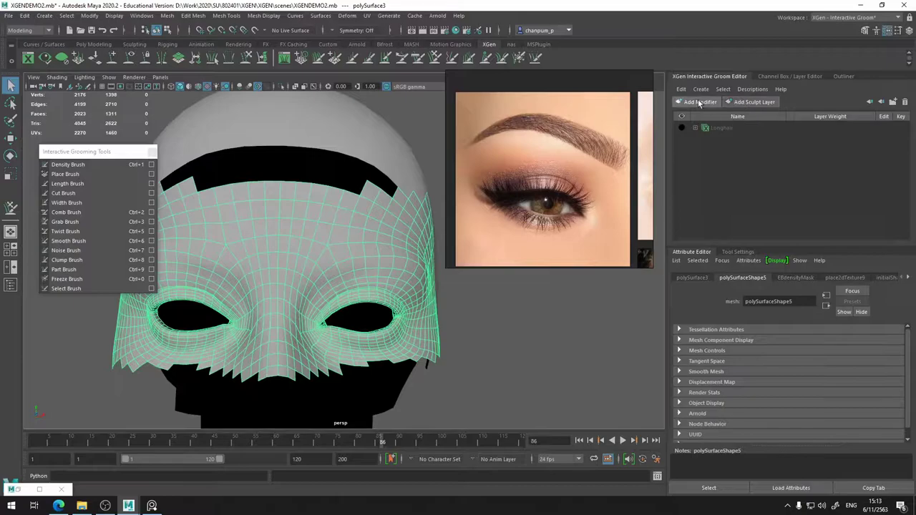
Open the Create menu of the XGen Interactive Groom Editor to see the groom creation options
click(752, 88)
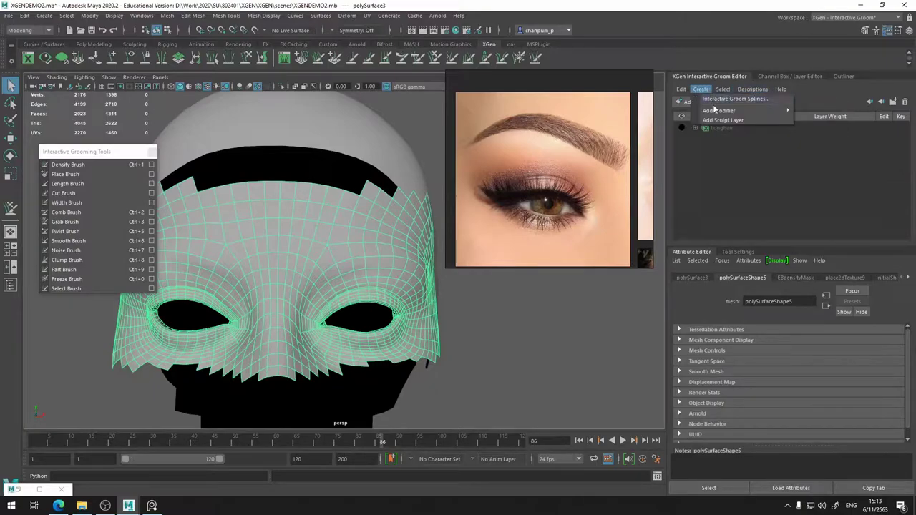
Create the EyeBrow interactive groom splines with length 0.5, width scale 0.01, 50 CVs, density about 52.7
click(723, 99)
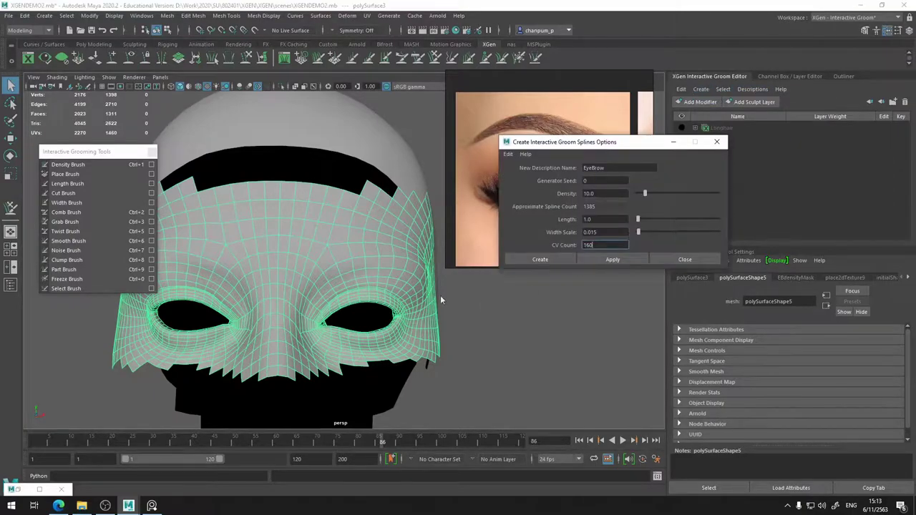
click(604, 220)
text(.5)
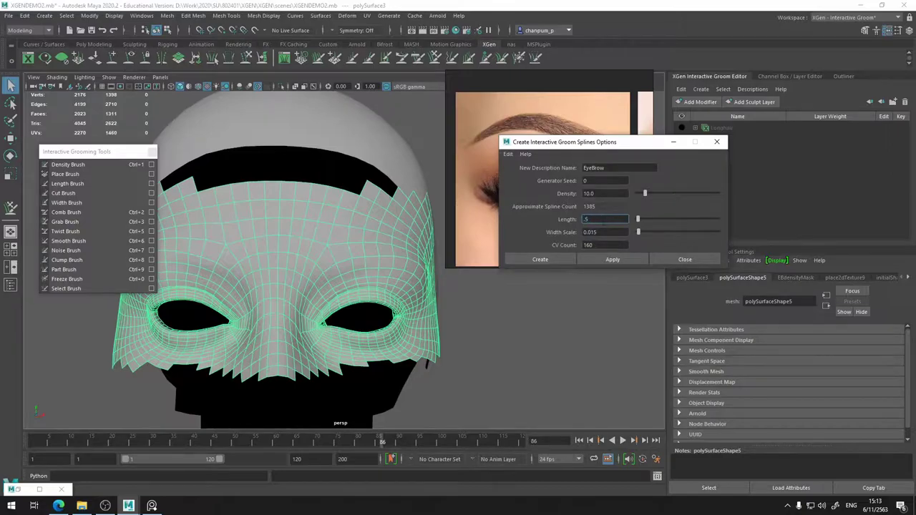
key(Tab)
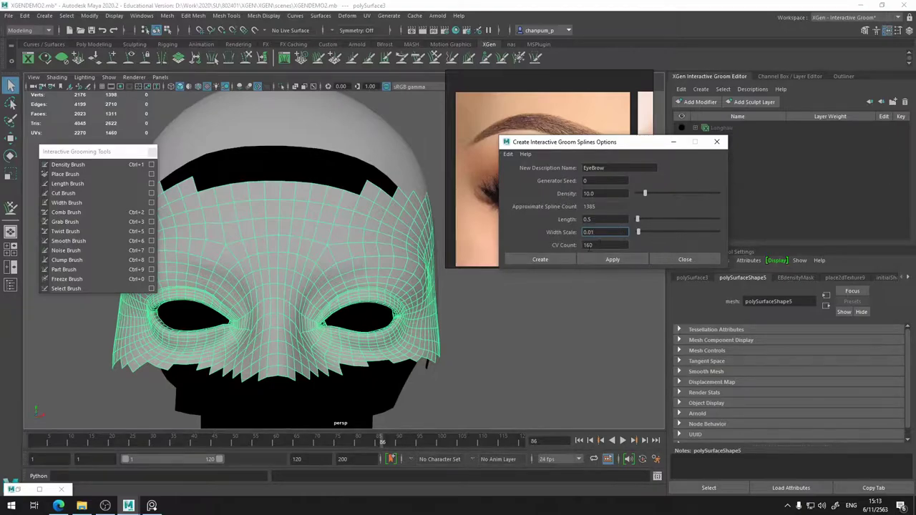
key(Tab)
text(50)
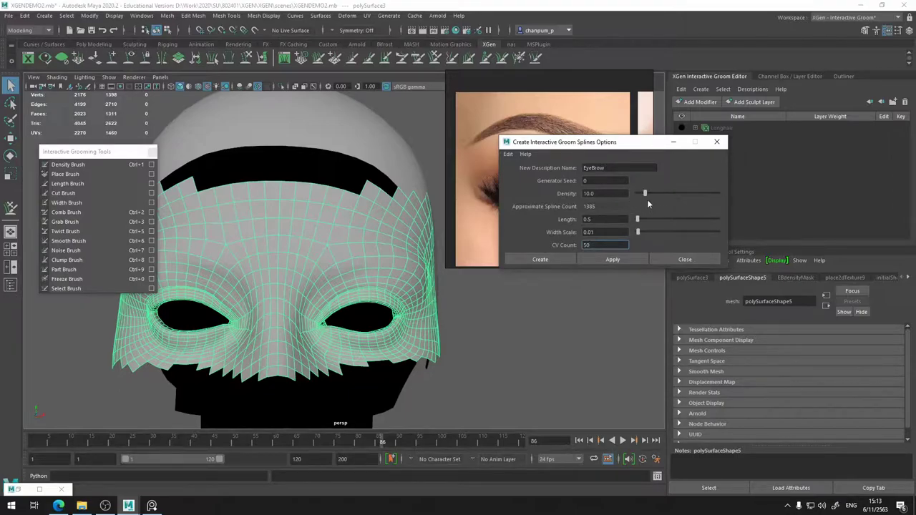
click(607, 193)
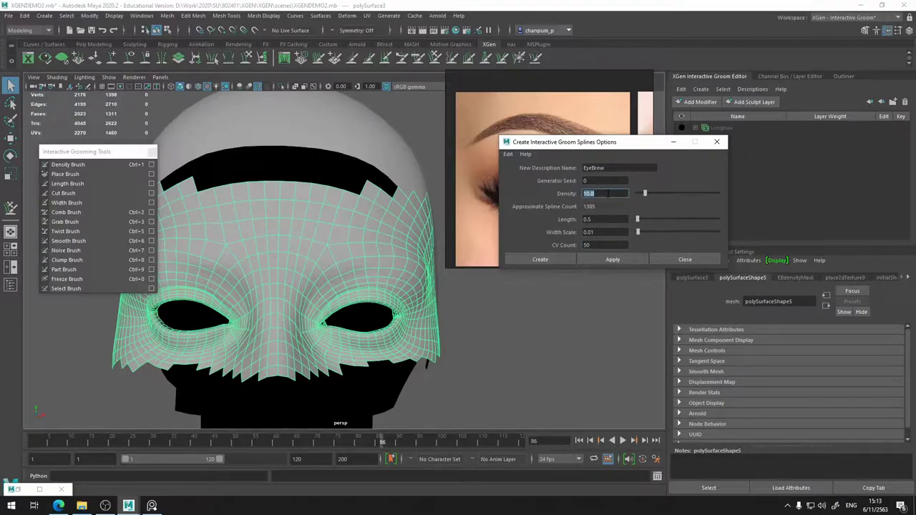
text(30)
key(Return)
click(679, 194)
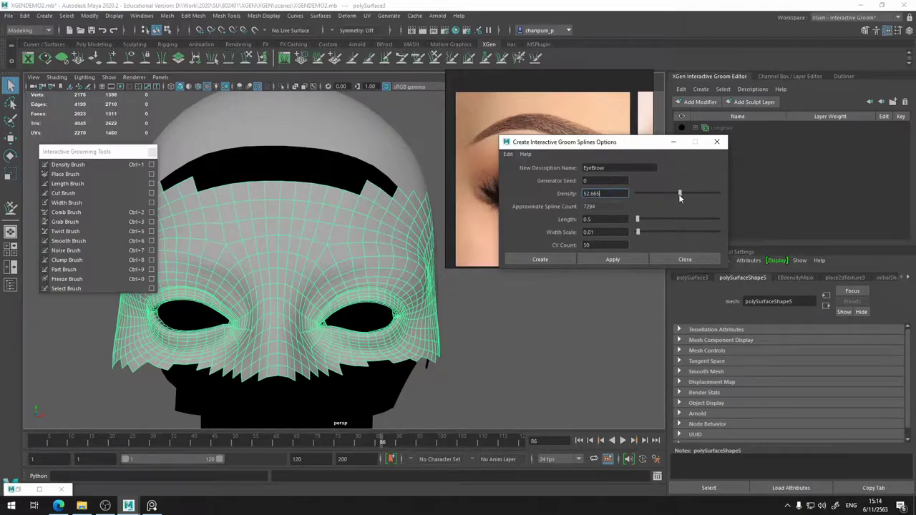
click(556, 261)
mouse_move(315, 287)
alt+mouse_down()
mouse_move(354, 287)
mouse_move(325, 309)
mouse_move(362, 269)
mouse_move(275, 270)
alt+mouse_up()
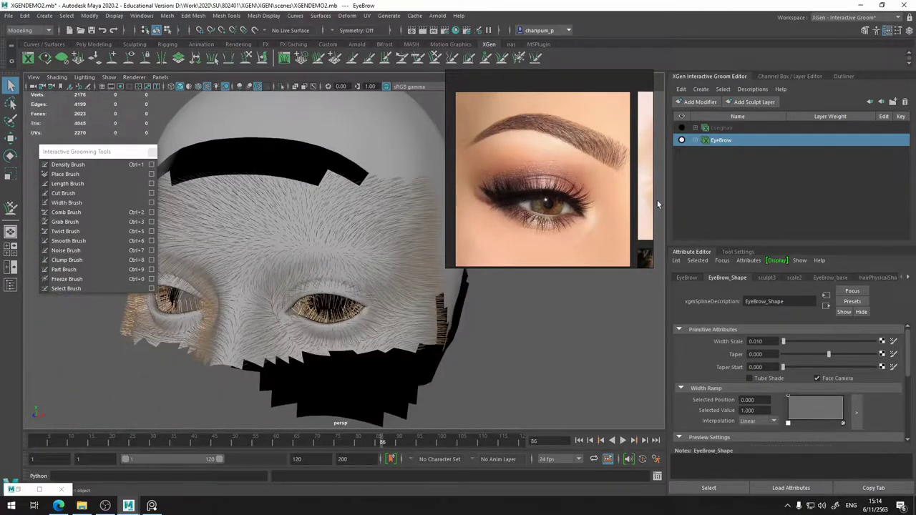
Expand the EyeBrow description and select EyeBrow_base to show its density multiplier and density mask
click(697, 140)
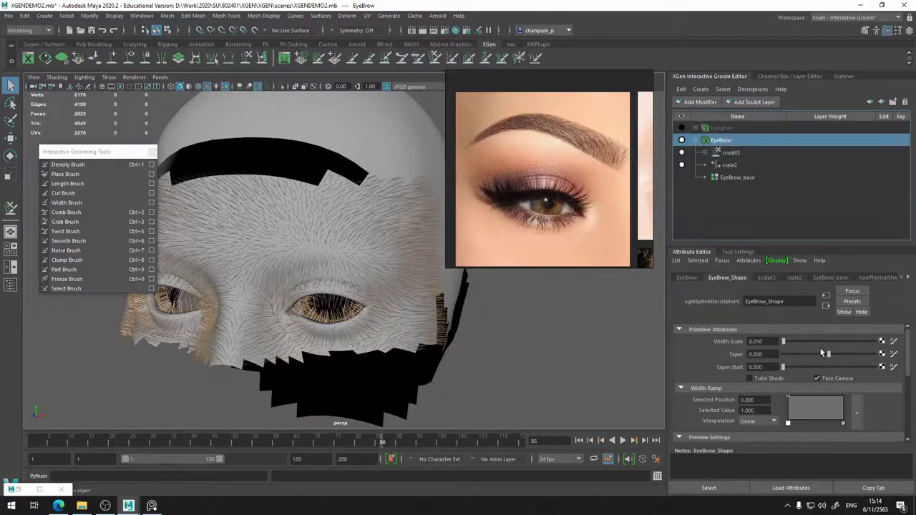
click(741, 181)
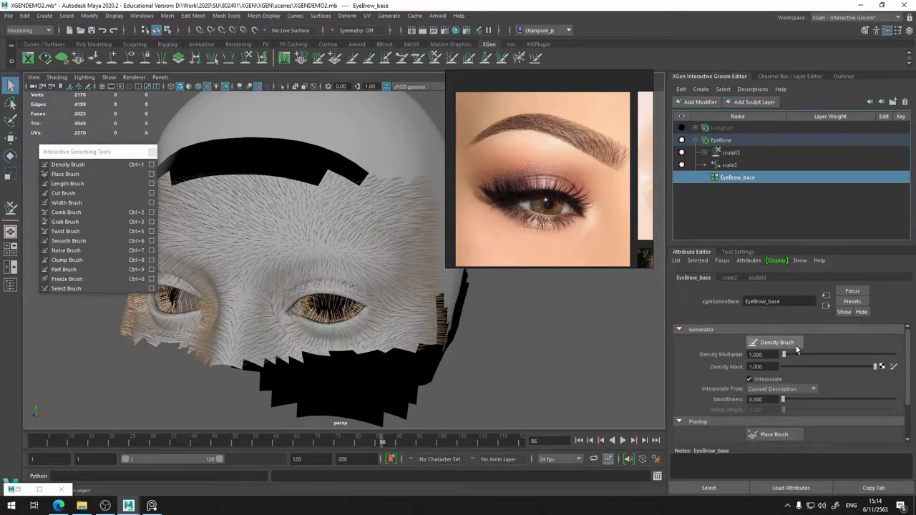
Create a black 4096 JPEG map named EBdensityMask in the data folder, overwriting the existing file
click(893, 367)
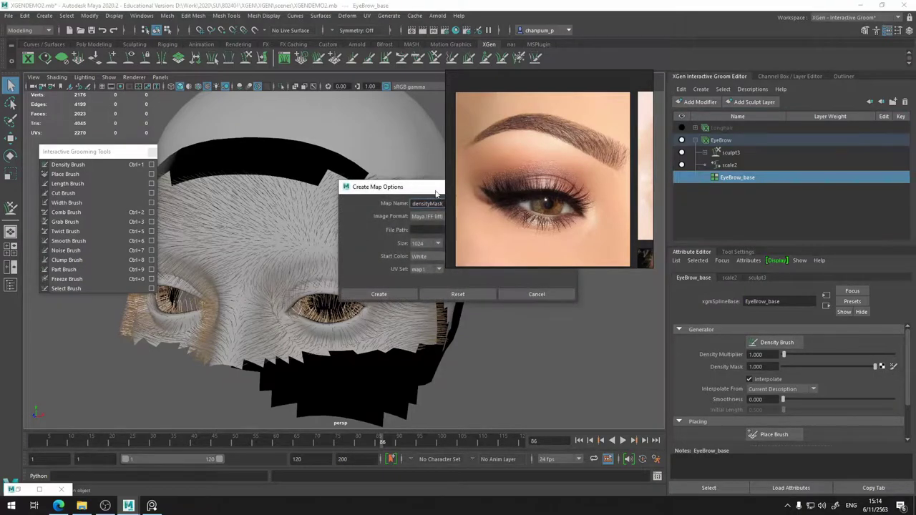
click(252, 227)
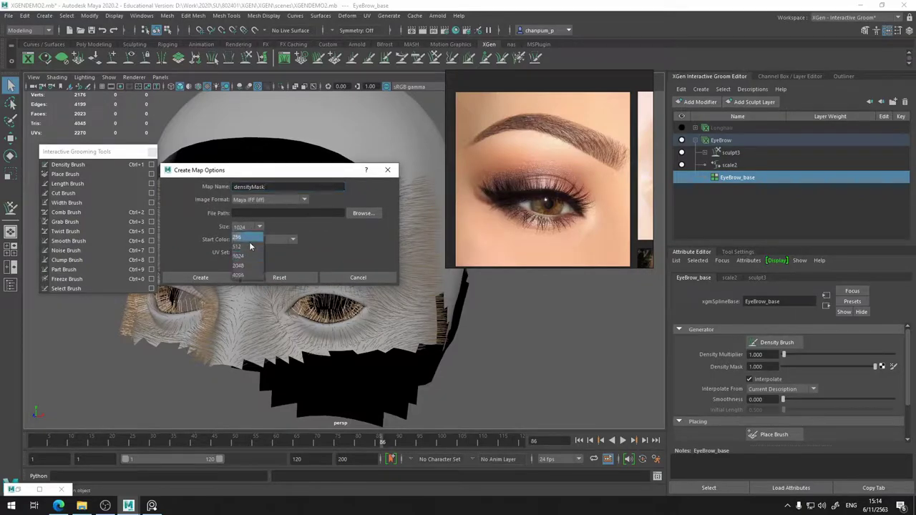
click(247, 275)
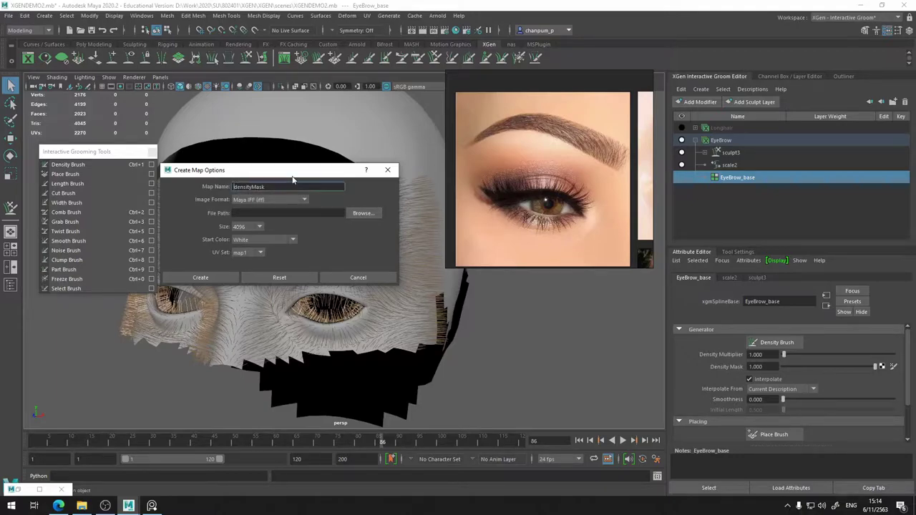
text(EB)
click(363, 213)
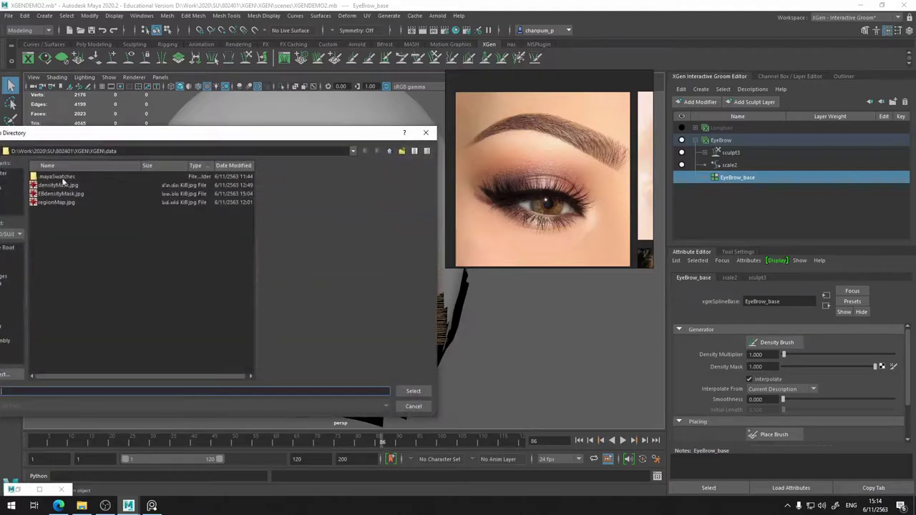
click(413, 405)
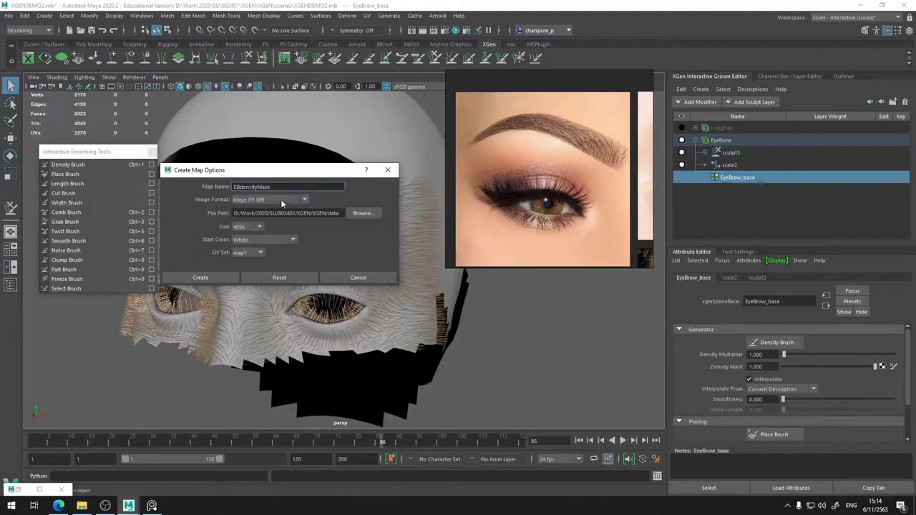
click(280, 202)
click(263, 244)
click(293, 240)
click(261, 271)
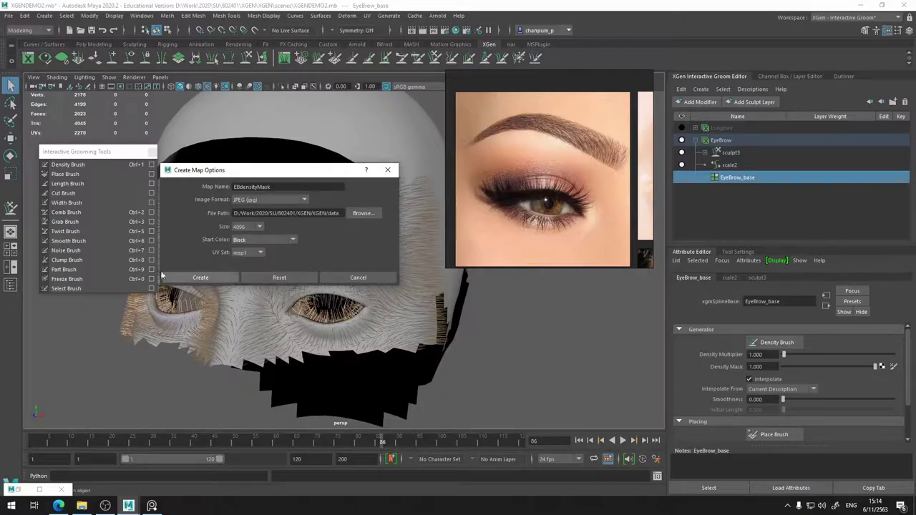
click(215, 278)
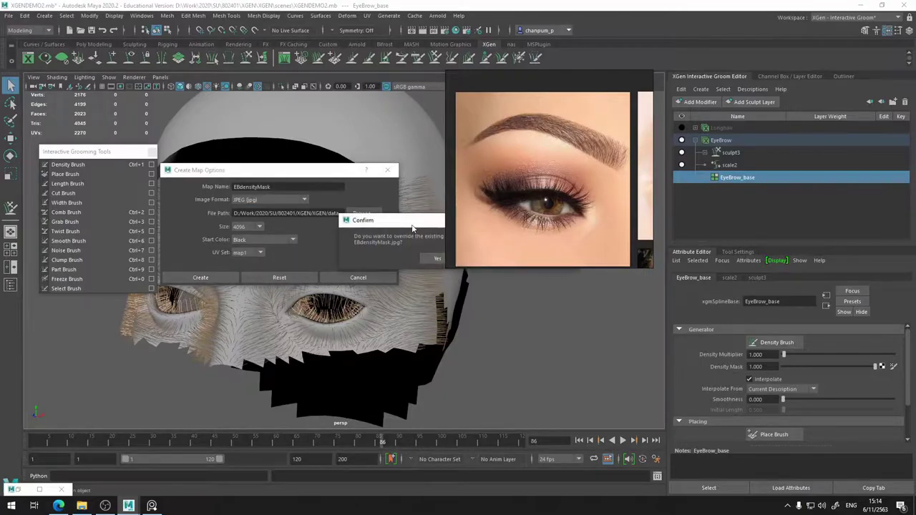
click(329, 250)
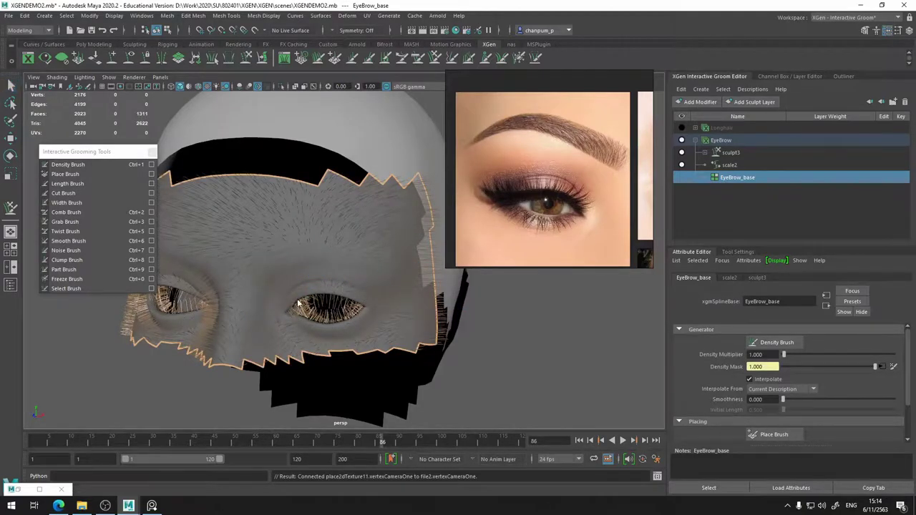
Start 3D painting the density mask, showing it black on the face, and bring up the brush settings
key(ctrl+1)
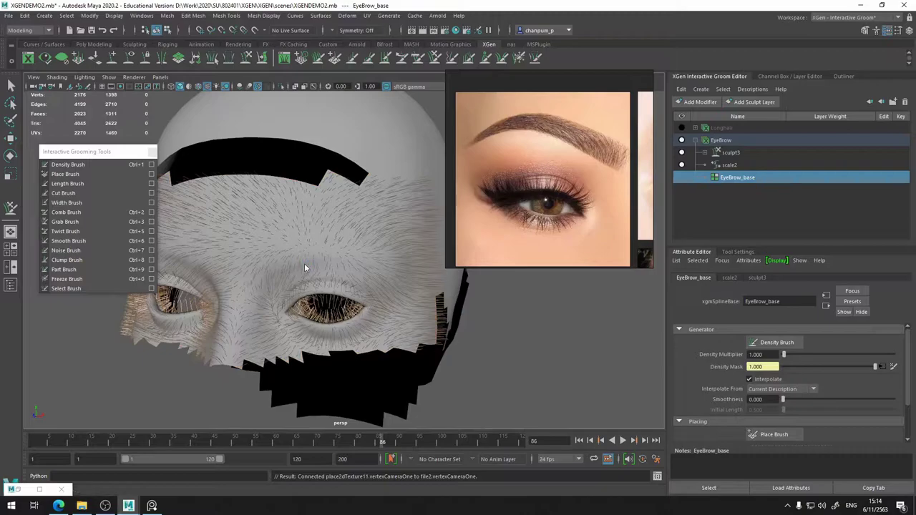
click(352, 276)
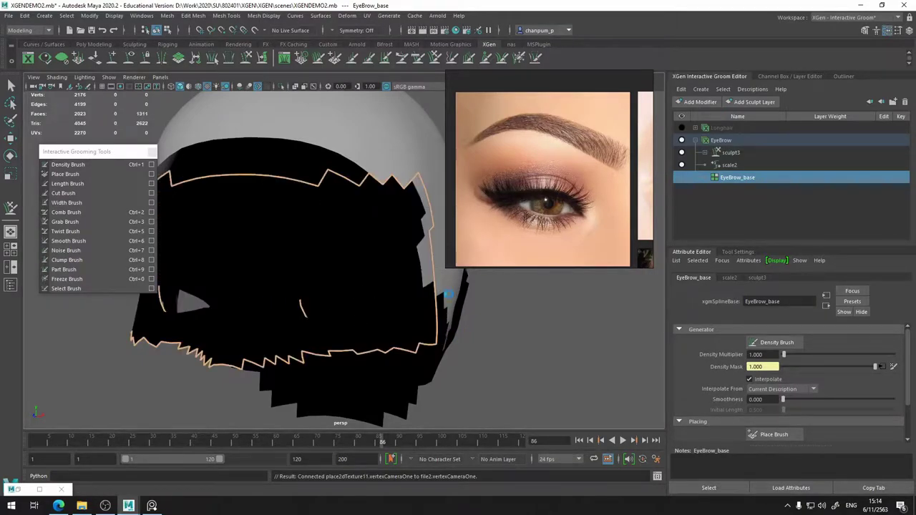
alt+drag(408, 299, 410, 274)
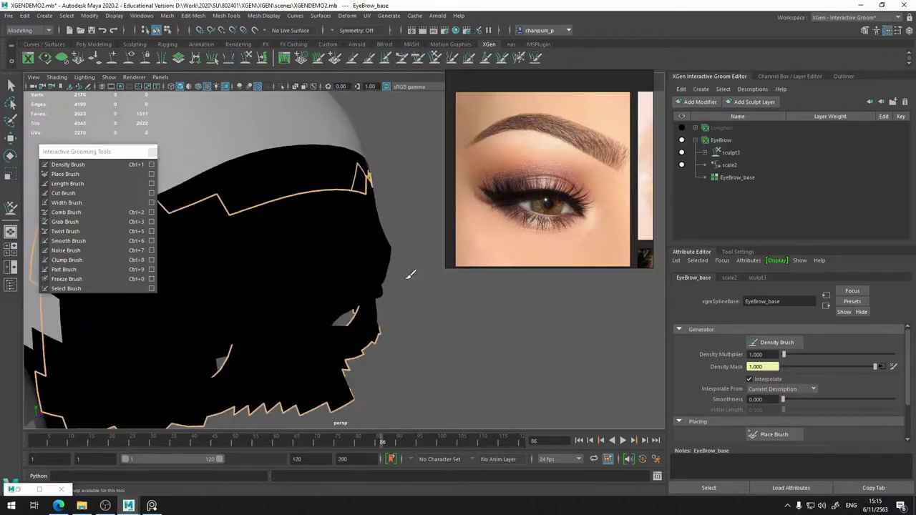
mouse_move(411, 327)
alt+mouse_down()
mouse_move(312, 347)
mouse_move(438, 230)
alt+mouse_up()
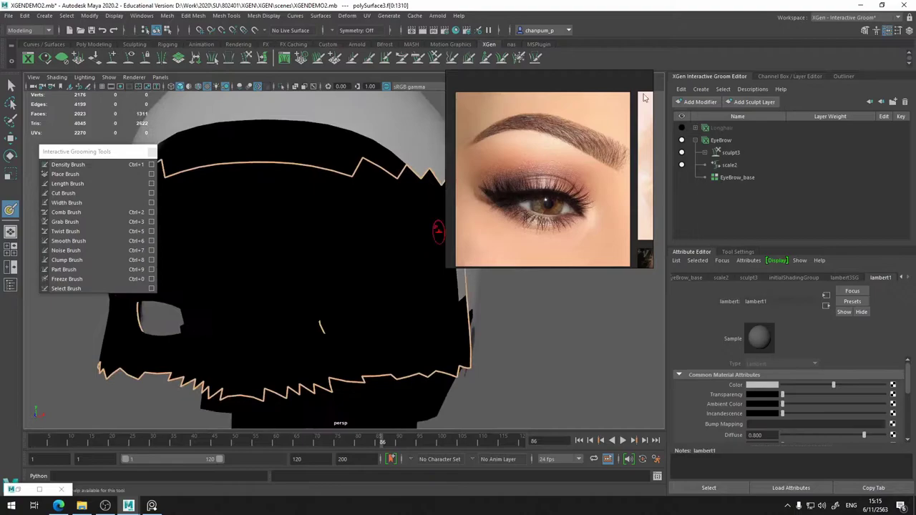
click(733, 177)
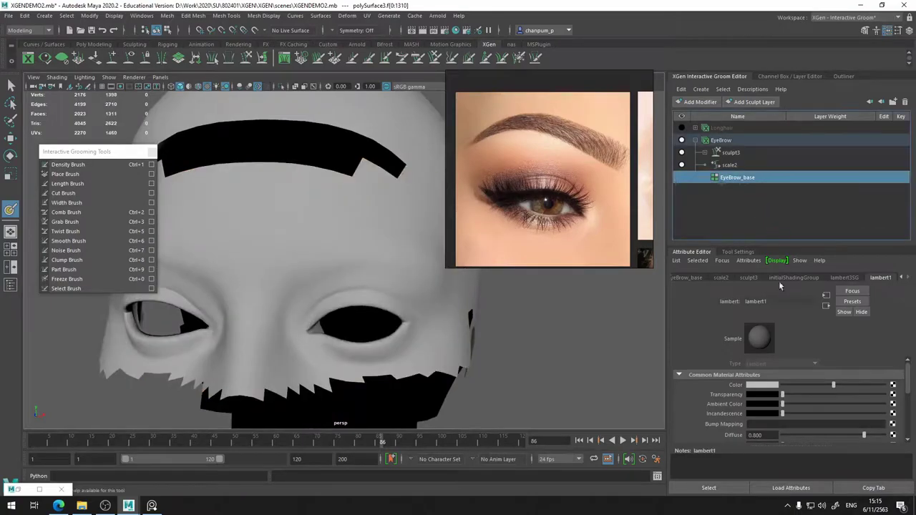
click(741, 249)
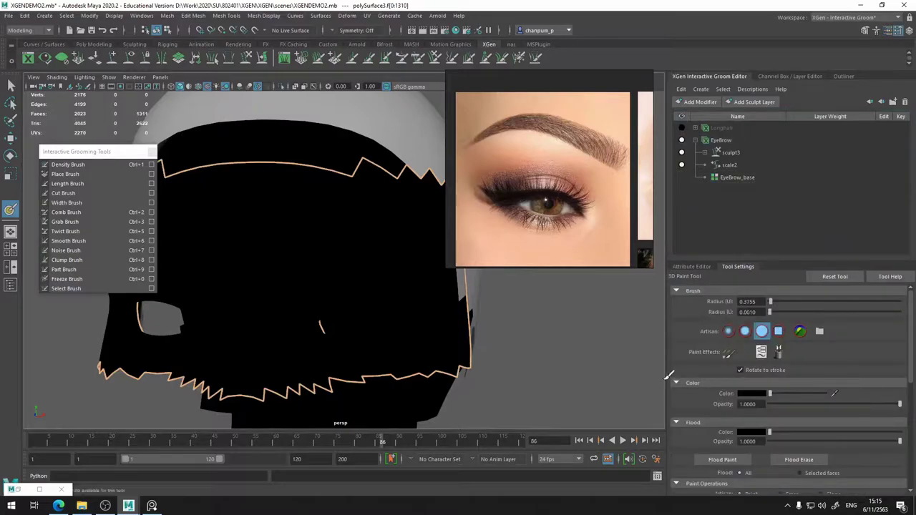
Set the paint colour to white, test a stroke over the brow, then undo it
drag(770, 394, 825, 393)
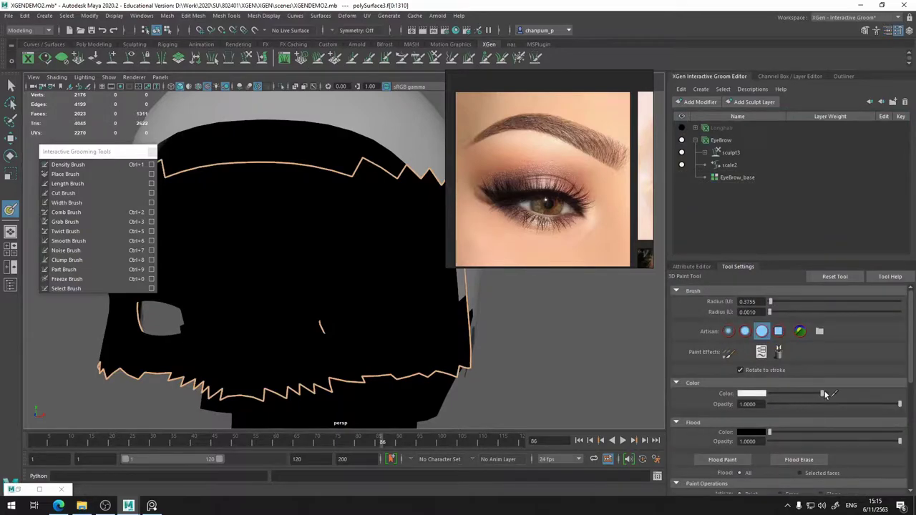
mouse_move(317, 278)
mouse_down()
mouse_move(356, 267)
mouse_move(331, 296)
mouse_move(372, 313)
mouse_move(423, 310)
mouse_move(370, 296)
mouse_up()
key(ctrl+z)
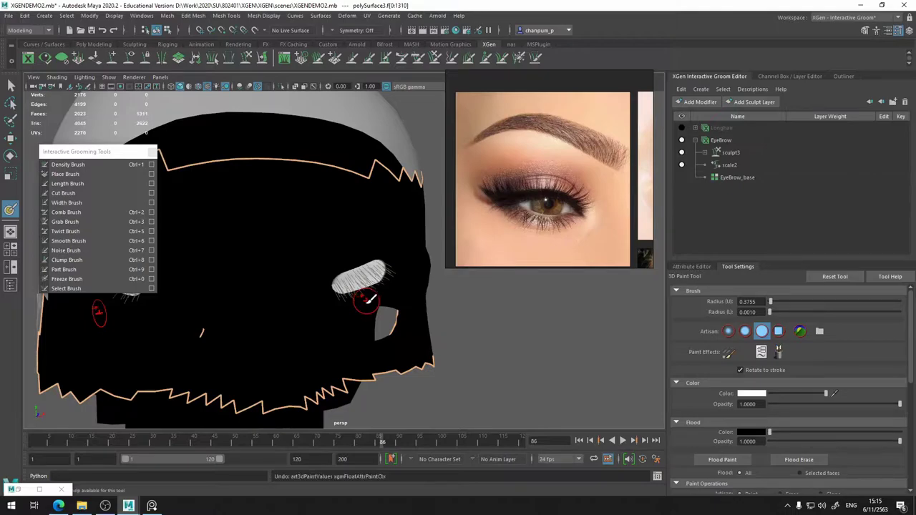
Expand the Display and Stroke options to mirror strokes across X, and reach the orthographic camera choices
click(728, 464)
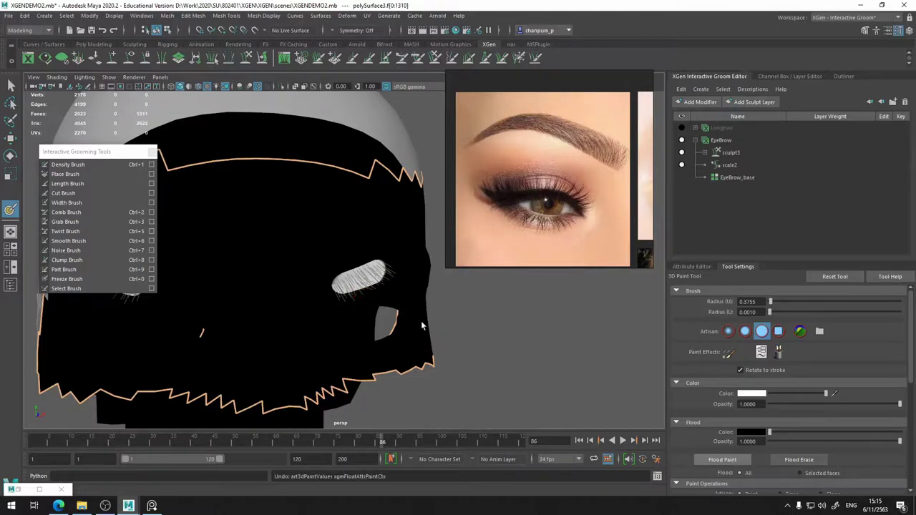
alt+drag(466, 321, 427, 321)
scroll(826, 354, down, 5)
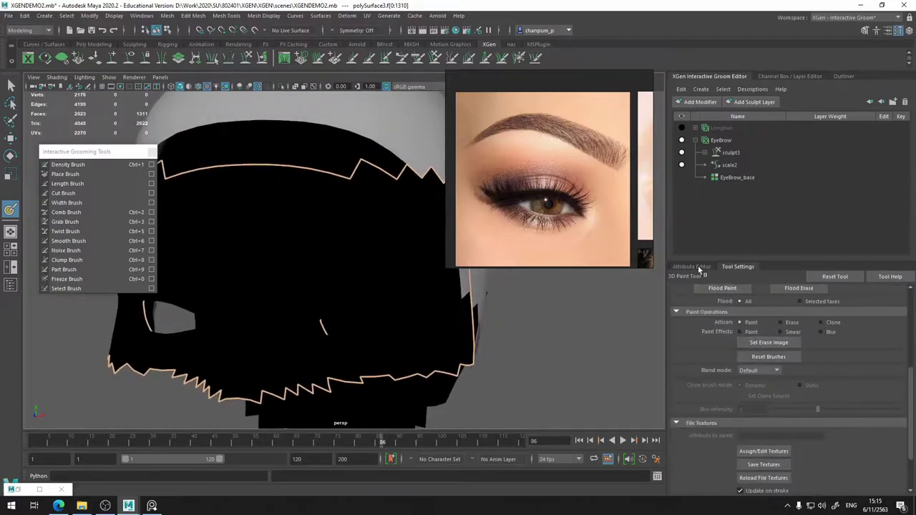
scroll(745, 357, down, 3)
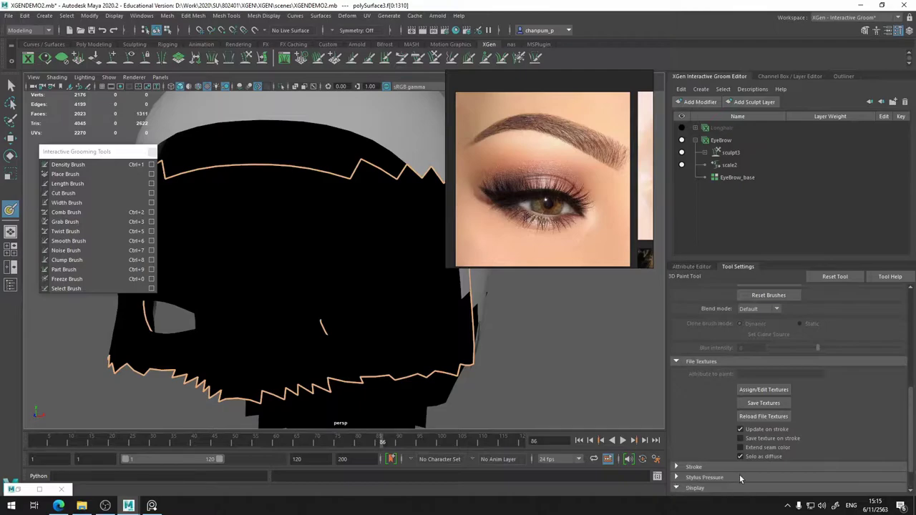
click(678, 488)
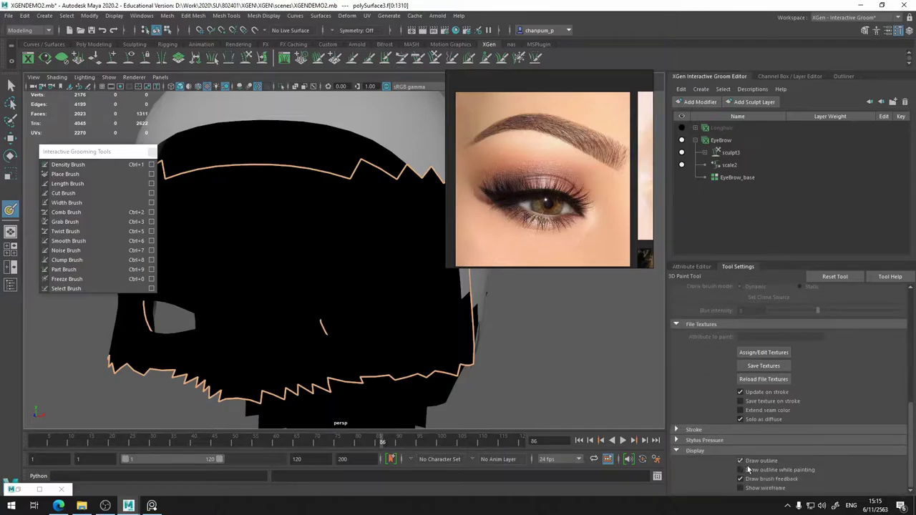
click(695, 430)
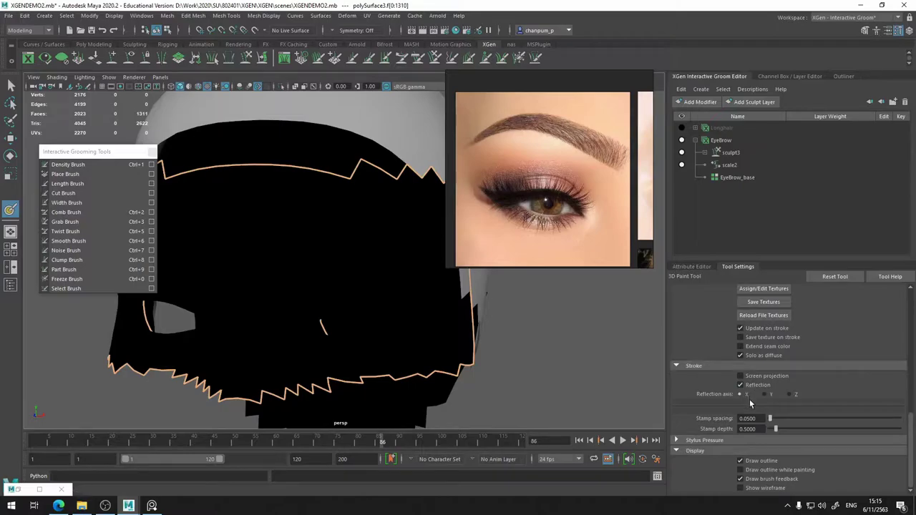
click(157, 77)
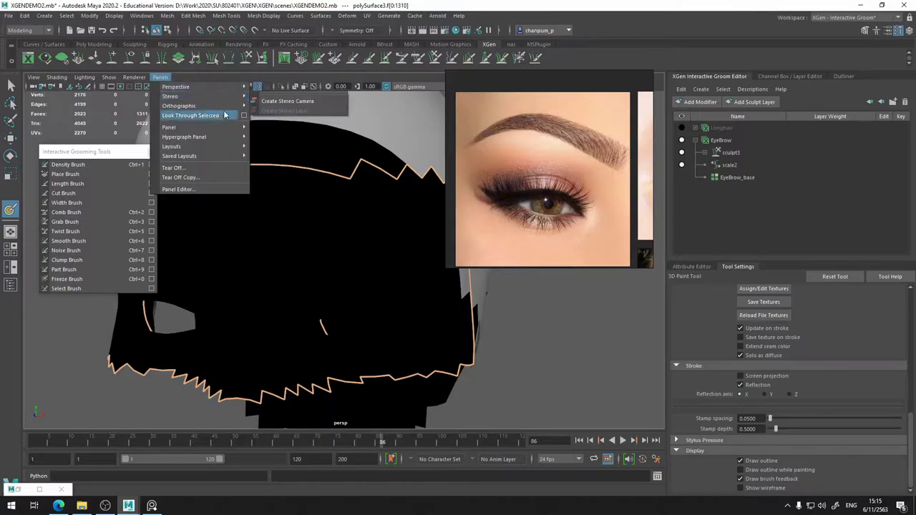
mouse_move(179, 106)
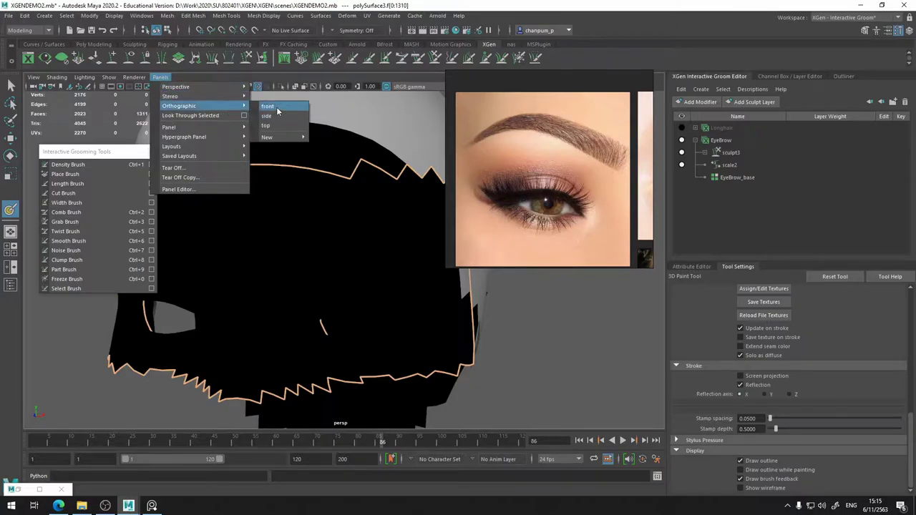
Switch to the front orthographic view in wireframe on a black background, framed on the brows
click(275, 107)
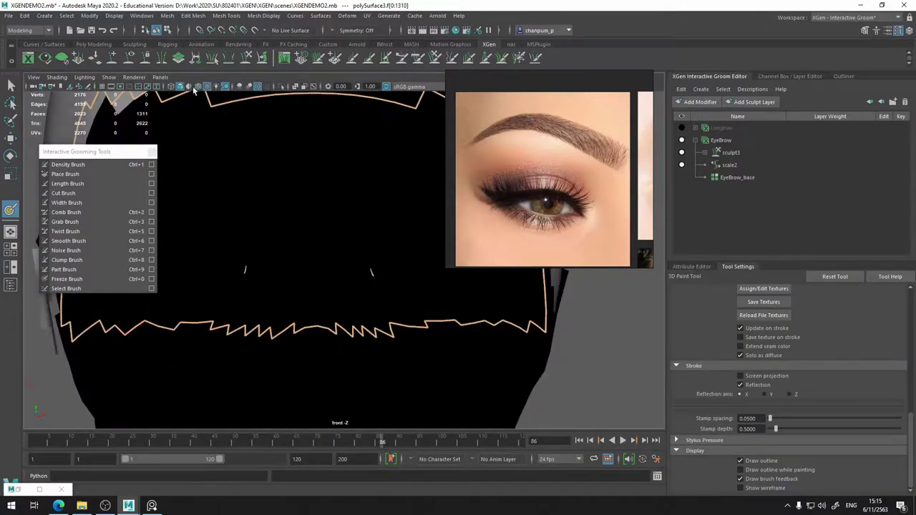
click(174, 88)
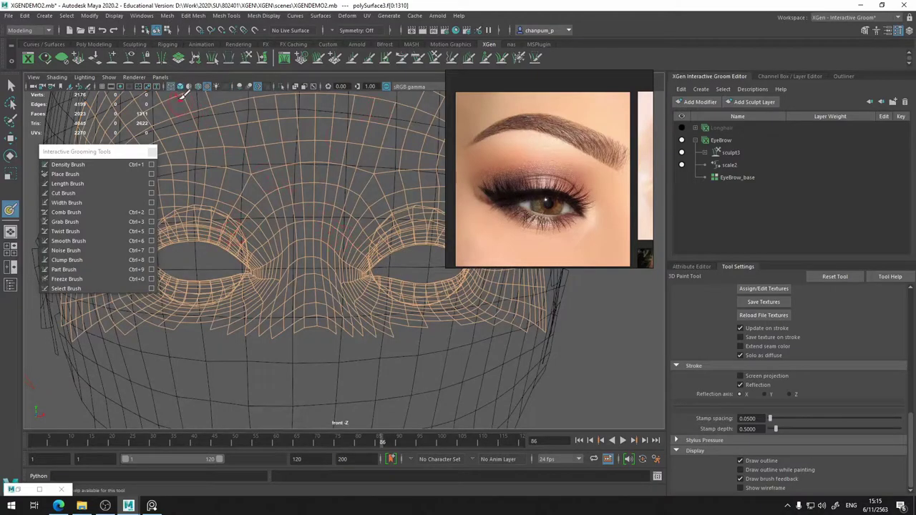
click(170, 87)
click(170, 86)
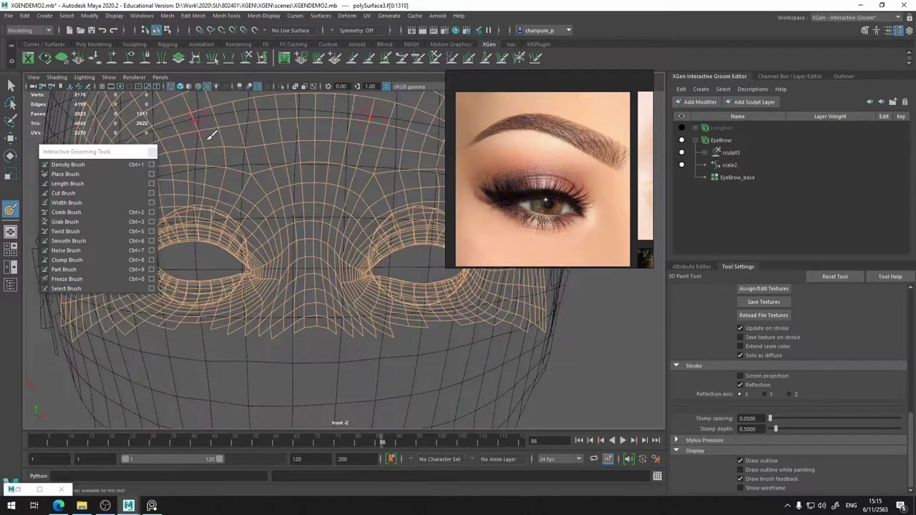
click(176, 88)
scroll(308, 253, up, 3)
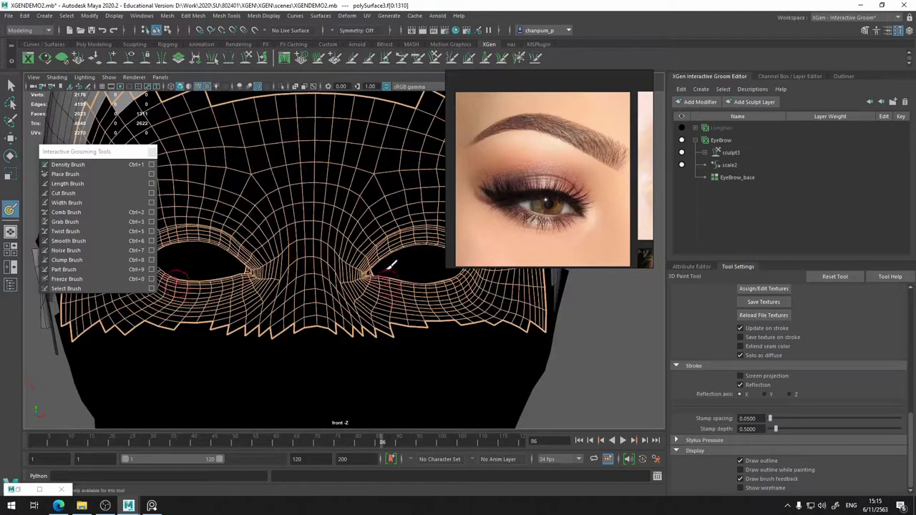
scroll(309, 253, up, 3)
alt+middle_drag(308, 253, 290, 261)
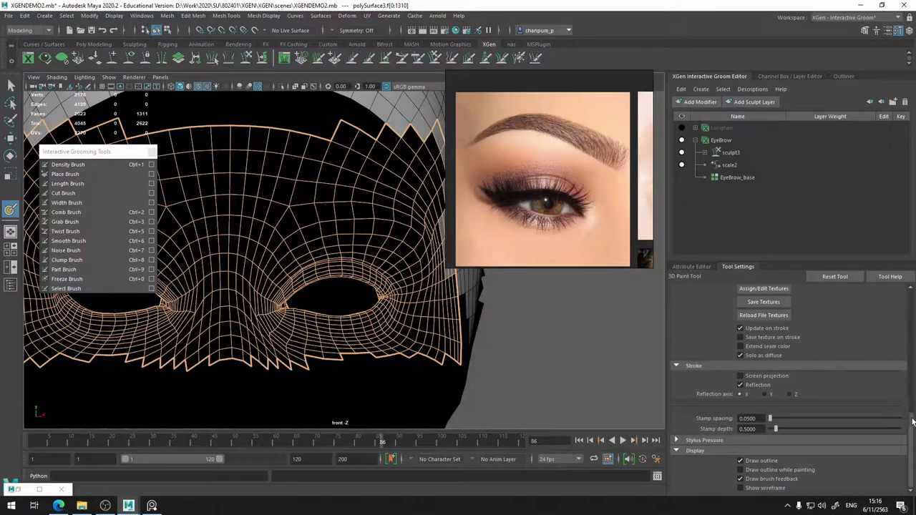
Paint a white density patch above the eye and reselect EyeBrow_base
drag(910, 414, 910, 291)
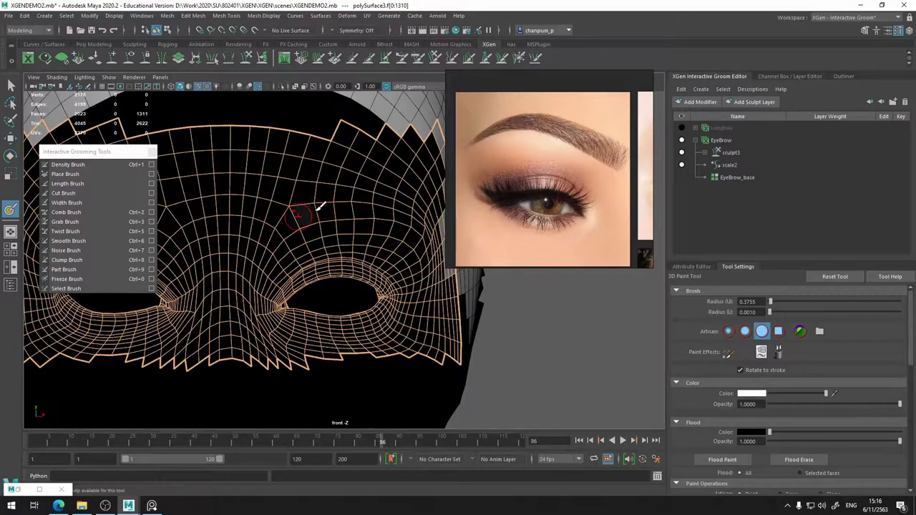
drag(297, 216, 309, 213)
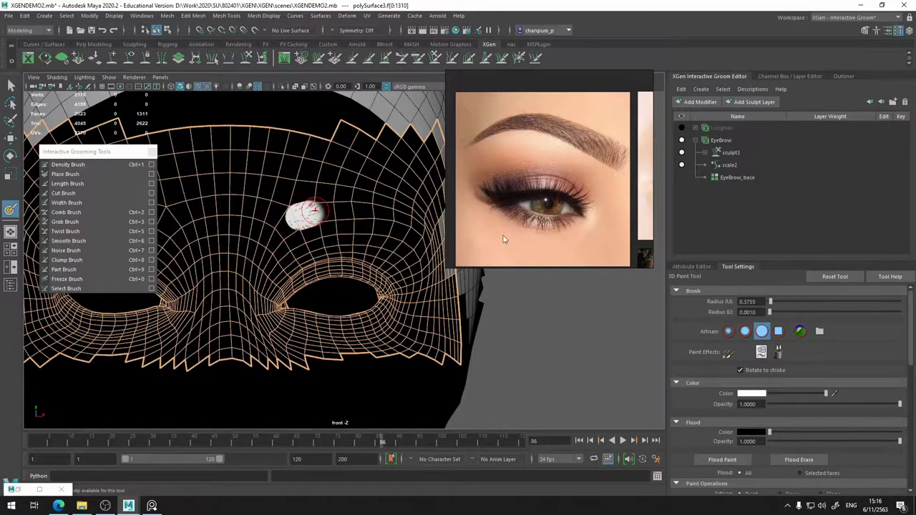
click(733, 179)
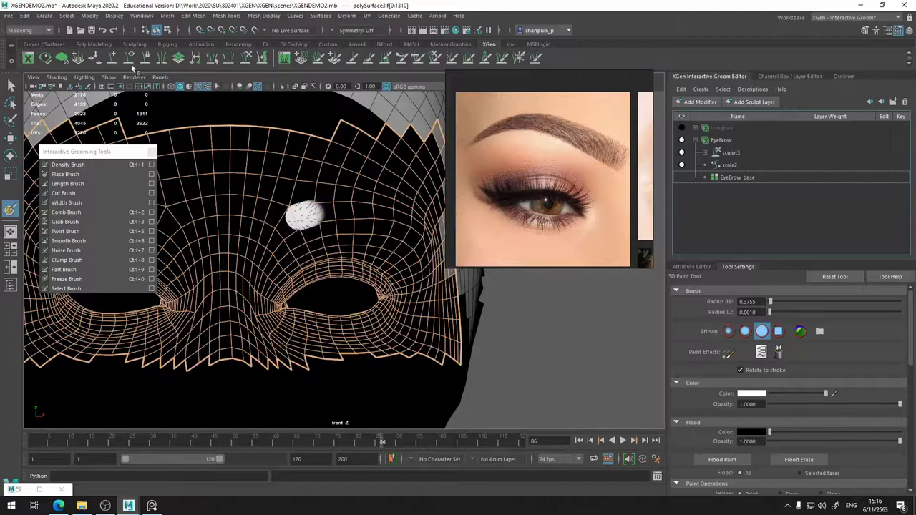
Return to the Select tool, reselect EyeBrow_base, and set its Density Multiplier to 0
click(12, 85)
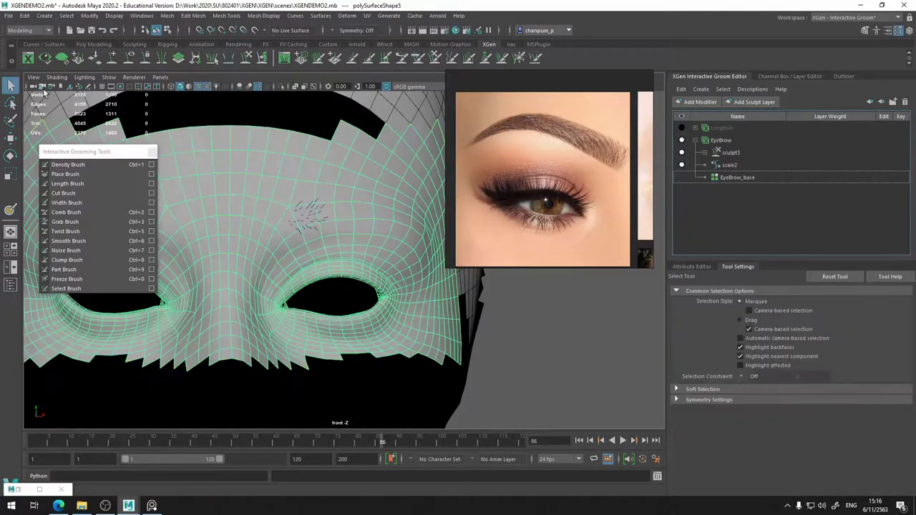
click(697, 267)
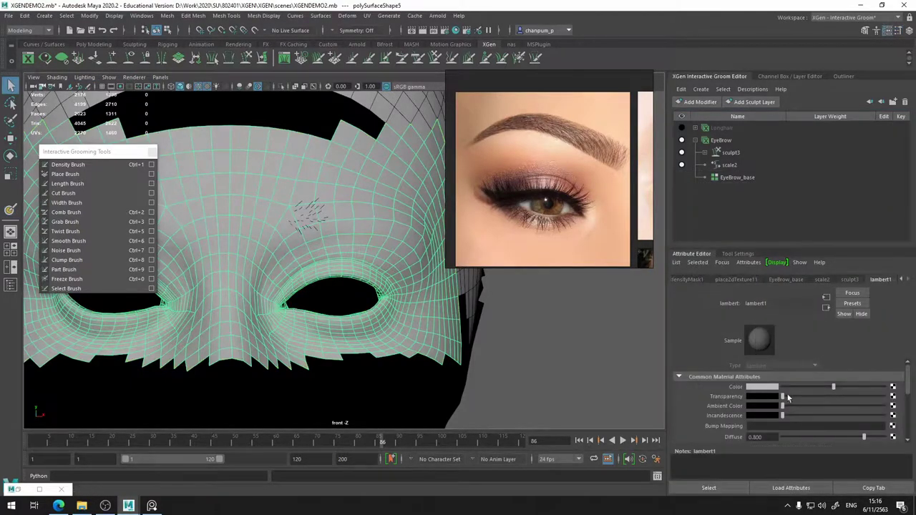
click(726, 178)
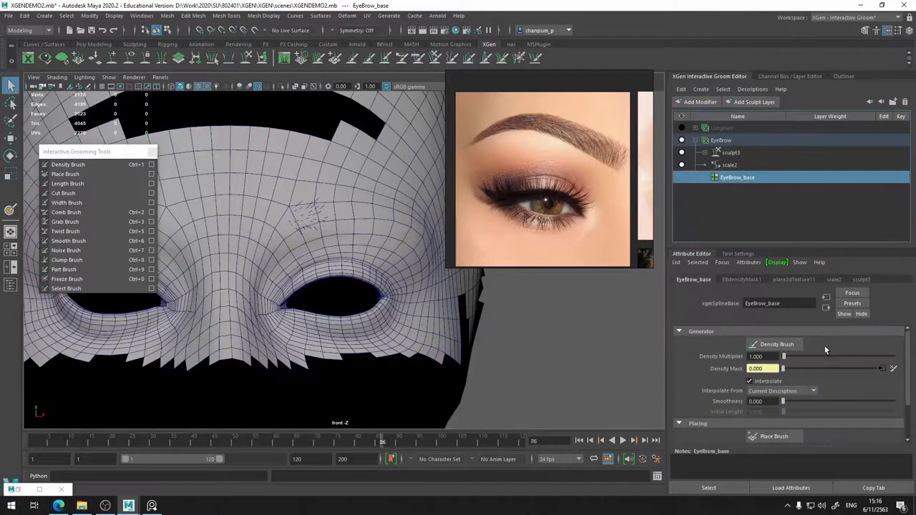
click(756, 357)
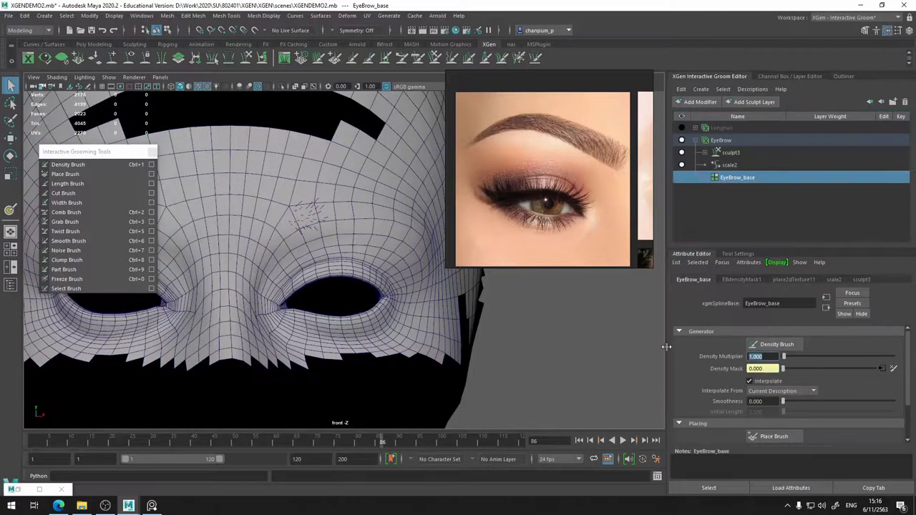
text(0)
key(Return)
Resume painting the density mask, try an extra stroke to the right, and undo it
click(893, 369)
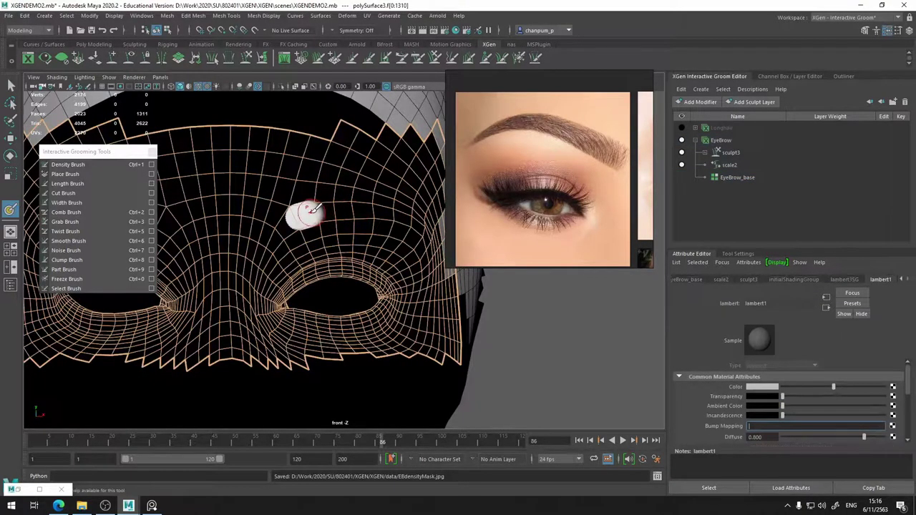
drag(315, 214, 365, 213)
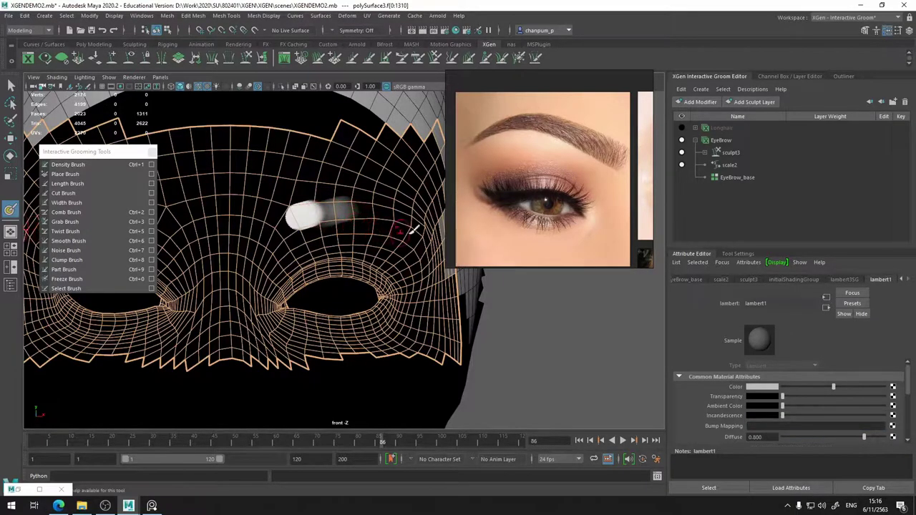
key(ctrl+z)
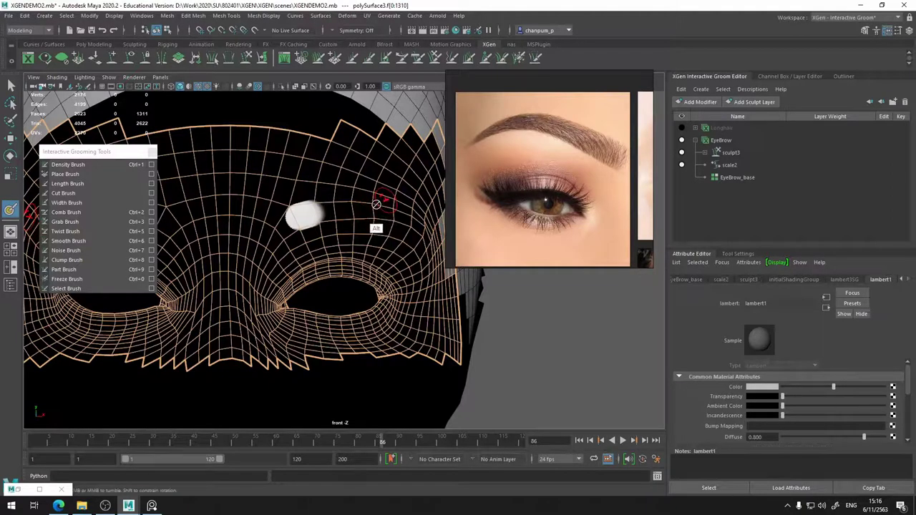
Turn off stylus pressure in the 3D paint tool settings for even strokes
click(737, 253)
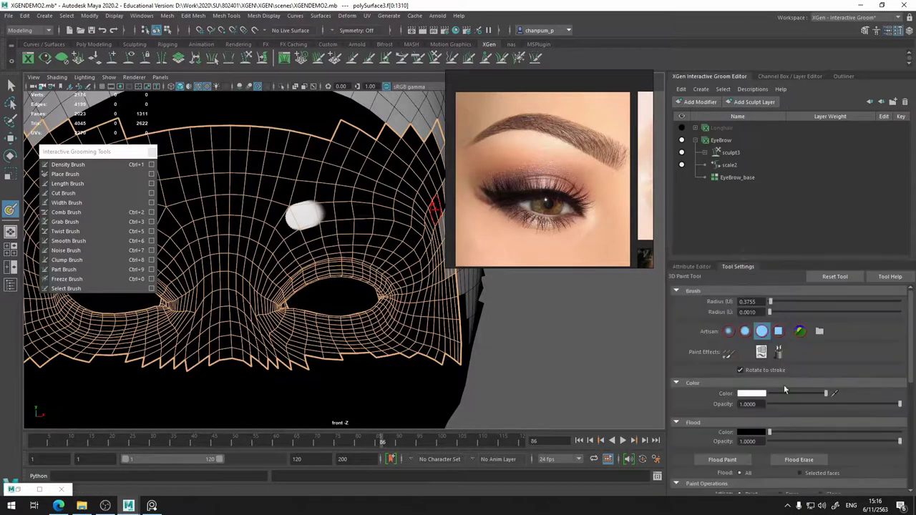
scroll(895, 358, down, 5)
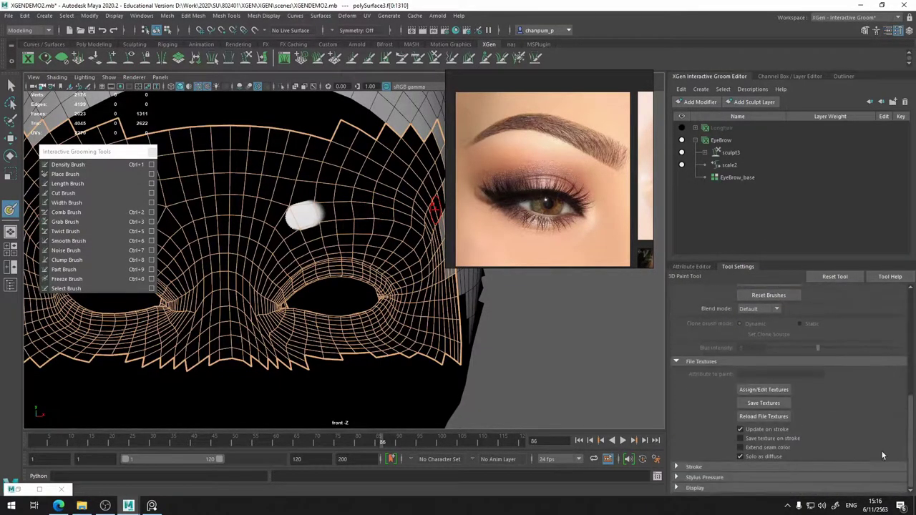
click(716, 475)
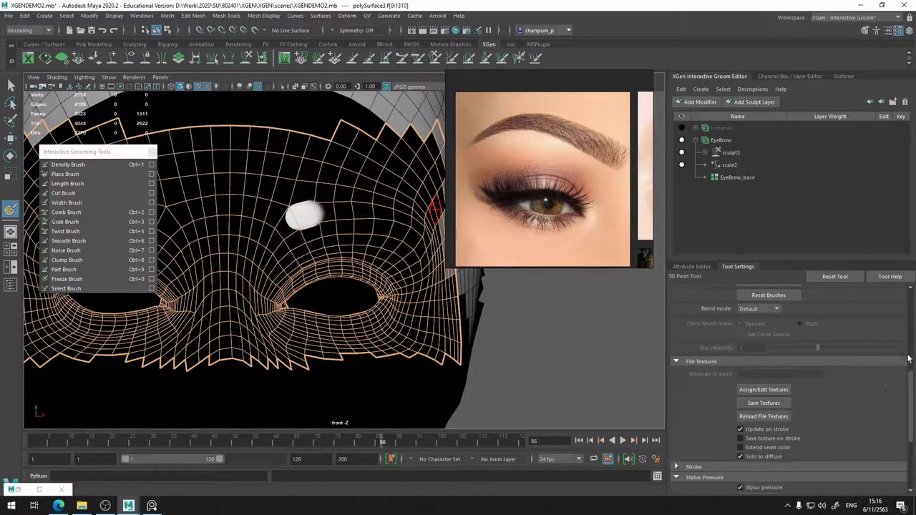
scroll(859, 387, down, 3)
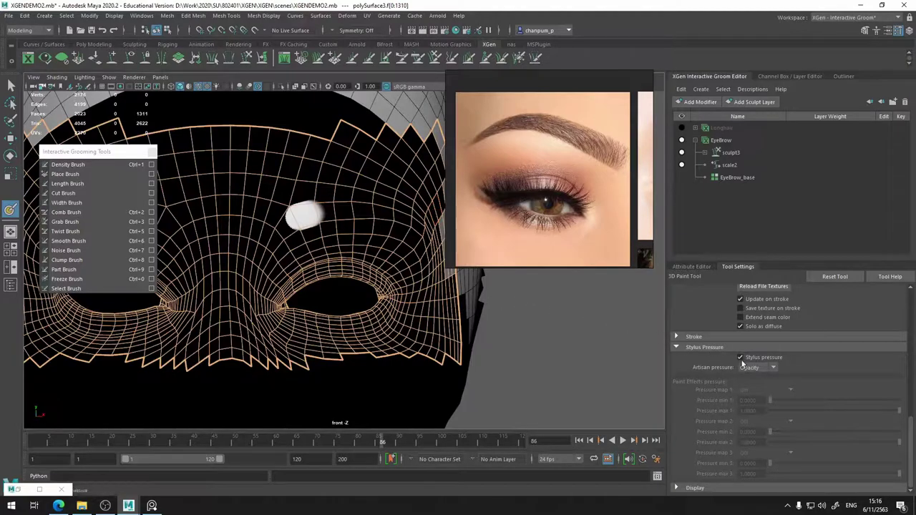
click(740, 357)
Paint an elongated white brow patch, undo a stray stroke, and move the grooming tools panel aside
drag(308, 214, 350, 207)
key(ctrl+z)
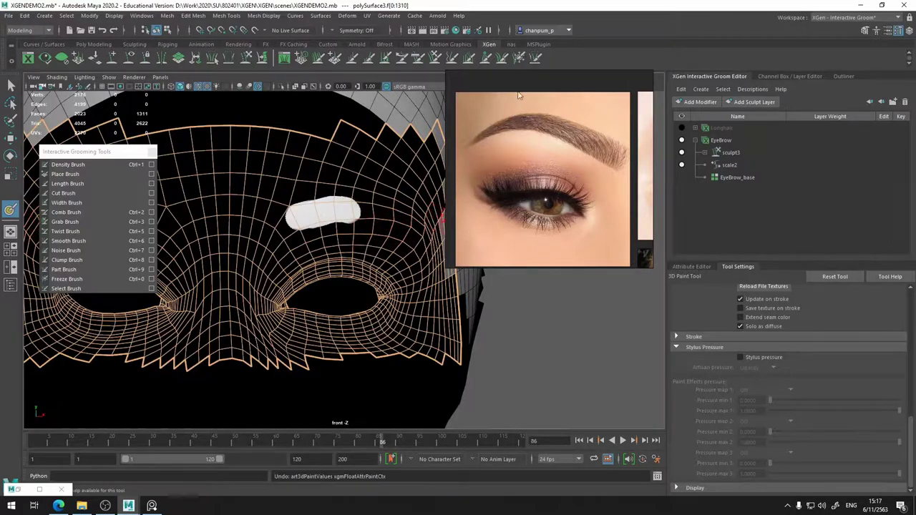
mouse_move(136, 152)
mouse_down()
mouse_move(197, 285)
mouse_move(304, 289)
mouse_up()
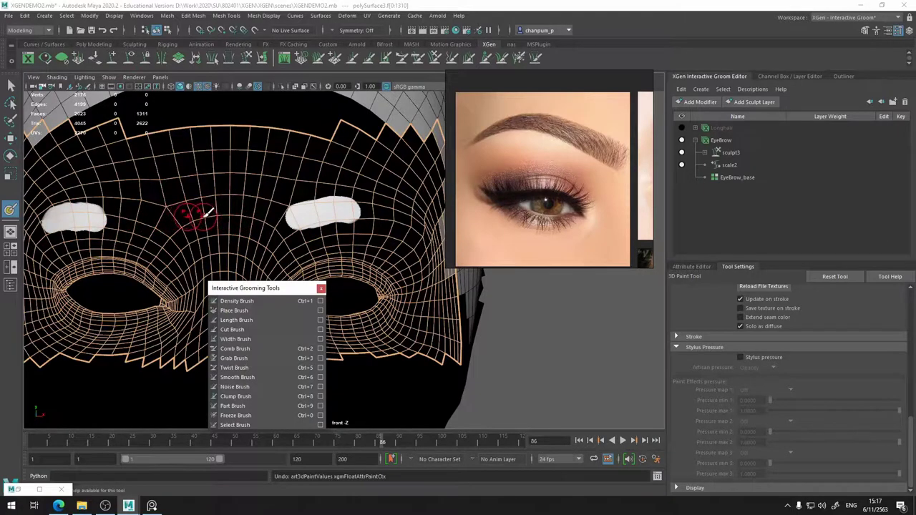
mouse_move(269, 291)
mouse_down()
mouse_move(352, 300)
mouse_move(346, 318)
mouse_up()
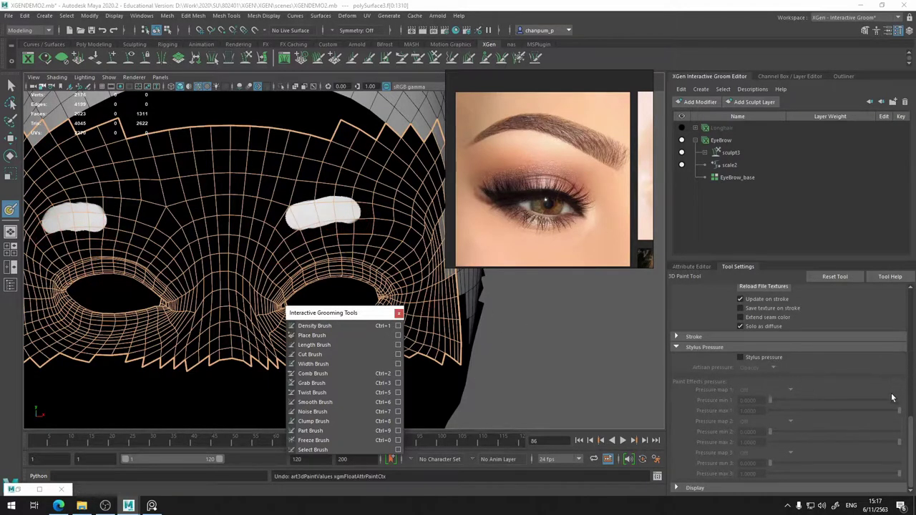
drag(913, 428, 914, 392)
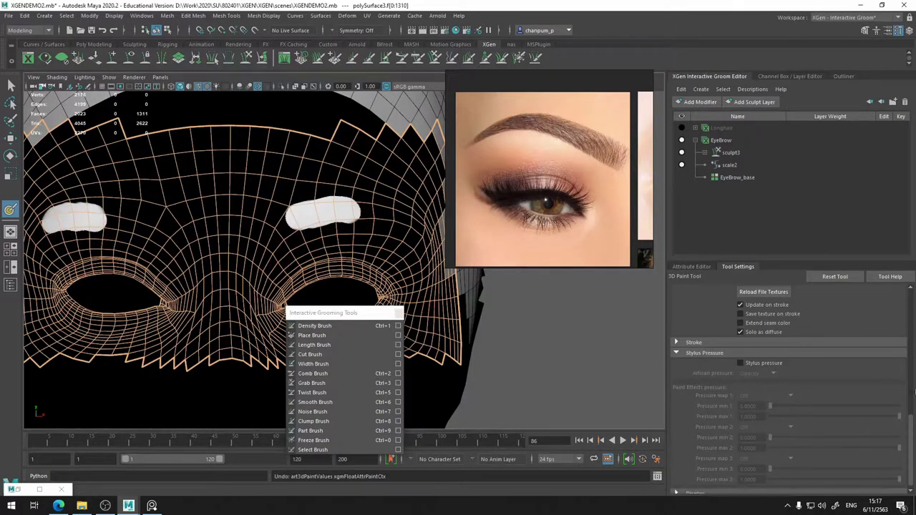
Reshape the white eyebrow mask patches on both brows with the 3D Paint Tool
click(694, 266)
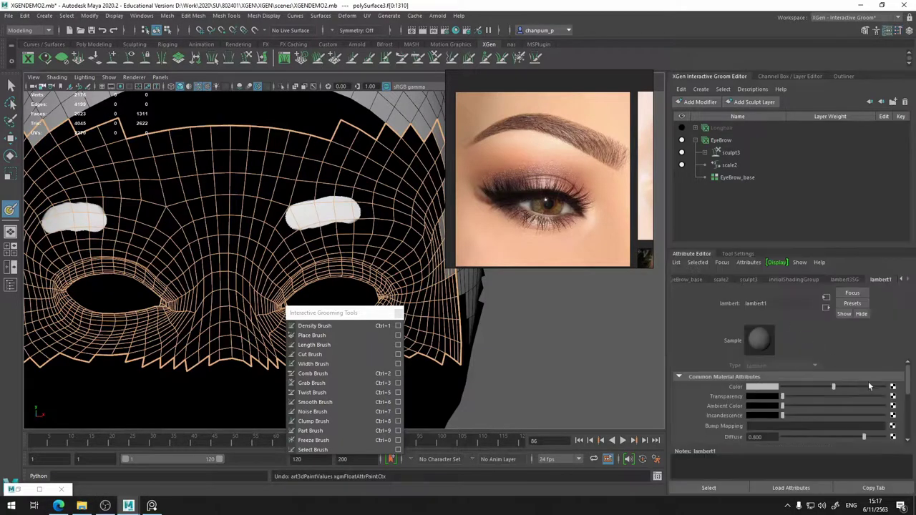
click(744, 254)
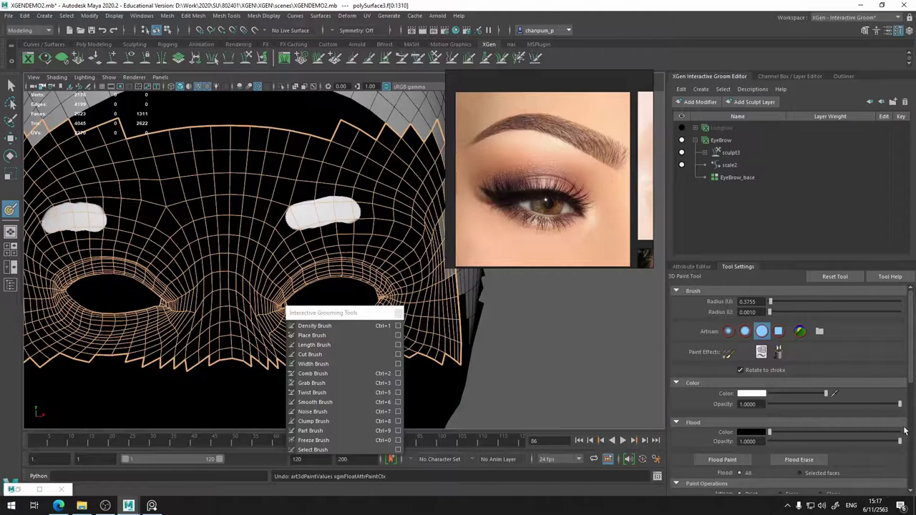
scroll(906, 437, down, 5)
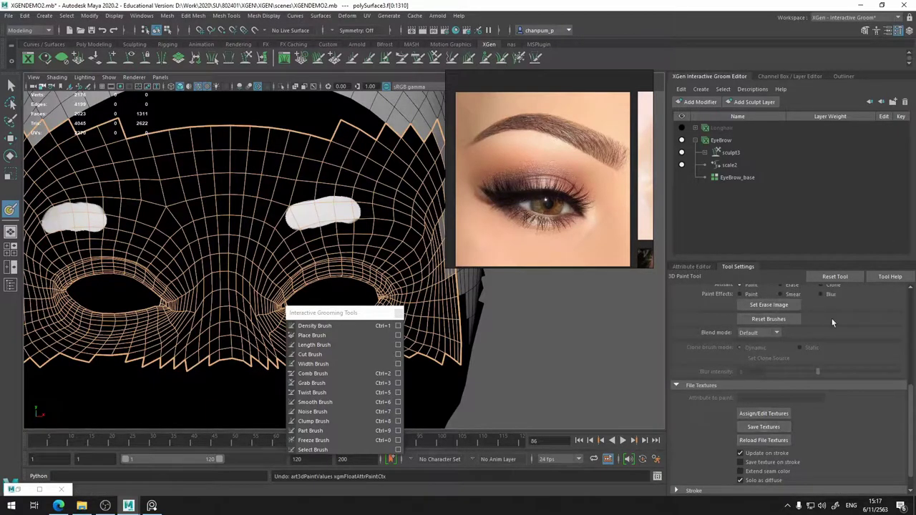
scroll(913, 345, up, 5)
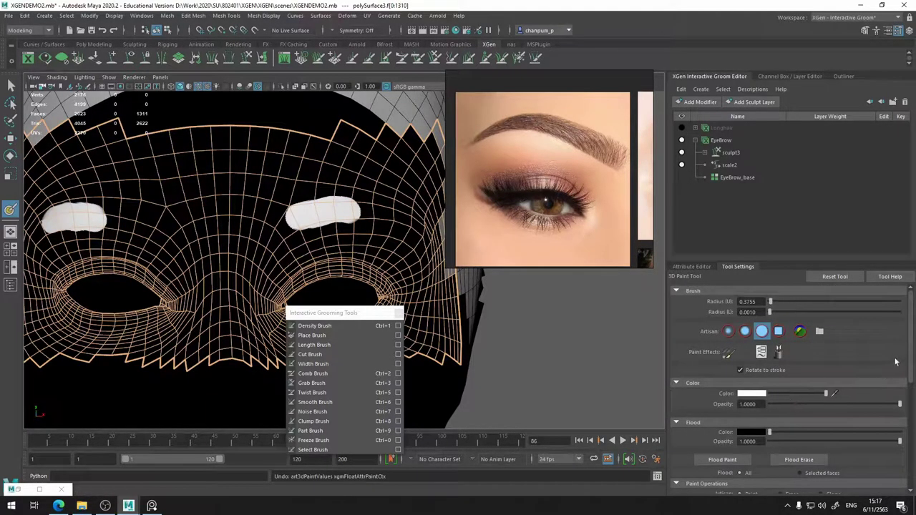
drag(910, 353, 907, 395)
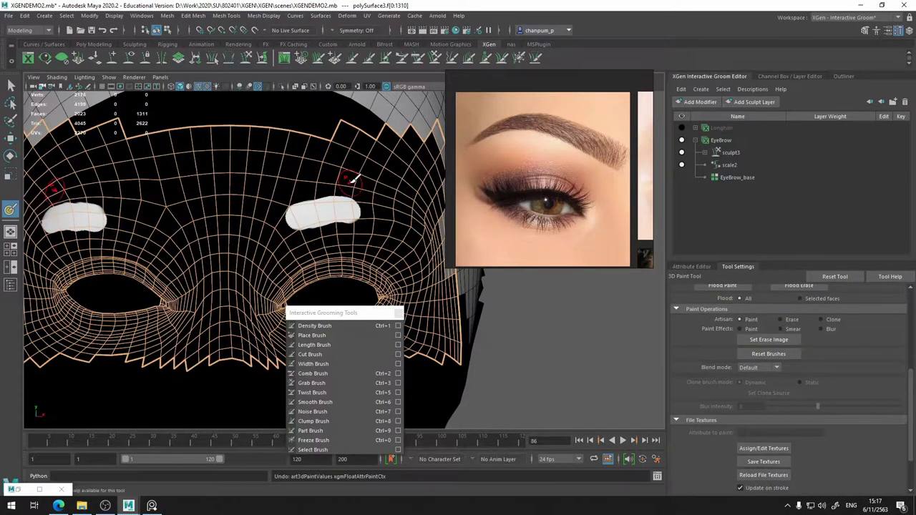
alt+middle_drag(353, 178, 457, 196)
drag(405, 228, 387, 233)
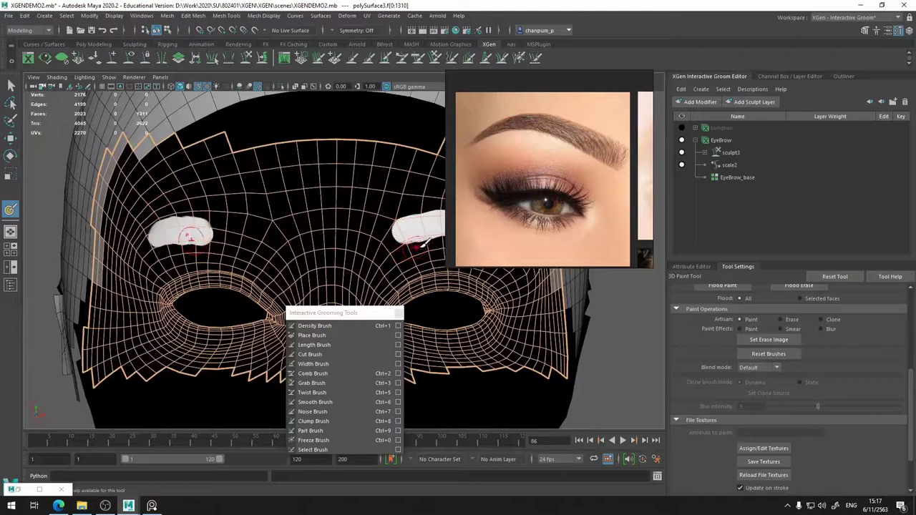
Turn off Stroke Reflection so each brow is painted separately
scroll(809, 429, up, 1)
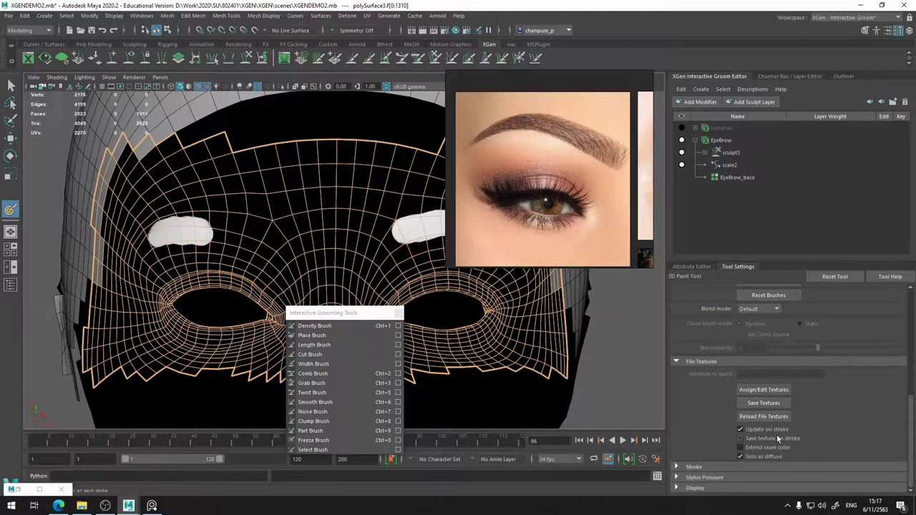
scroll(809, 429, up, 1)
scroll(778, 436, up, 1)
scroll(776, 435, down, 3)
click(712, 468)
scroll(773, 448, down, 2)
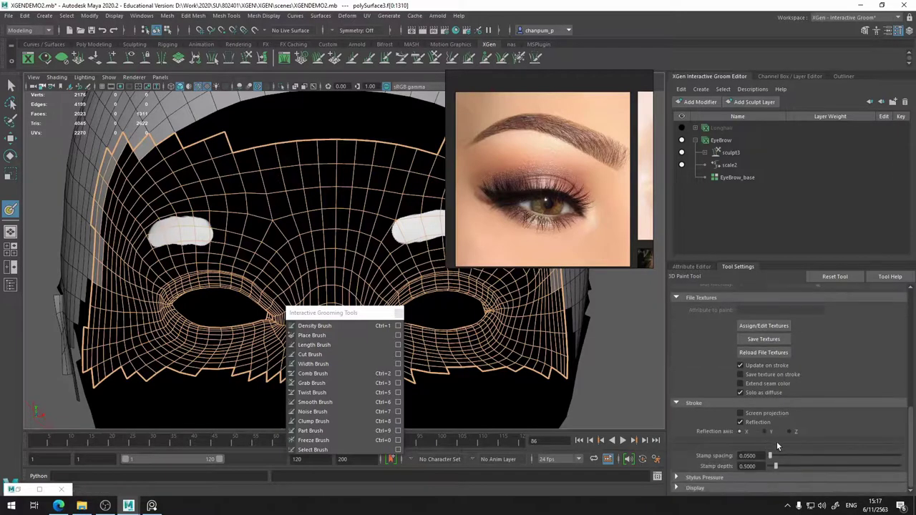
click(741, 424)
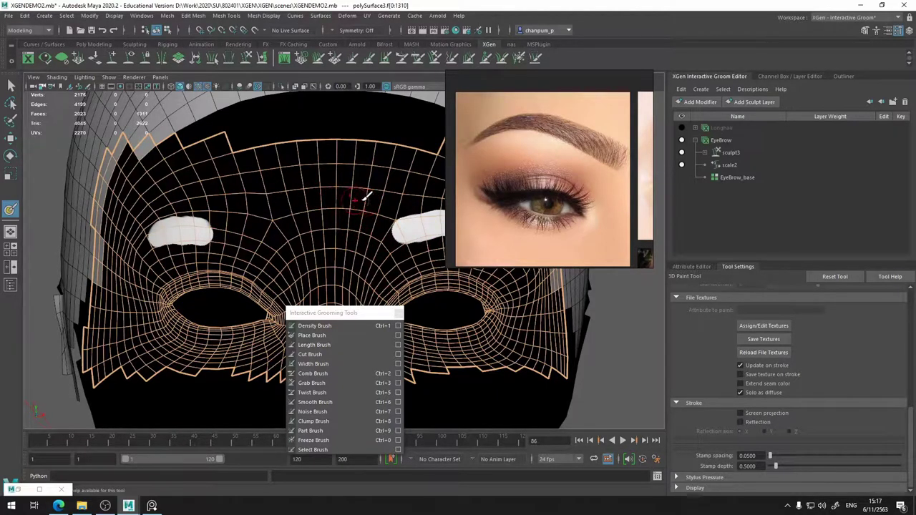
Extend the right brow mask toward the temple, thicken it, then set the paint colour to black
mouse_move(378, 199)
alt+middle_down()
mouse_move(265, 193)
mouse_move(243, 204)
alt+middle_up()
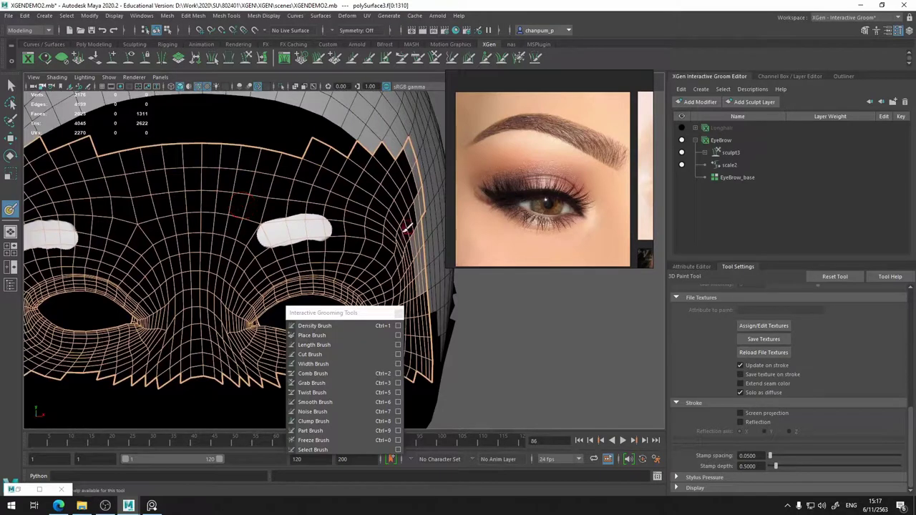
drag(351, 225, 403, 251)
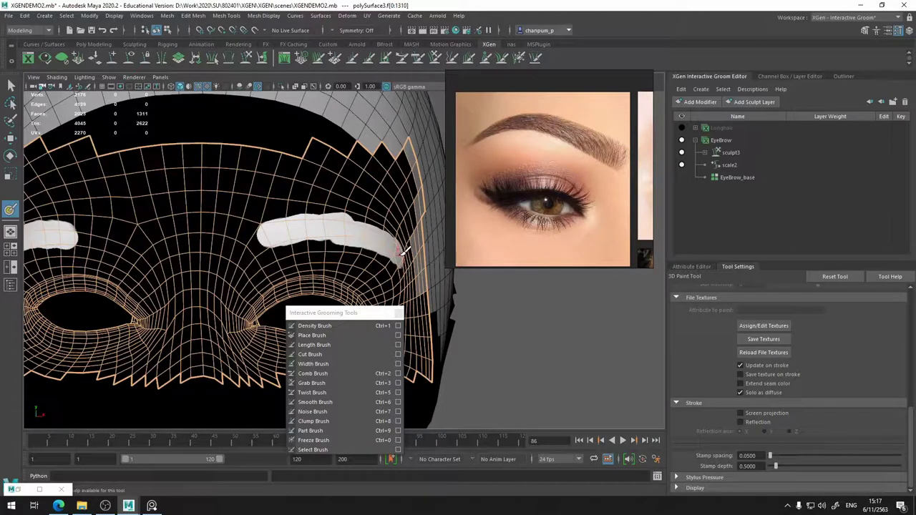
mouse_move(366, 224)
mouse_down()
mouse_move(272, 226)
mouse_move(275, 239)
mouse_up()
drag(275, 238, 271, 245)
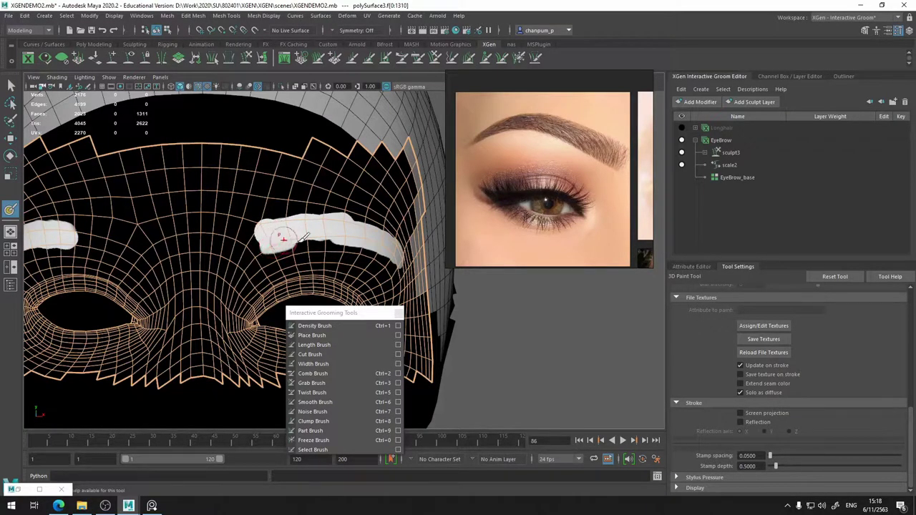
drag(355, 223, 388, 234)
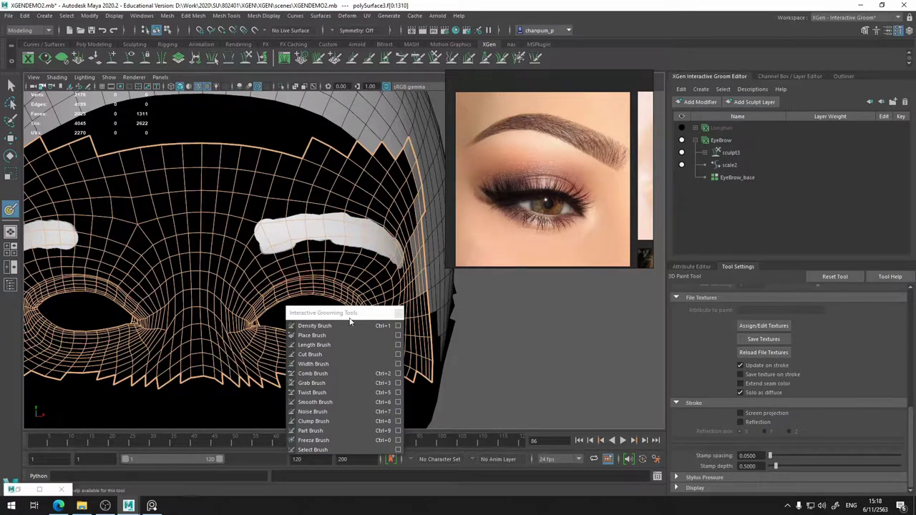
drag(909, 425, 911, 334)
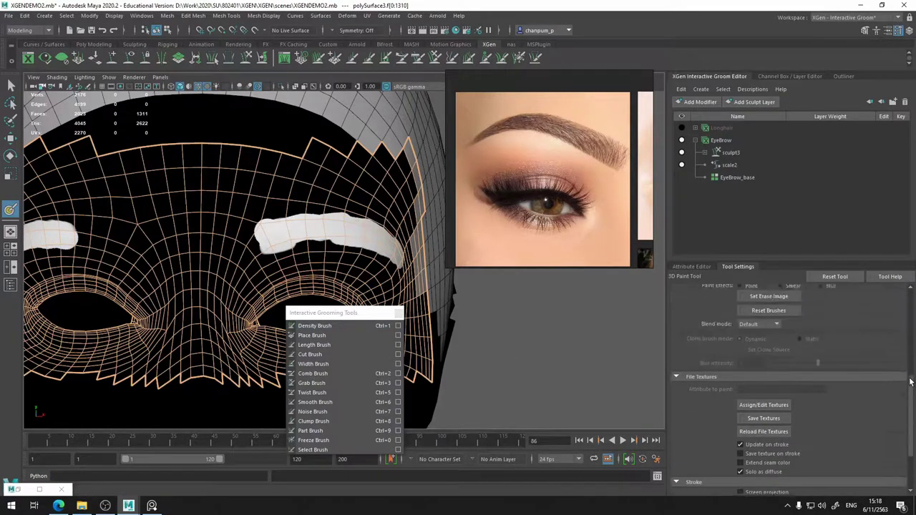
drag(762, 304, 741, 305)
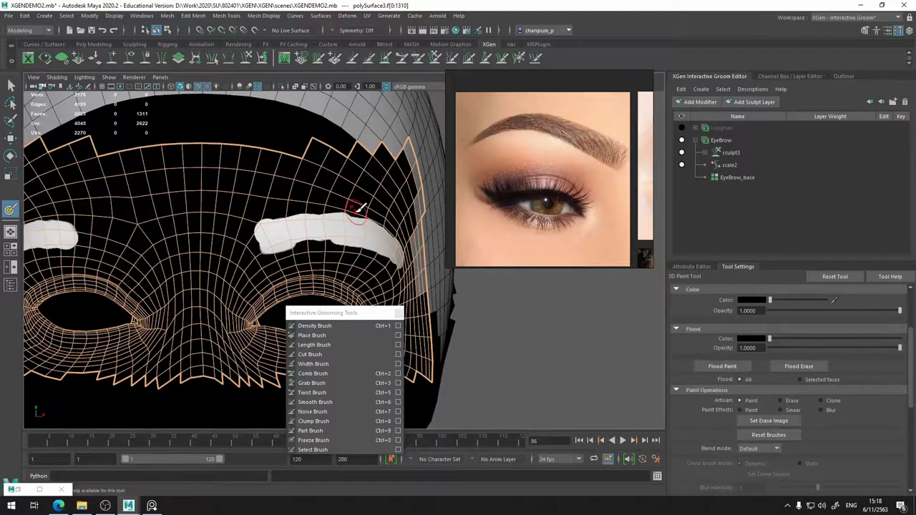
With a smaller brush, trim the right brow's inner edges in black, undoing the final tail stroke
drag(358, 215, 302, 219)
mouse_move(271, 256)
mouse_down()
mouse_move(290, 247)
mouse_move(383, 246)
mouse_move(408, 276)
mouse_up()
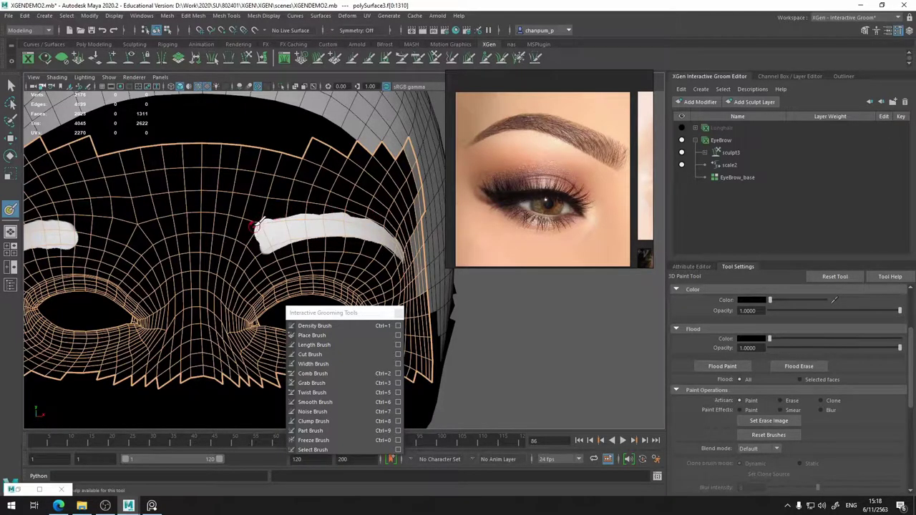
drag(252, 221, 359, 208)
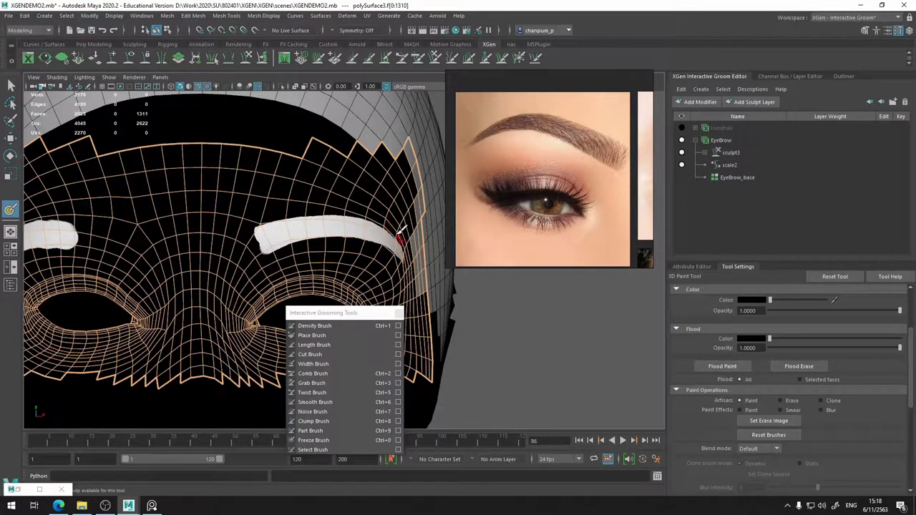
mouse_move(402, 230)
mouse_down()
mouse_move(406, 244)
mouse_move(332, 243)
mouse_up()
key(ctrl+z)
Fill the pink gap in white, thin the brow's outer end in black, and lower opacity to 0.0353
drag(783, 304, 846, 302)
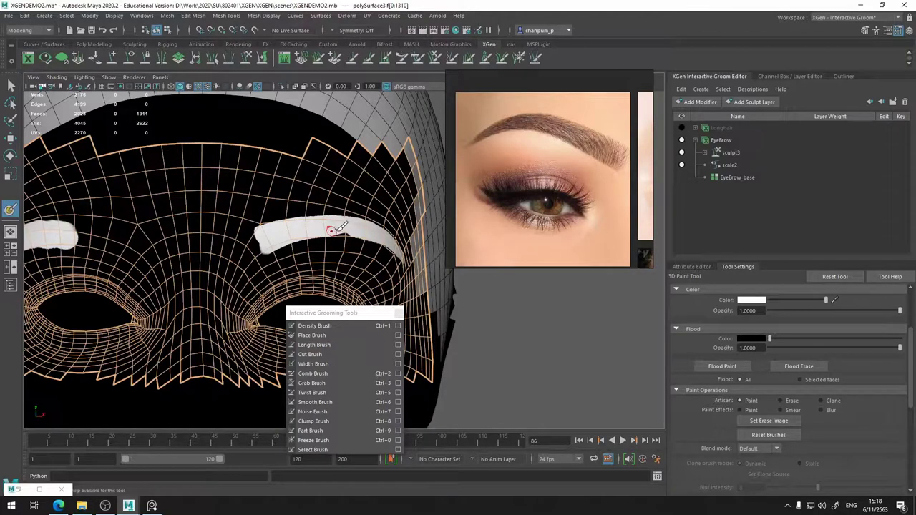
drag(332, 231, 344, 228)
drag(785, 303, 737, 305)
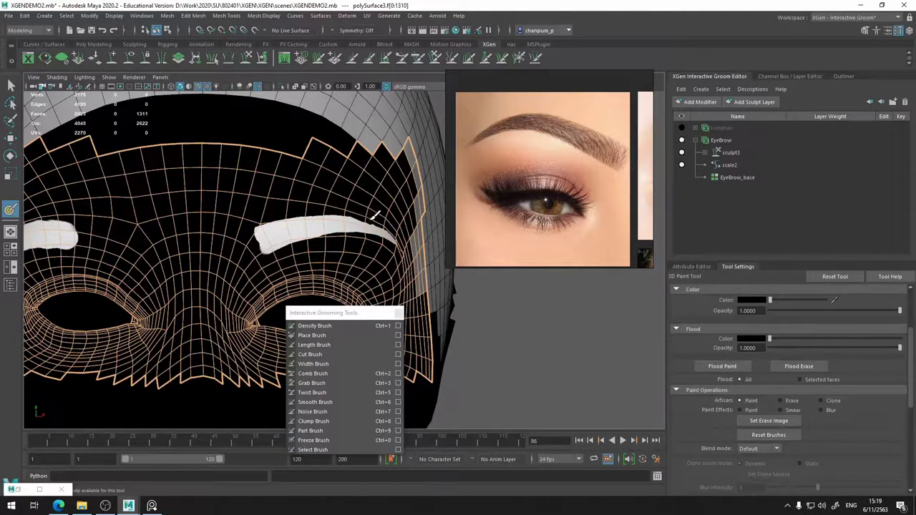
drag(382, 215, 388, 225)
drag(799, 311, 792, 311)
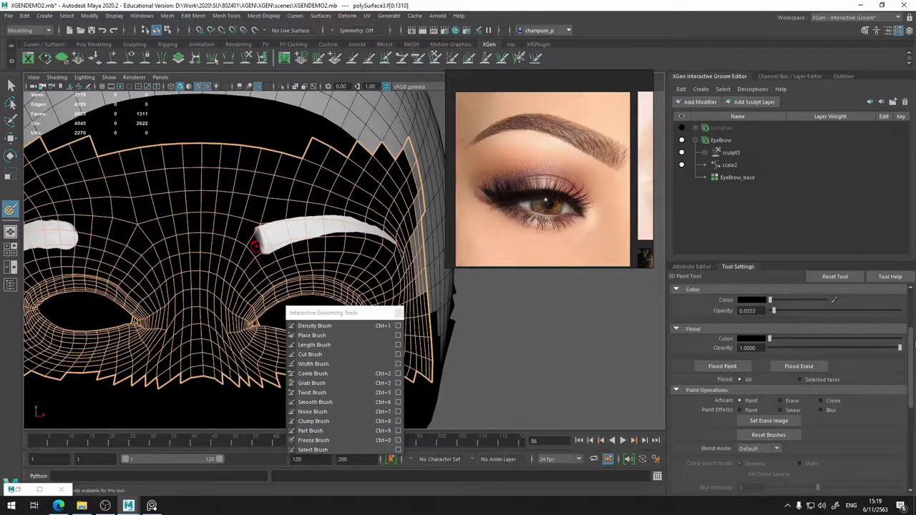
drag(913, 349, 913, 433)
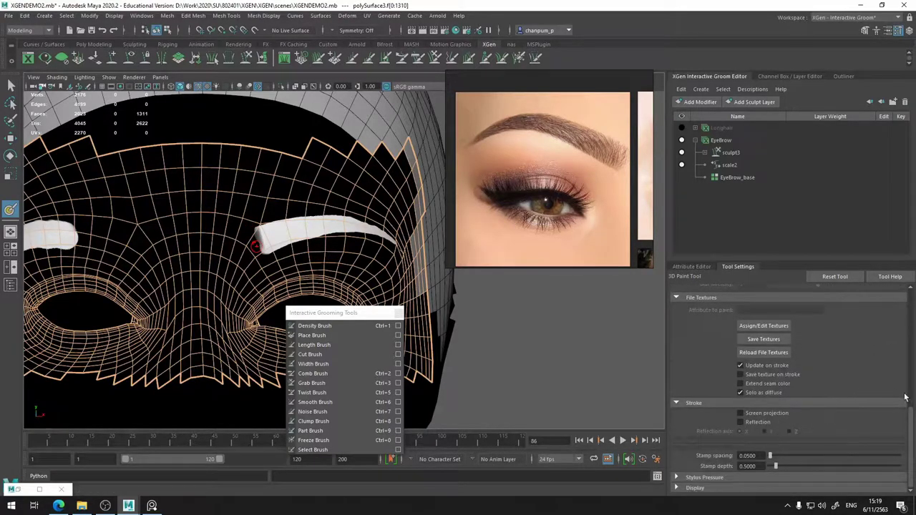
Save the mask texture, then faintly paint over the inner tip of the right brow
click(763, 339)
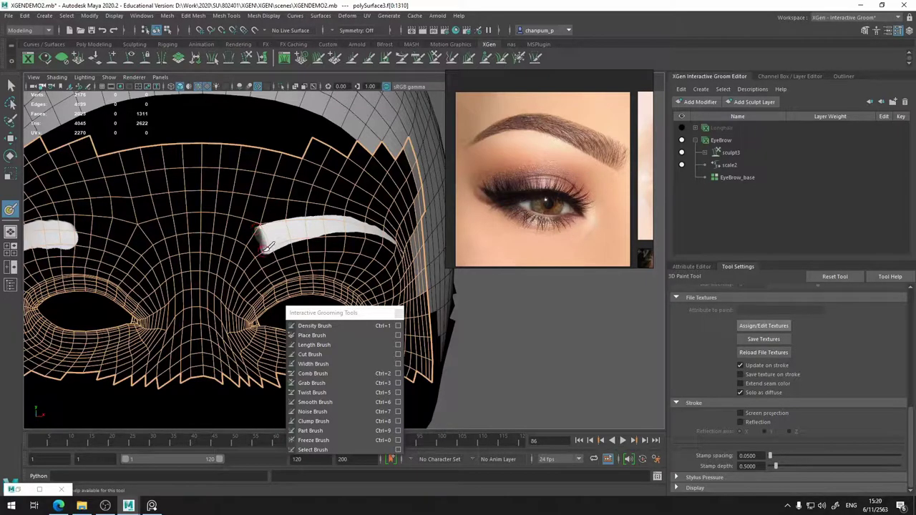
mouse_move(267, 247)
mouse_down()
mouse_move(263, 256)
mouse_move(259, 236)
mouse_move(342, 210)
mouse_up()
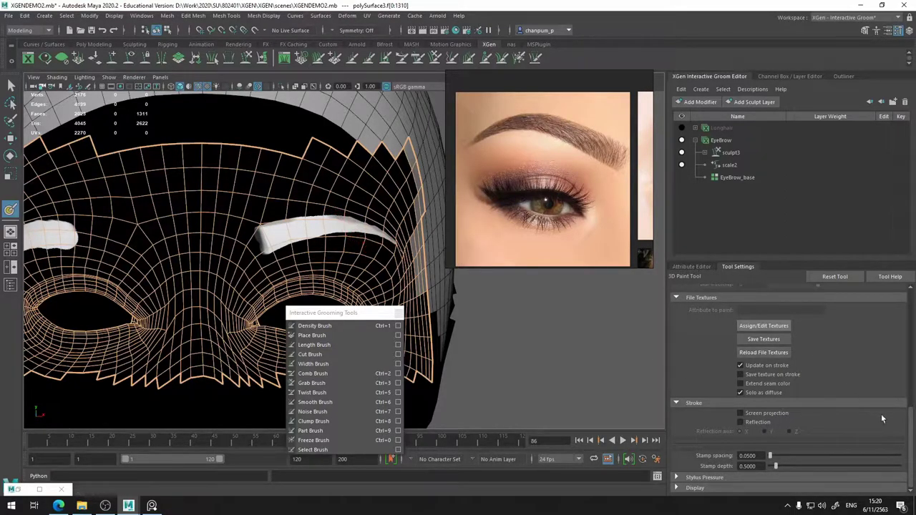
drag(909, 437, 914, 379)
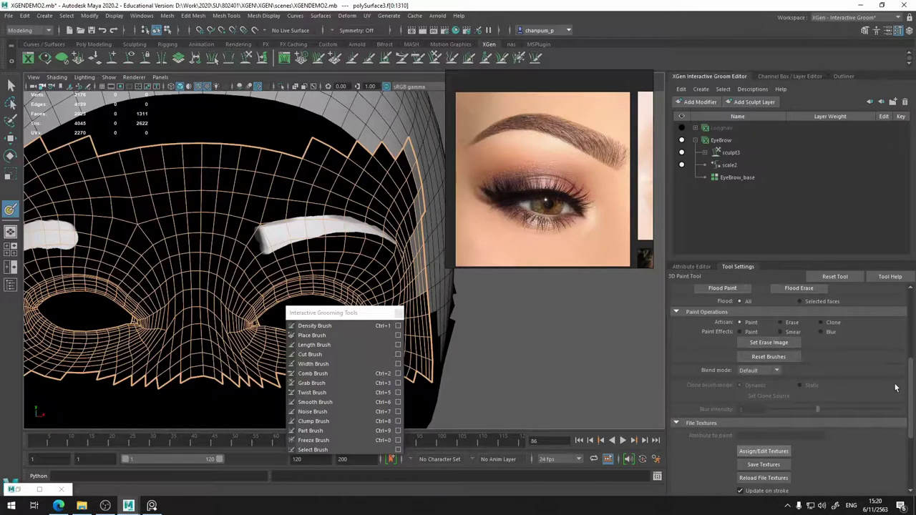
Paint white along the brow at 1.0 opacity with a 0.0834 brush radius
scroll(818, 333, up, 5)
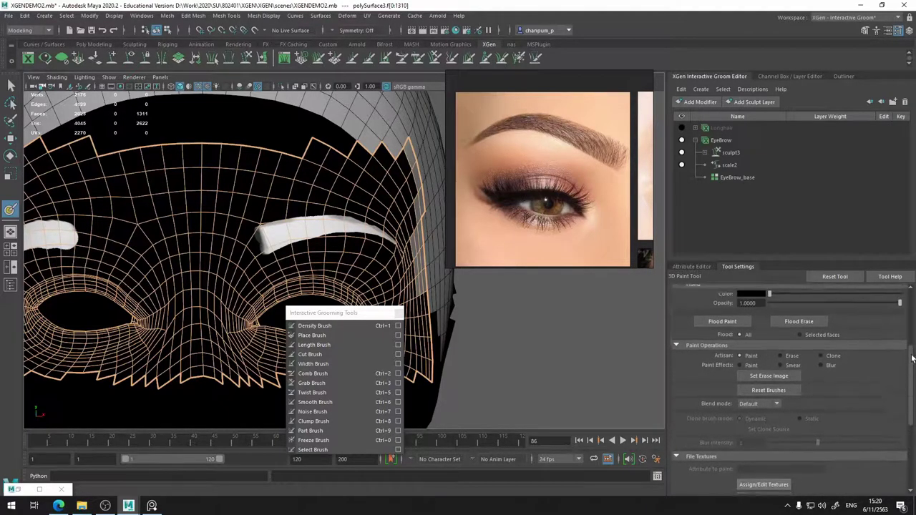
drag(780, 389, 825, 389)
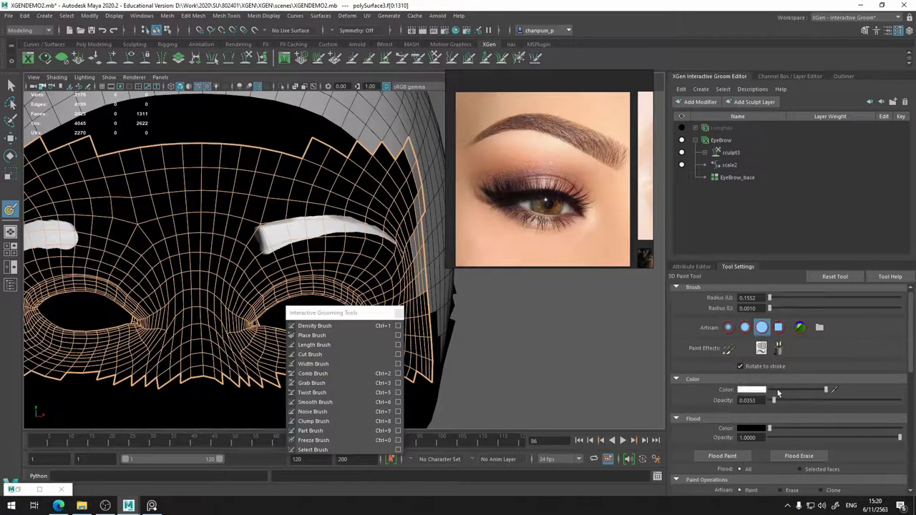
drag(774, 401, 904, 410)
drag(342, 200, 335, 201)
mouse_move(285, 219)
mouse_down()
mouse_move(345, 215)
mouse_move(393, 236)
mouse_up()
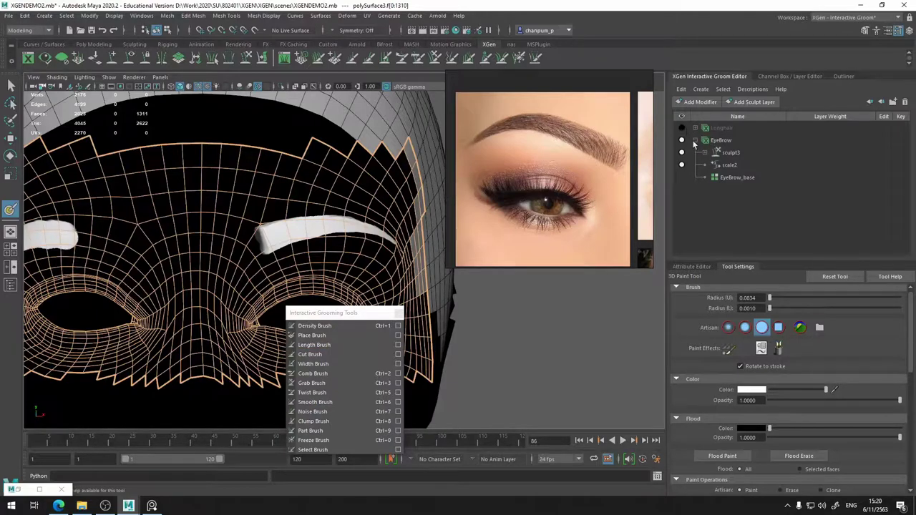
Select the EyeBrow_base layer and save the density mask as EBdensityMask.jpg
click(743, 182)
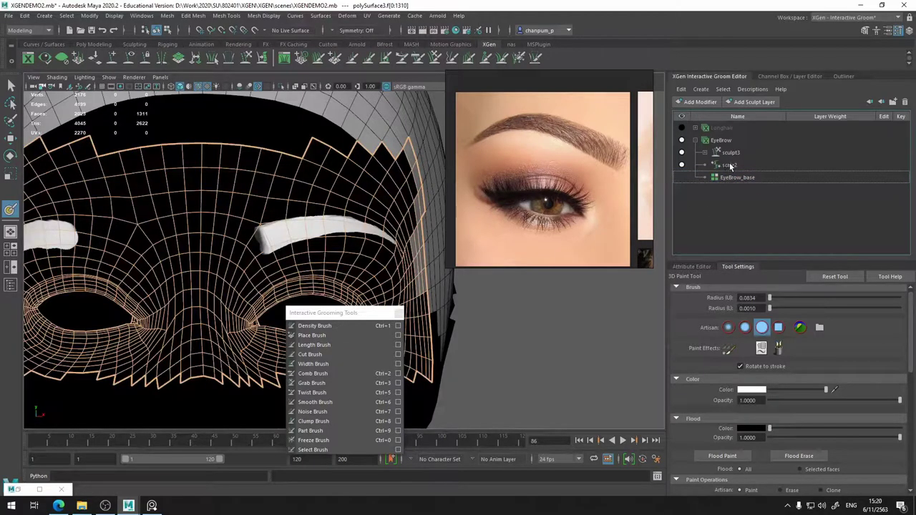
scroll(819, 437, down, 3)
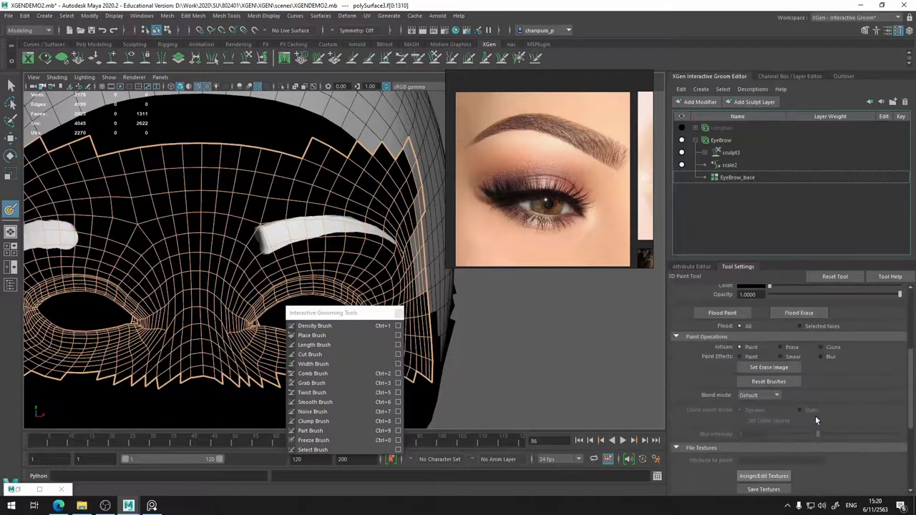
scroll(794, 407, down, 3)
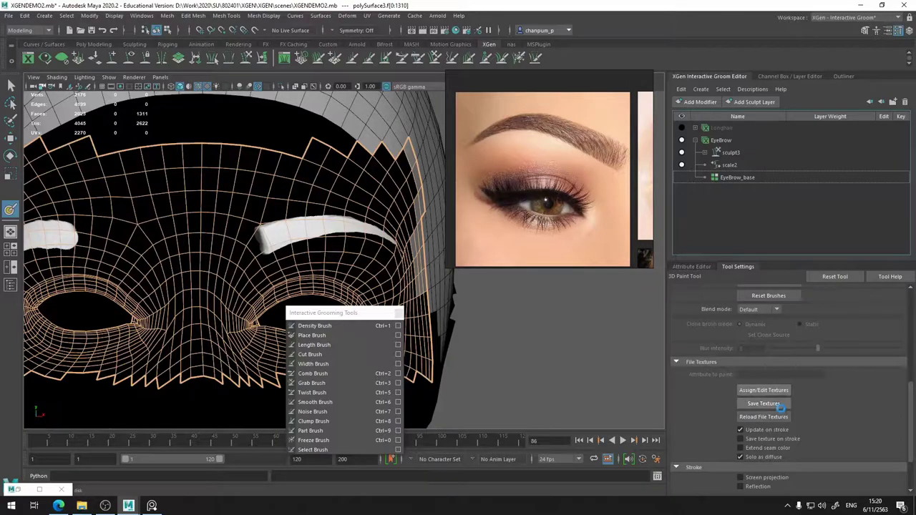
click(781, 405)
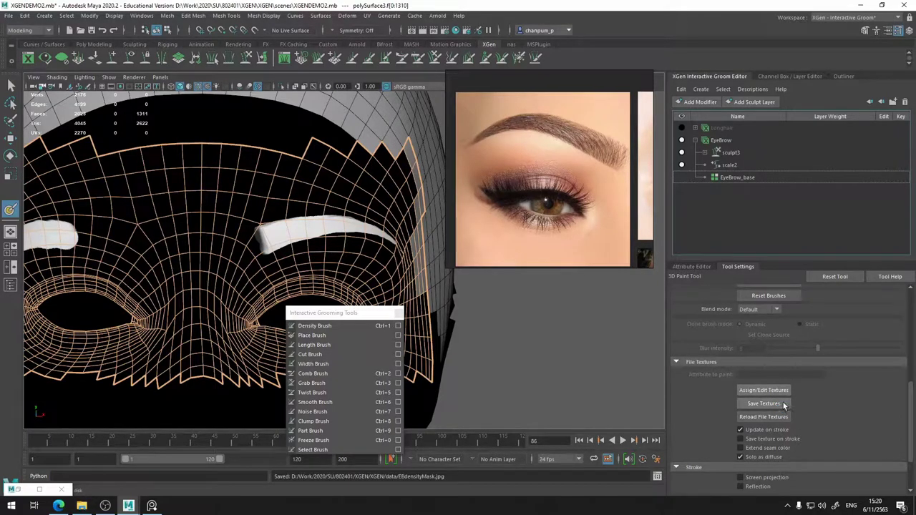
Switch to the Select tool and show EyeBrow_base's attributes again
click(735, 180)
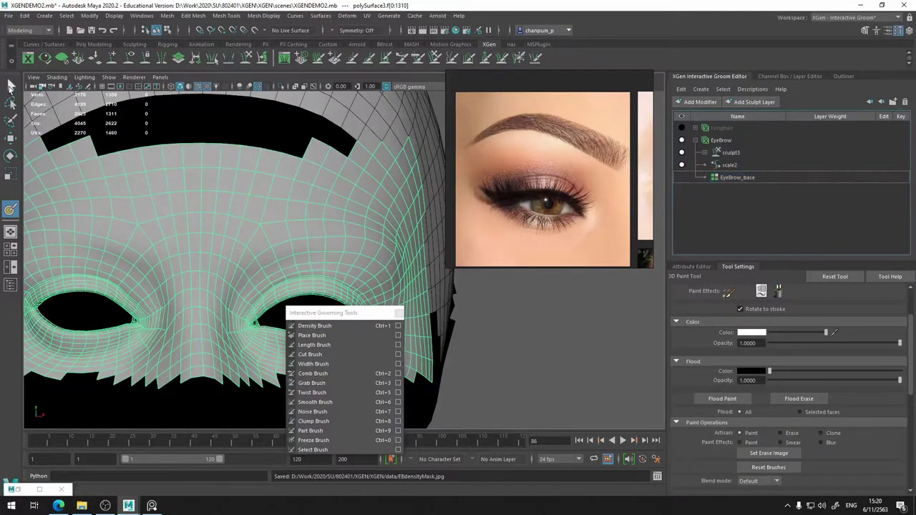
click(10, 85)
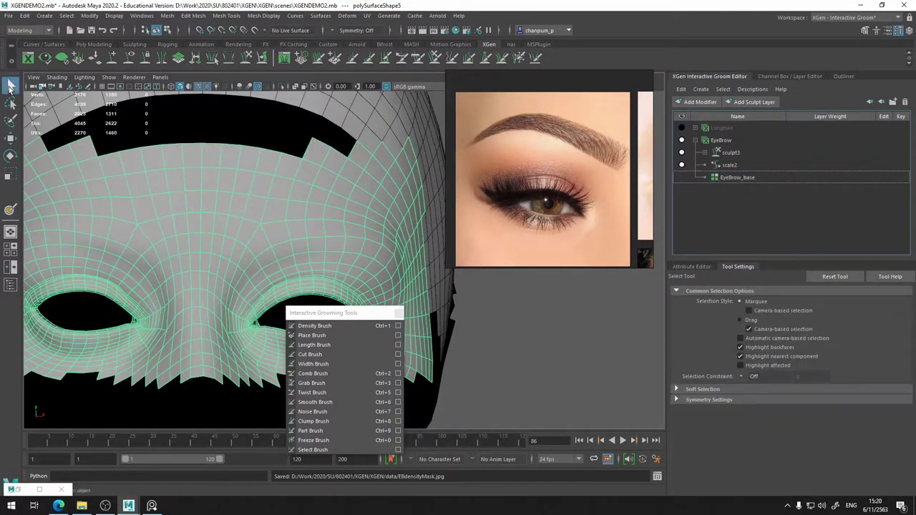
click(691, 266)
Set EyeBrow_base's Density Multiplier to 0.200
click(741, 177)
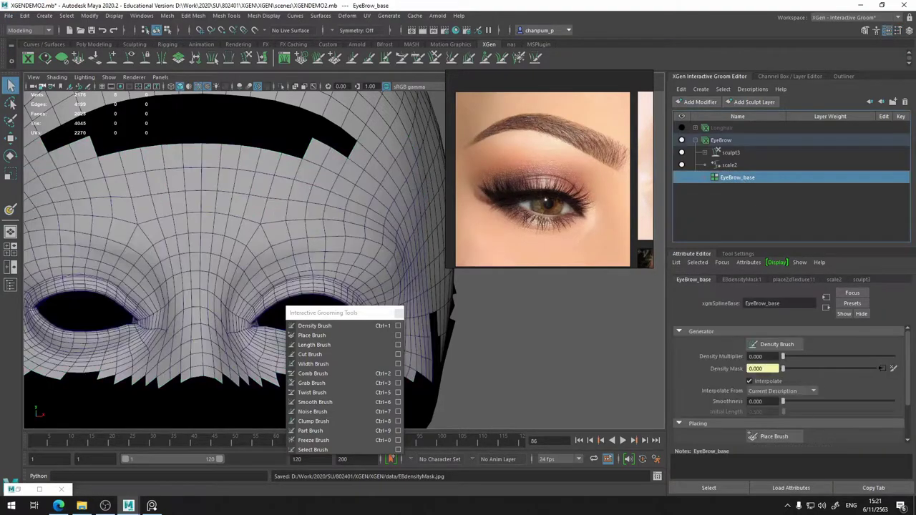
click(755, 357)
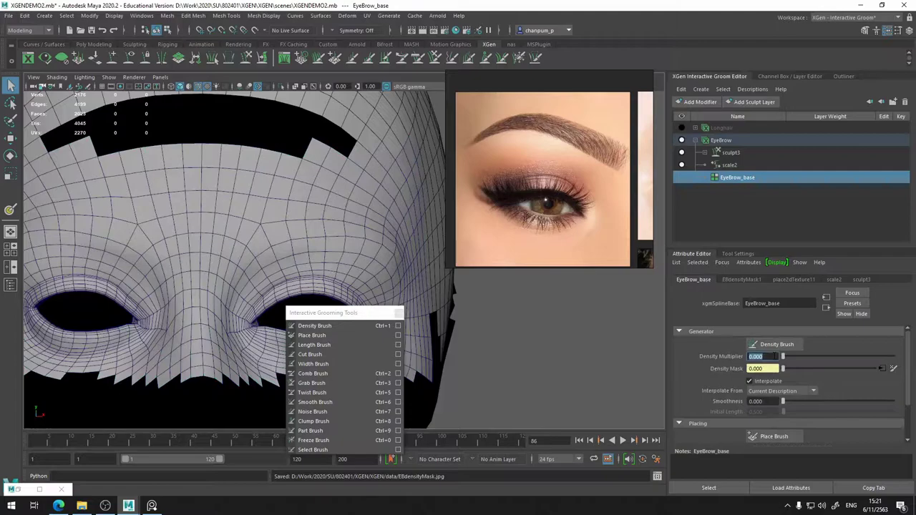
text(1)
key(Return)
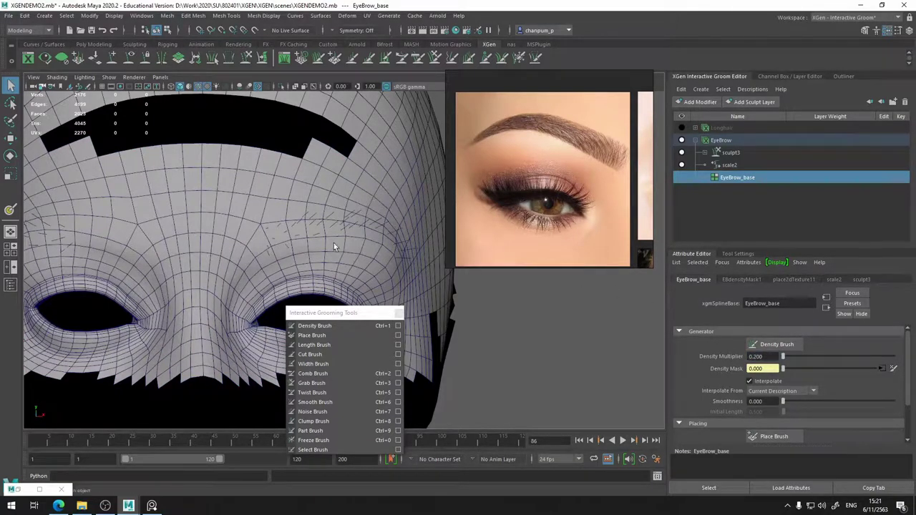
Launch density-mask painting on the face mesh from the Density Mask paint icon
scroll(232, 219, down, 3)
scroll(232, 218, down, 3)
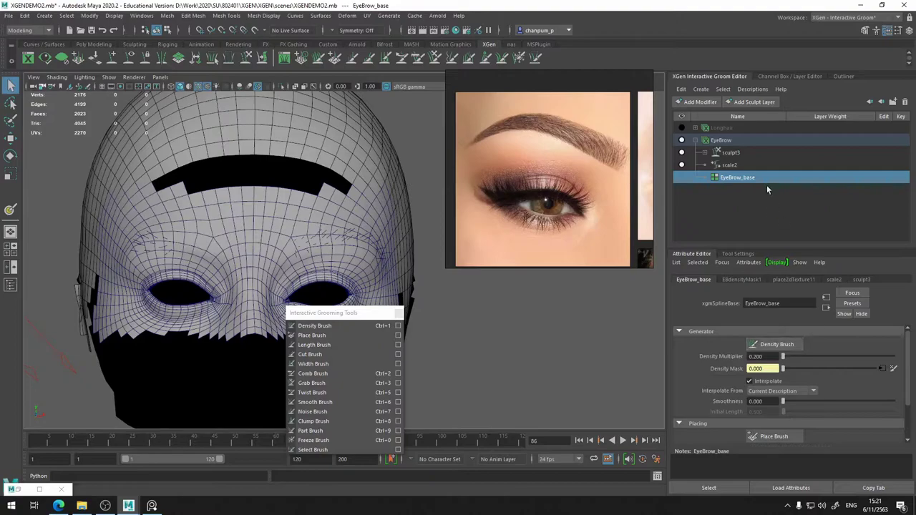
click(891, 370)
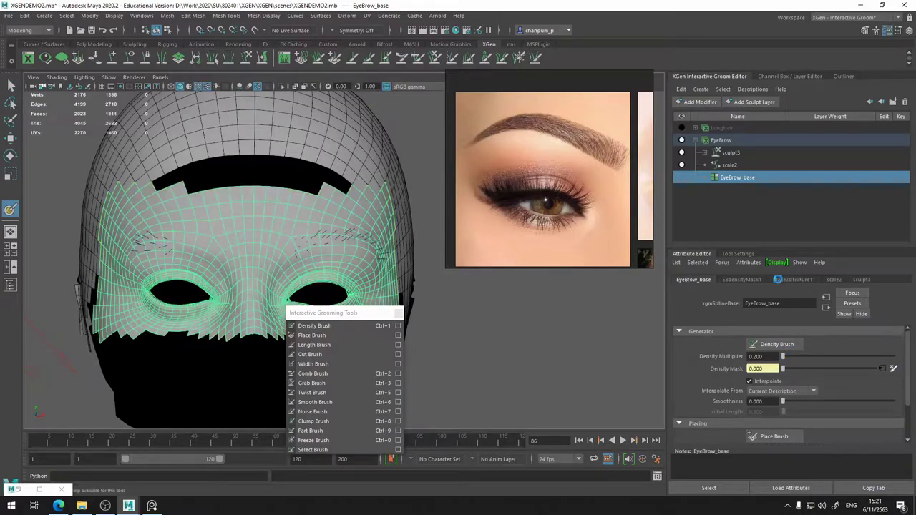
Erase the left eyebrow patch with black paint at a 0.4693 brush radius
click(737, 254)
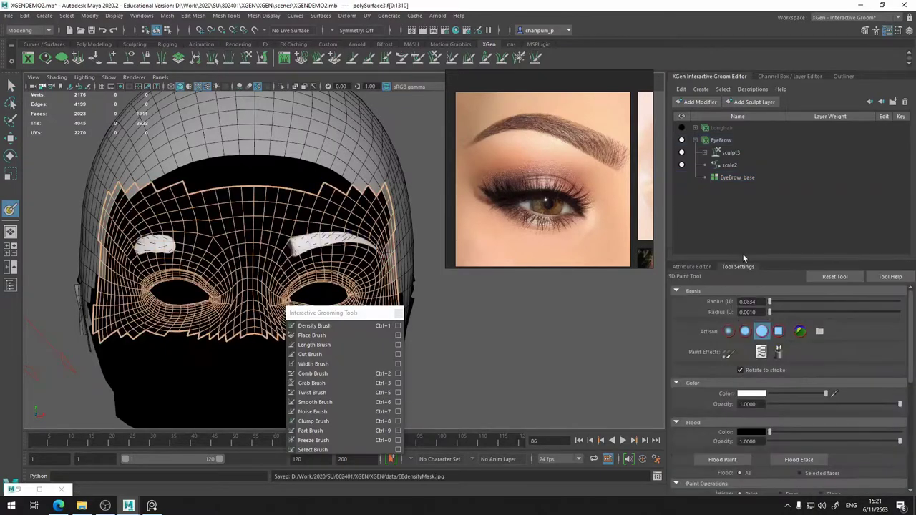
drag(794, 397, 730, 393)
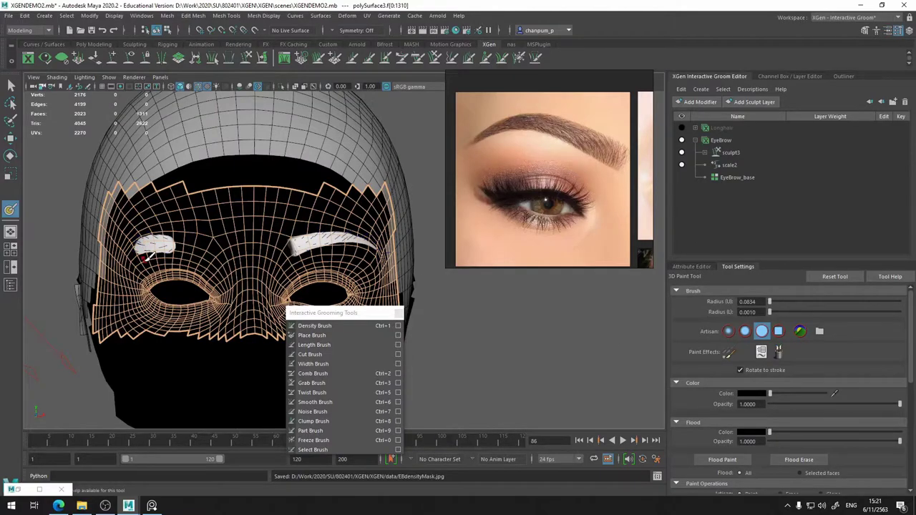
drag(147, 256, 251, 250)
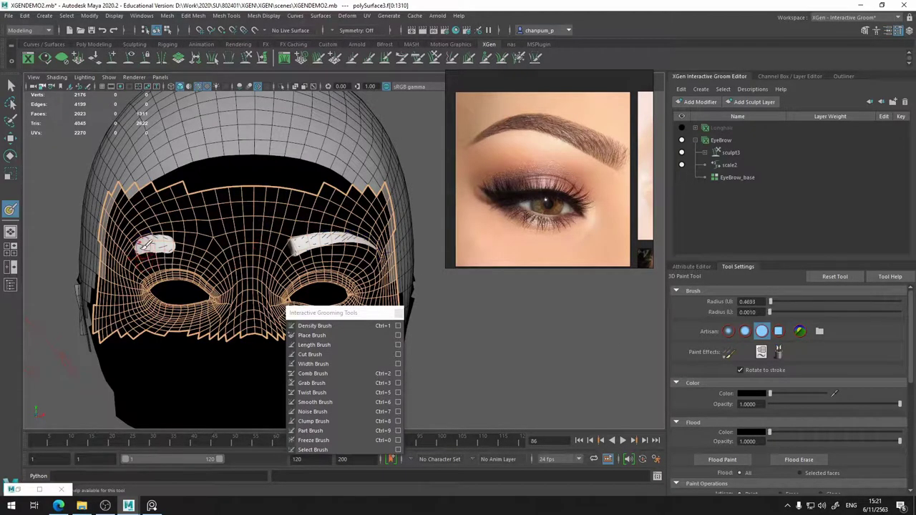
drag(143, 245, 173, 243)
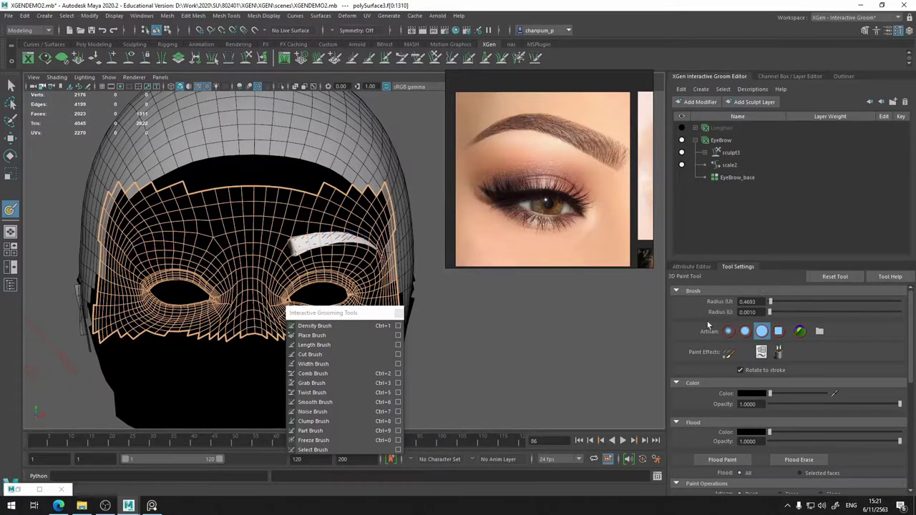
Scroll the Tool Settings down to the File Textures section
scroll(823, 435, down, 3)
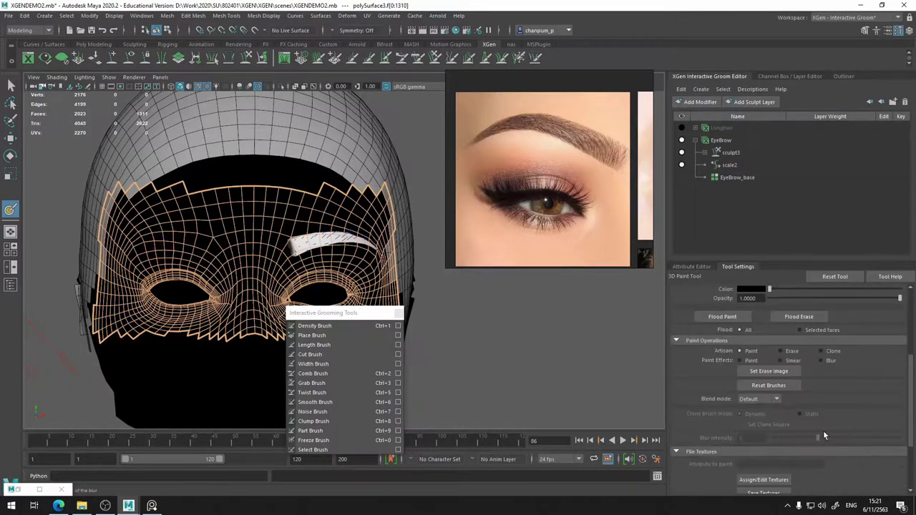
scroll(782, 385, down, 2)
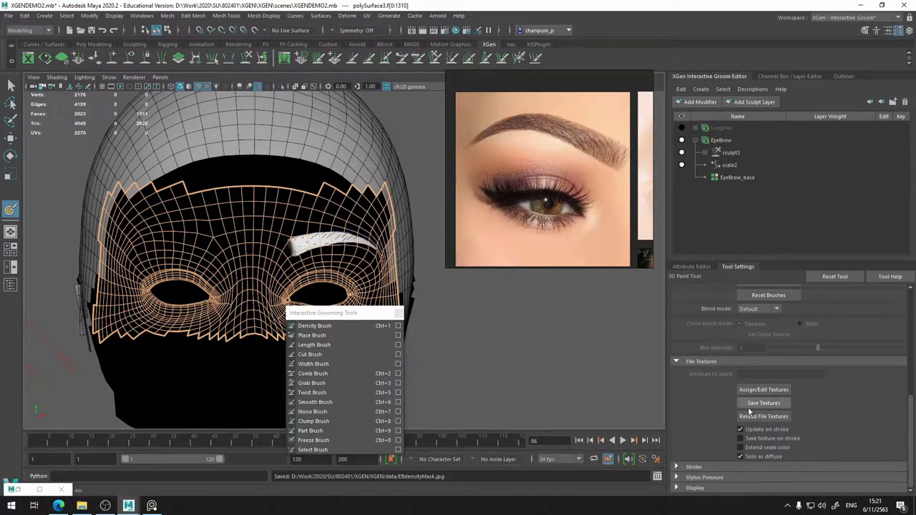
Browse to XGEN\data and preview EBdensityMask.jpg in an image viewer, then close it
click(81, 506)
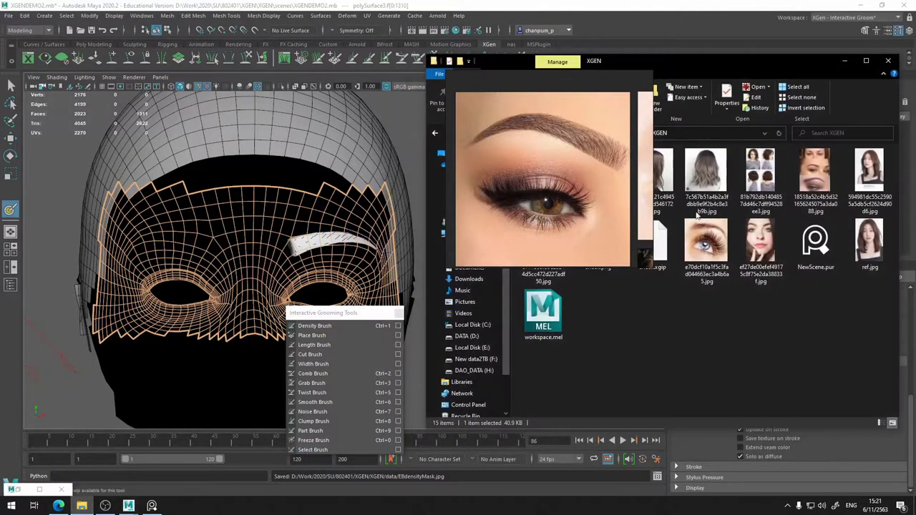
drag(649, 65, 248, 77)
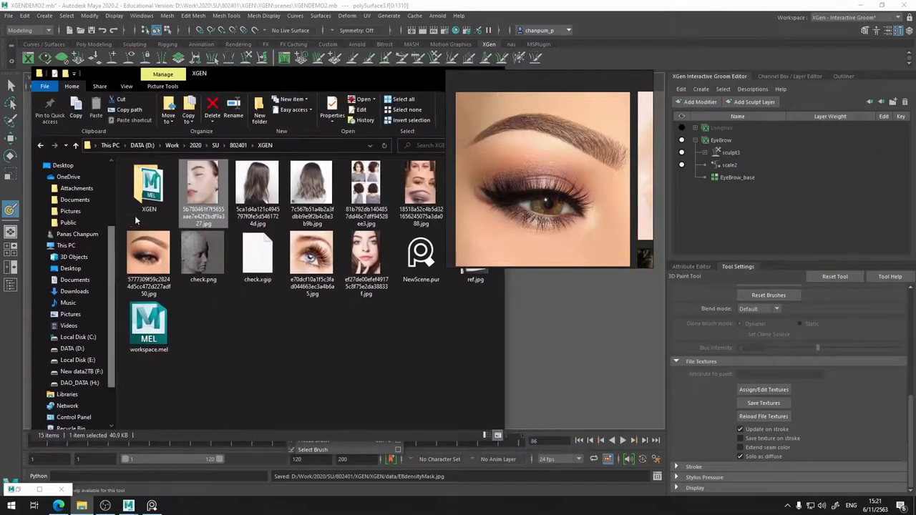
double_click(143, 188)
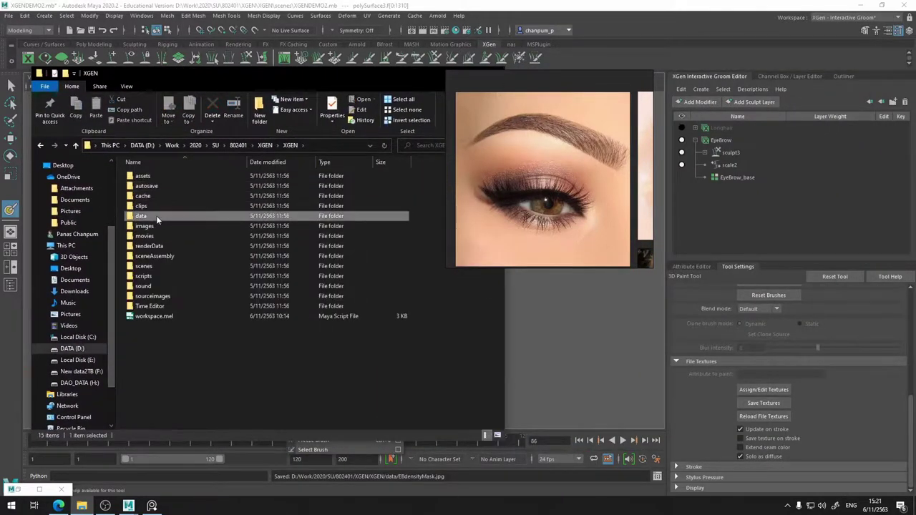
double_click(156, 215)
double_click(265, 192)
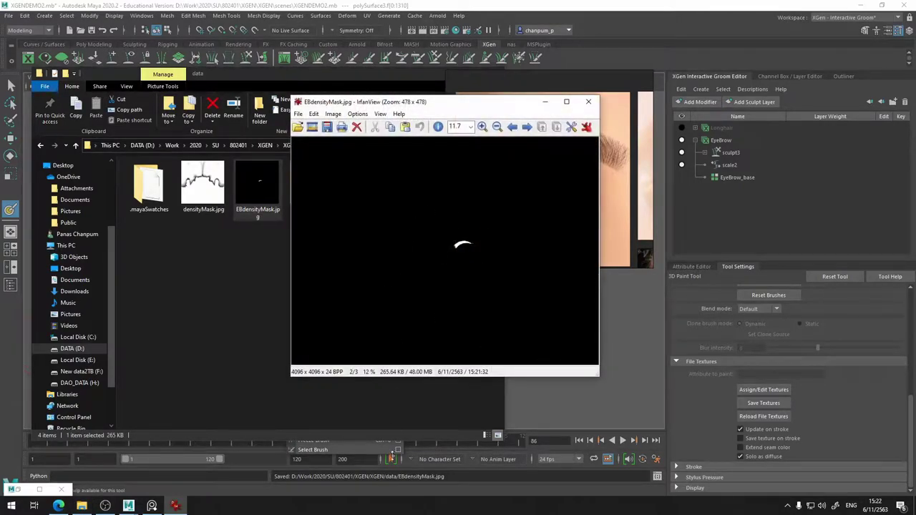
click(588, 100)
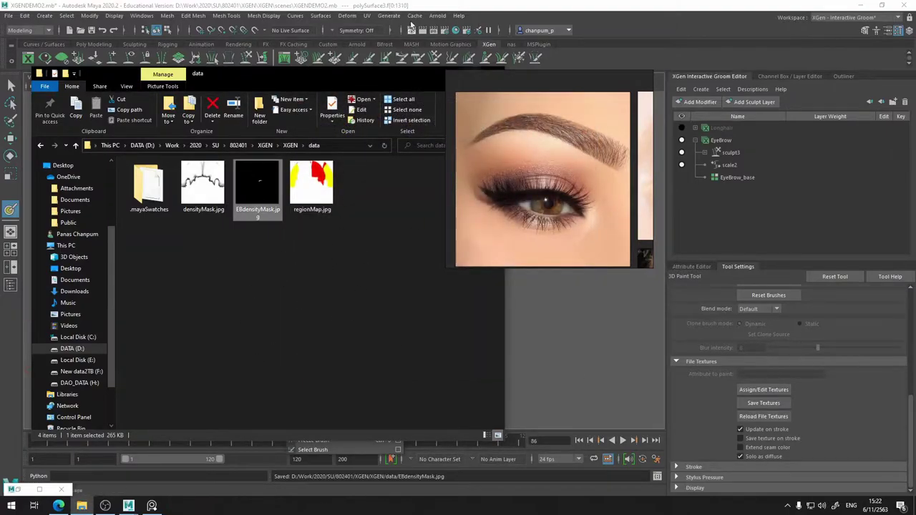
Open the UV Editor for the face mesh and deselect the UV shells
click(368, 16)
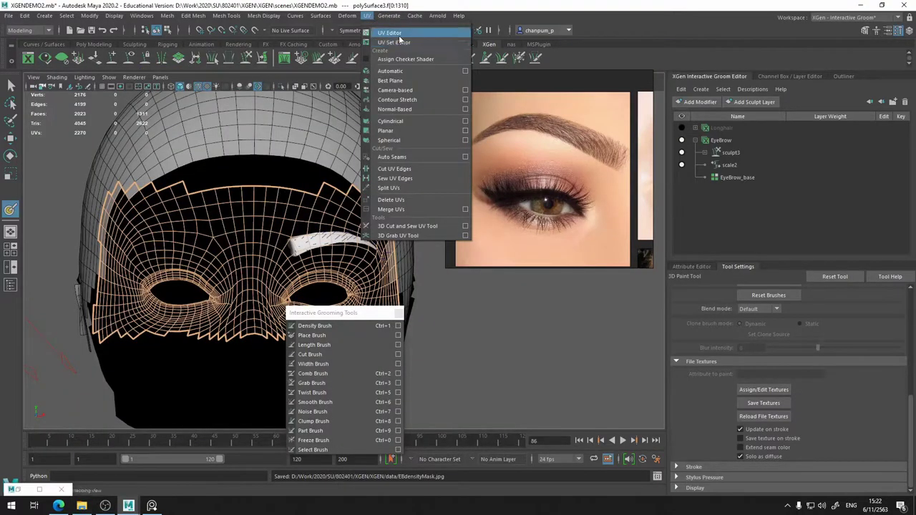
click(398, 35)
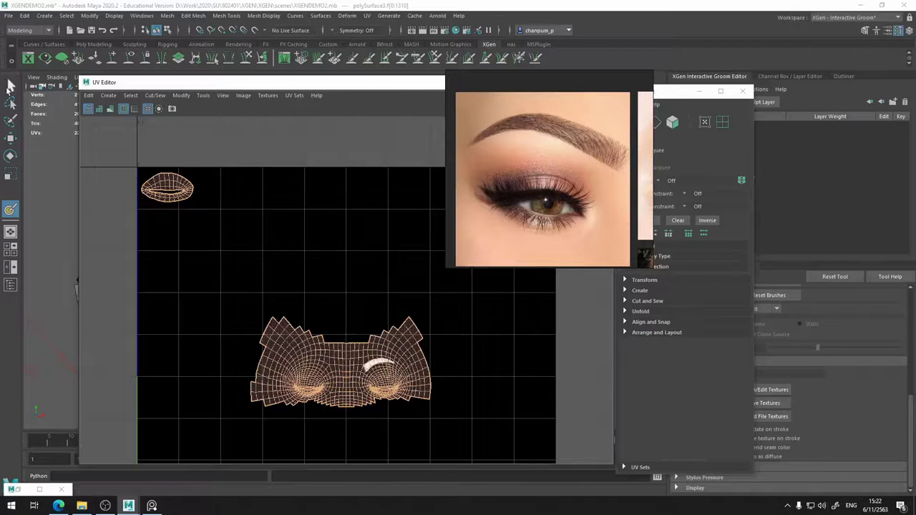
click(319, 279)
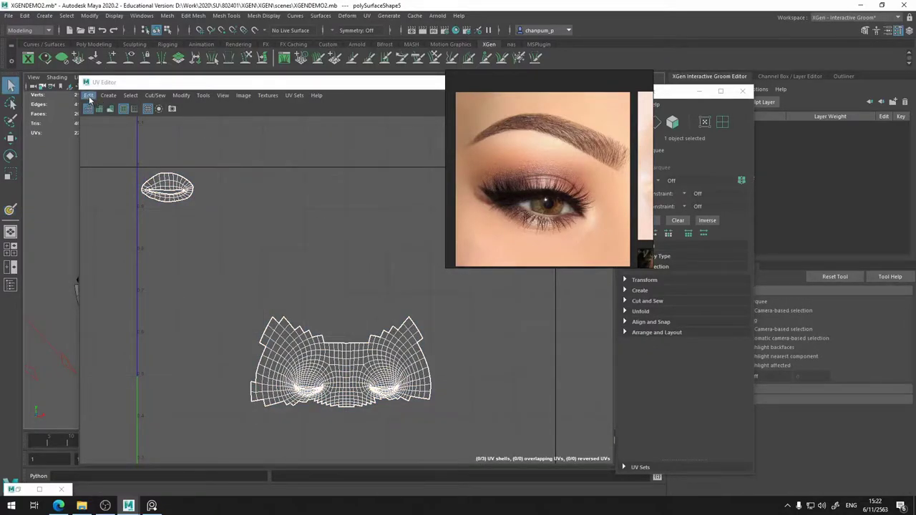
click(88, 95)
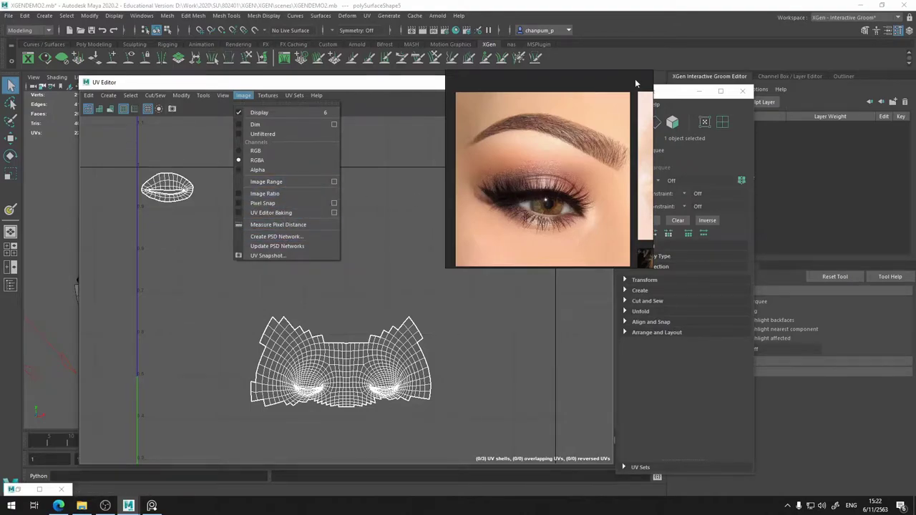
Close the floating PureRef reference window and zoom out to frame the whole UV layout
right_click(635, 83)
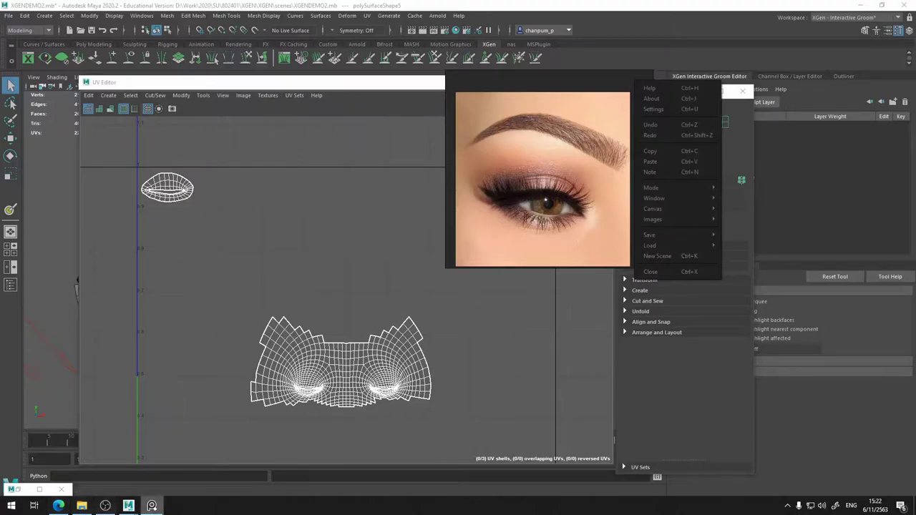
click(650, 271)
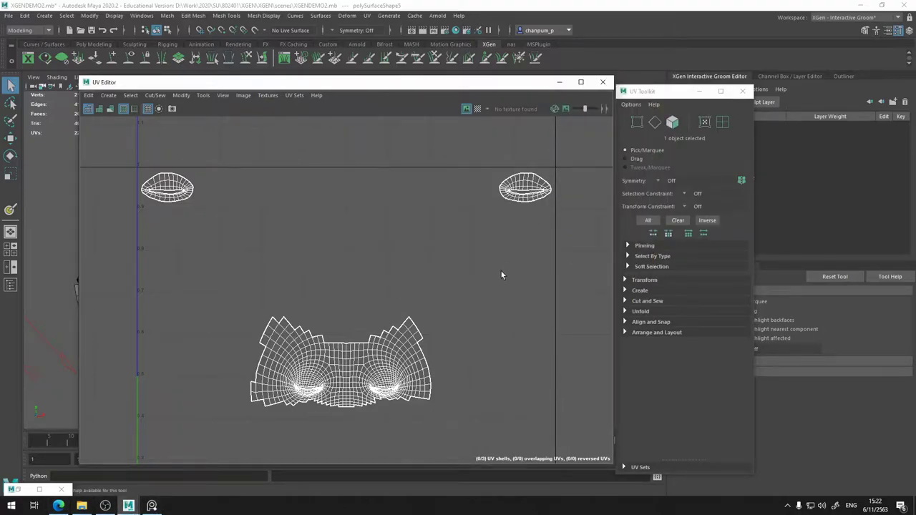
scroll(500, 269, down, 2)
scroll(497, 232, down, 2)
mouse_move(471, 254)
alt+middle_down()
mouse_move(448, 209)
mouse_move(446, 237)
alt+middle_up()
scroll(446, 238, down, 2)
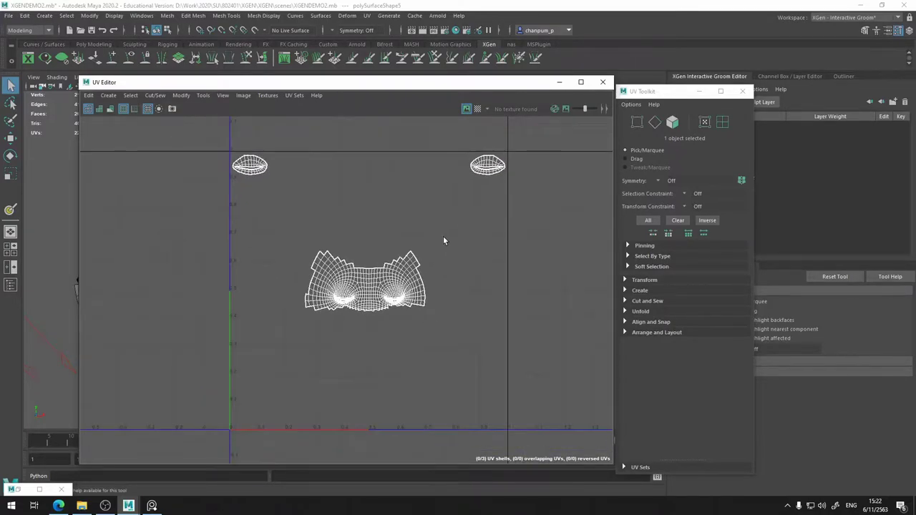
click(156, 95)
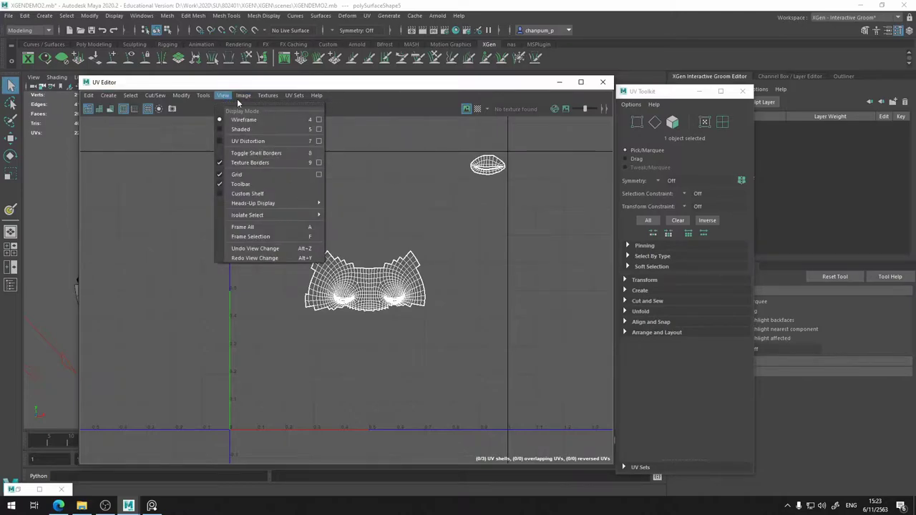
mouse_move(243, 95)
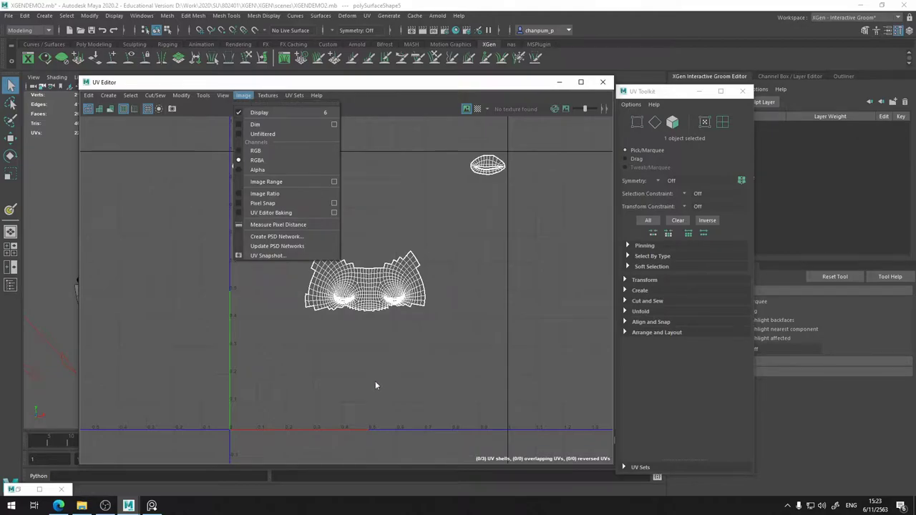
Export a 2048 PNG UV snapshot of the face layout as outUV.png
click(270, 256)
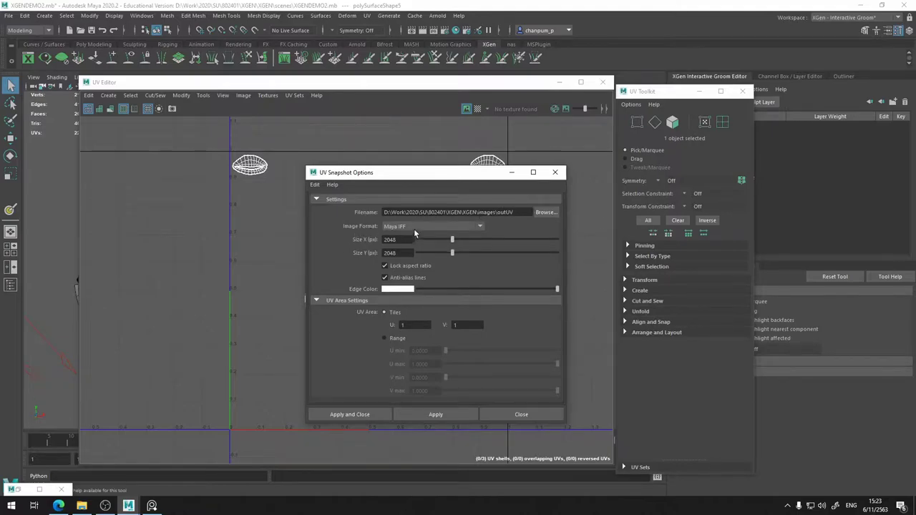
double_click(405, 241)
click(460, 226)
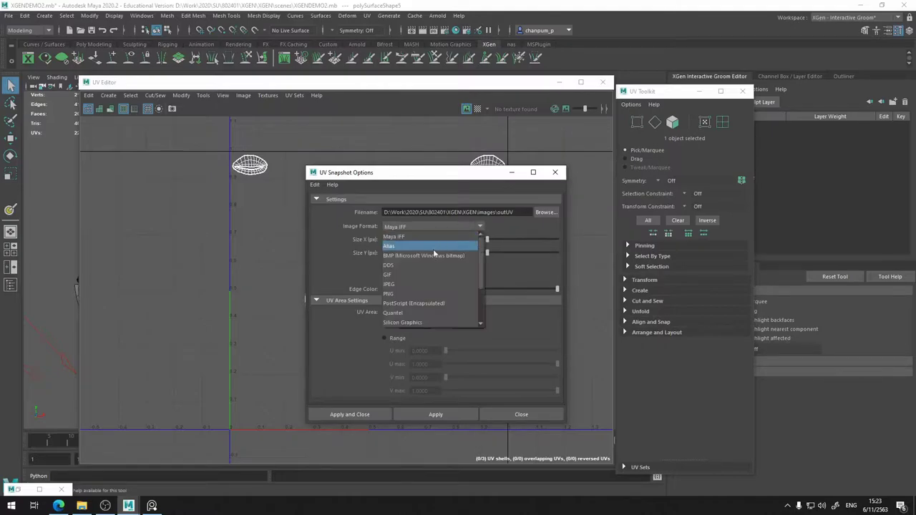
click(421, 289)
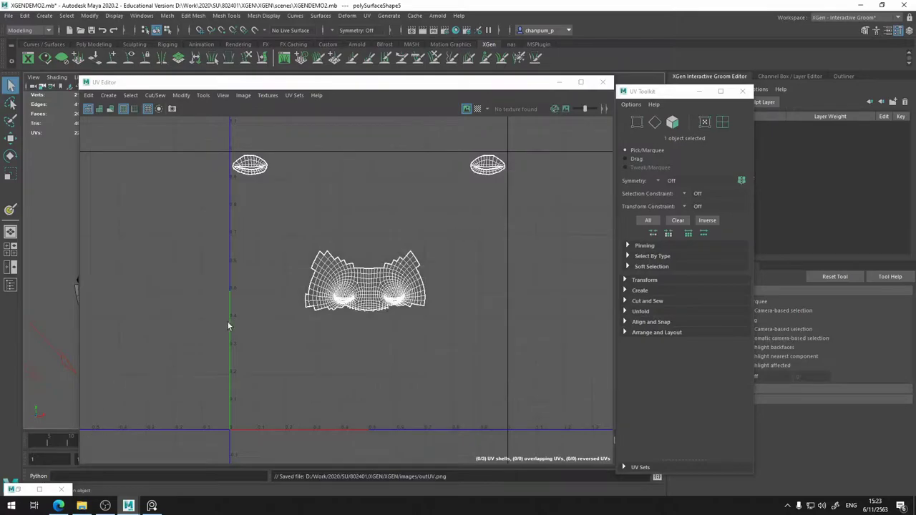
Browse from the data folder to the XGEN images folder holding outUV.png
click(81, 506)
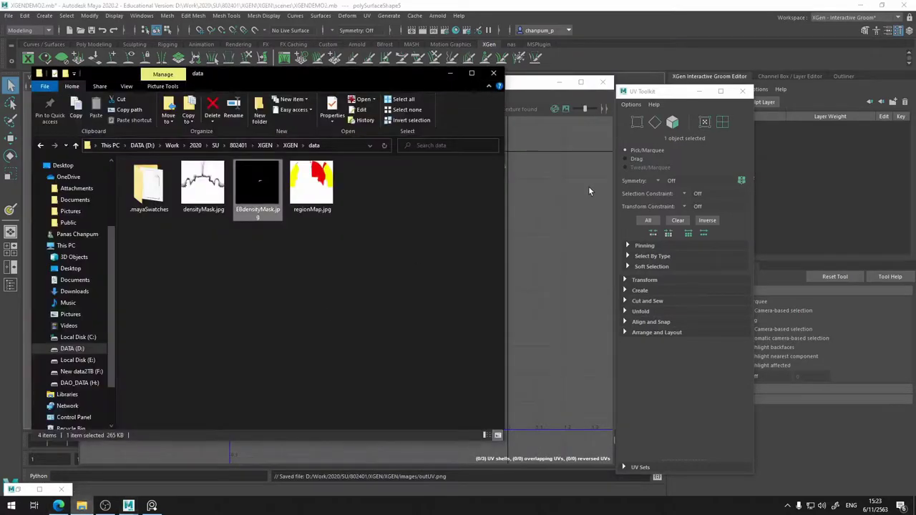
click(290, 145)
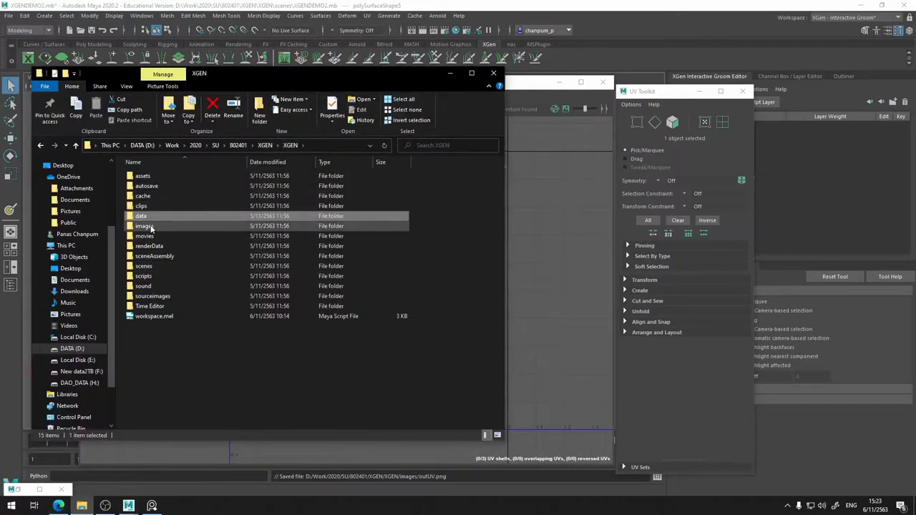
double_click(148, 225)
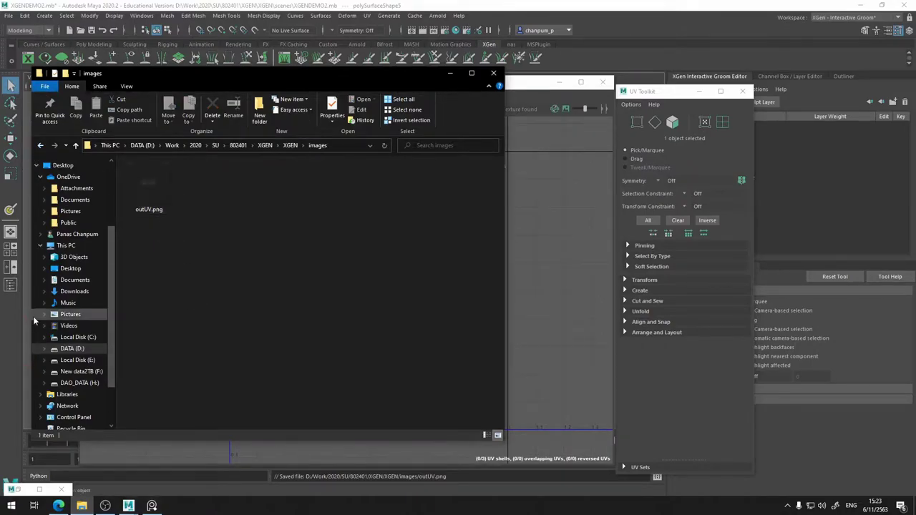
Launch Adobe Photoshop 2020 by searching "phot" in the Start menu
key(super)
text(phot)
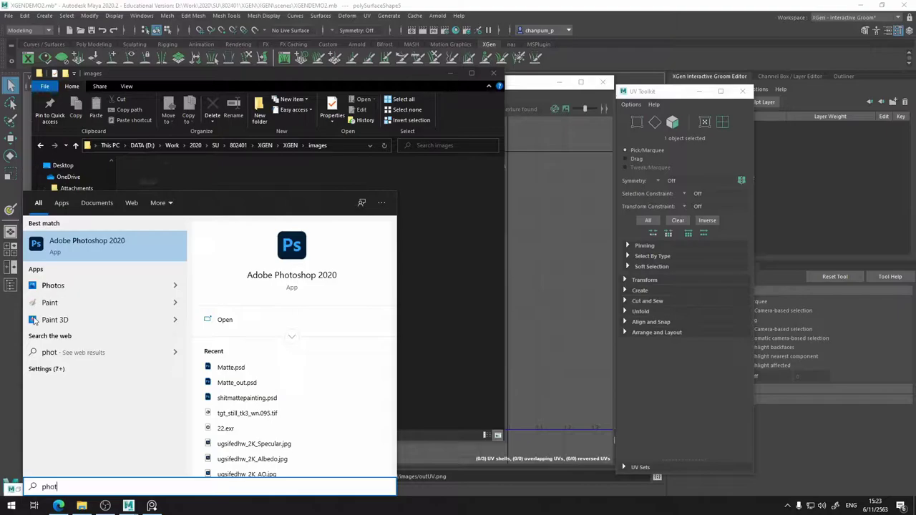
click(63, 247)
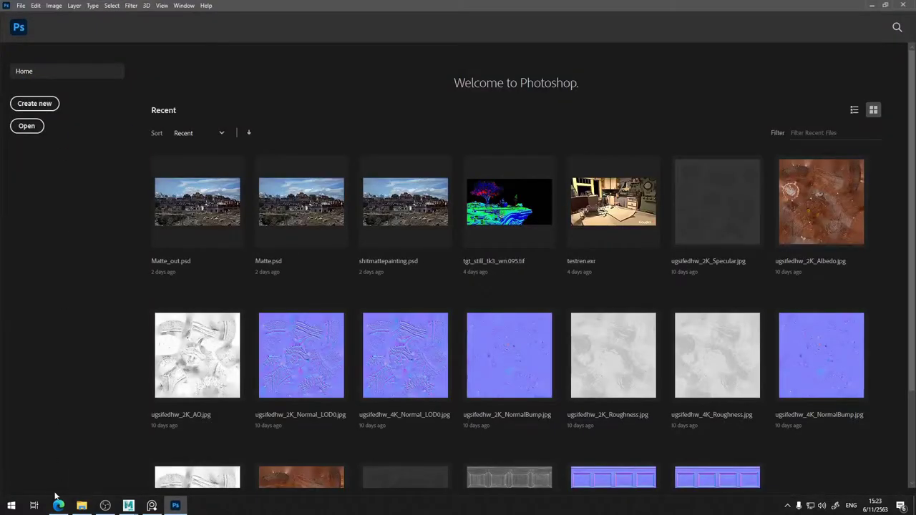
Open EBdensityMask.jpg from the data folder in Photoshop and check its 4096 px image size
click(82, 506)
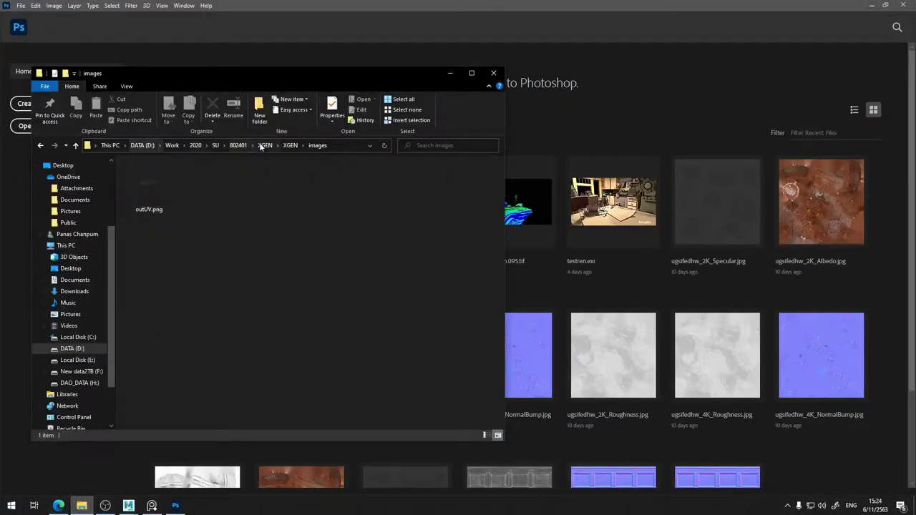
click(290, 145)
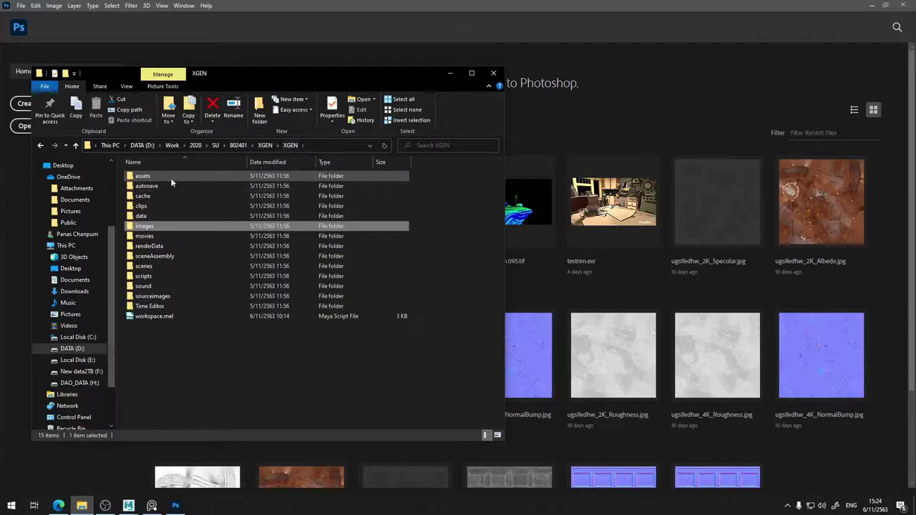
double_click(141, 216)
mouse_move(252, 192)
mouse_down()
mouse_move(757, 88)
mouse_move(750, 108)
mouse_up()
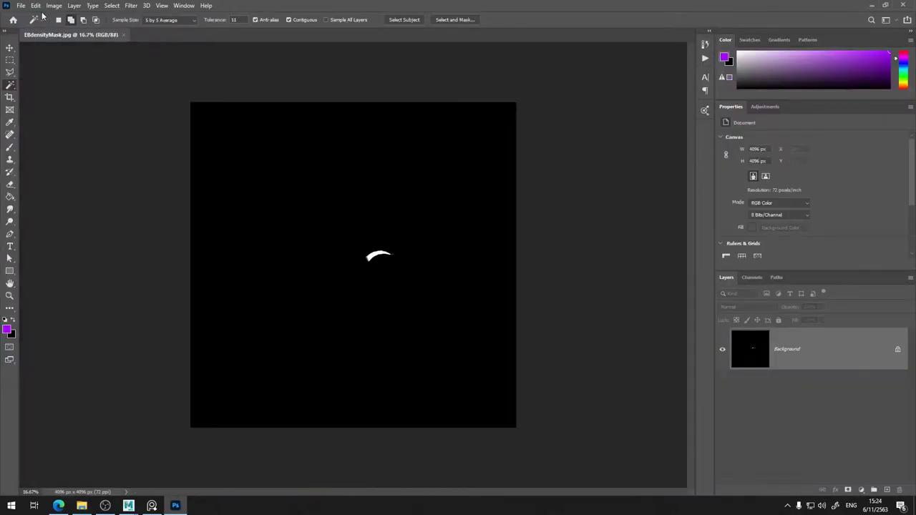
click(54, 6)
click(71, 77)
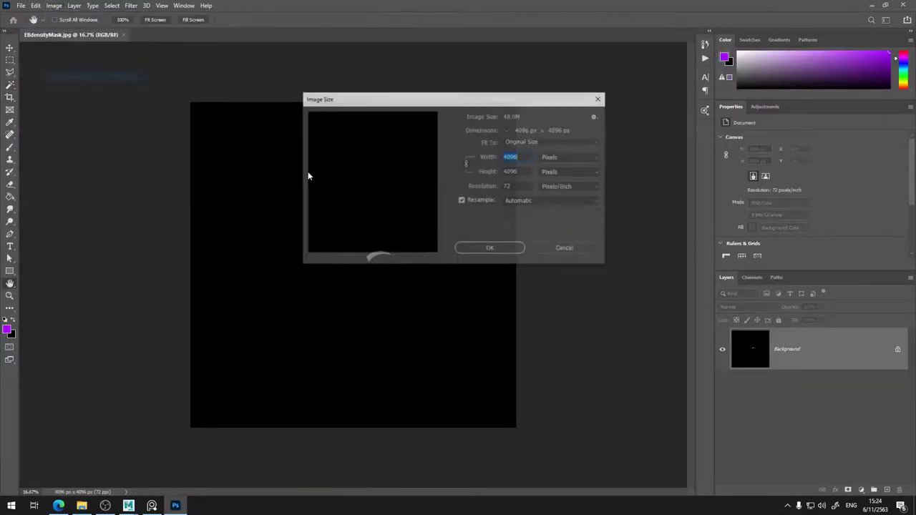
click(549, 248)
Drag outUV.png from the images folder onto the mask canvas as a new layer
click(81, 506)
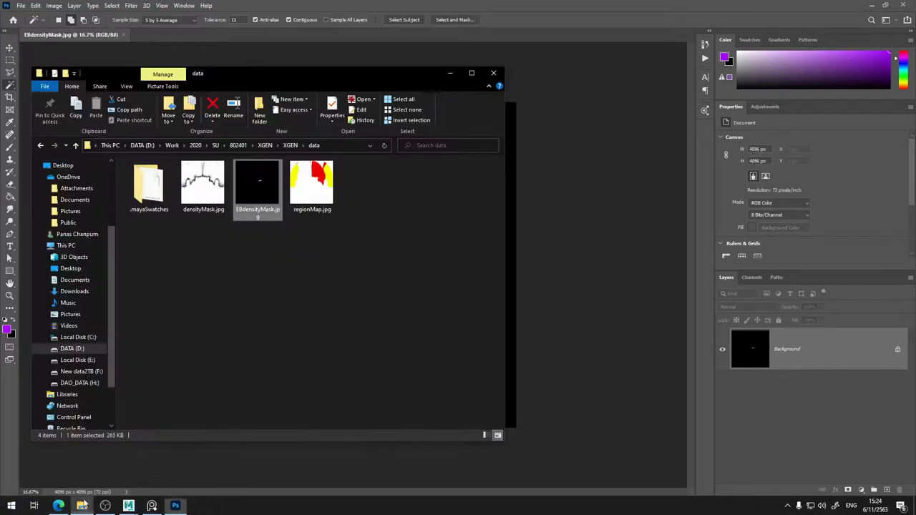
click(289, 146)
double_click(179, 210)
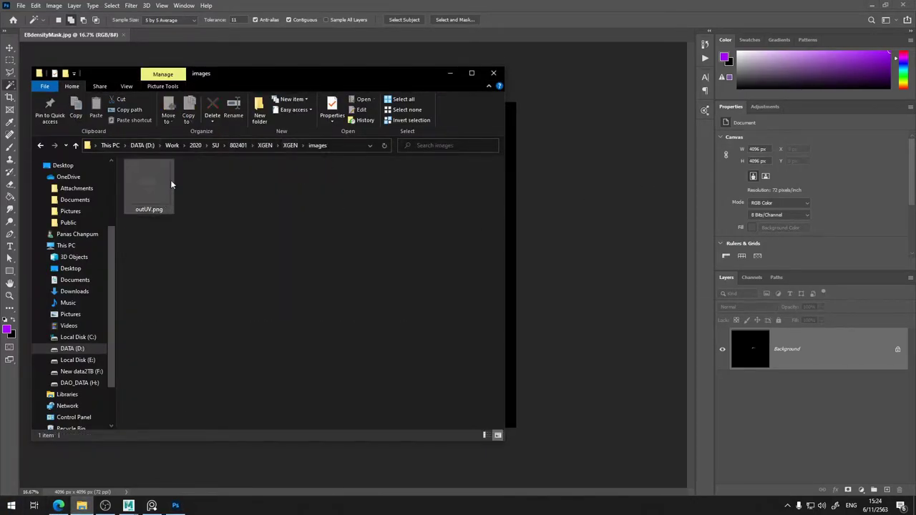
drag(157, 197, 551, 202)
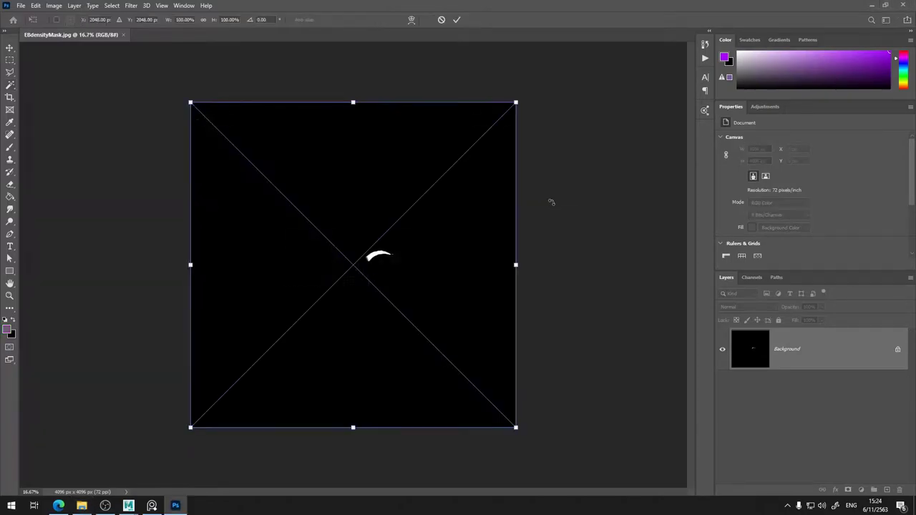
Commit the placed outUV layer and zoom in on the UV mesh
key(Return)
key(w)
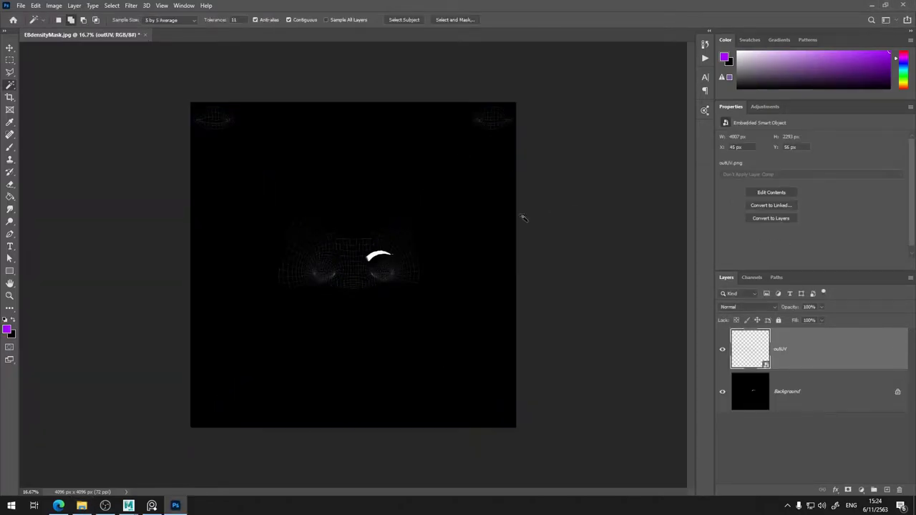
key(ctrl+plus)
key(ctrl+plus)
key(ctrl+plus)
key(ctrl+plus)
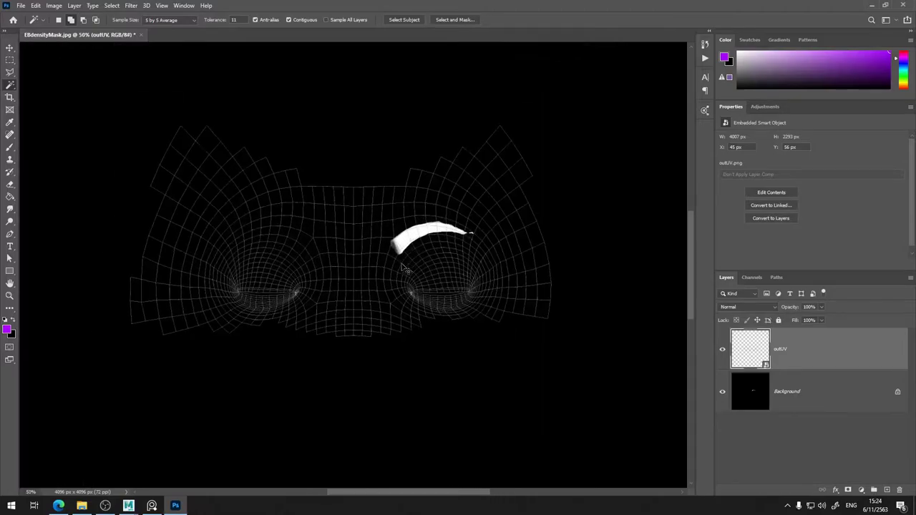
key(ctrl+plus)
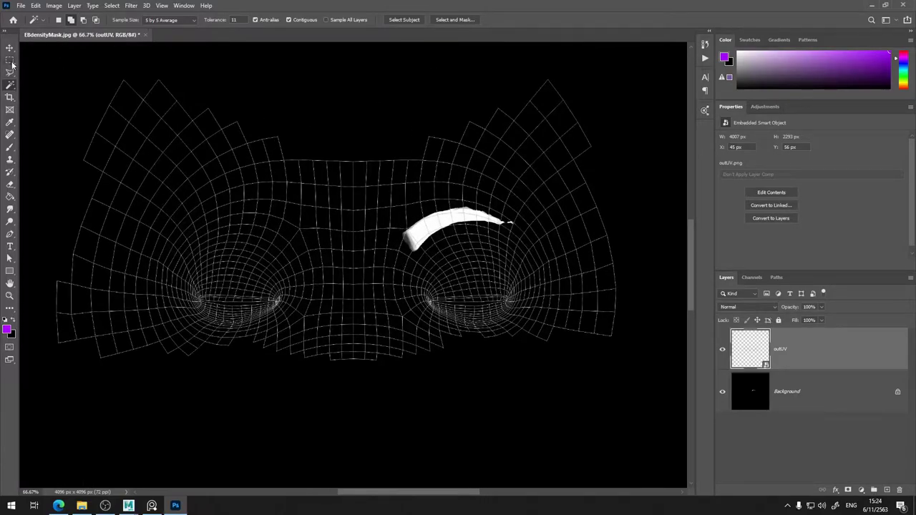
Try a rectangular marquee on the right half of the Background layer, then deselect
click(10, 60)
click(820, 408)
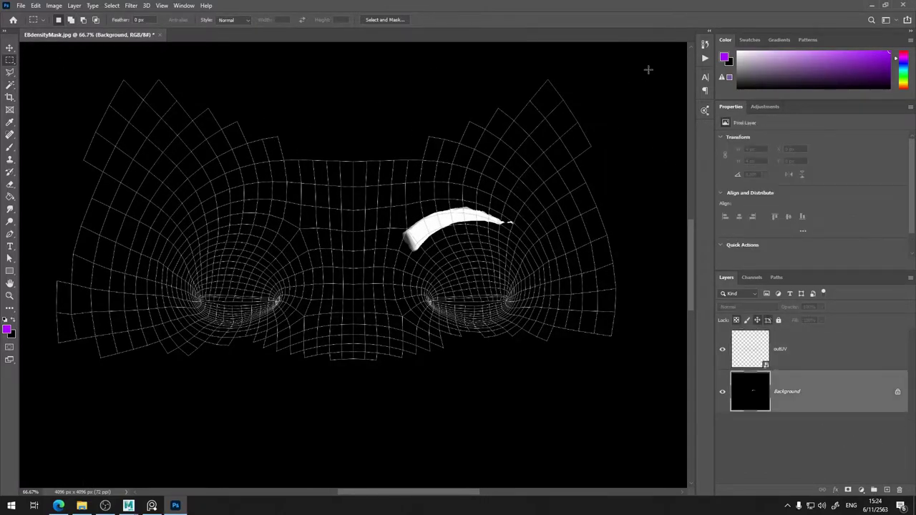
mouse_move(666, 52)
mouse_down()
mouse_move(415, 405)
mouse_move(354, 430)
mouse_up()
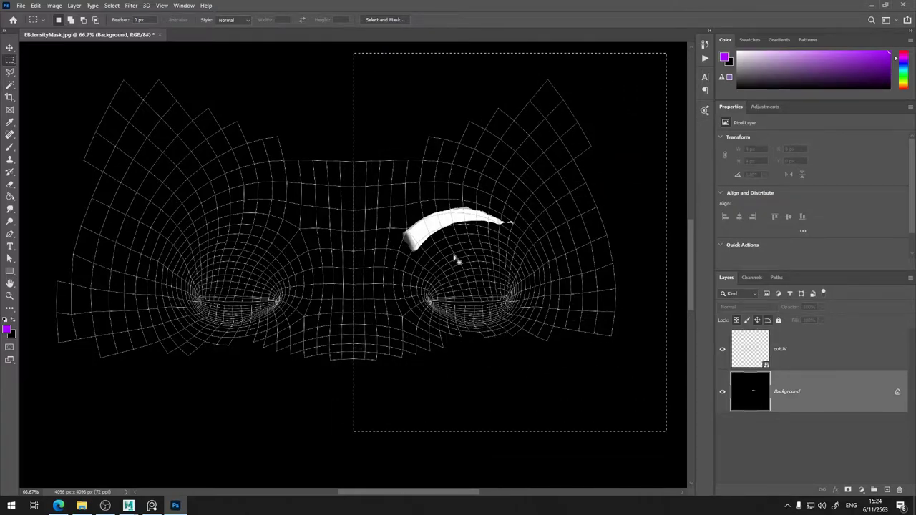
alt+scroll(503, 252, up, 3)
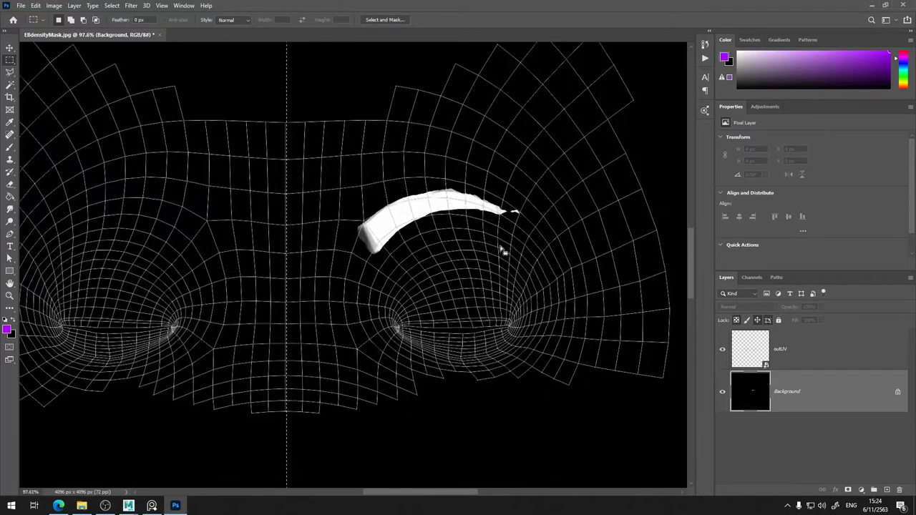
scroll(503, 252, left, 1)
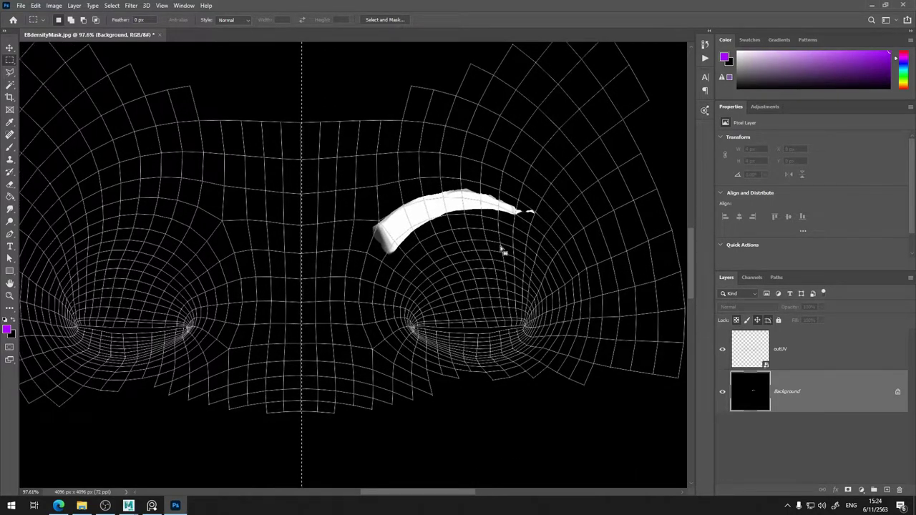
key(ctrl+d)
Set a round brush preset shrunk to about 23 px, then select the Background layer
click(10, 147)
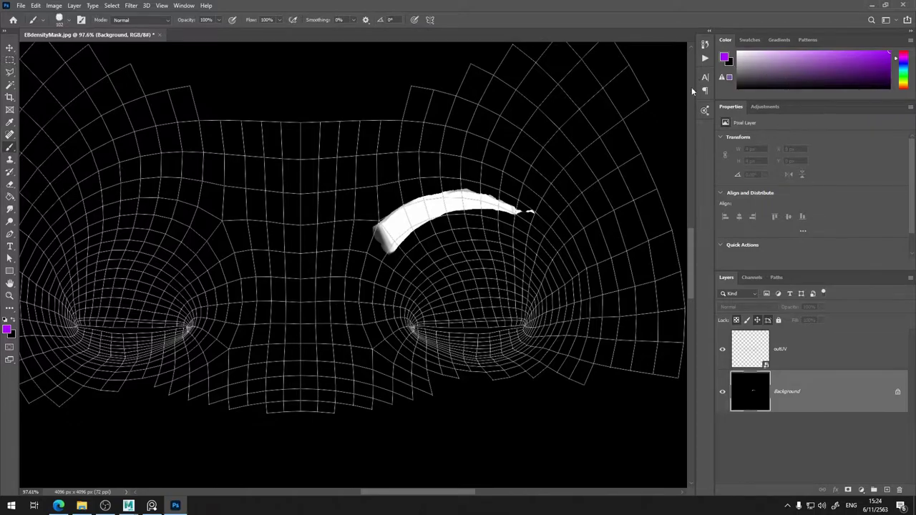
right_click(572, 213)
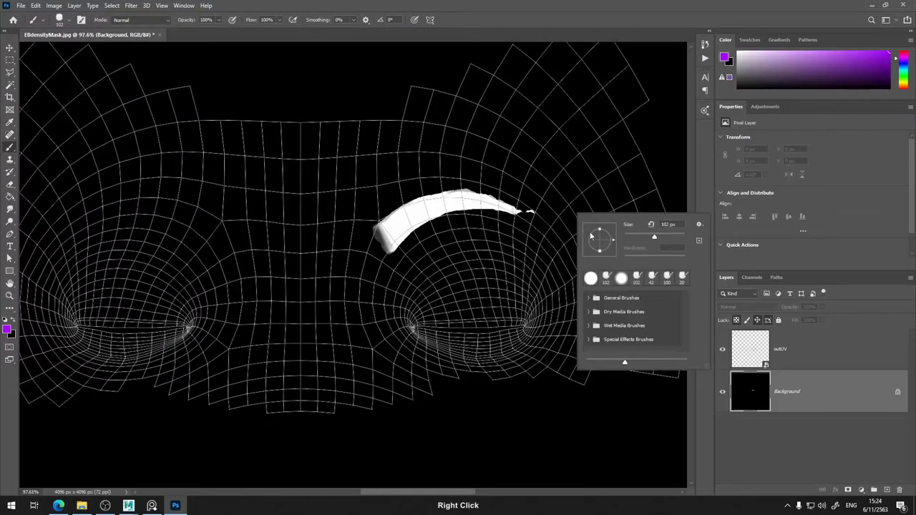
click(622, 279)
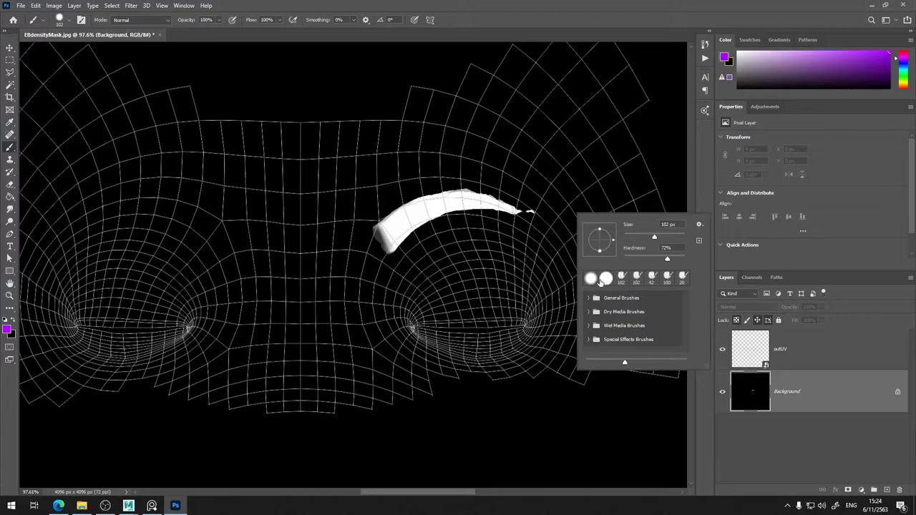
drag(636, 238, 627, 238)
click(712, 432)
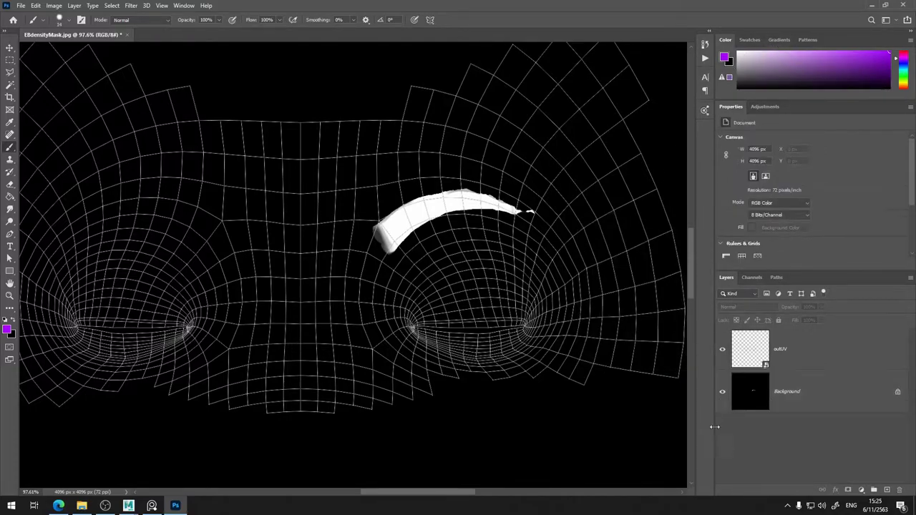
click(790, 403)
right_click(799, 395)
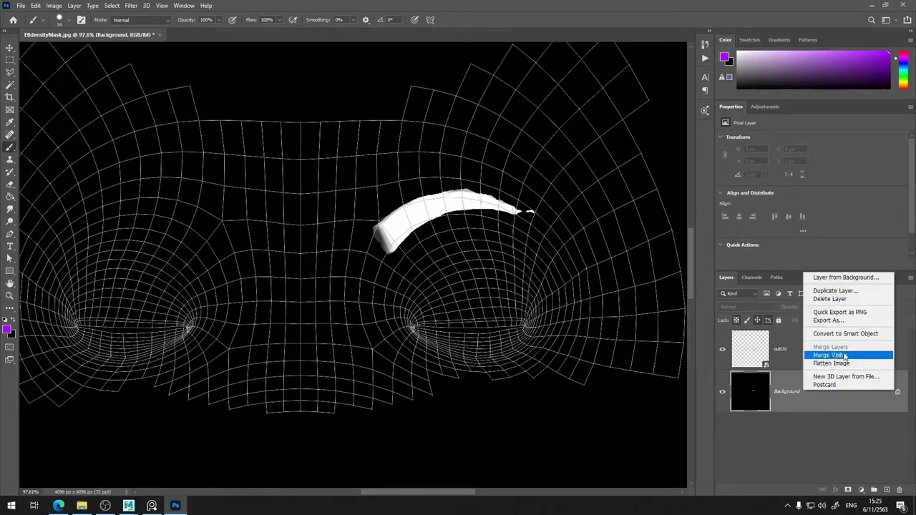
Convert the locked Background into an editable Layer 0
click(826, 400)
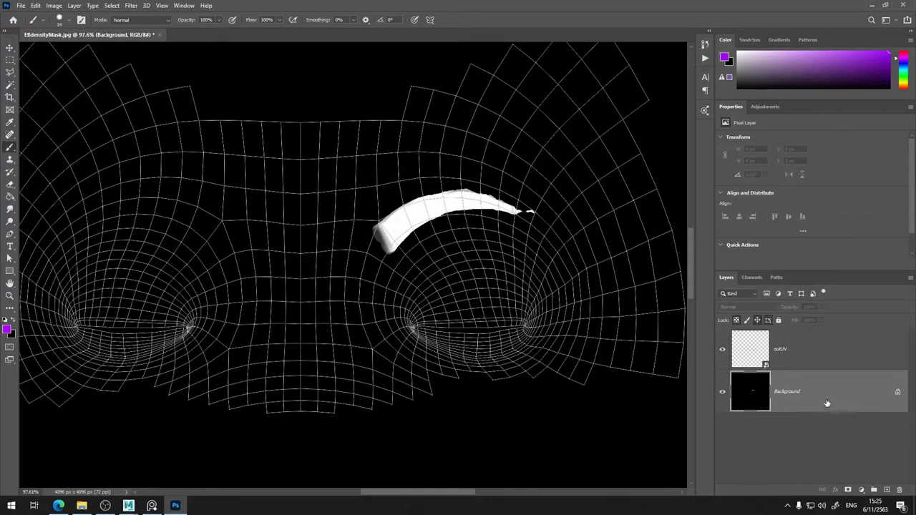
double_click(824, 398)
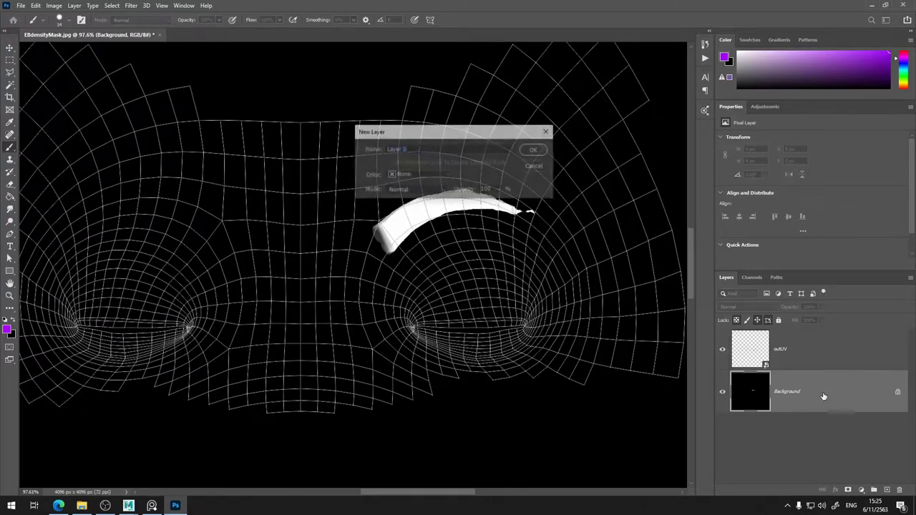
click(533, 147)
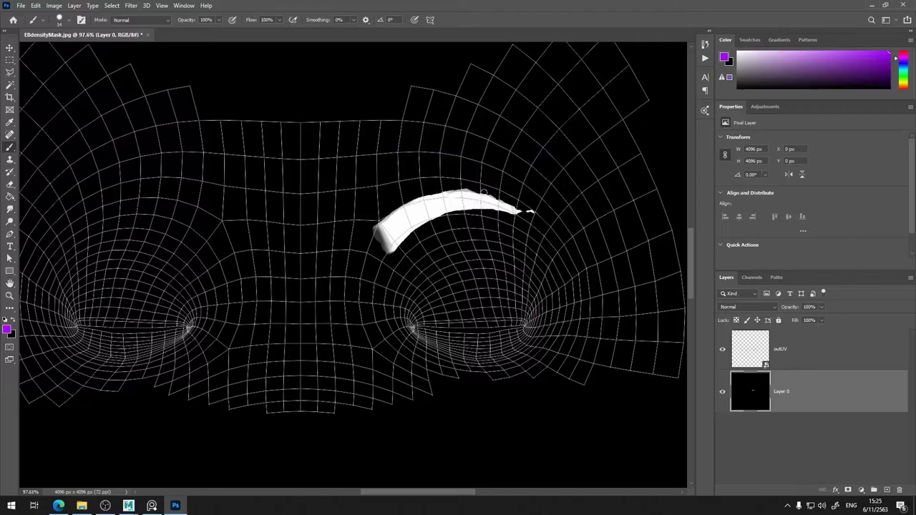
Paint white to fill the brow stroke's right end, then black to thin its tip
drag(448, 194, 461, 194)
key(ctrl+z)
click(739, 52)
drag(513, 208, 531, 214)
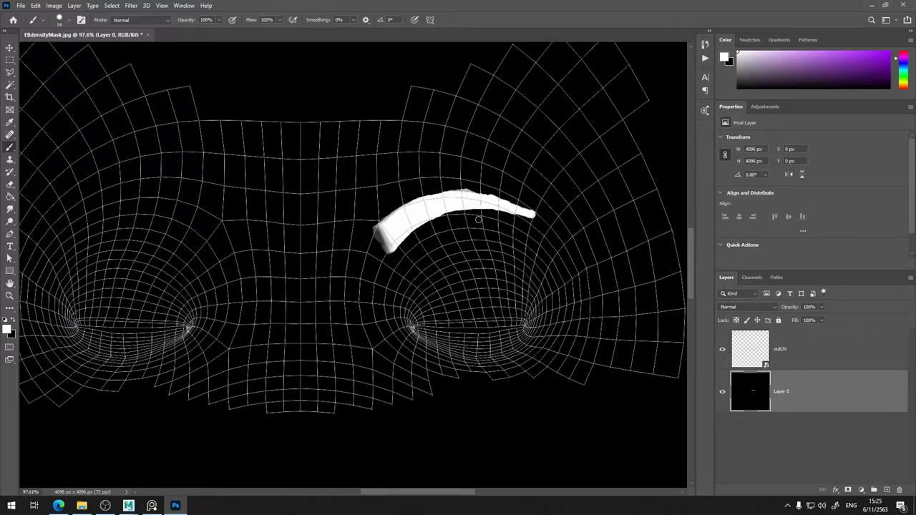
key(x)
click(525, 218)
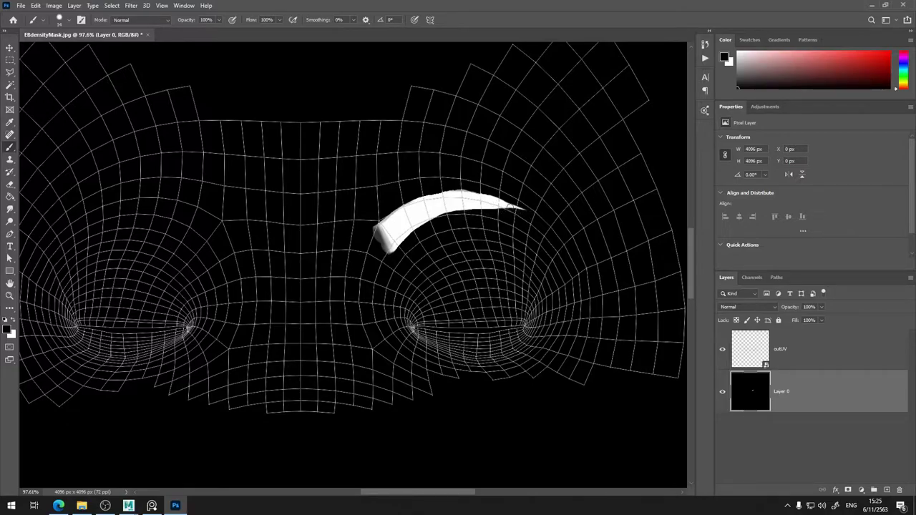
Reshape the stroke's right tip, alternating black and white paint to fill it out
drag(496, 213, 530, 211)
key(x)
mouse_move(501, 205)
mouse_down()
mouse_move(535, 214)
mouse_move(472, 193)
mouse_move(513, 200)
mouse_up()
key(x)
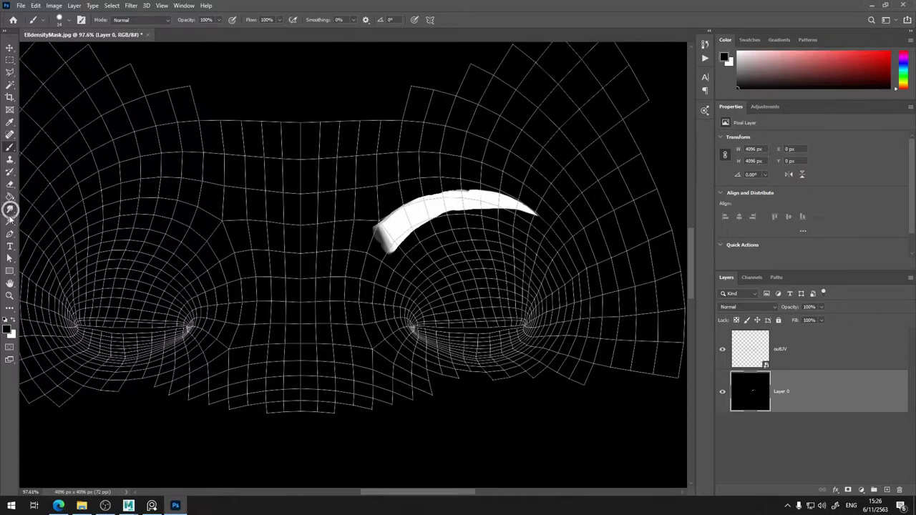
Blur the white stroke's left tip and edges with the Blur tool at 90% strength
click(10, 222)
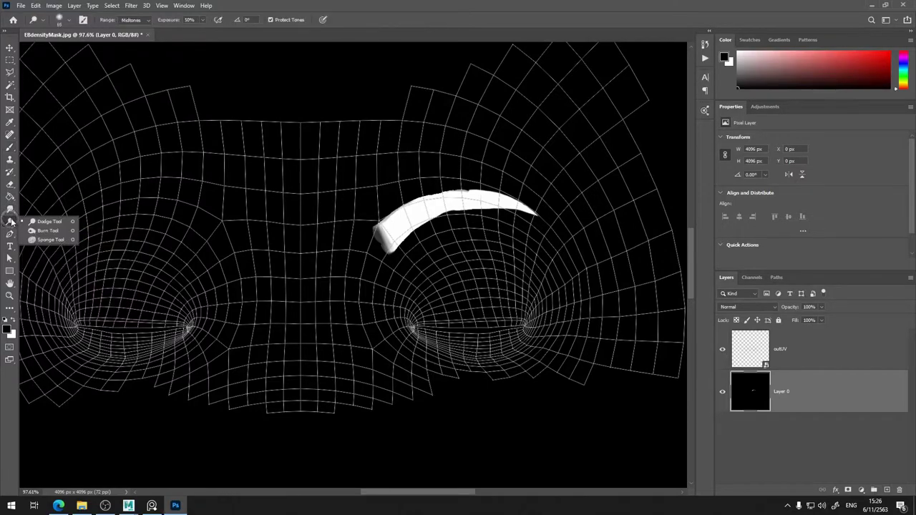
click(9, 210)
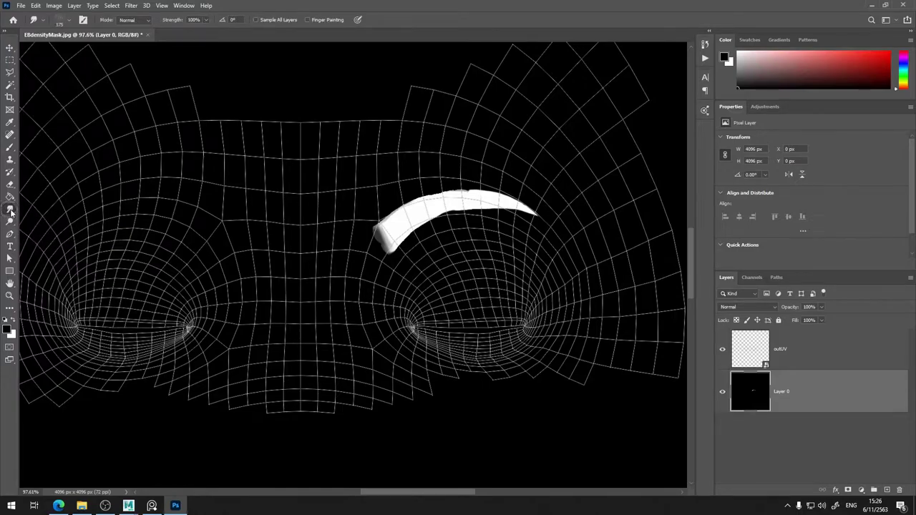
click(10, 210)
click(46, 209)
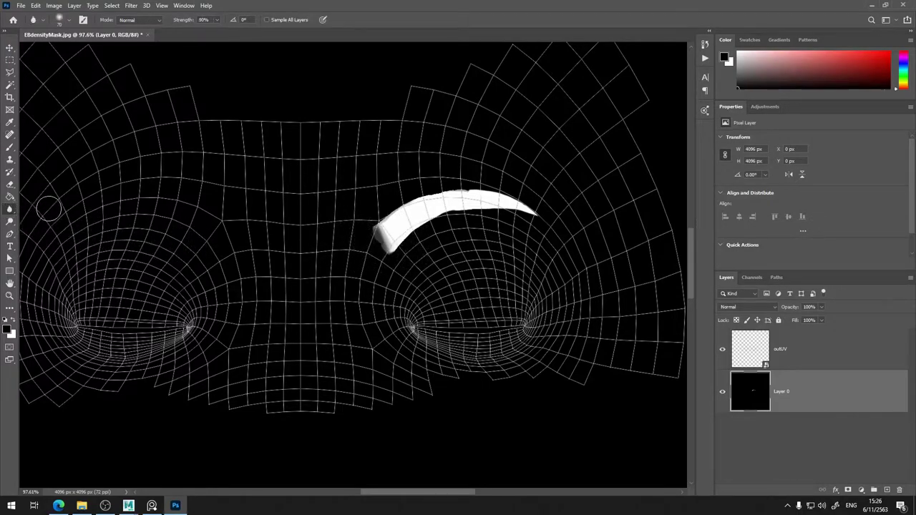
drag(381, 234, 374, 237)
key(9)
mouse_move(440, 203)
mouse_down()
mouse_move(486, 194)
mouse_move(521, 204)
mouse_move(483, 201)
mouse_move(417, 218)
mouse_move(506, 234)
mouse_up()
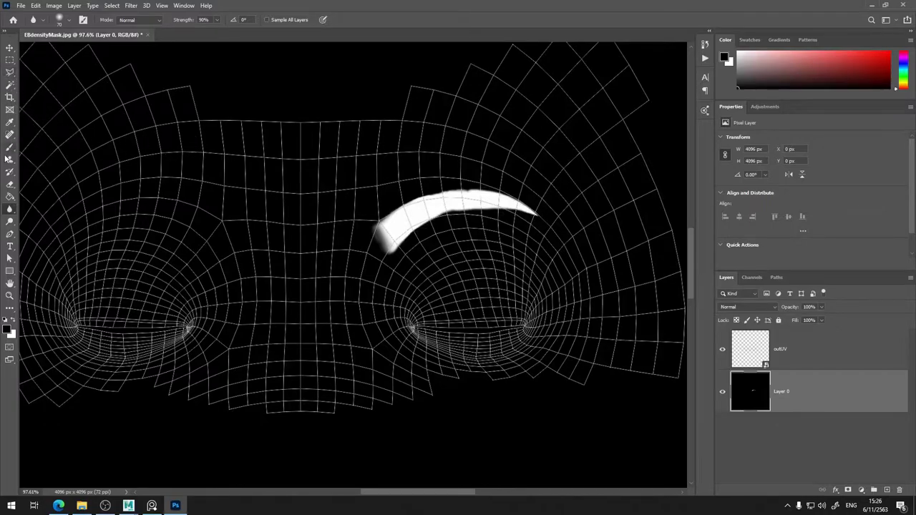
Briefly pick the Brush, then return to the Blur tool at 90% strength
click(9, 148)
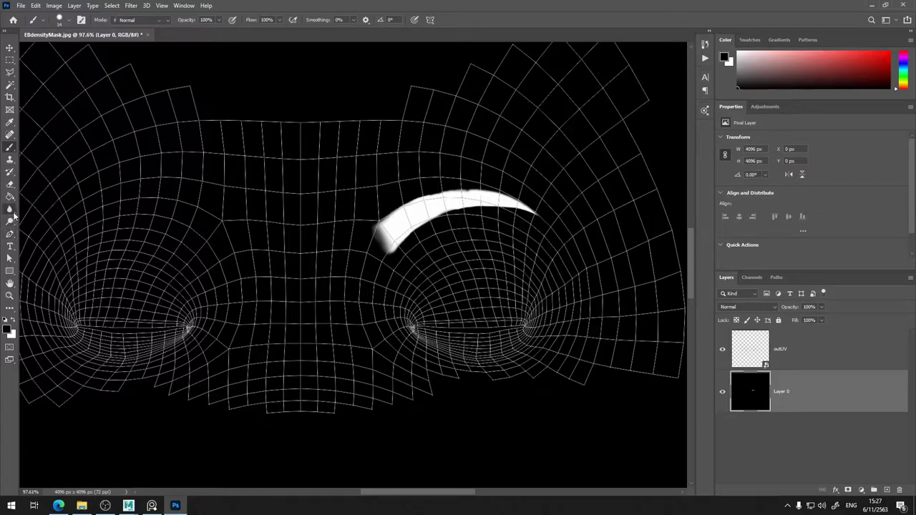
click(10, 209)
key(9)
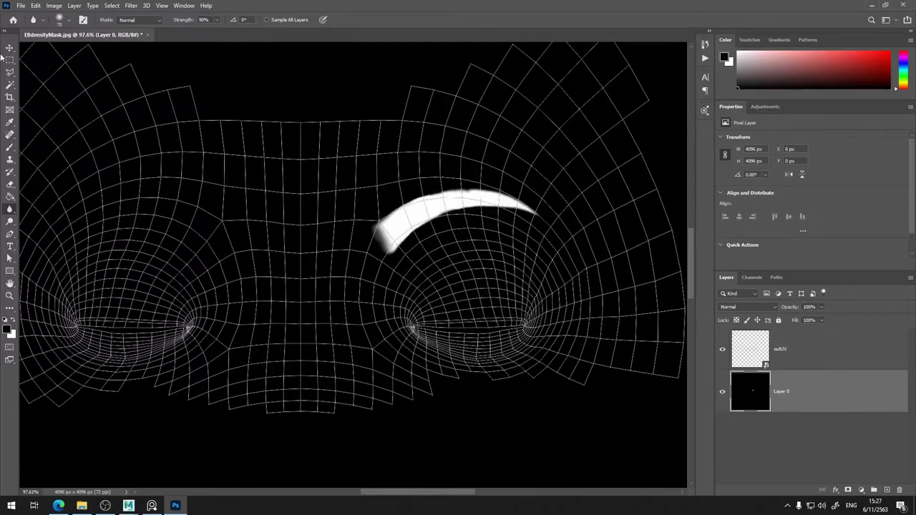
Copy a selection of the right half containing the eyebrow onto a new layer
click(9, 60)
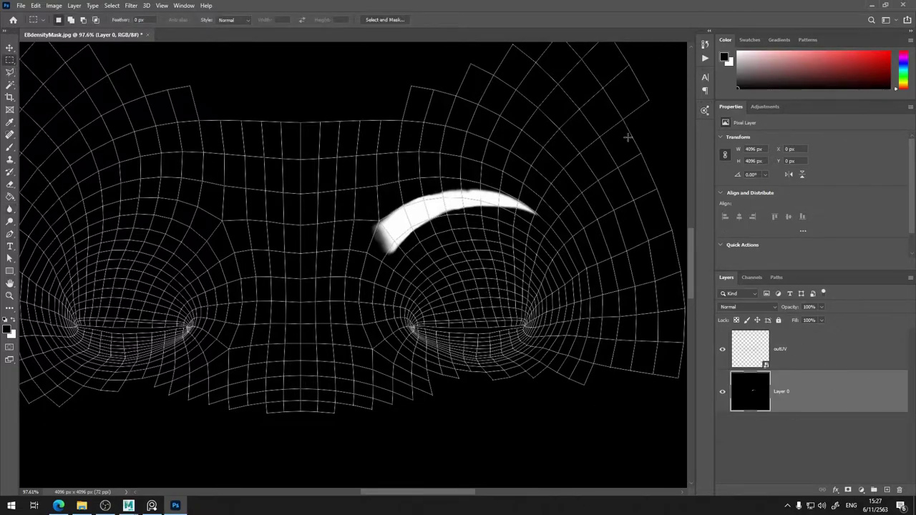
scroll(621, 129, right, 2)
scroll(621, 130, left, 1)
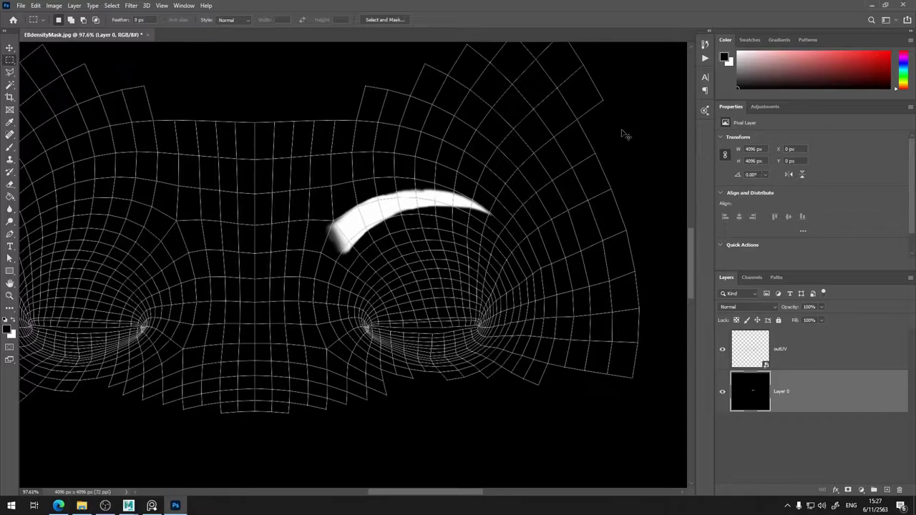
scroll(572, 132, left, 1)
scroll(551, 134, left, 2)
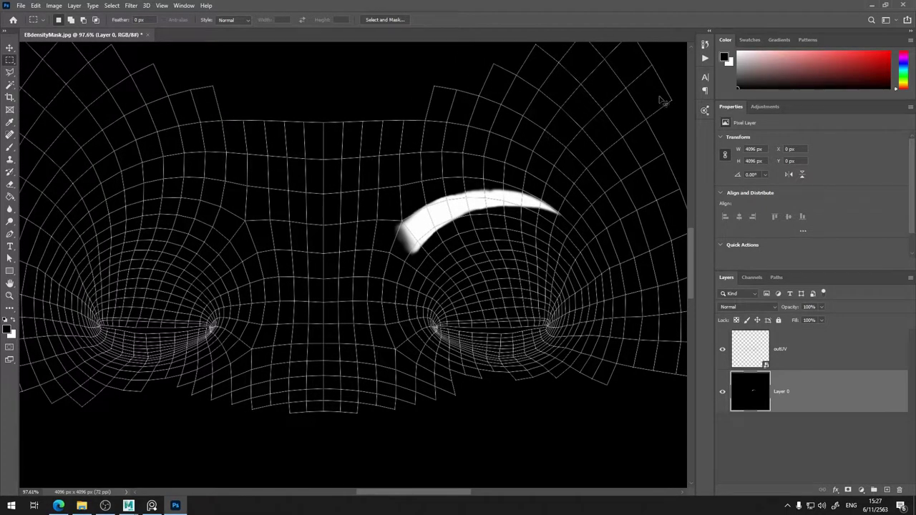
key(ctrl+minus)
key(ctrl+minus)
drag(583, 102, 337, 474)
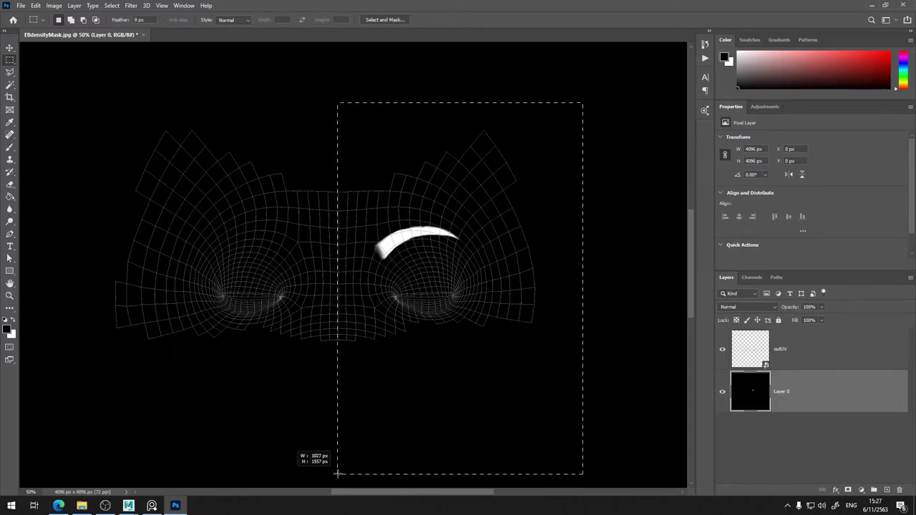
drag(337, 474, 338, 476)
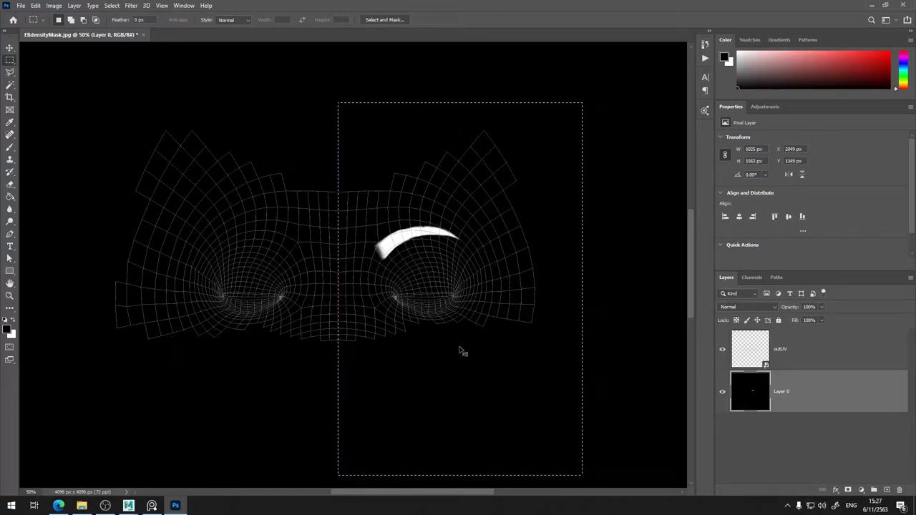
key(ctrl+j)
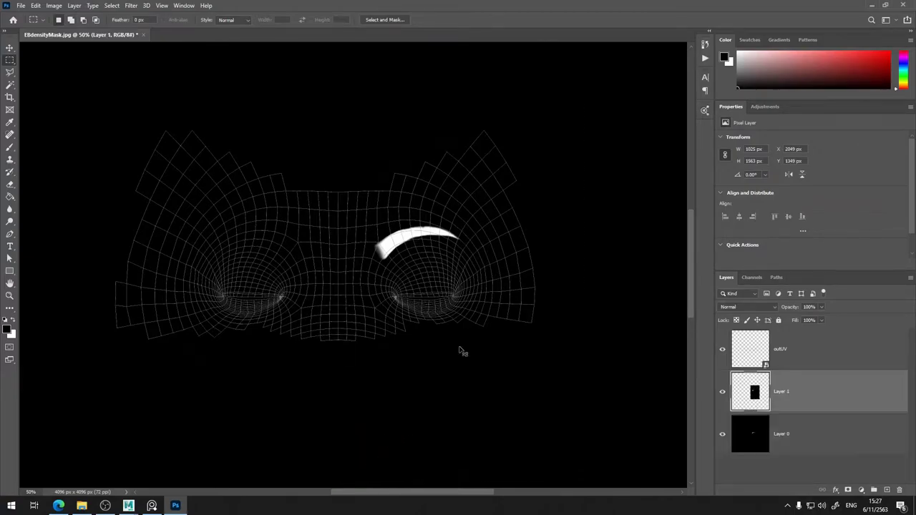
Flip the copied brow horizontally, place it on the left side, and hide outUV
click(9, 47)
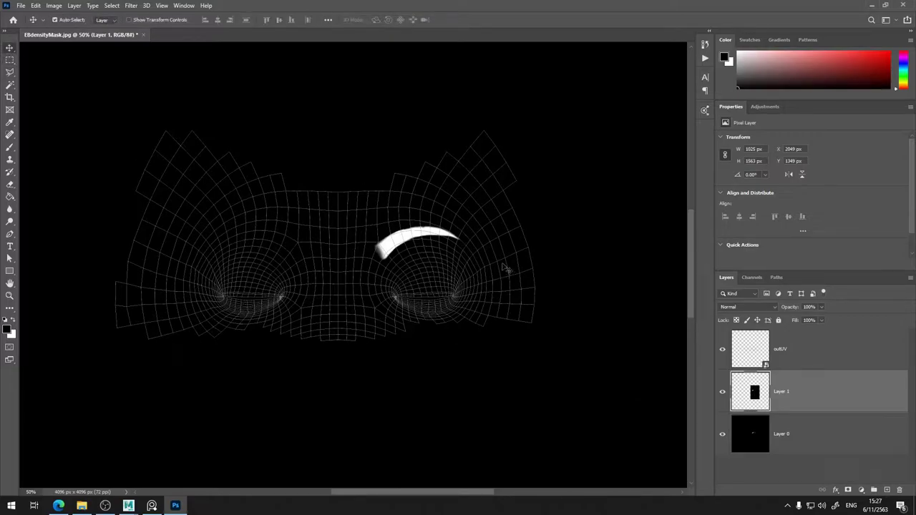
key(ctrl+t)
right_click(420, 255)
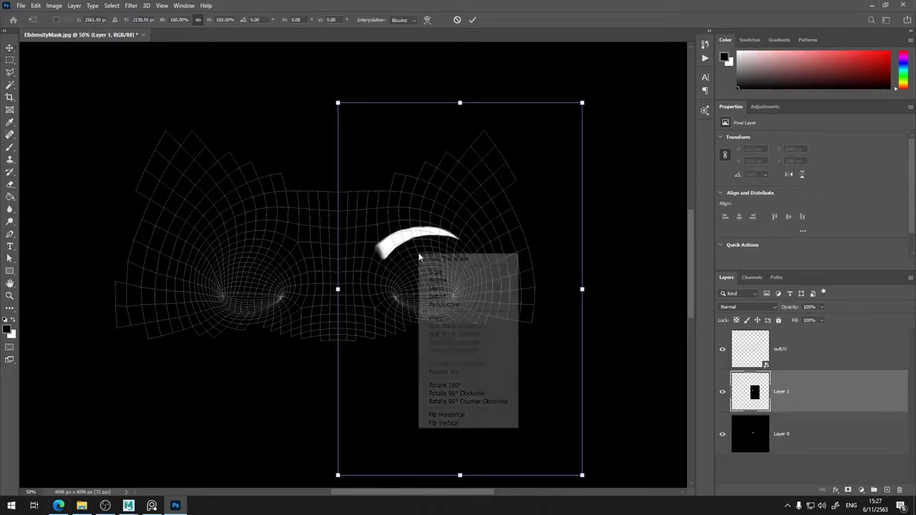
click(455, 418)
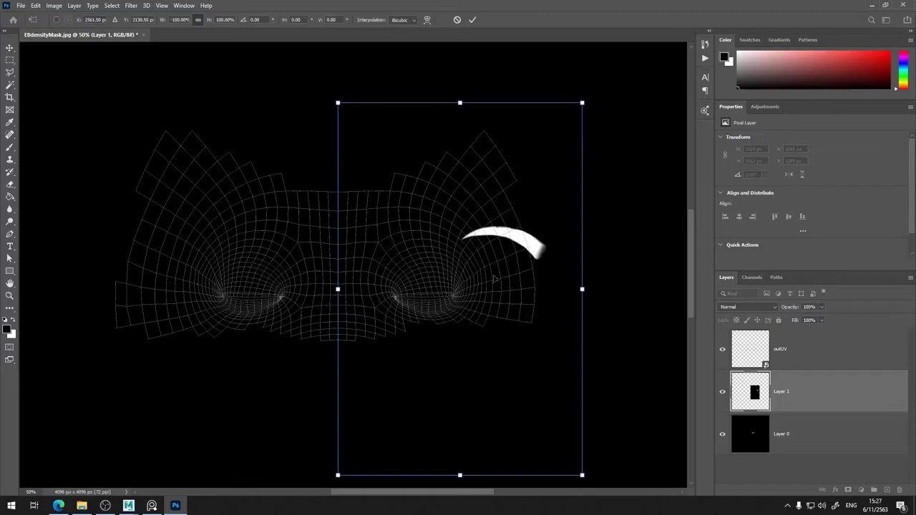
drag(495, 294, 251, 288)
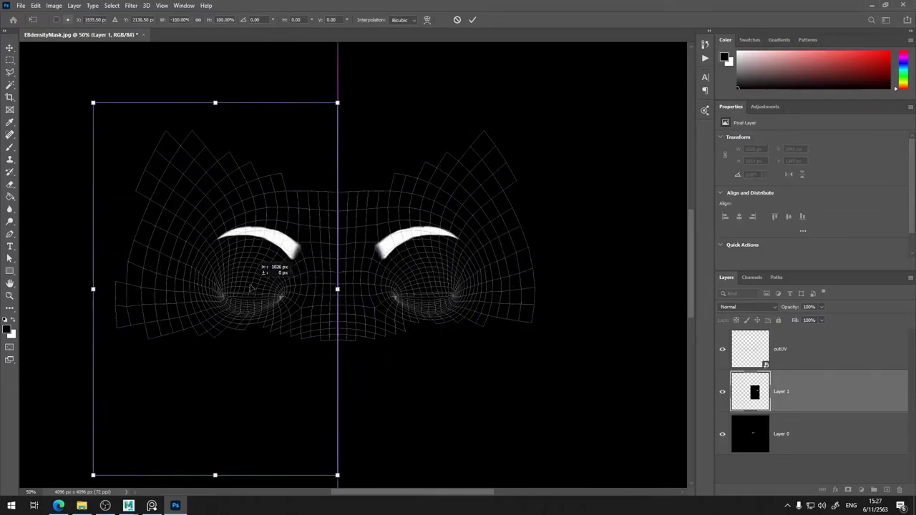
key(Return)
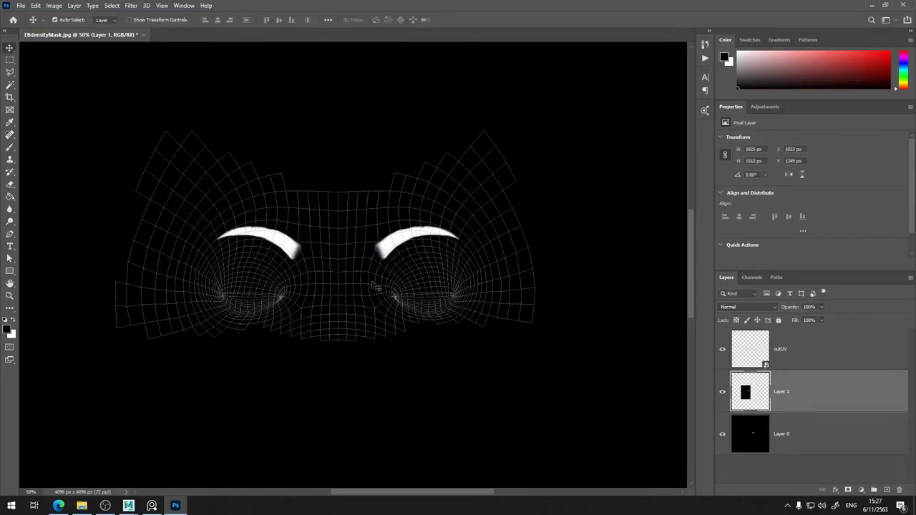
click(723, 351)
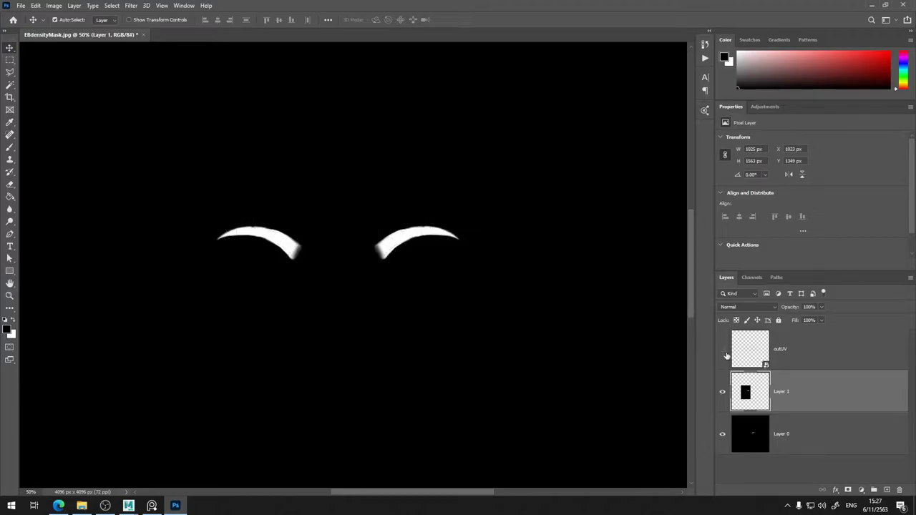
Merge the mirrored brow into Layer 0 and delete the outUV wireframe layer
key(ctrl+minus)
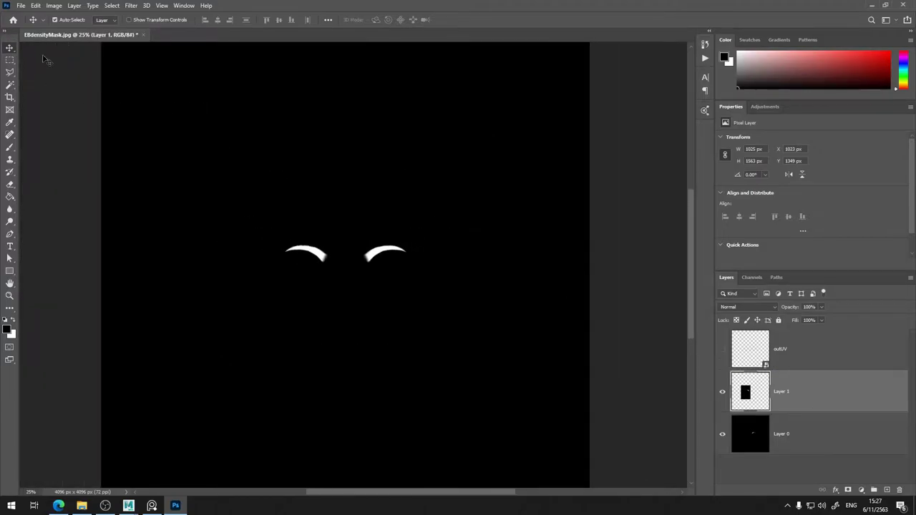
click(21, 6)
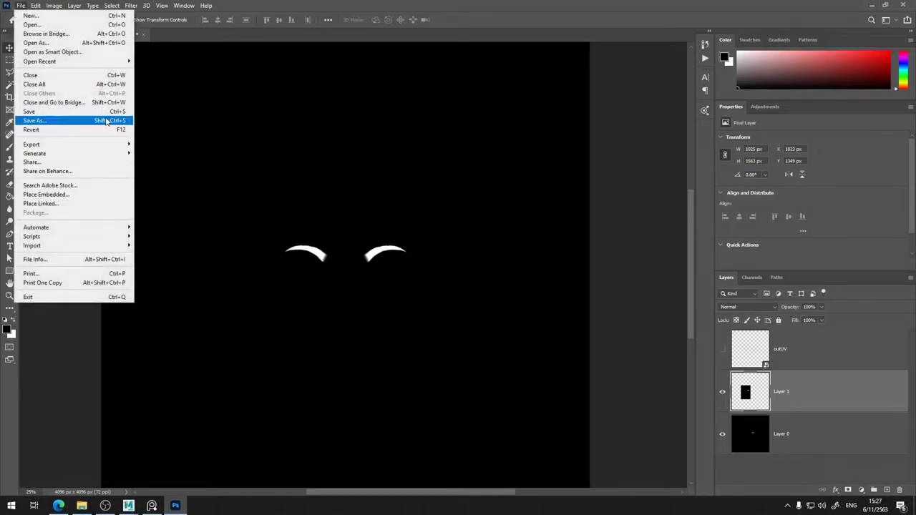
click(910, 279)
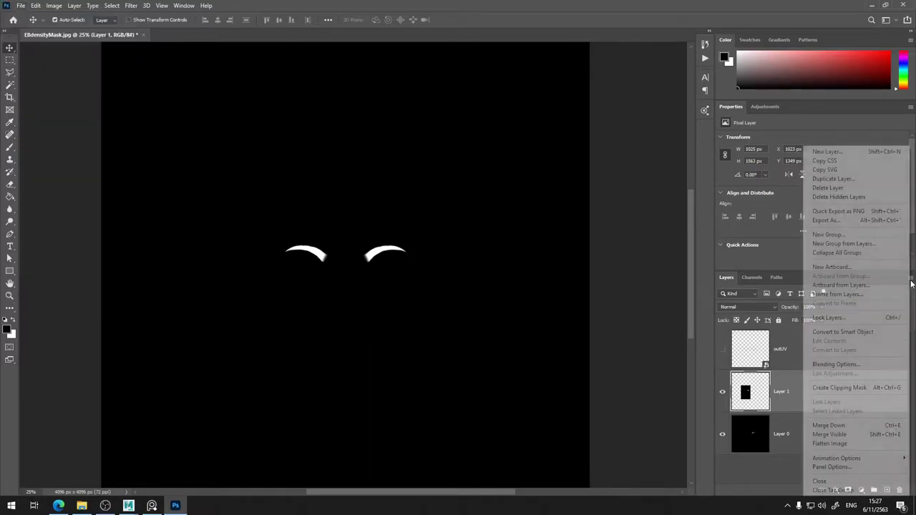
click(829, 425)
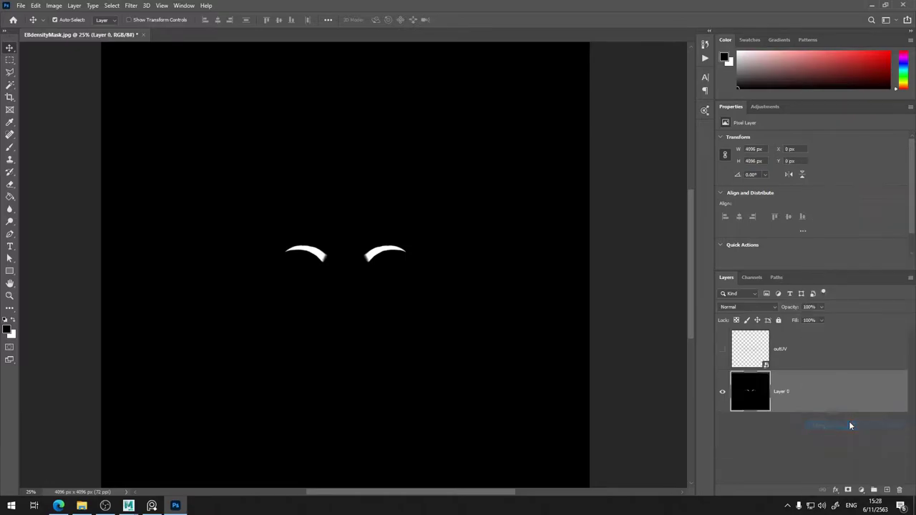
click(838, 357)
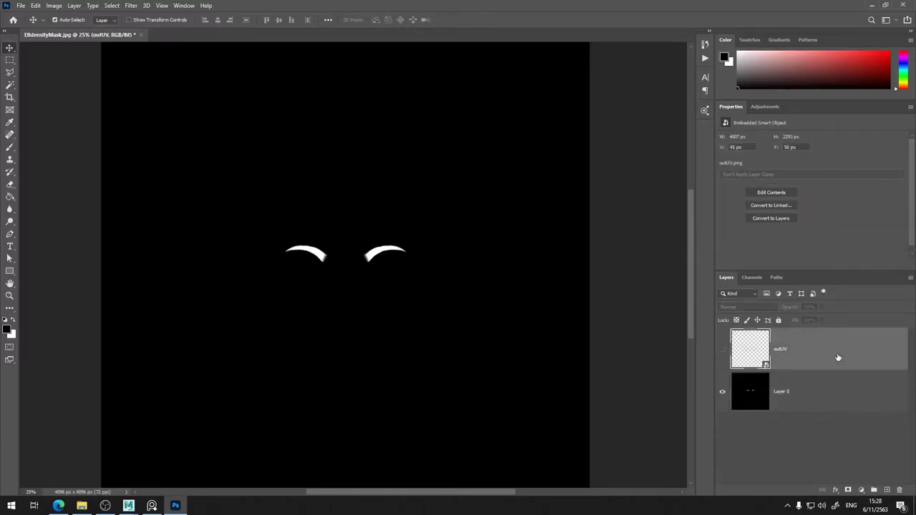
key(Delete)
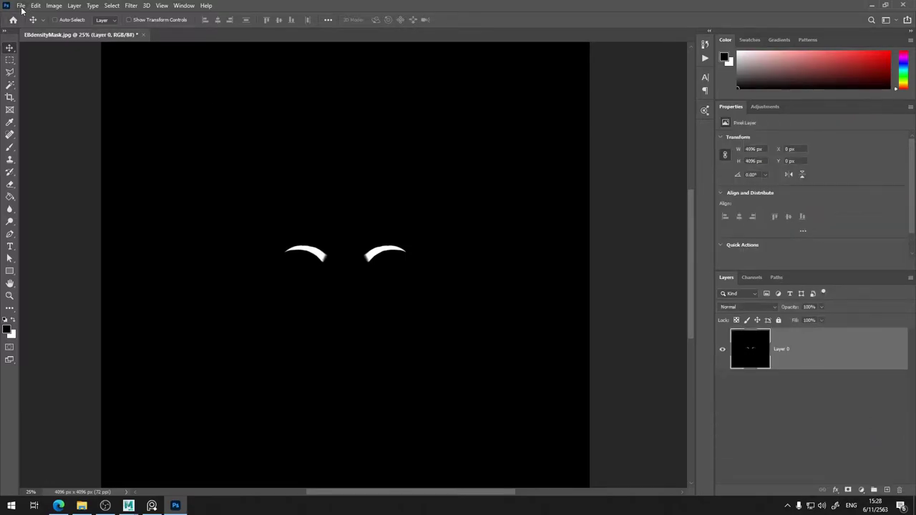
Save over EBdensityMask.jpg as a JPEG at quality 12
key(ctrl+shift+s)
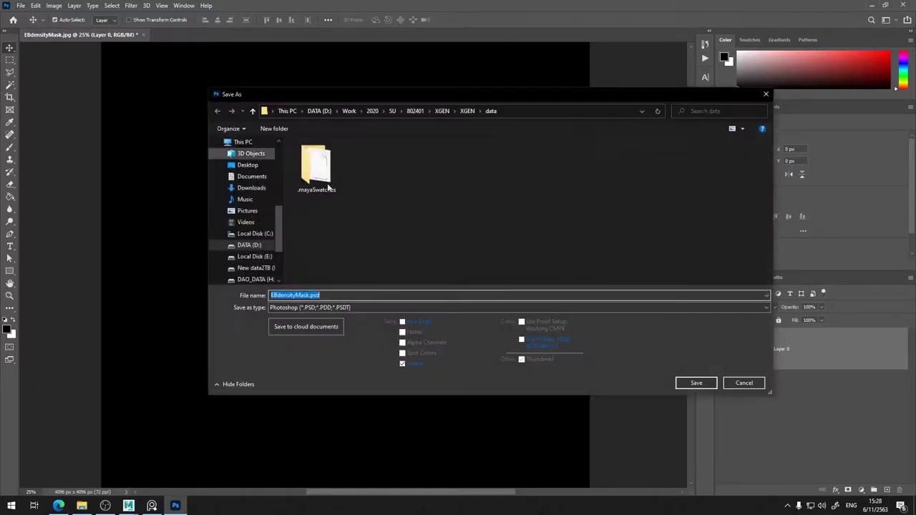
click(356, 309)
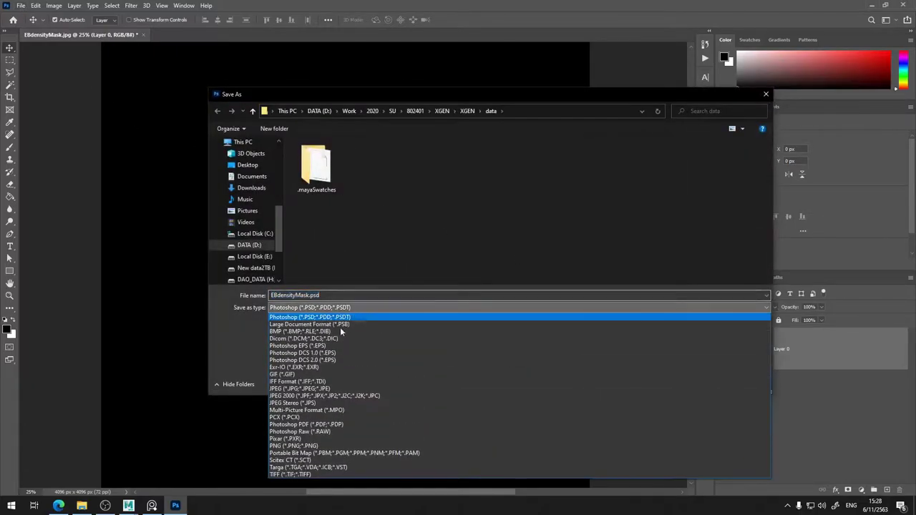
click(299, 389)
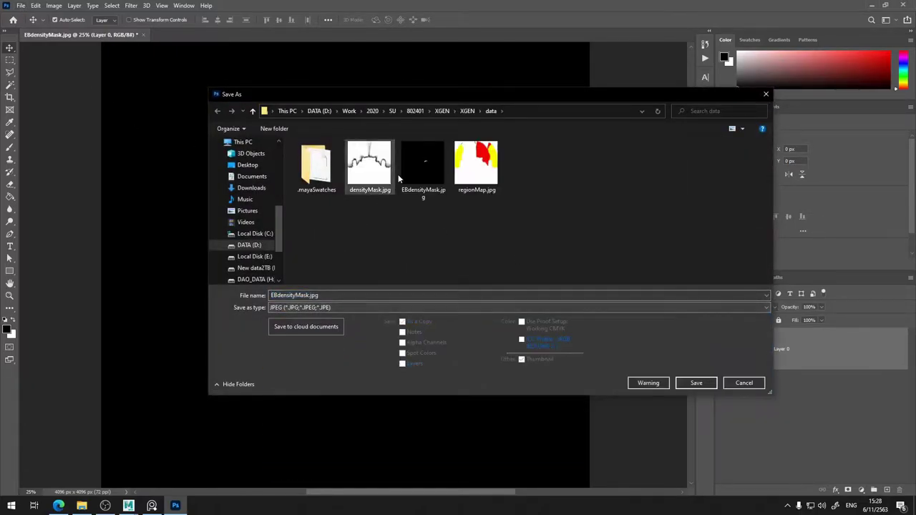
click(689, 384)
click(479, 254)
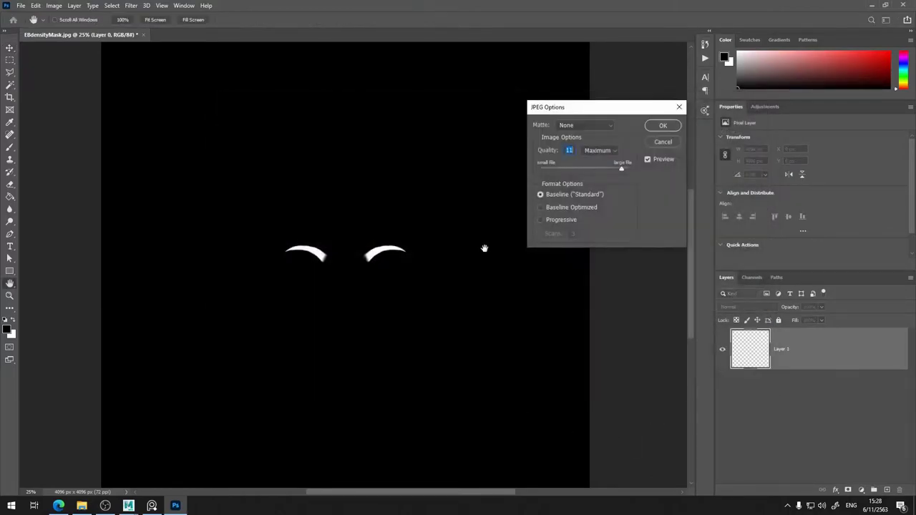
drag(621, 167, 628, 168)
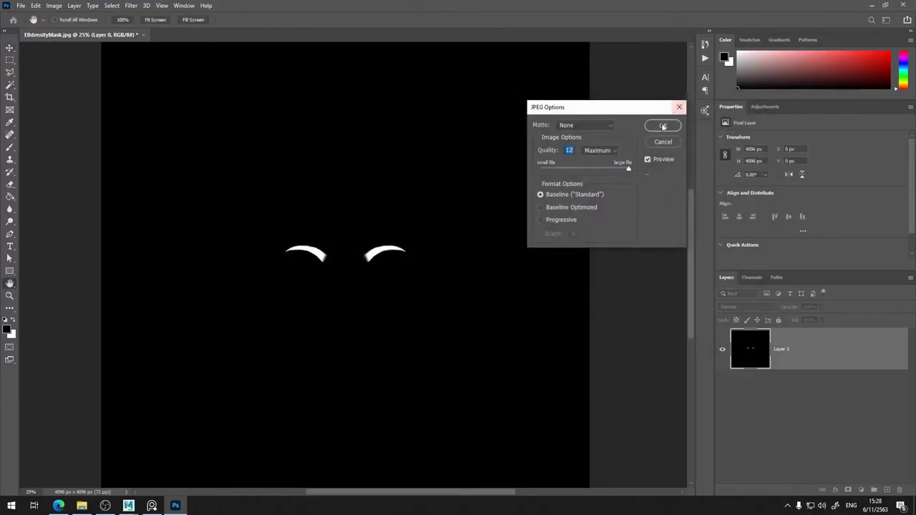
click(662, 126)
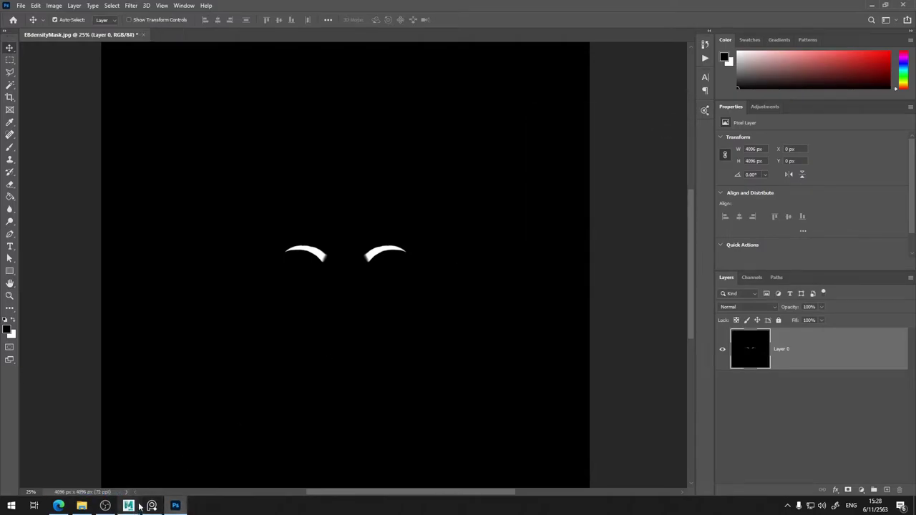
Close the UV Editor and UV Toolkit and assign a new Lambert to the mask mesh
mouse_move(128, 506)
click(167, 479)
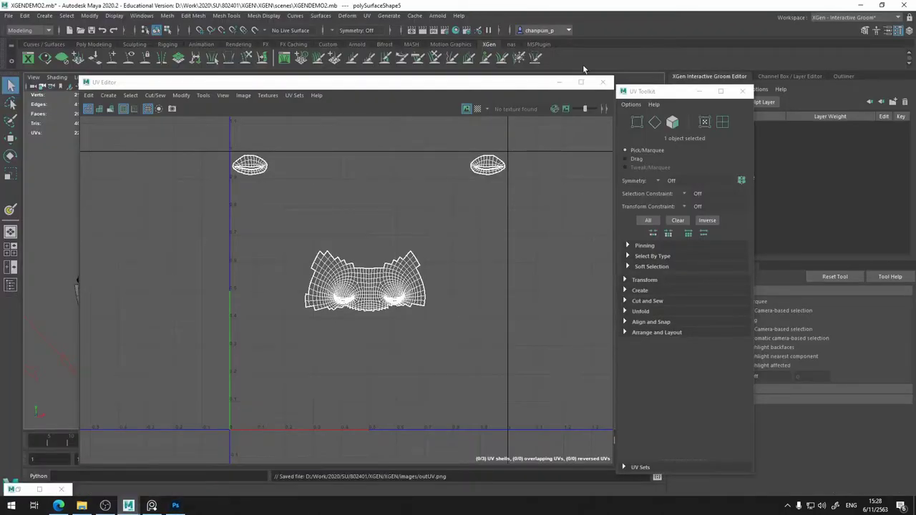
click(602, 83)
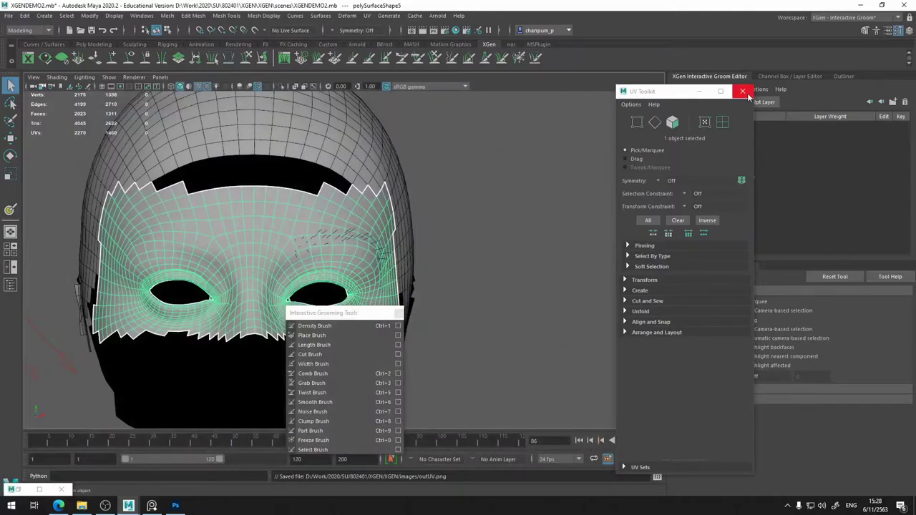
click(743, 91)
right_click(328, 214)
mouse_move(328, 469)
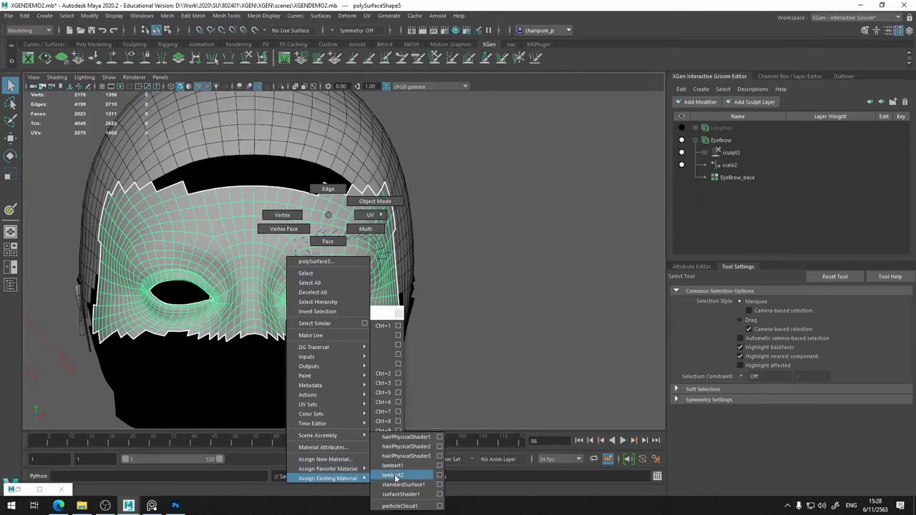
click(392, 437)
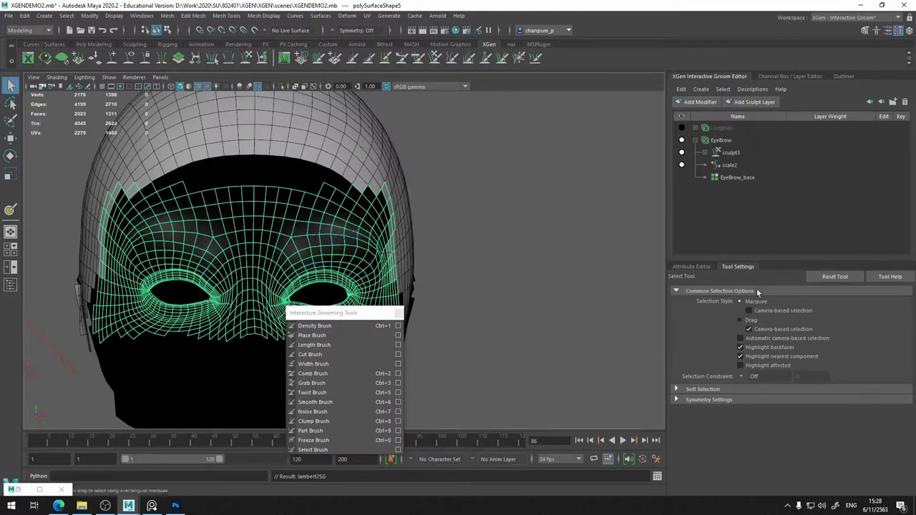
right_click(313, 235)
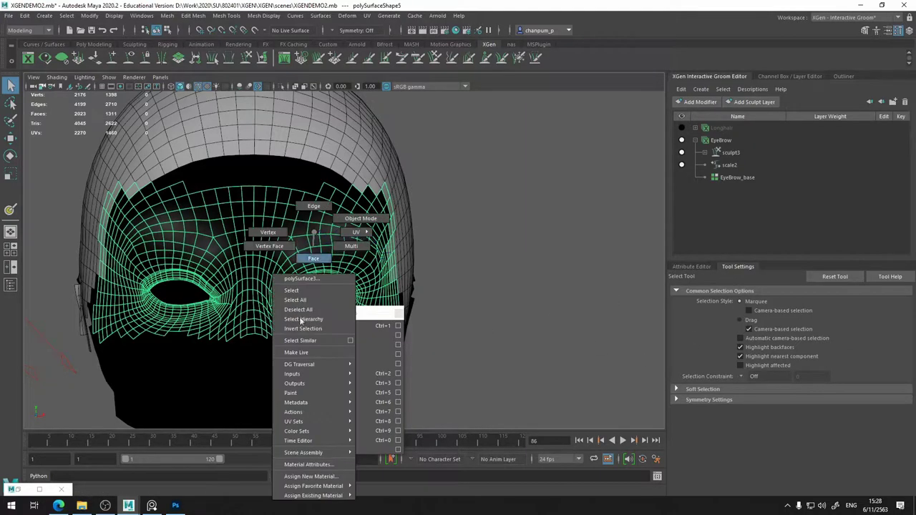
click(317, 477)
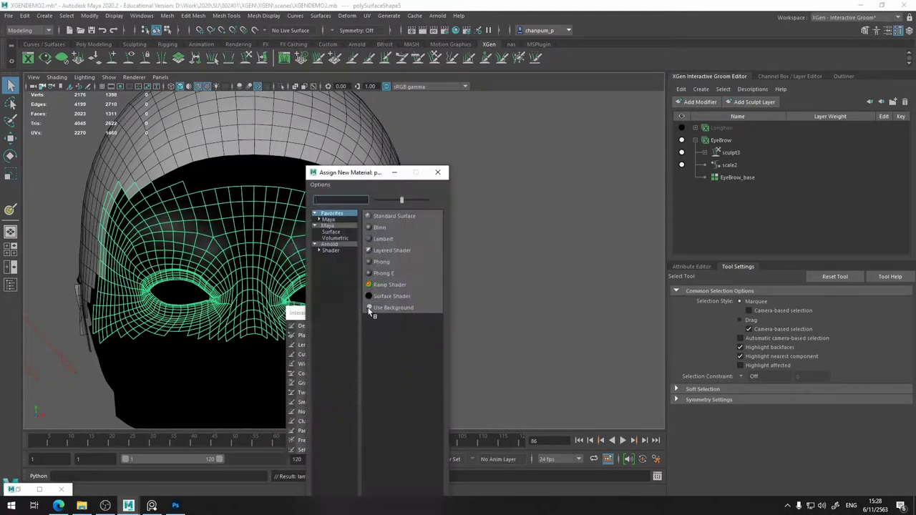
click(383, 239)
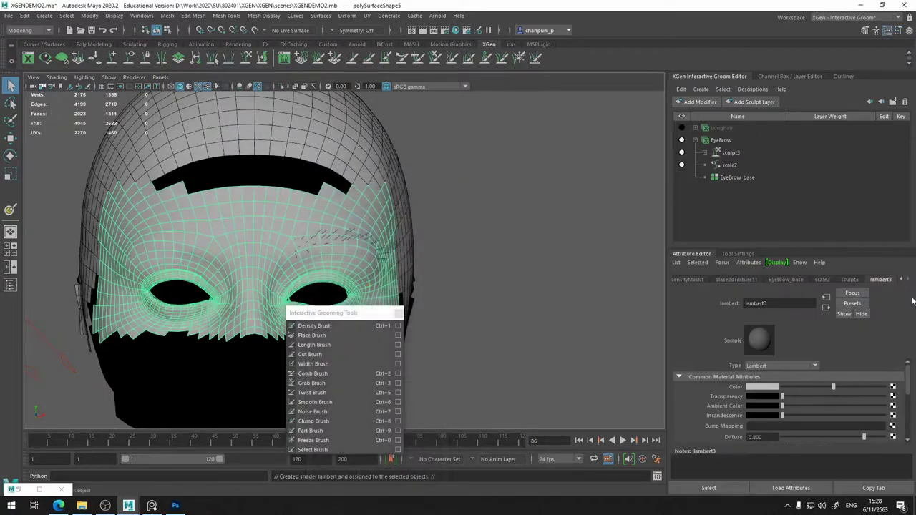
Map the Lambert's Color to a File texture loading EBdensityMask.jpg
click(892, 388)
click(292, 246)
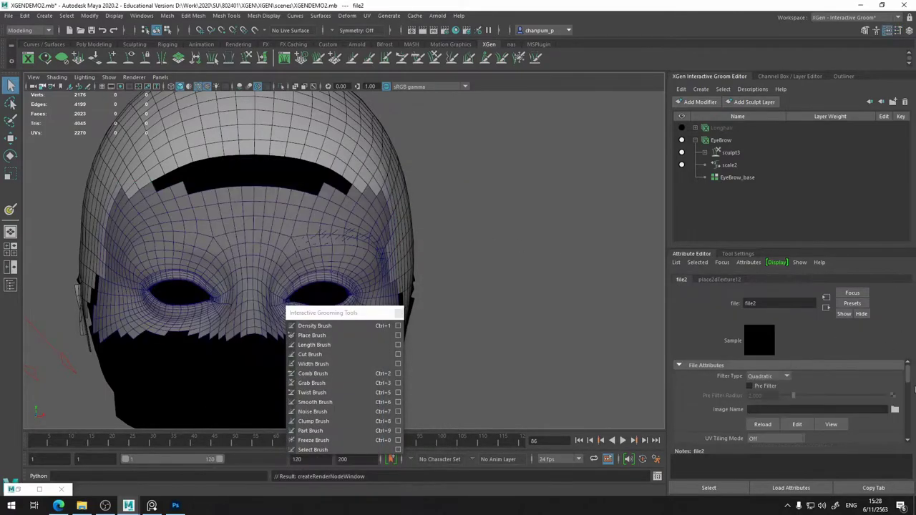
click(893, 409)
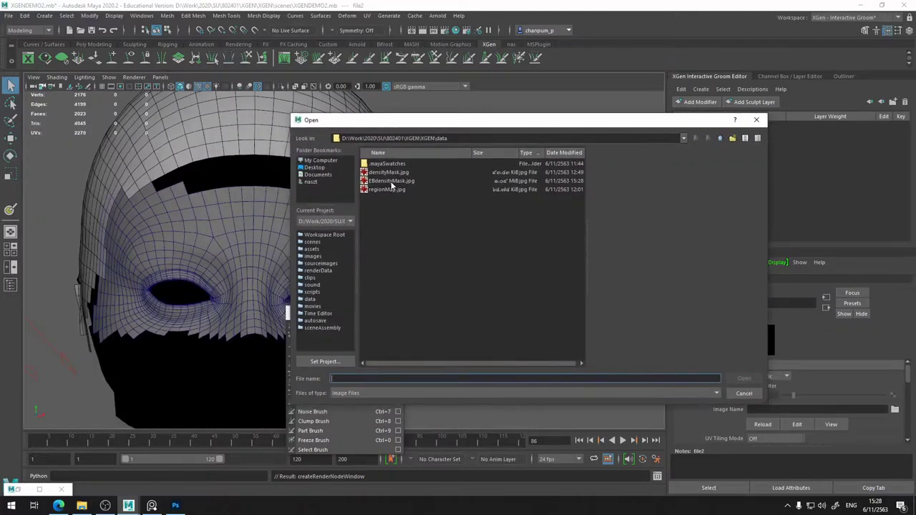
click(392, 181)
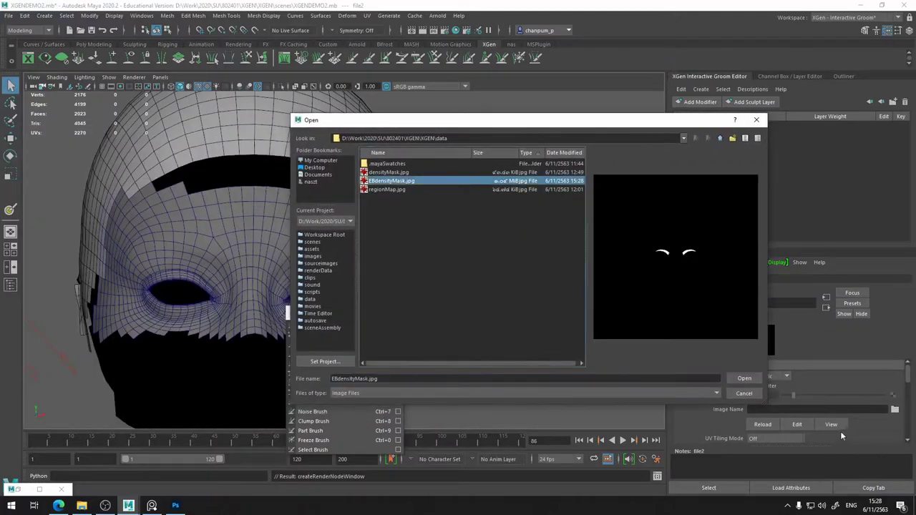
click(745, 378)
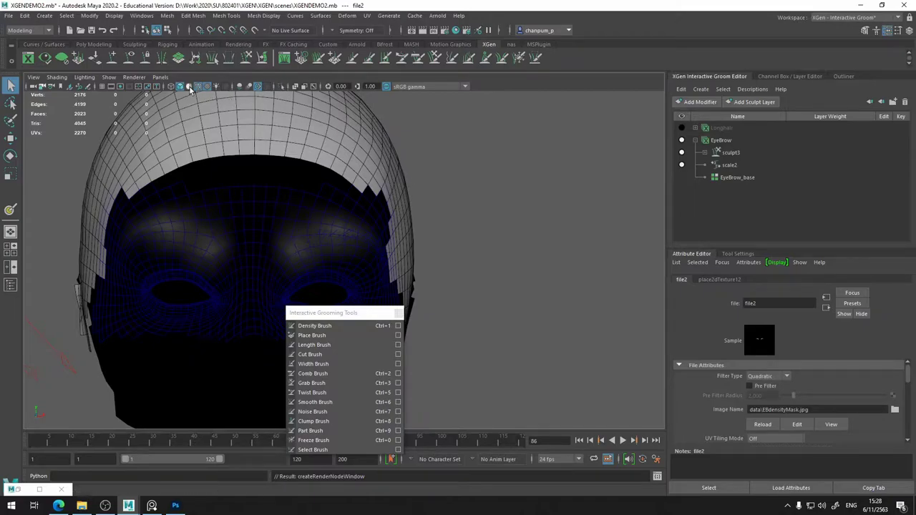
Reselect the face mask mesh and select the EyeBrow description in the XGen groom list
click(454, 199)
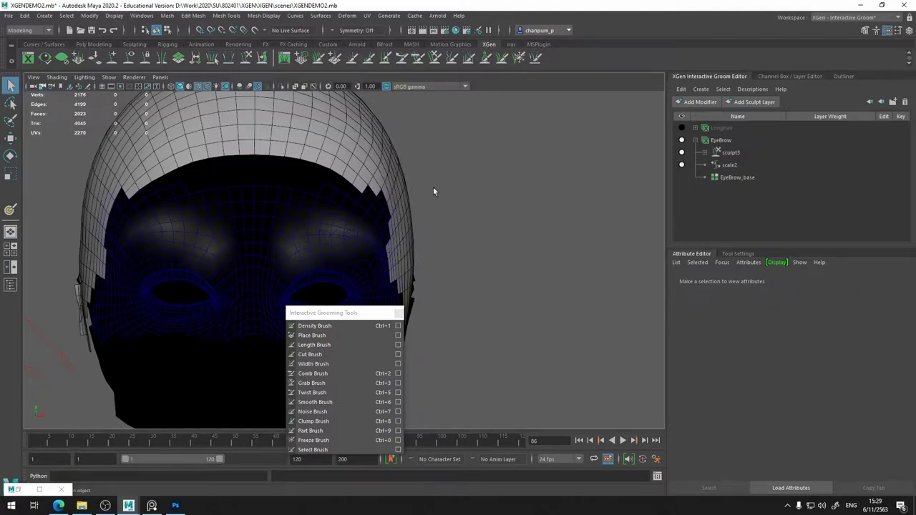
click(387, 227)
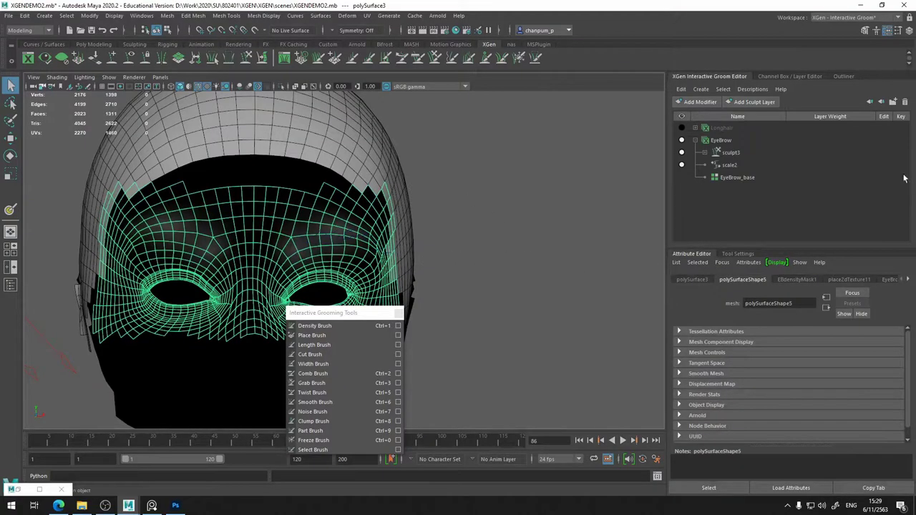
click(784, 76)
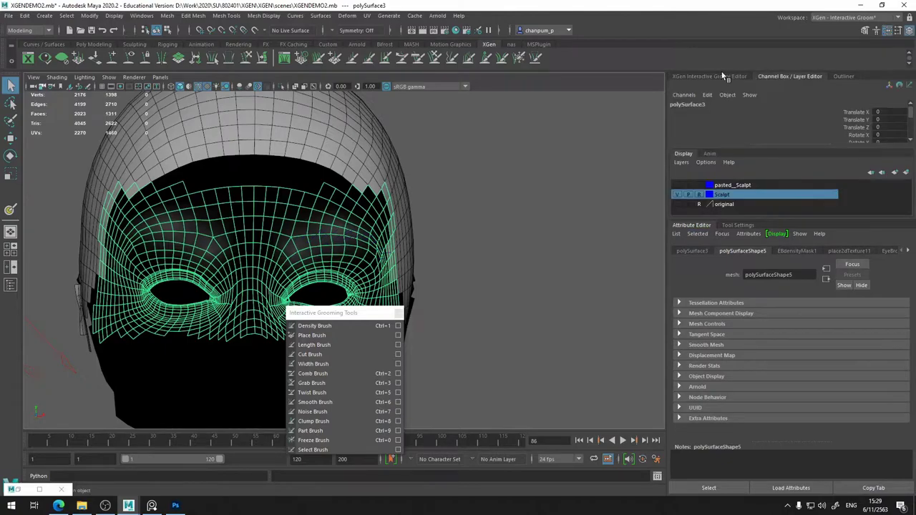
click(691, 76)
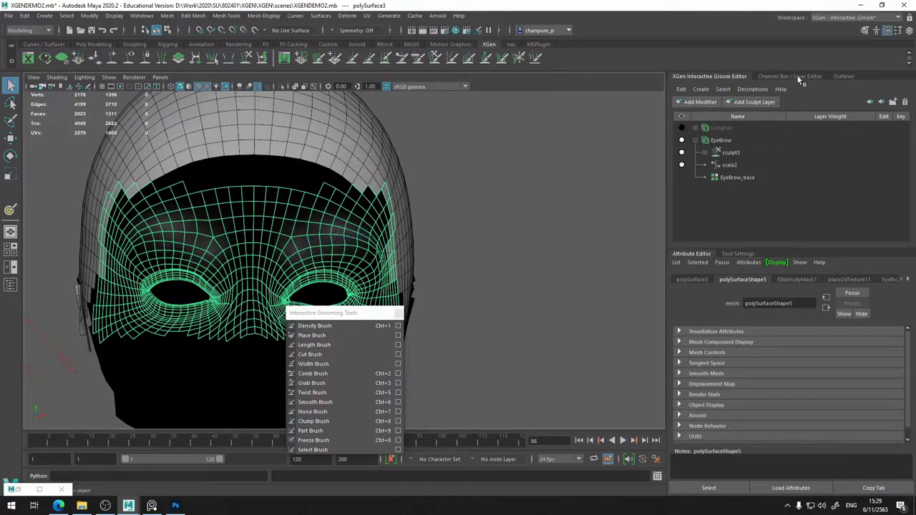
click(777, 77)
click(719, 79)
click(724, 142)
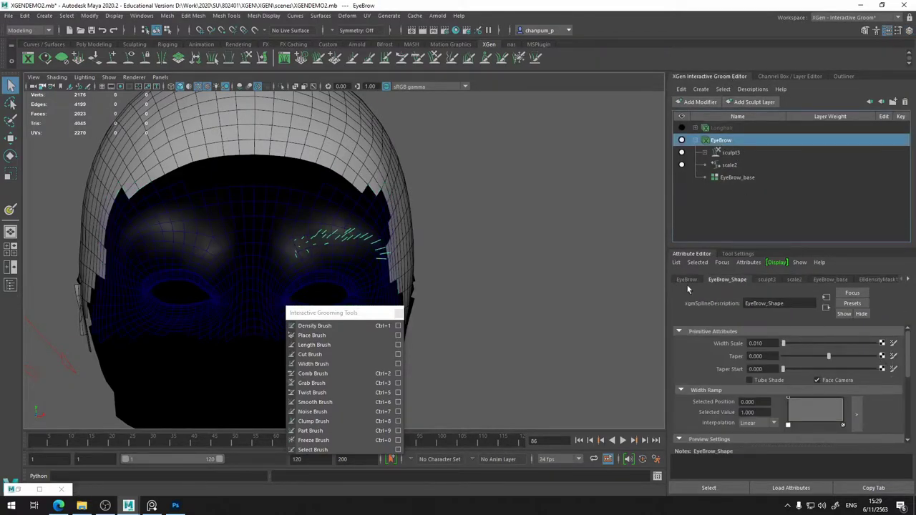
Reload the EBdensityMask1 density mask texture on the EyeBrow_base generator
click(748, 177)
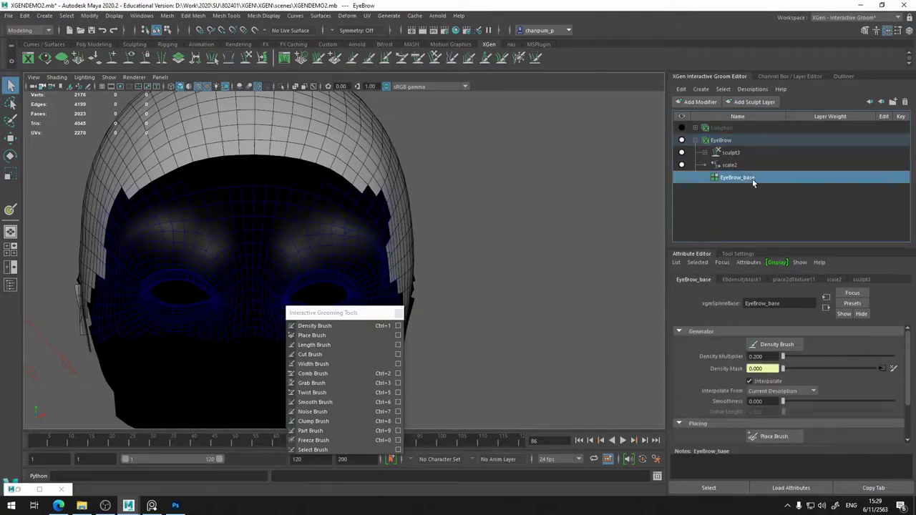
click(881, 369)
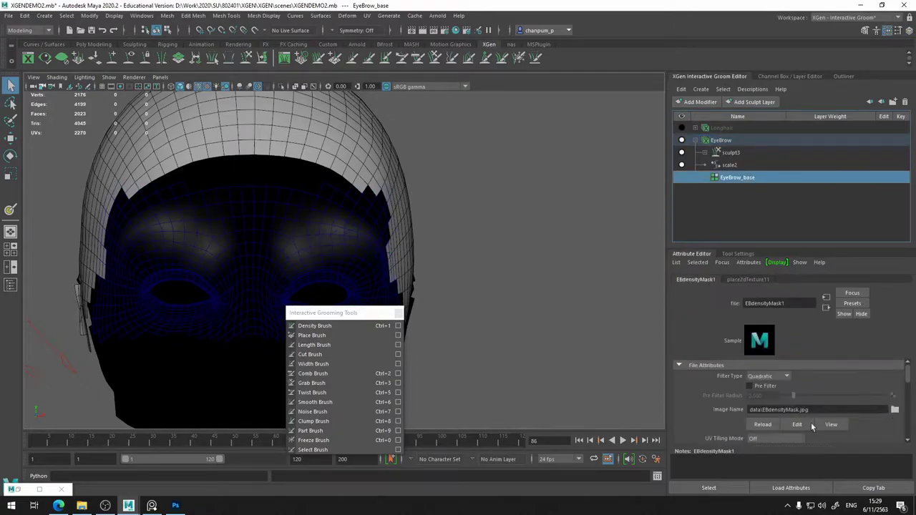
click(762, 424)
scroll(337, 259, up, 2)
alt+middle_drag(372, 237, 448, 231)
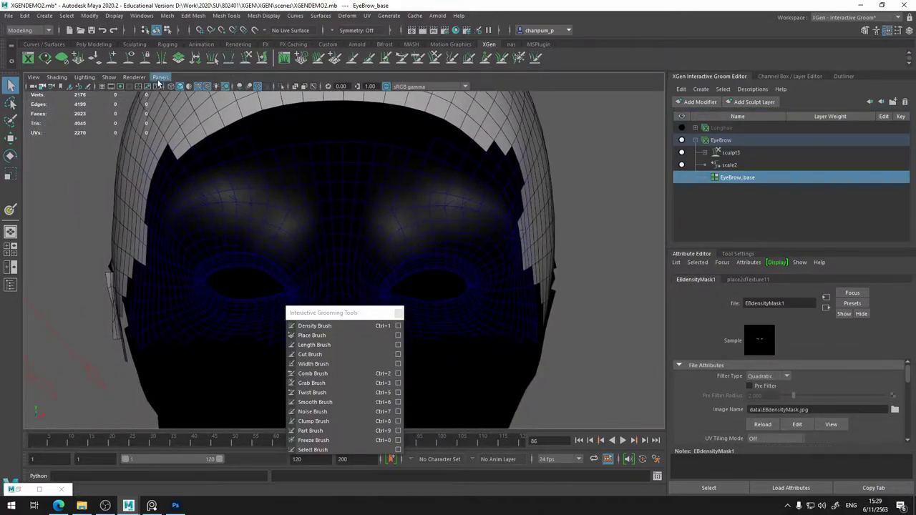
click(160, 77)
click(267, 88)
mouse_move(286, 215)
alt+mouse_down()
mouse_move(441, 210)
mouse_move(528, 221)
mouse_move(534, 208)
mouse_move(548, 209)
mouse_move(536, 236)
mouse_move(429, 235)
mouse_move(425, 256)
mouse_move(525, 219)
mouse_move(371, 212)
mouse_move(396, 186)
alt+mouse_up()
Assign an existing plain lambert material to the face mask mesh
click(372, 212)
right_drag(394, 187, 423, 428)
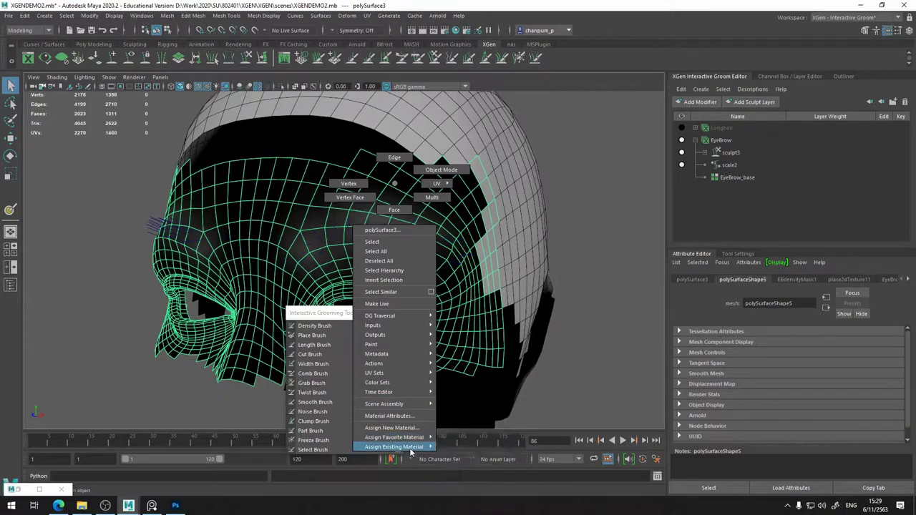
mouse_move(481, 462)
alt+mouse_down()
mouse_move(445, 207)
mouse_move(426, 246)
mouse_move(537, 202)
alt+mouse_up()
click(537, 208)
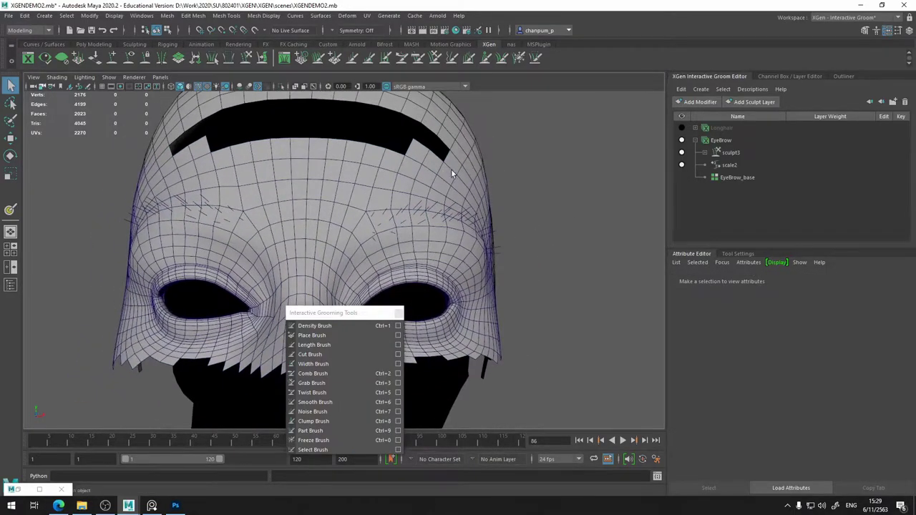
Create a new display layer from the face mask mesh in the Layer Editor
click(451, 172)
click(841, 76)
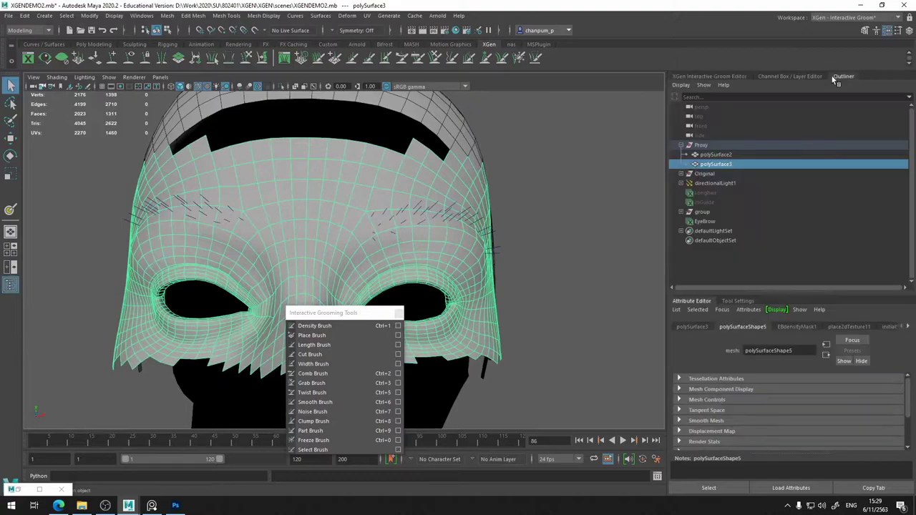
click(814, 75)
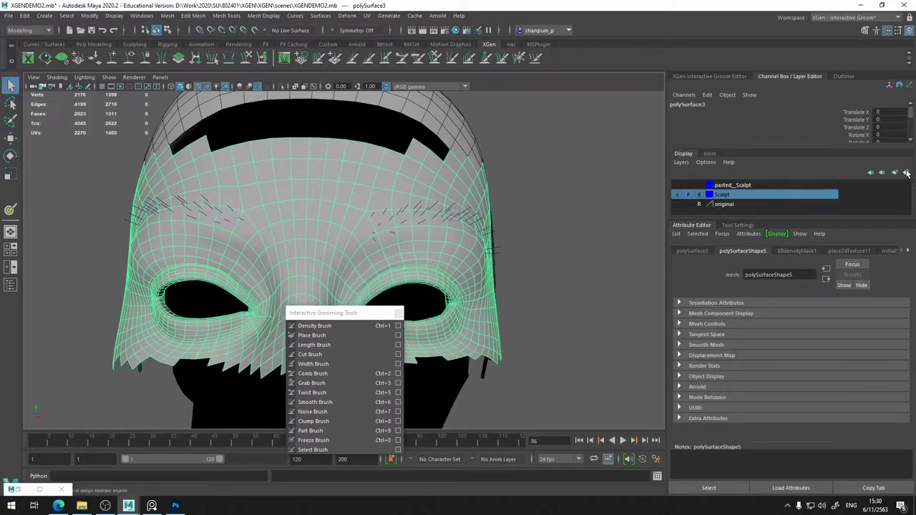
click(906, 173)
Rename the new display layer to 'eyebrow' and give it a green colour
click(721, 186)
double_click(721, 186)
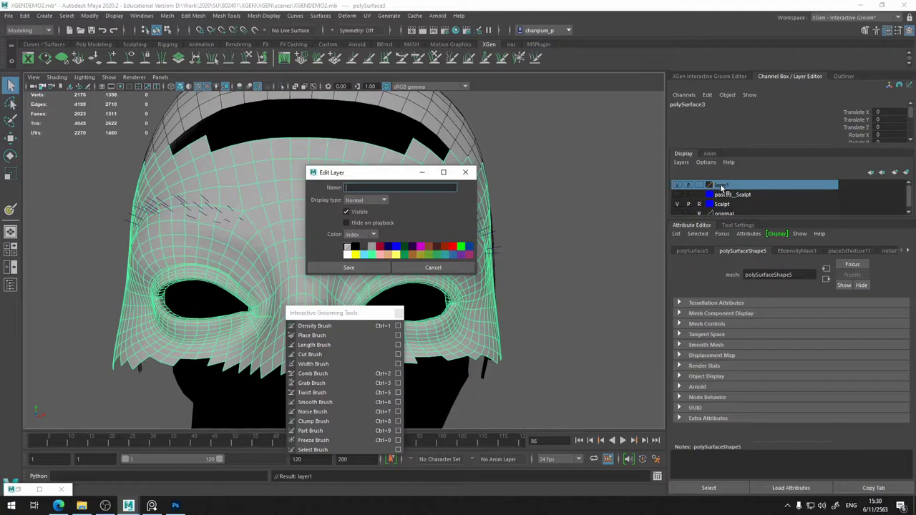
text(eyebrow)
key(Return)
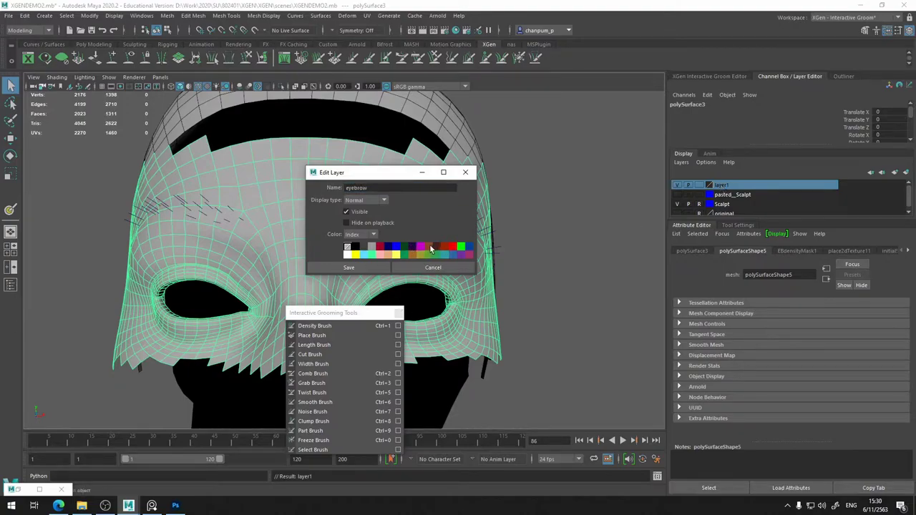
click(460, 248)
click(369, 267)
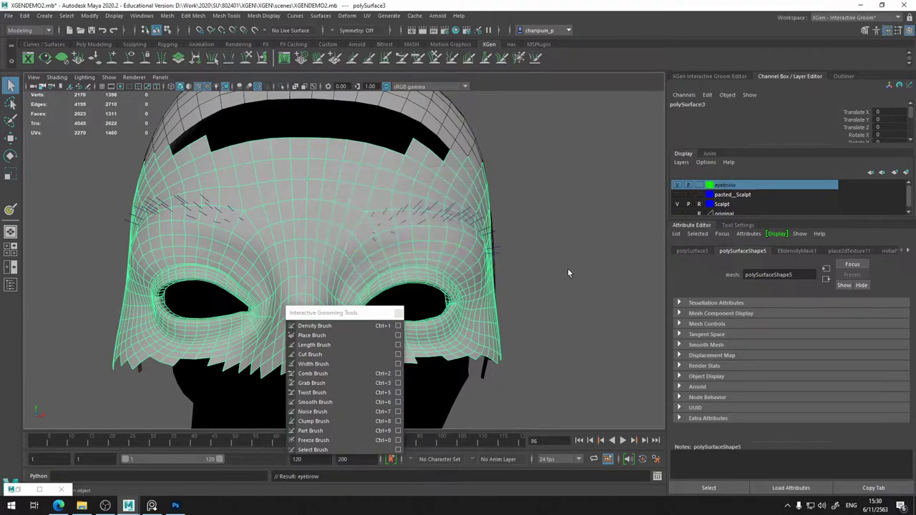
click(605, 222)
Make the eyebrow layer a reference, view the brows from the front, and reselect EyeBrow
mouse_move(569, 173)
alt+mouse_down()
mouse_move(501, 184)
mouse_move(558, 172)
alt+mouse_up()
click(699, 186)
click(699, 185)
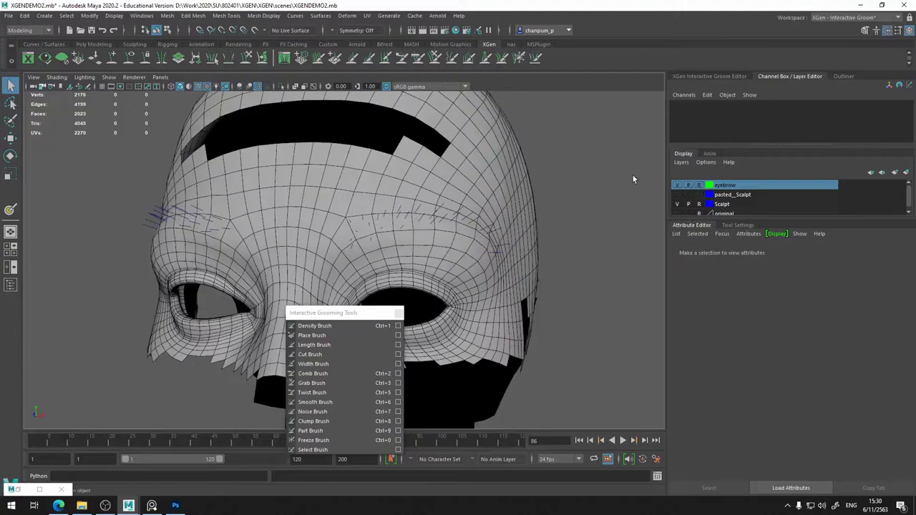
mouse_move(633, 175)
alt+mouse_down()
mouse_move(550, 182)
mouse_move(524, 219)
mouse_move(591, 205)
mouse_move(563, 218)
alt+mouse_up()
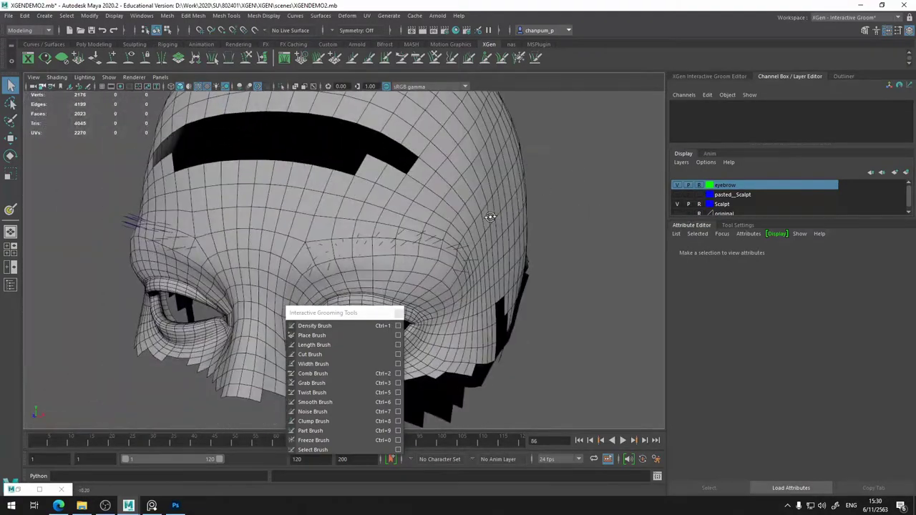
mouse_move(428, 232)
alt+mouse_down()
mouse_move(429, 252)
mouse_move(473, 250)
mouse_move(428, 249)
alt+mouse_up()
scroll(387, 272, up, 5)
alt+drag(387, 272, 429, 269)
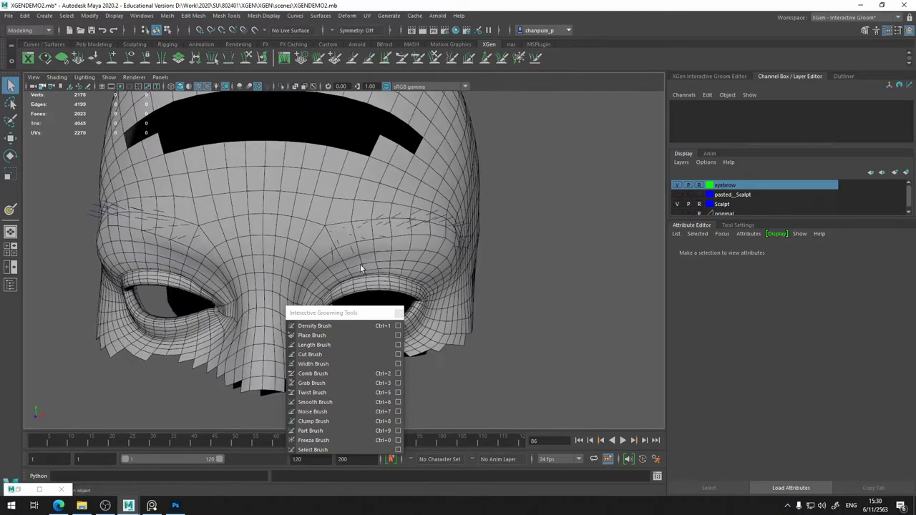
click(741, 76)
click(737, 142)
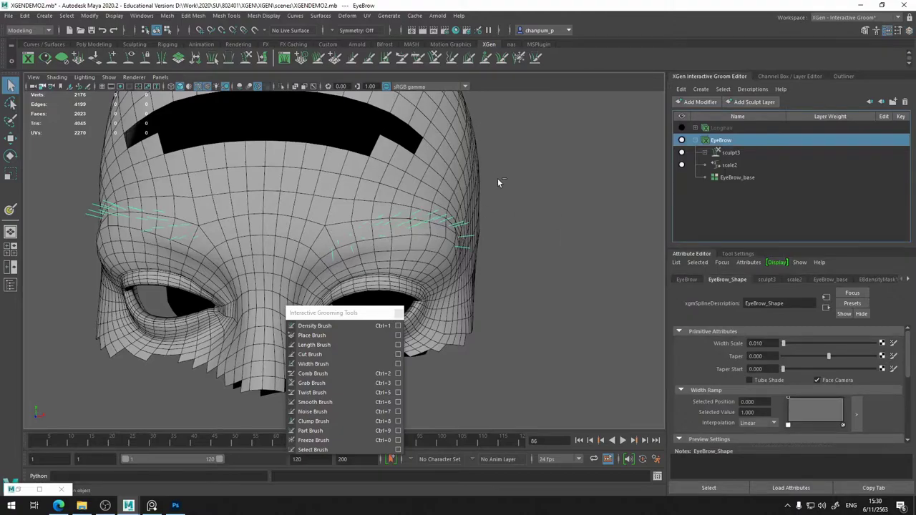
Save the scene as a new version, XGENDEMO3.mb
click(25, 16)
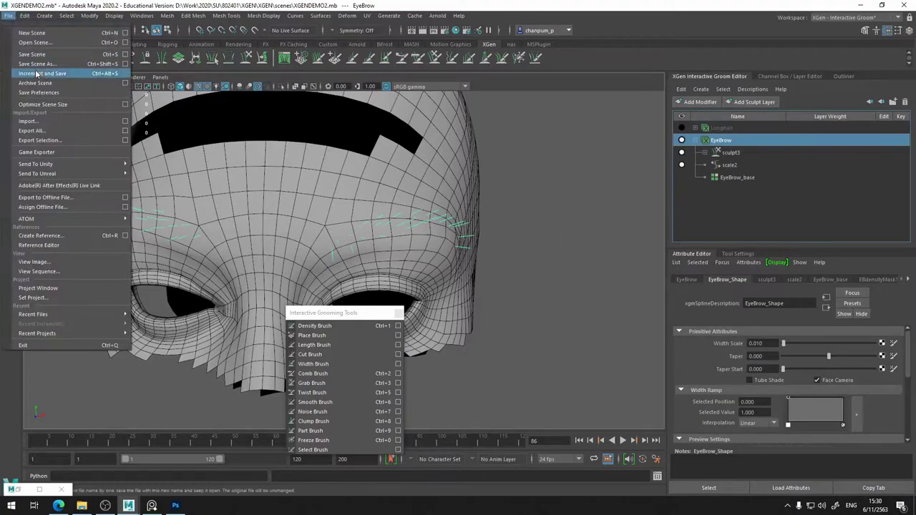
click(42, 63)
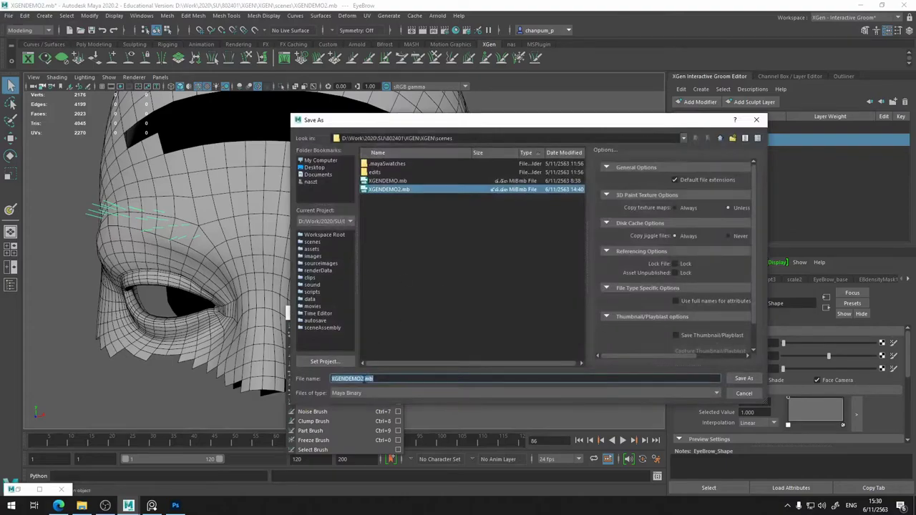
click(362, 379)
key(BackSpace)
text(3)
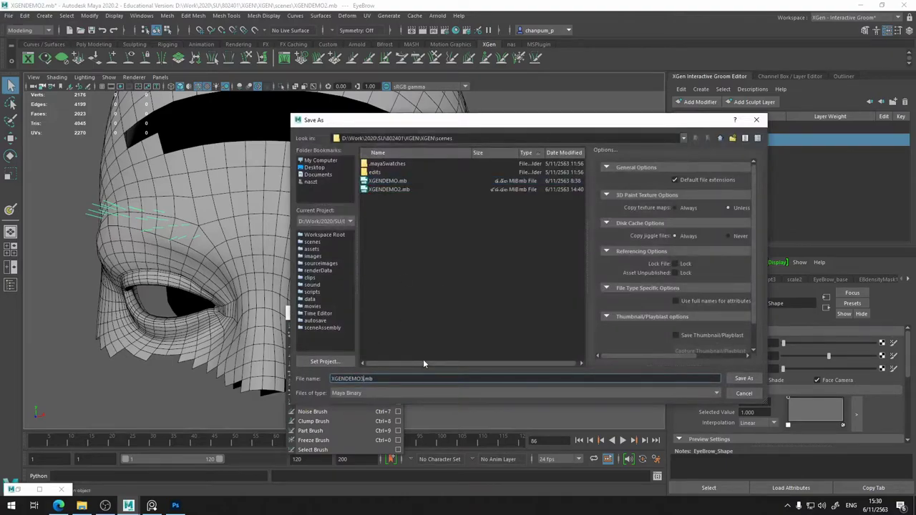
key(Return)
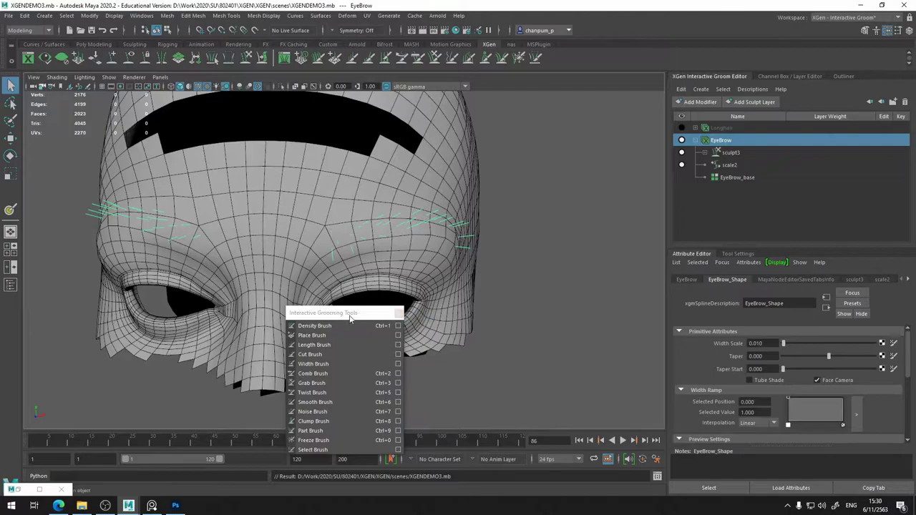
Move the floating grooming brush list aside and bring up the eyebrow reference photo
drag(350, 320, 92, 106)
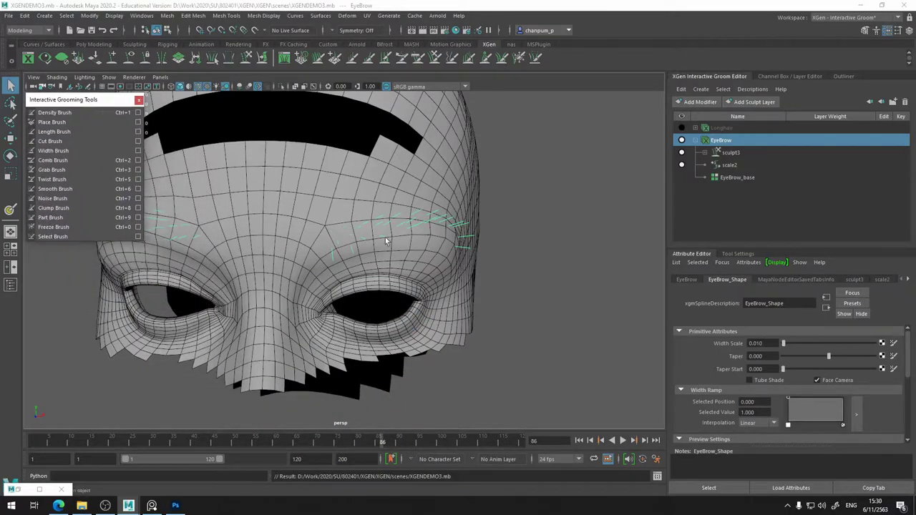
mouse_move(414, 296)
alt+mouse_down()
mouse_move(482, 320)
mouse_move(515, 308)
alt+mouse_up()
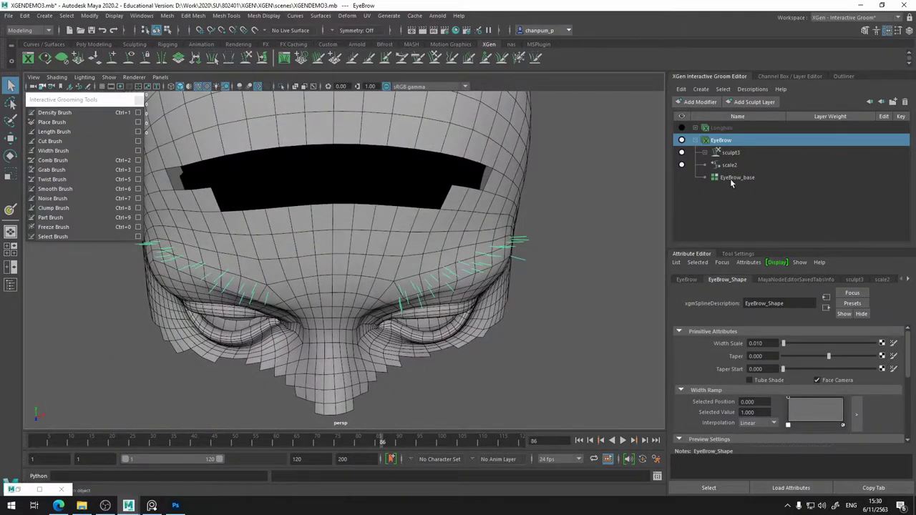
alt+drag(493, 278, 501, 286)
click(153, 505)
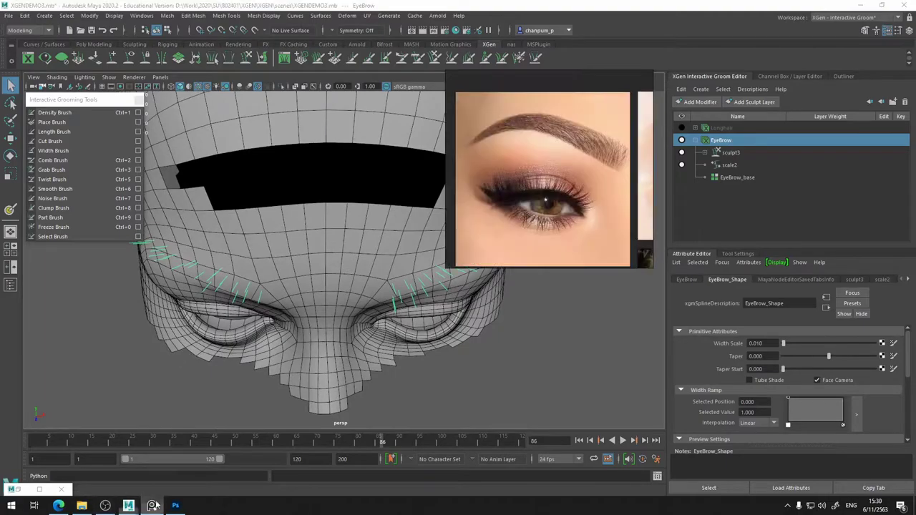
mouse_move(429, 318)
alt+mouse_down()
mouse_move(343, 328)
mouse_move(380, 301)
alt+mouse_up()
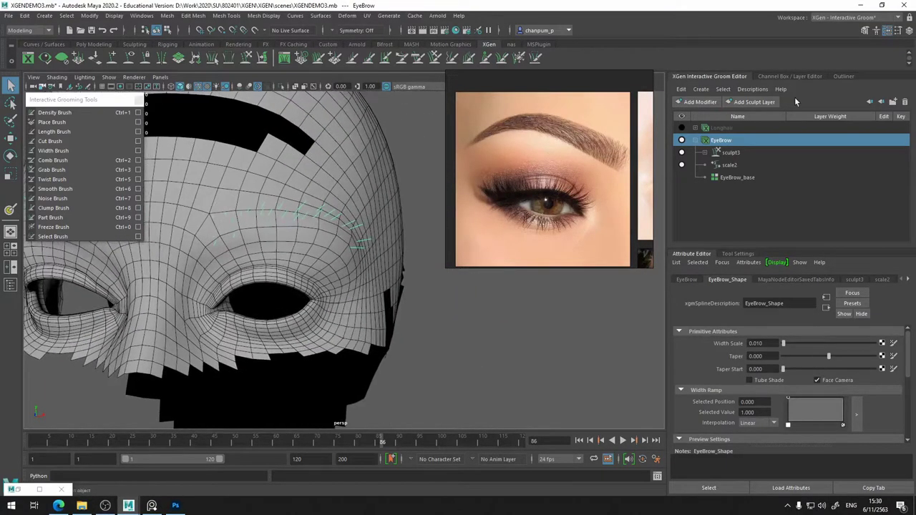
Add a Guide modifier to EyeBrow and create guide1's input guides
click(705, 105)
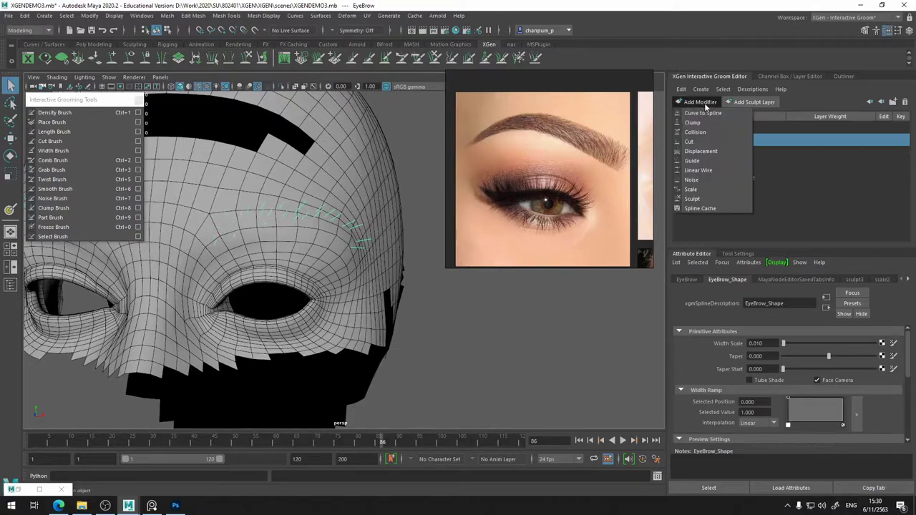
click(711, 161)
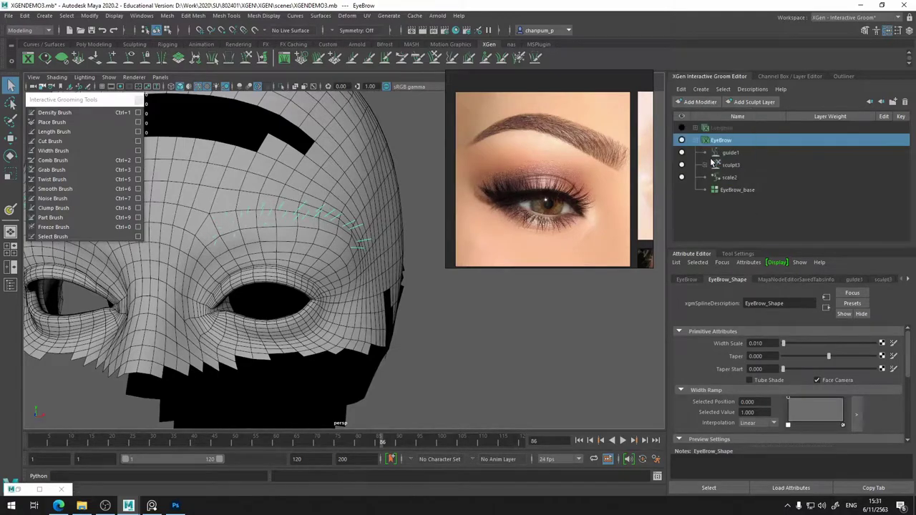
click(742, 154)
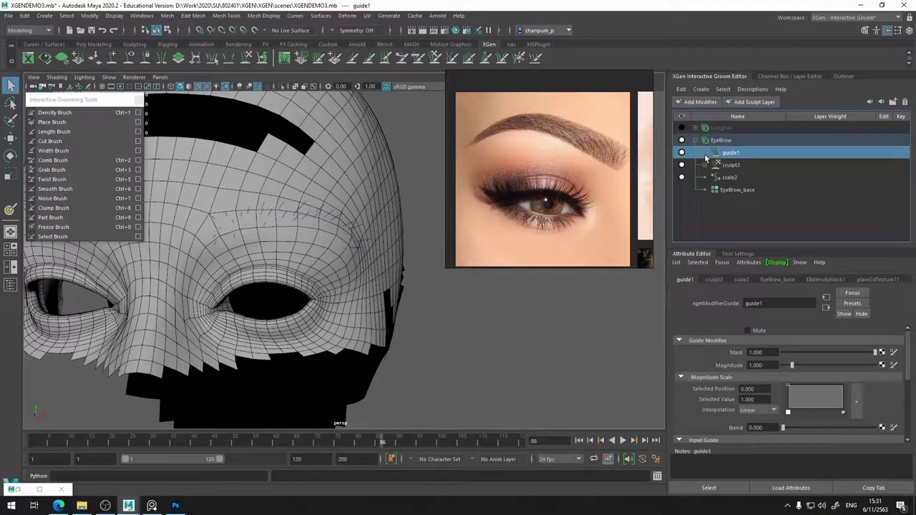
scroll(799, 367, down, 3)
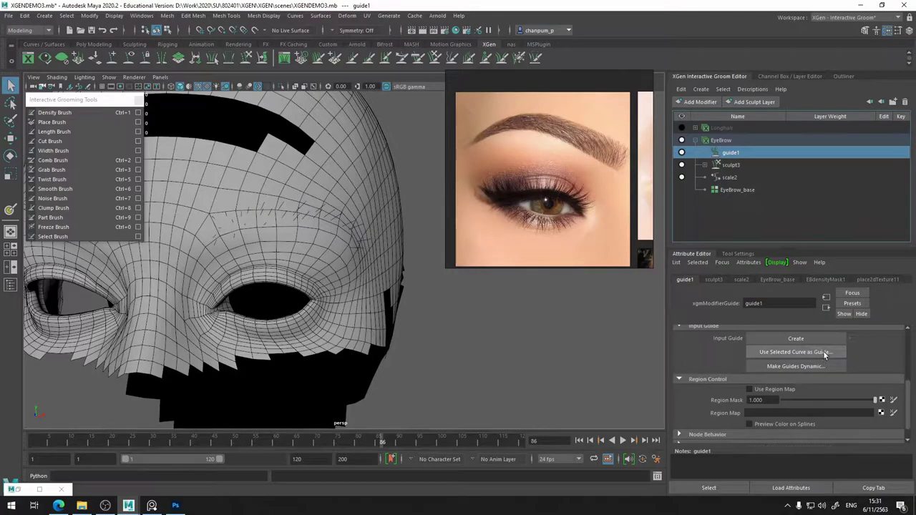
click(823, 339)
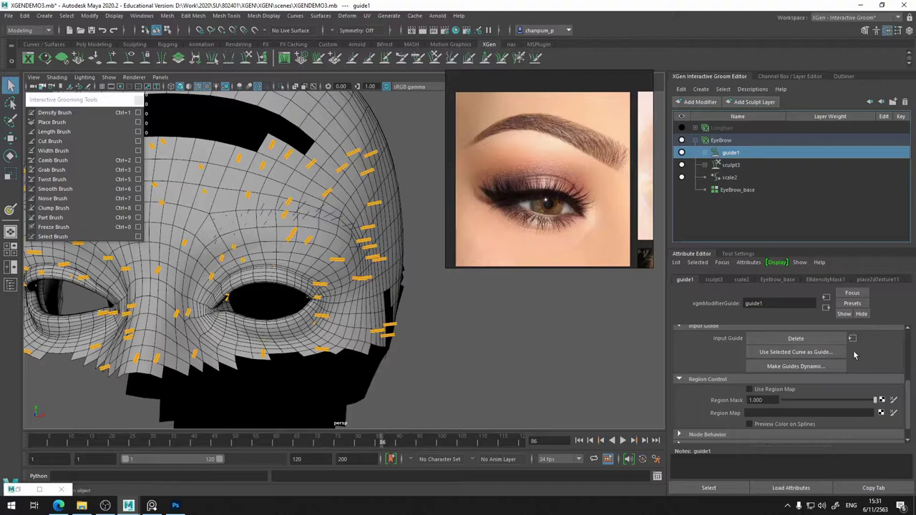
Turn on guide1's Use Region Map and open the node graph for its map
scroll(860, 388, up, 3)
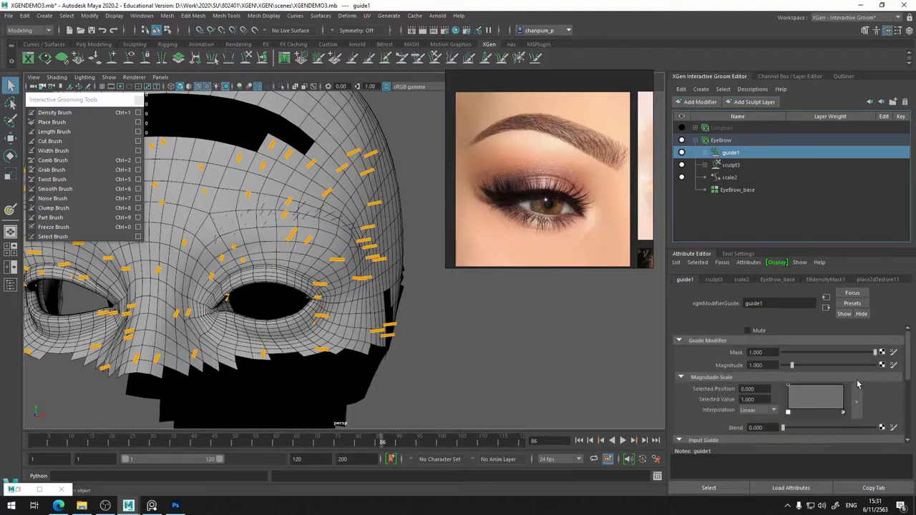
scroll(858, 387, down, 5)
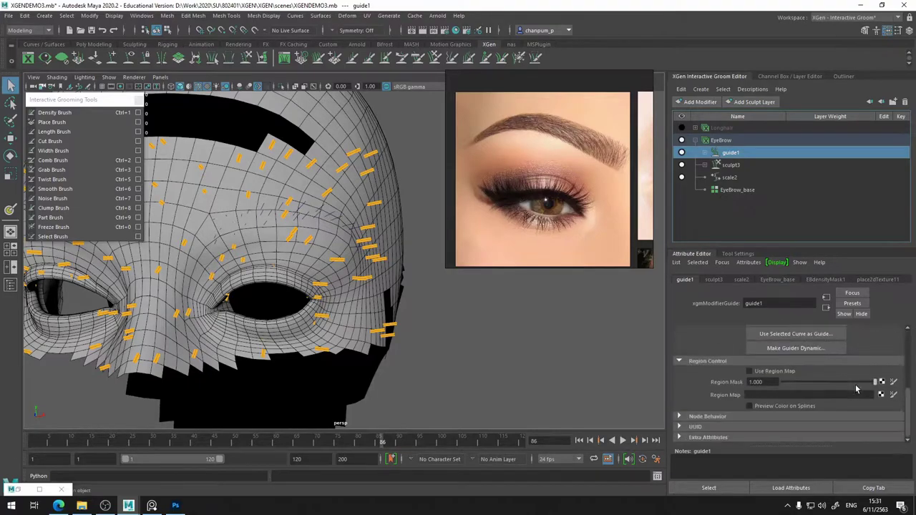
click(786, 371)
click(880, 395)
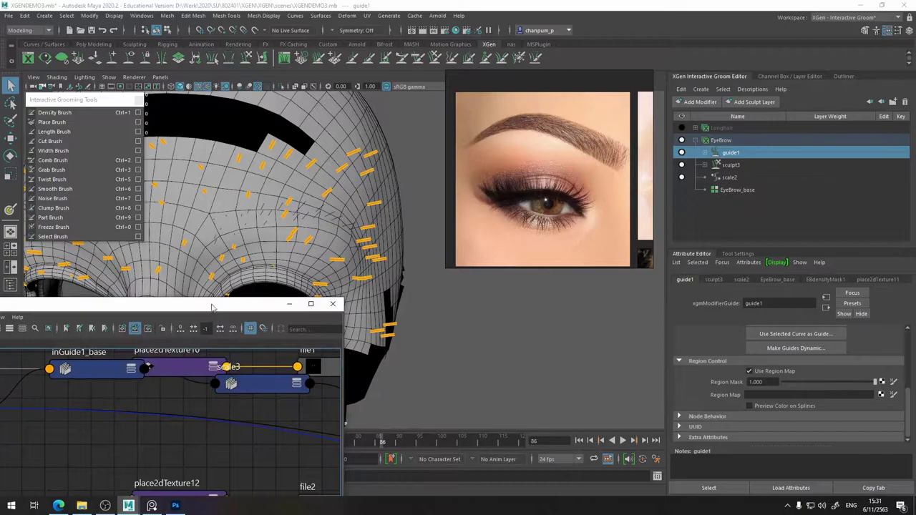
Connect file2 to guide1's Region Map in the Node Editor and enable Use Region Map
drag(172, 303, 201, 121)
drag(446, 358, 383, 414)
scroll(286, 247, up, 5)
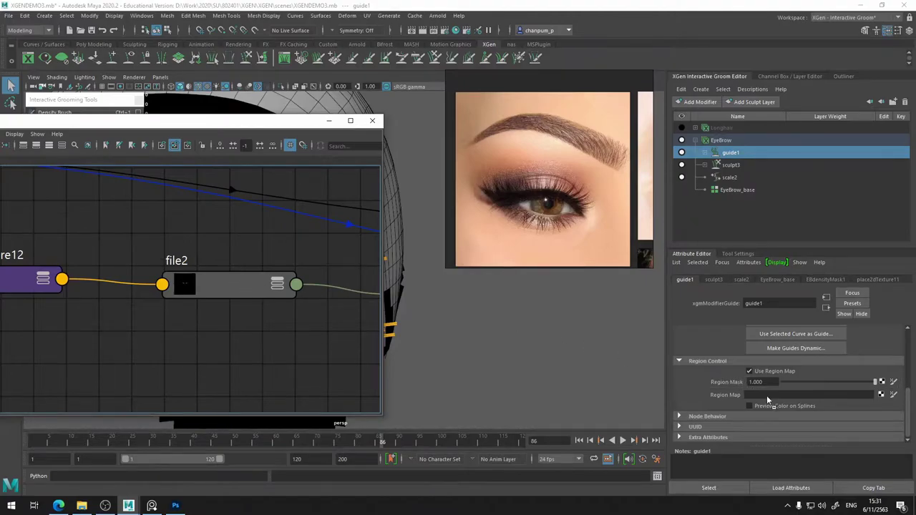
middle_drag(745, 394, 735, 393)
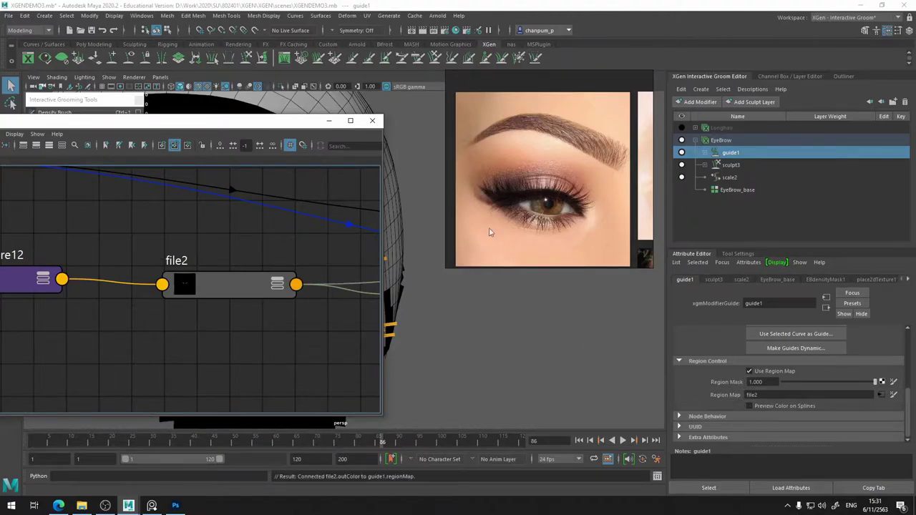
click(328, 122)
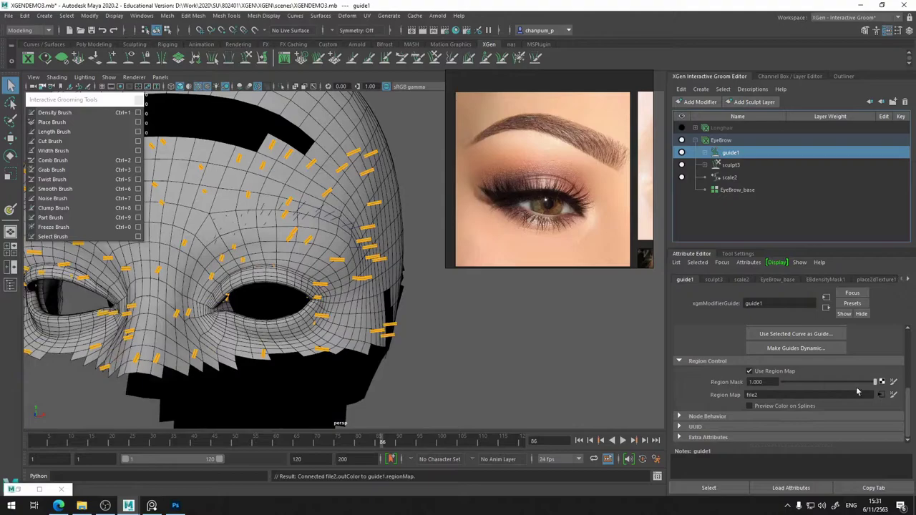
click(749, 371)
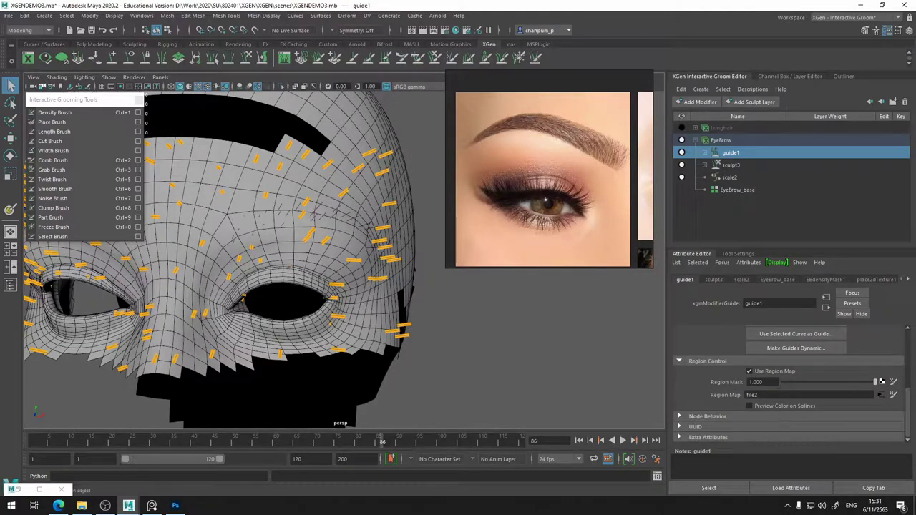
Turn off guide1's region map and select inGuide1_base under guide1 > inGuide1
click(750, 371)
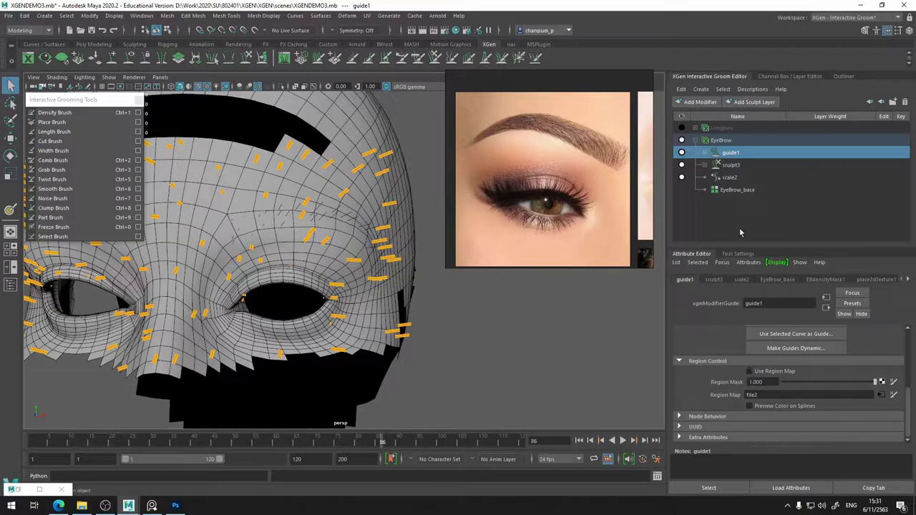
click(706, 153)
click(741, 166)
click(715, 166)
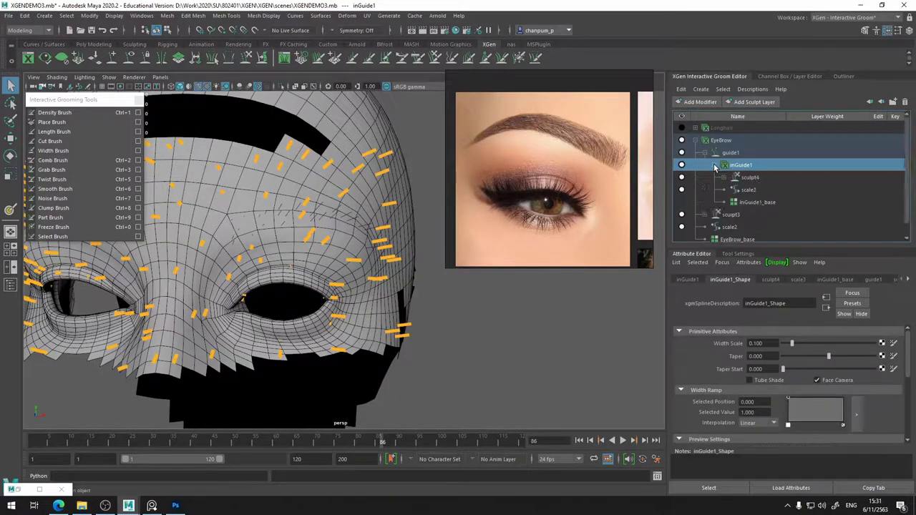
click(755, 203)
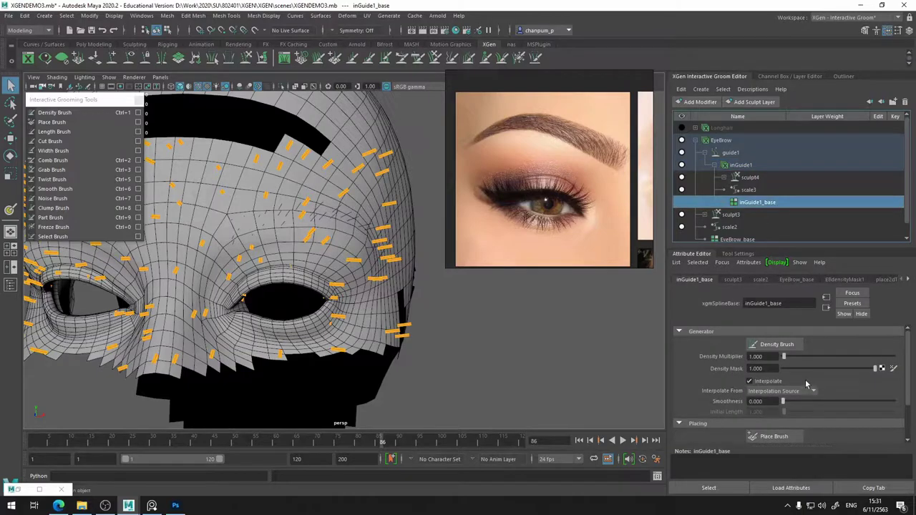
Connect file2's alpha to inGuide1_base's Density Mask and set Density Multiplier to 5.217
click(21, 490)
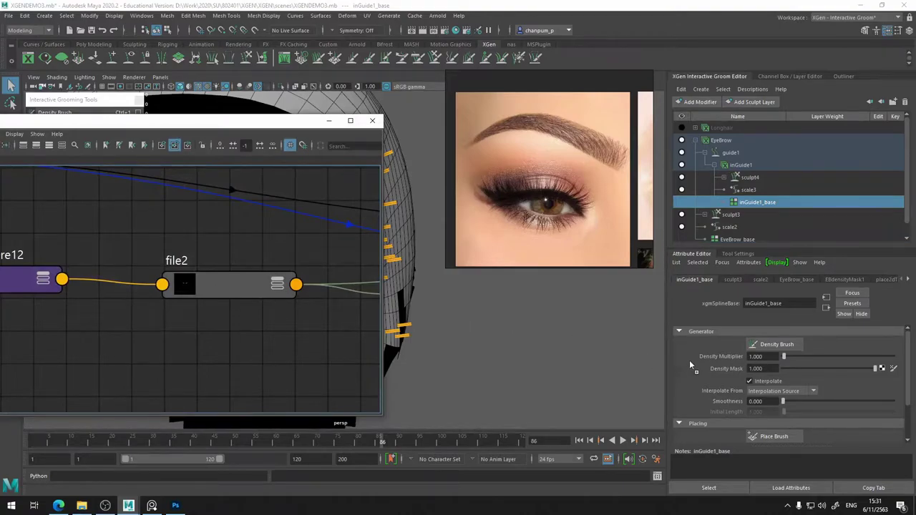
middle_drag(220, 290, 717, 368)
click(328, 120)
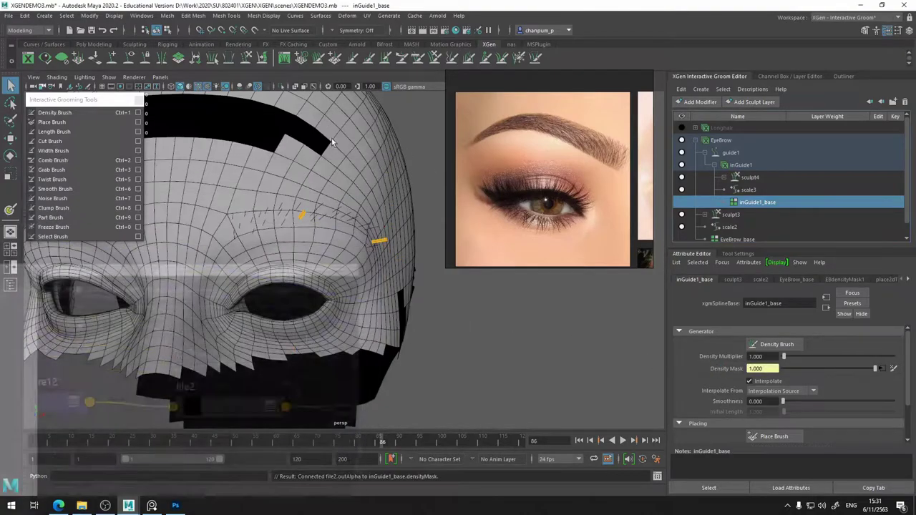
mouse_move(335, 225)
alt+mouse_down()
mouse_move(431, 250)
mouse_move(373, 268)
alt+mouse_up()
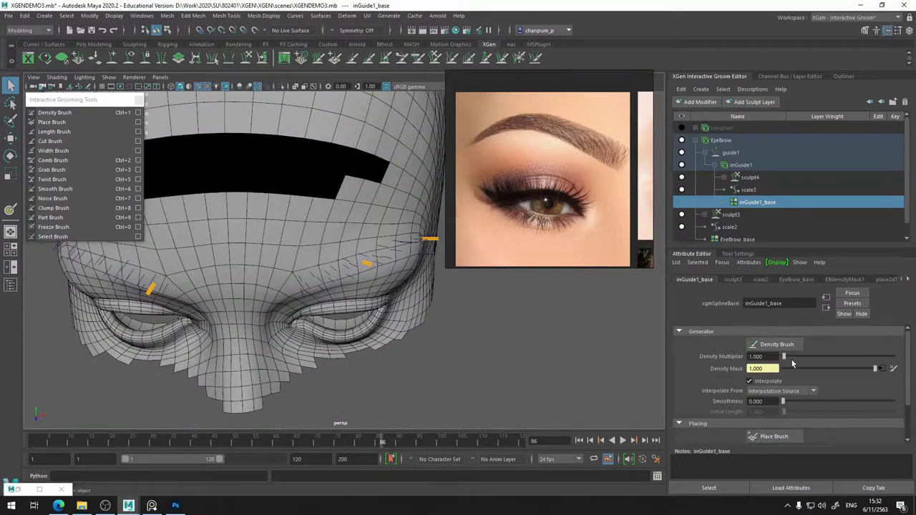
mouse_move(793, 360)
mouse_down()
mouse_move(724, 358)
mouse_move(782, 359)
mouse_up()
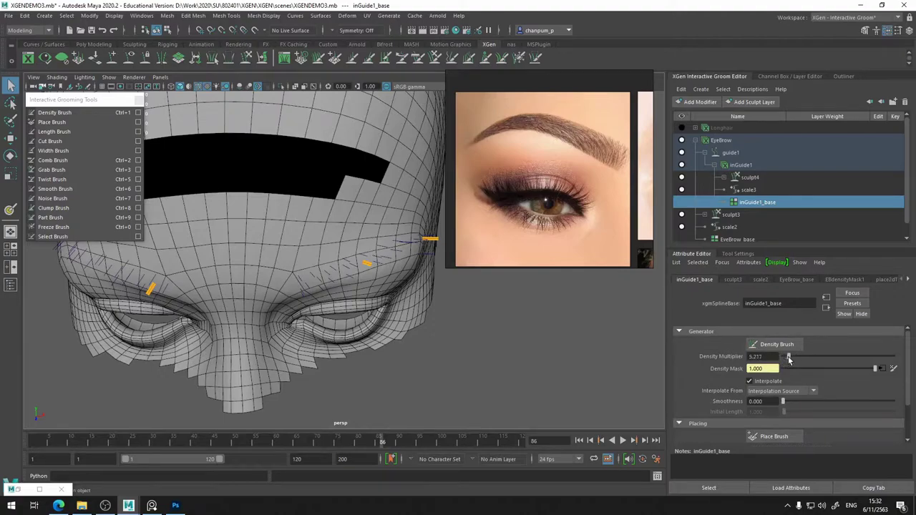
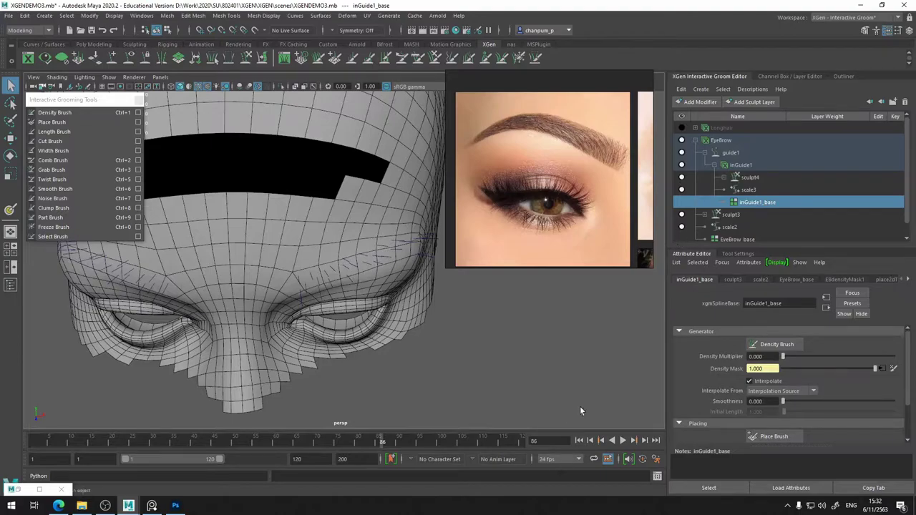
Raise inGuide1_base's Density Multiplier to about 9.965 so brow hairs fill both brows
click(751, 168)
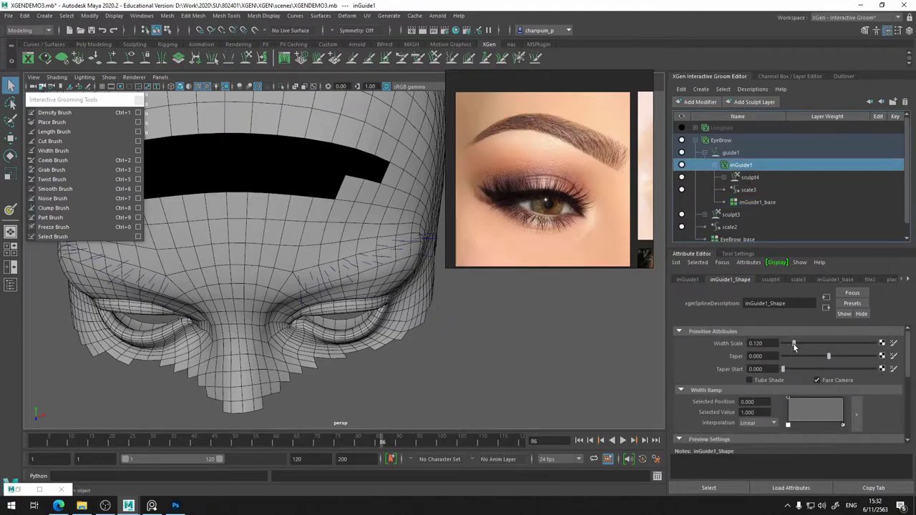
click(769, 203)
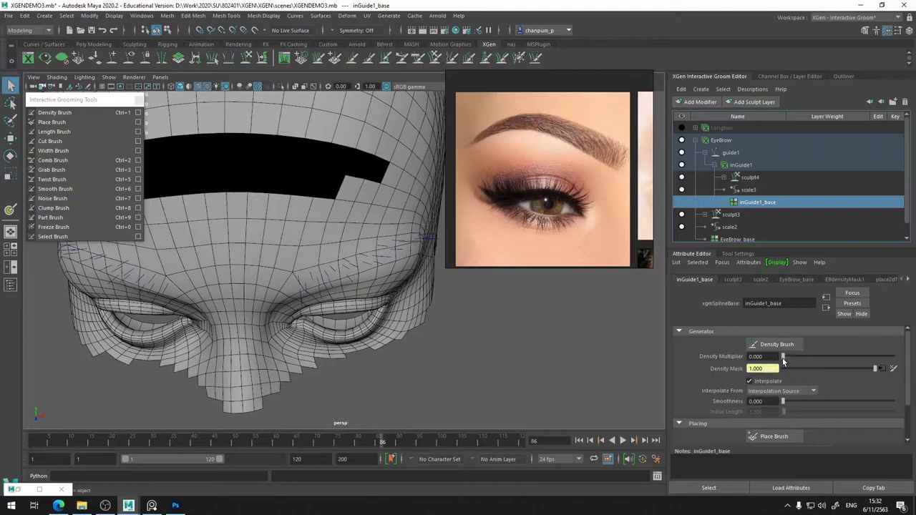
drag(783, 358, 793, 358)
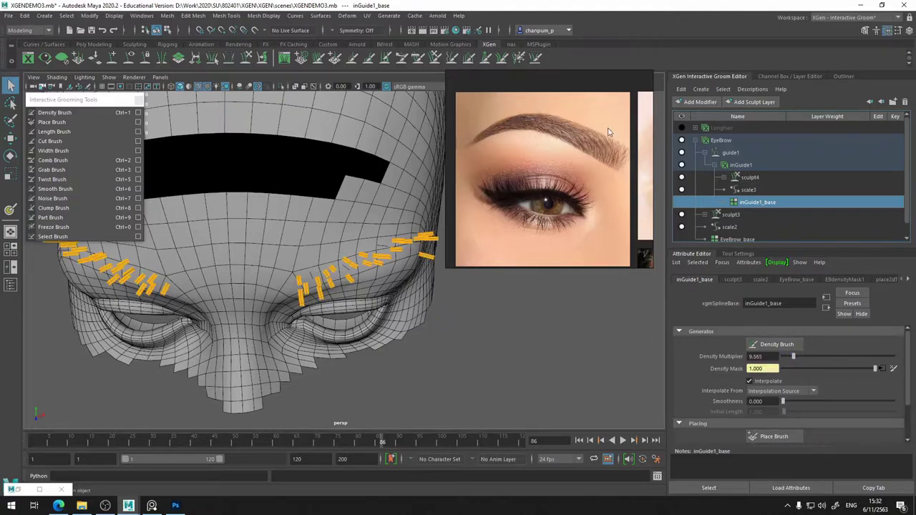
mouse_move(491, 279)
alt+mouse_down()
mouse_move(439, 284)
mouse_move(431, 317)
alt+mouse_up()
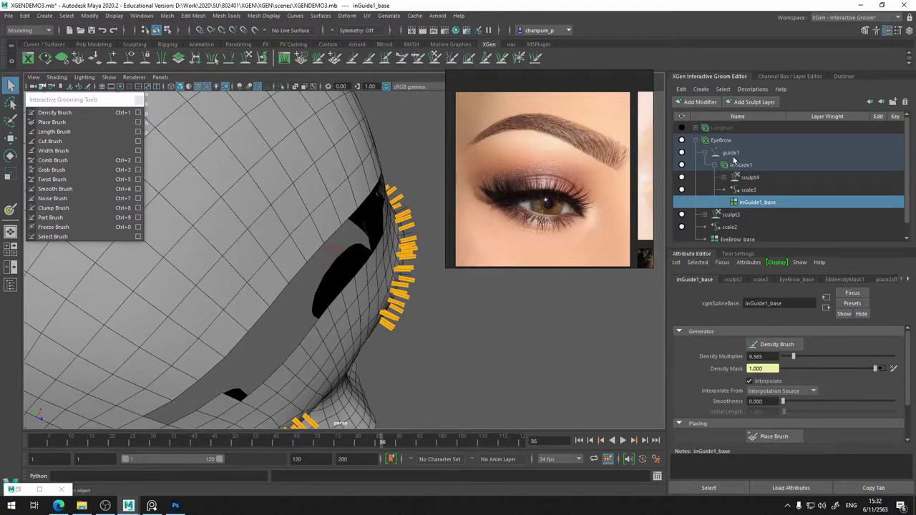
Review the guide1 modifier and inGuide1_base generator settings
click(738, 153)
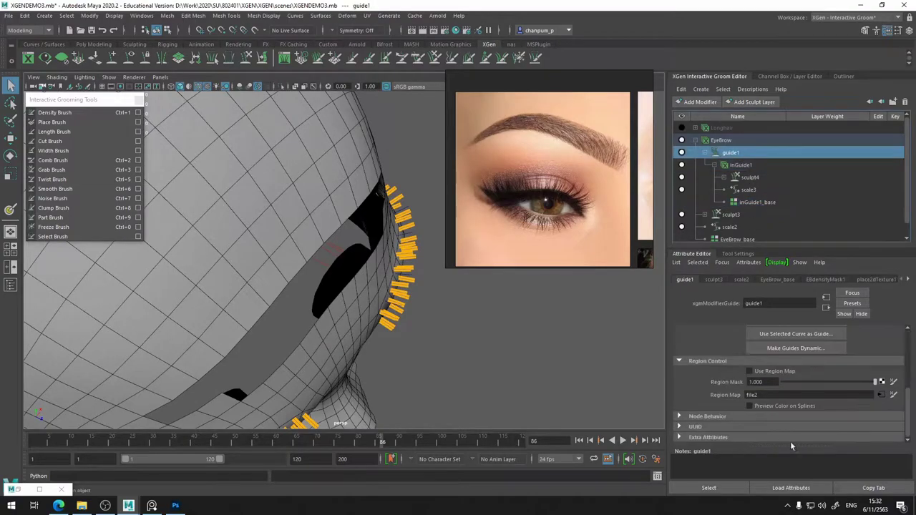
scroll(780, 361, down, 2)
scroll(779, 361, up, 1)
scroll(780, 362, up, 1)
scroll(780, 368, up, 3)
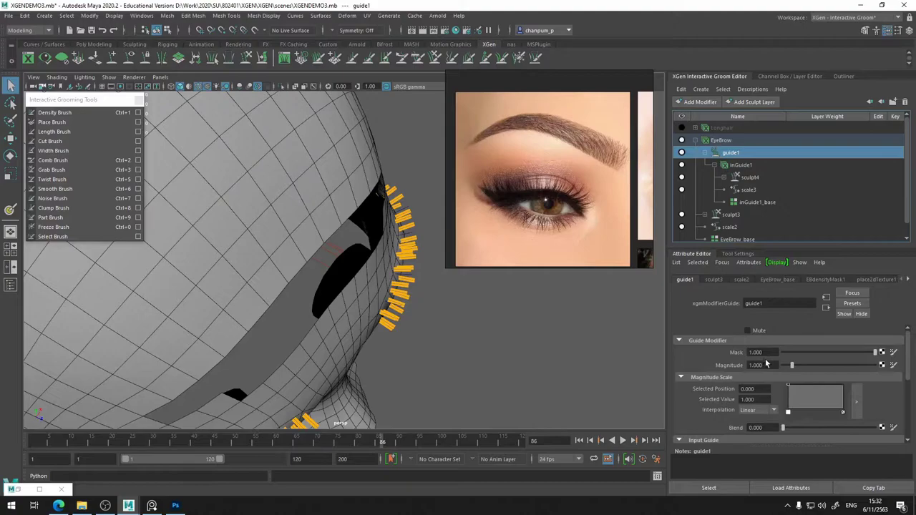
scroll(767, 362, down, 2)
scroll(771, 355, down, 2)
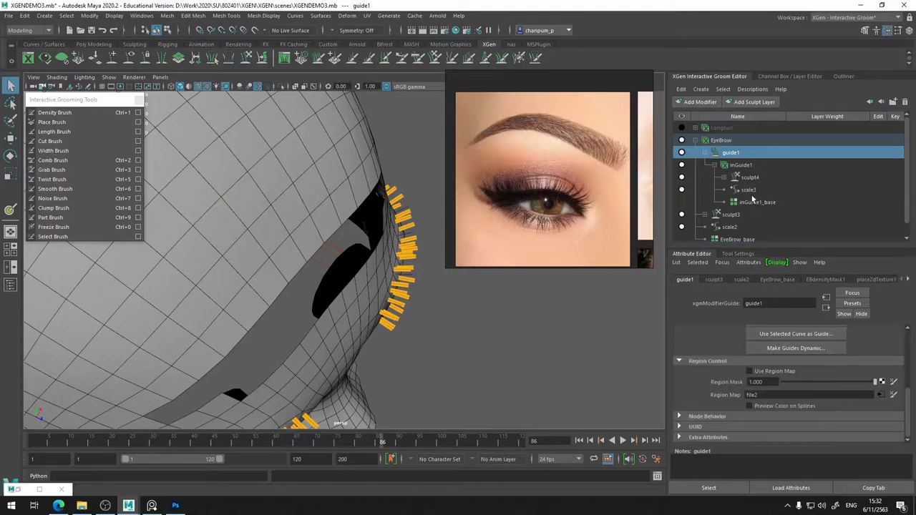
click(752, 201)
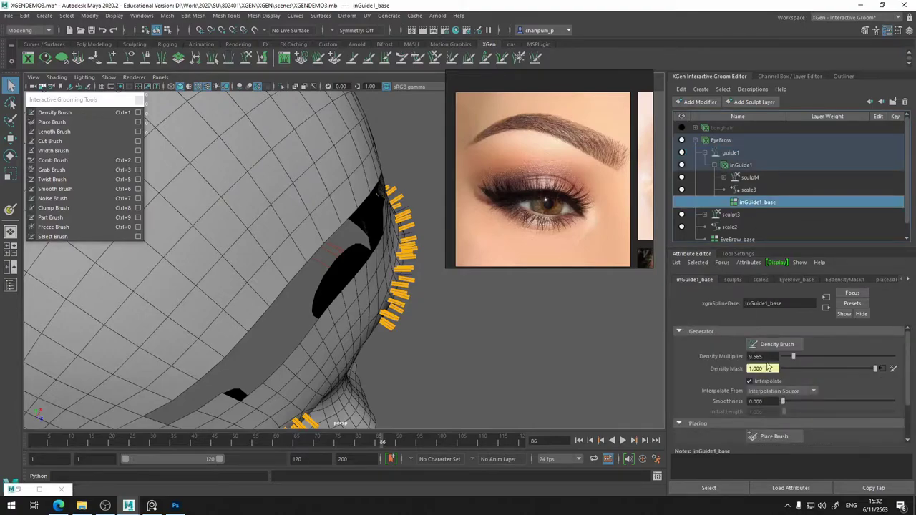
click(755, 331)
click(756, 331)
Lower the scale3 modifier's Scale slightly to shorten the eyebrow hairs, then select sculpt4
click(749, 189)
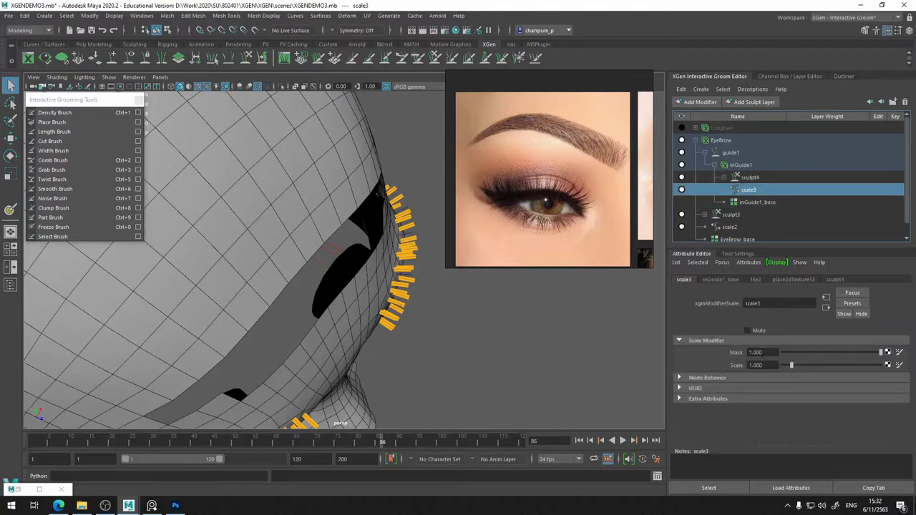
drag(791, 366, 789, 365)
click(760, 179)
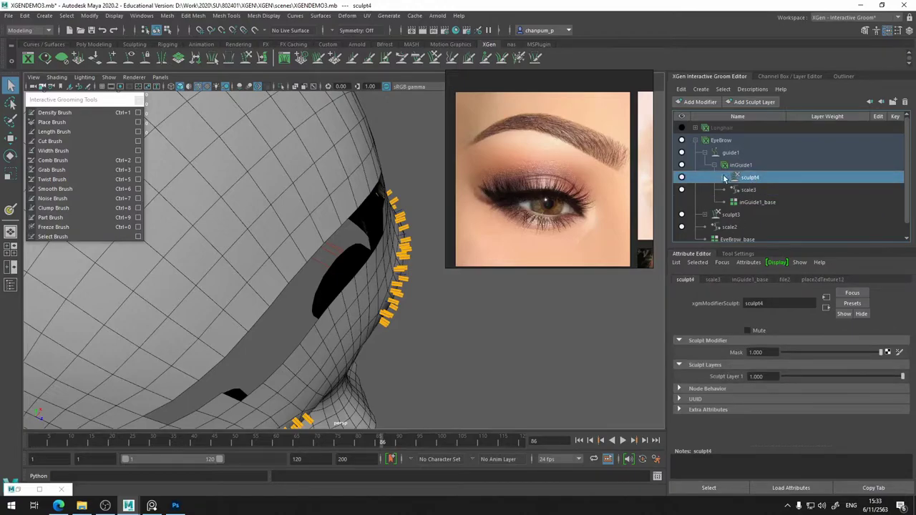
Expand sculpt4 and turn on editing for Sculpt Layer 1
click(725, 177)
click(879, 190)
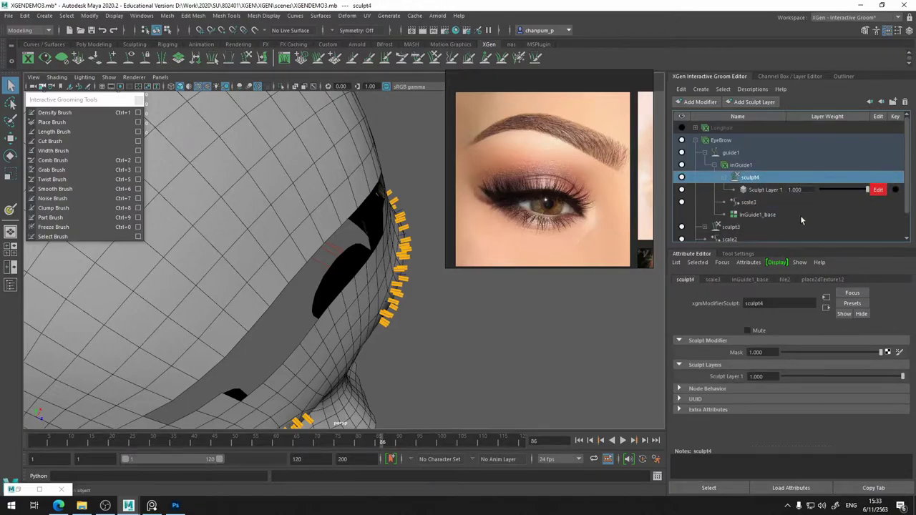
mouse_move(450, 280)
alt+mouse_down()
mouse_move(337, 289)
mouse_move(374, 279)
alt+mouse_up()
scroll(374, 279, up, 3)
alt+drag(301, 323, 419, 190)
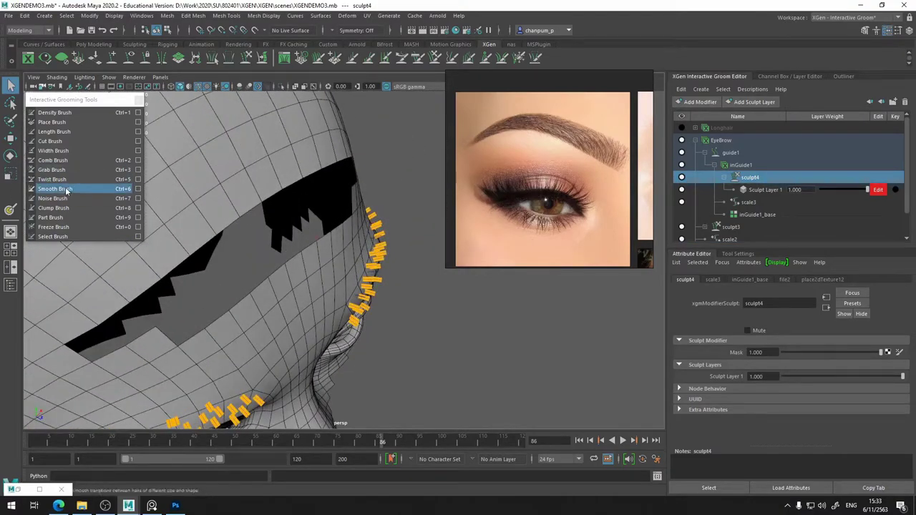
Activate the Comb Brush, undo a stray stroke, and show its Size 128, Strength 100 settings
click(53, 161)
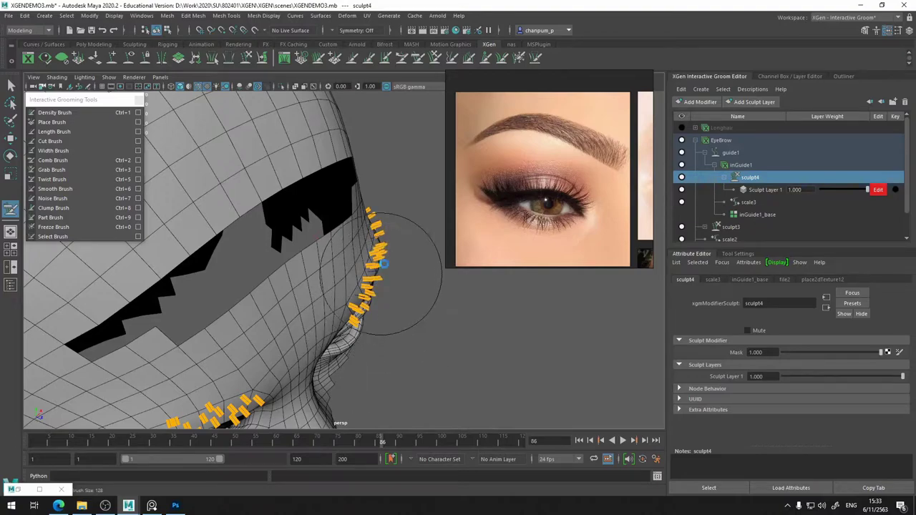
alt+drag(401, 293, 364, 351)
key(ctrl+z)
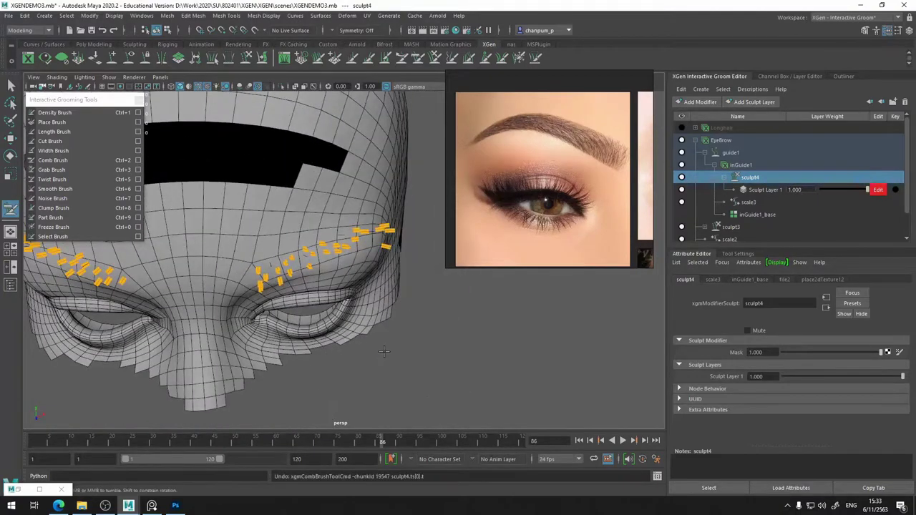
mouse_move(368, 318)
alt+mouse_down()
mouse_move(405, 341)
mouse_move(630, 315)
alt+mouse_up()
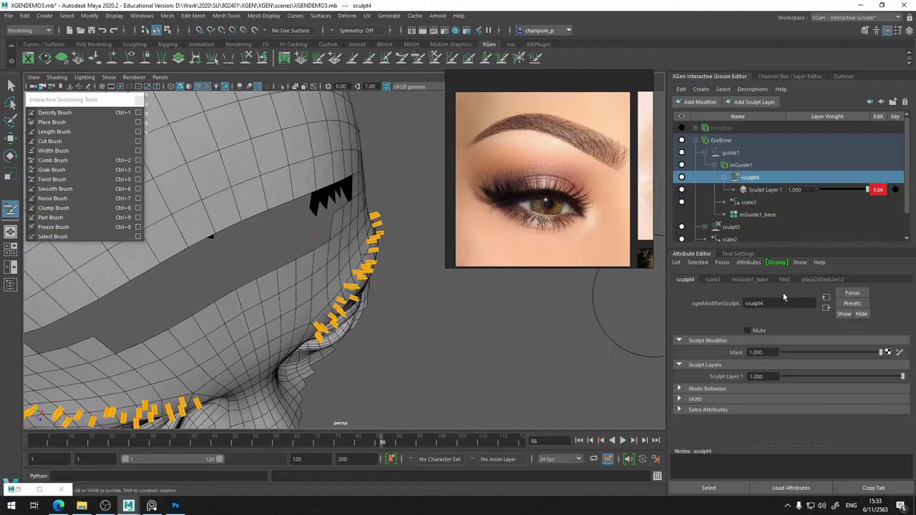
click(750, 254)
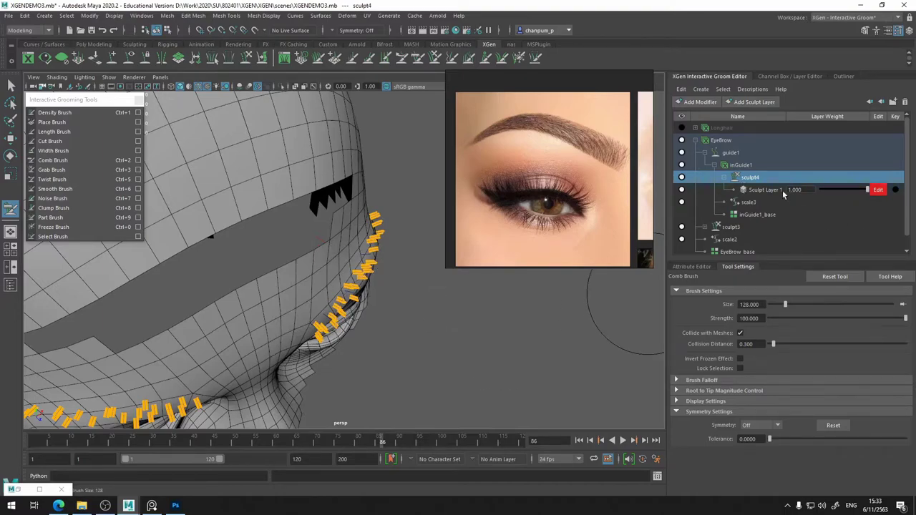
click(759, 191)
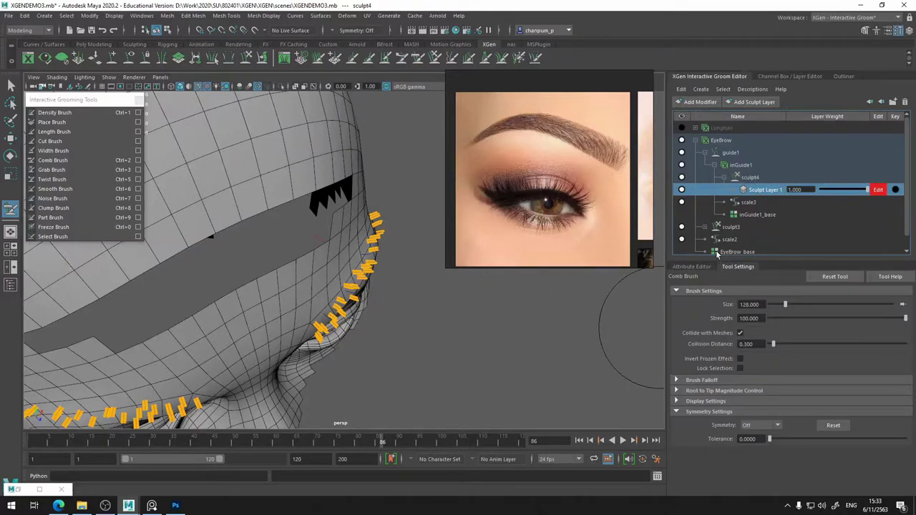
click(759, 202)
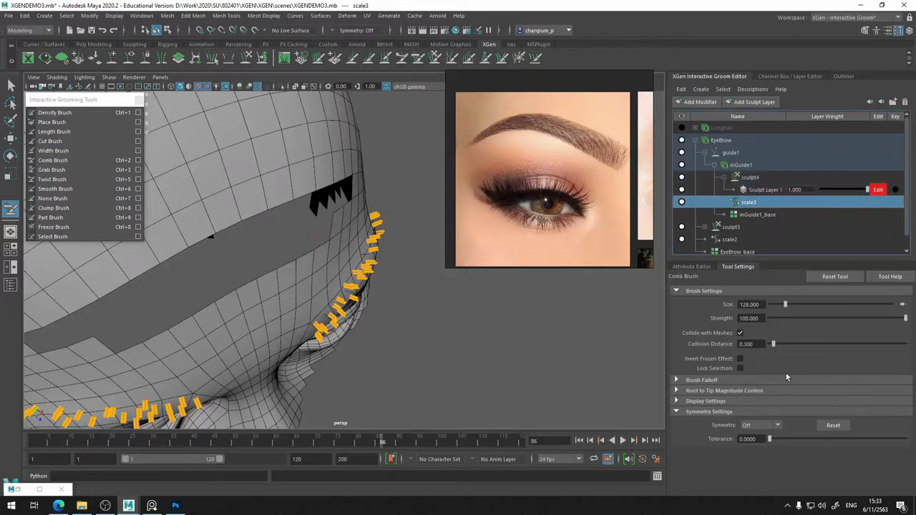
Try several scale3 Scale values, settling at 2.441 for longer brow hairs
click(703, 266)
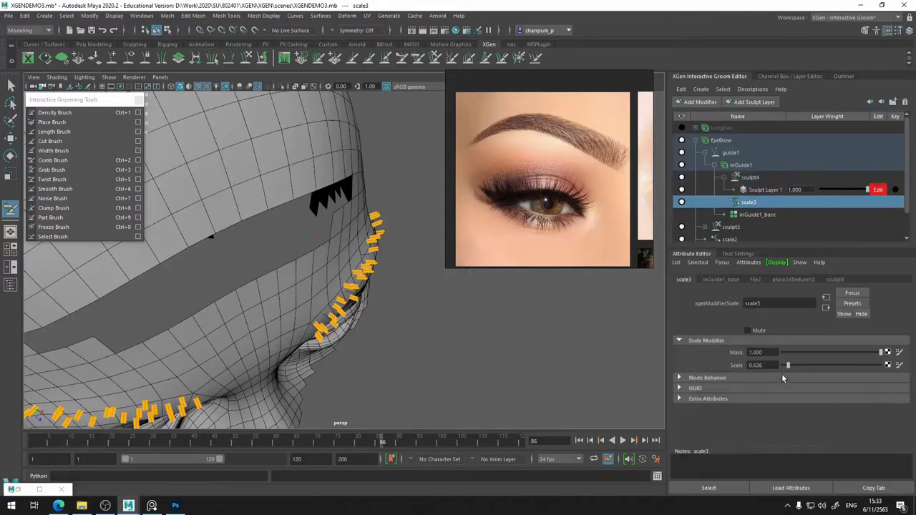
drag(792, 366, 798, 365)
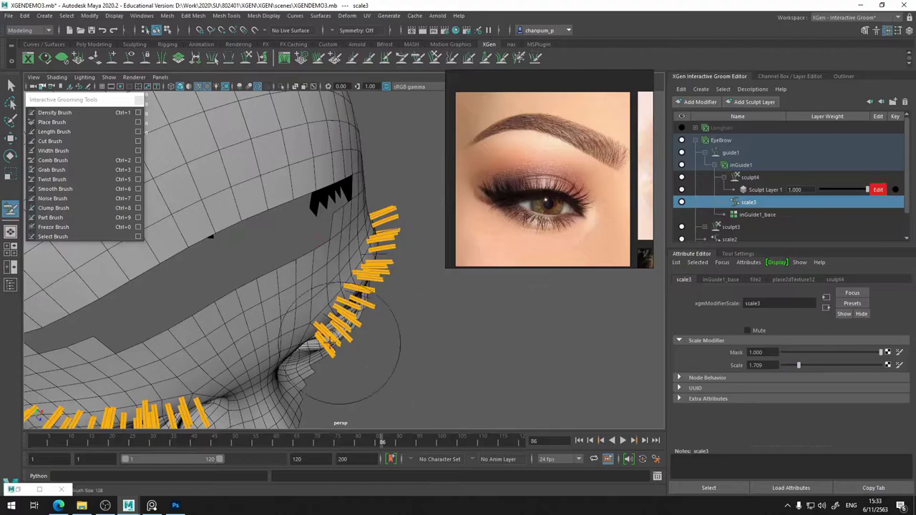
mouse_move(368, 358)
alt+mouse_down()
mouse_move(349, 347)
mouse_move(382, 363)
alt+mouse_up()
drag(797, 365, 789, 365)
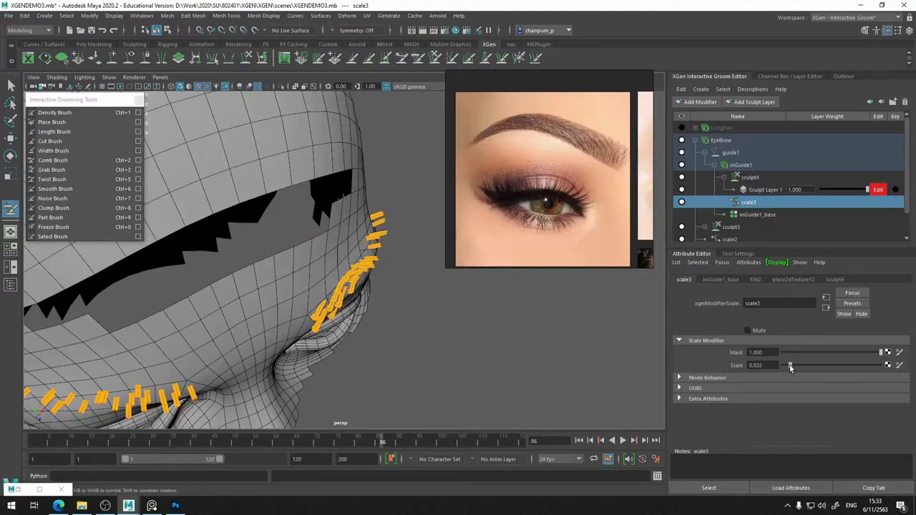
alt+drag(290, 264, 323, 237)
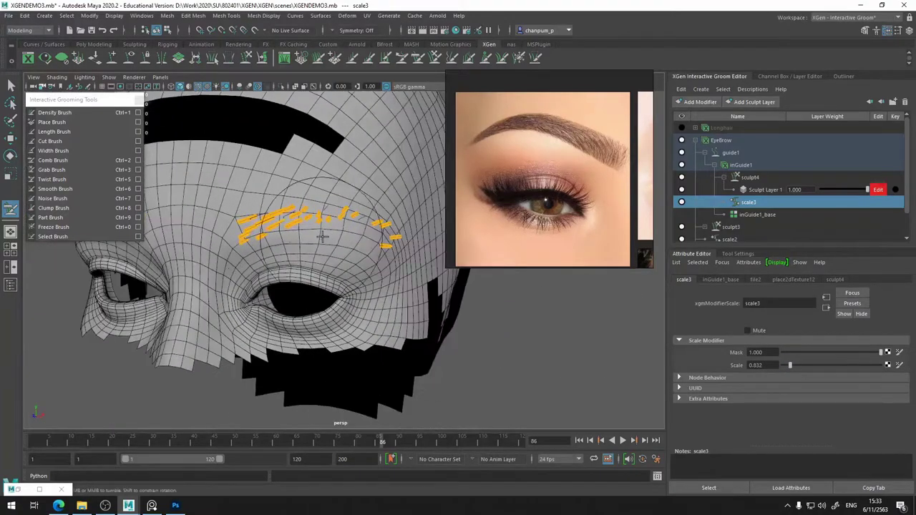
alt+drag(342, 206, 365, 317)
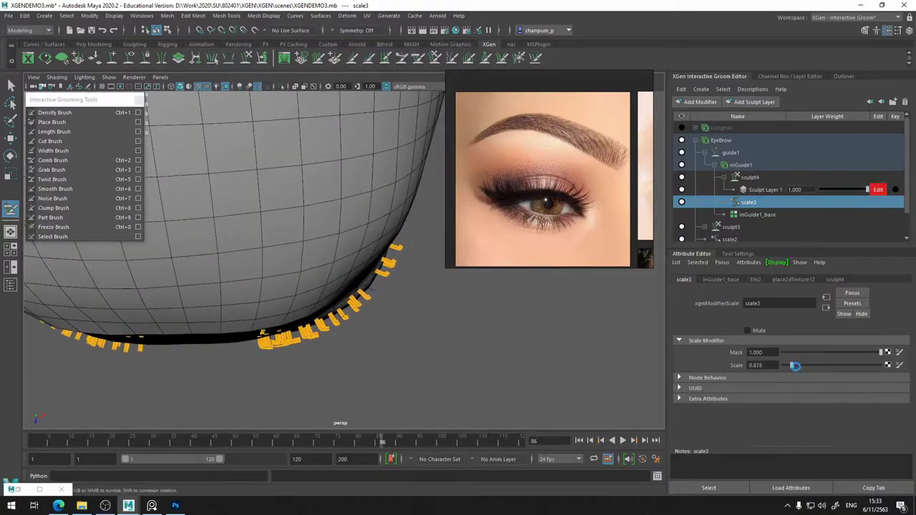
drag(794, 365, 806, 364)
mouse_move(266, 351)
alt+mouse_down()
mouse_move(277, 362)
mouse_move(272, 343)
mouse_move(365, 283)
alt+mouse_up()
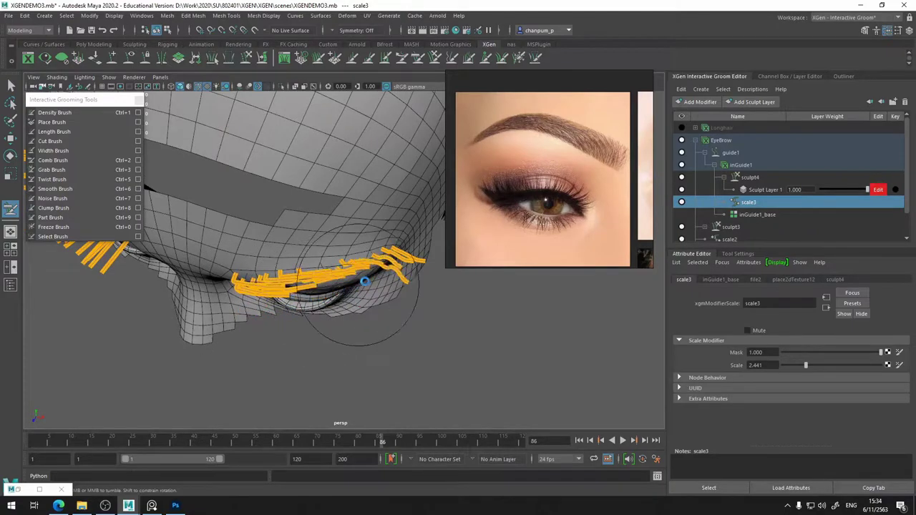
mouse_move(328, 383)
alt+mouse_down()
mouse_move(392, 228)
mouse_move(426, 218)
alt+mouse_up()
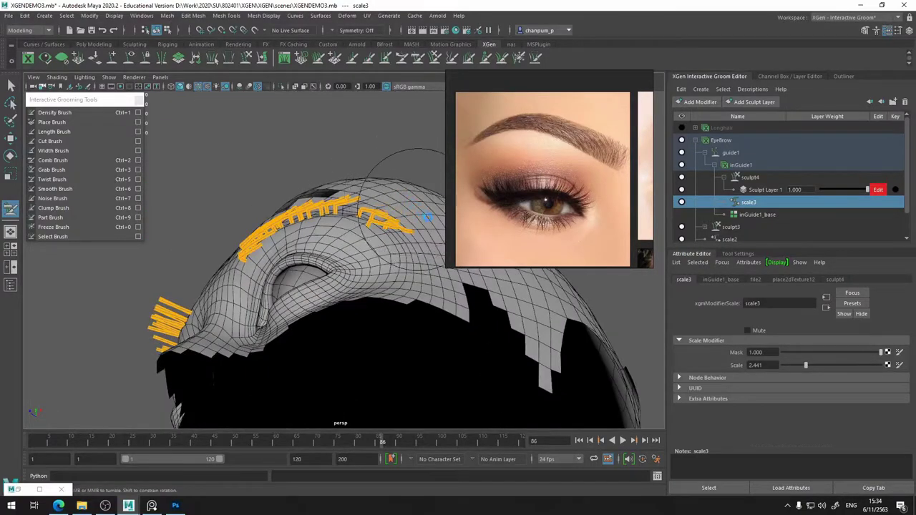
click(757, 215)
scroll(805, 415, down, 3)
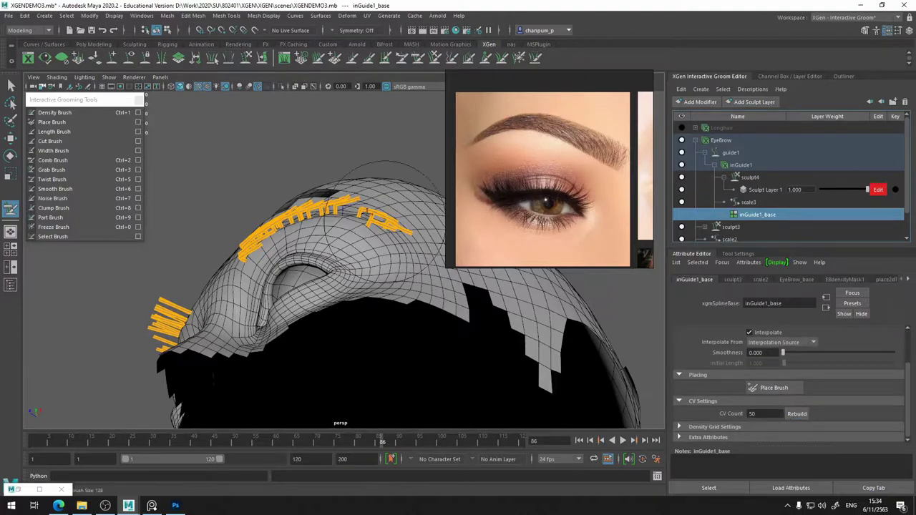
Nudge the lower brow guide slightly upward with the grab brush
mouse_move(386, 207)
alt+mouse_down()
mouse_move(351, 191)
mouse_move(374, 241)
mouse_move(300, 300)
mouse_move(421, 309)
mouse_move(365, 312)
alt+mouse_up()
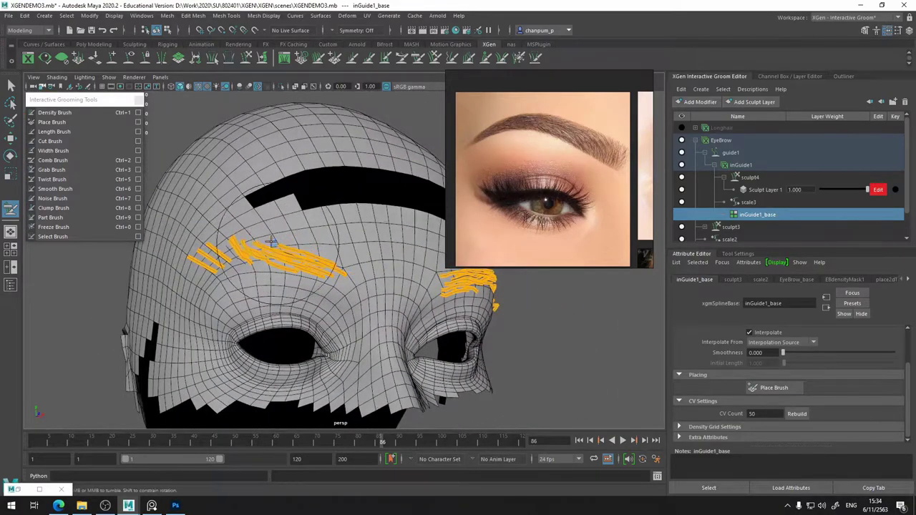
alt+drag(330, 258, 335, 275)
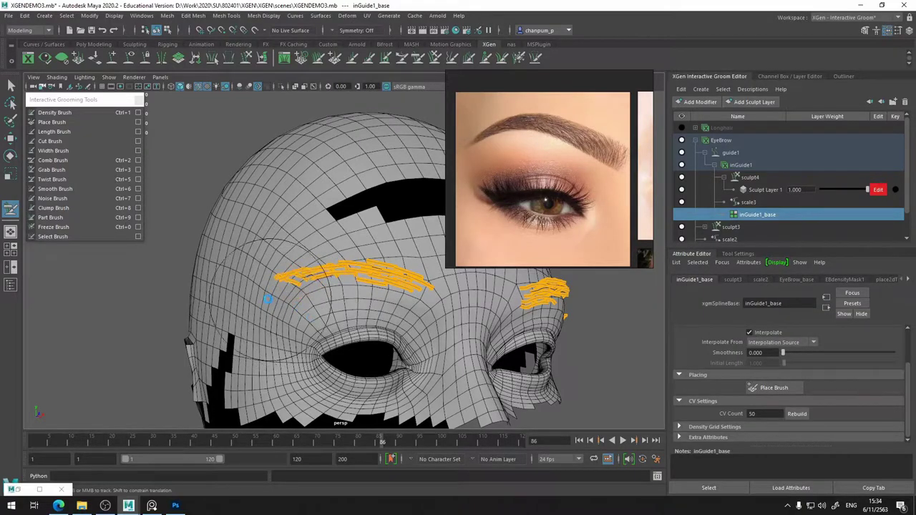
alt+drag(222, 343, 372, 327)
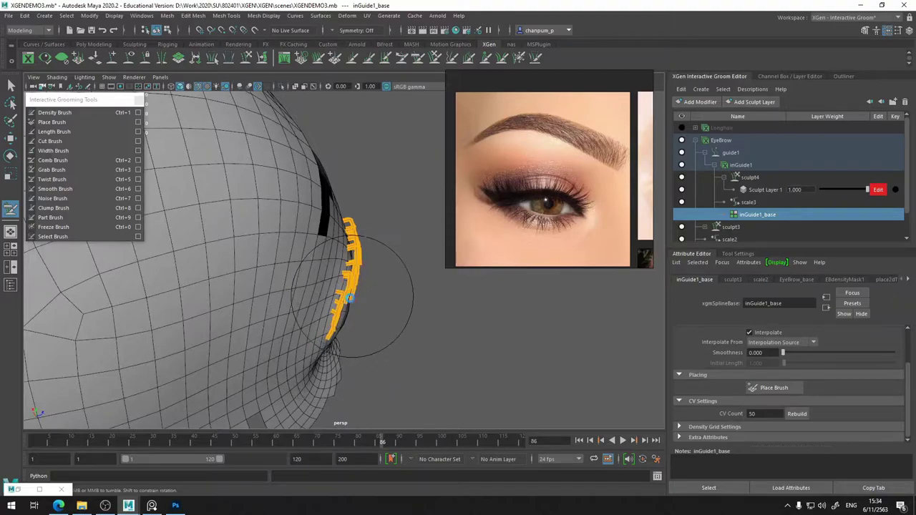
mouse_move(353, 365)
alt+mouse_down()
mouse_move(205, 327)
mouse_move(344, 353)
alt+mouse_up()
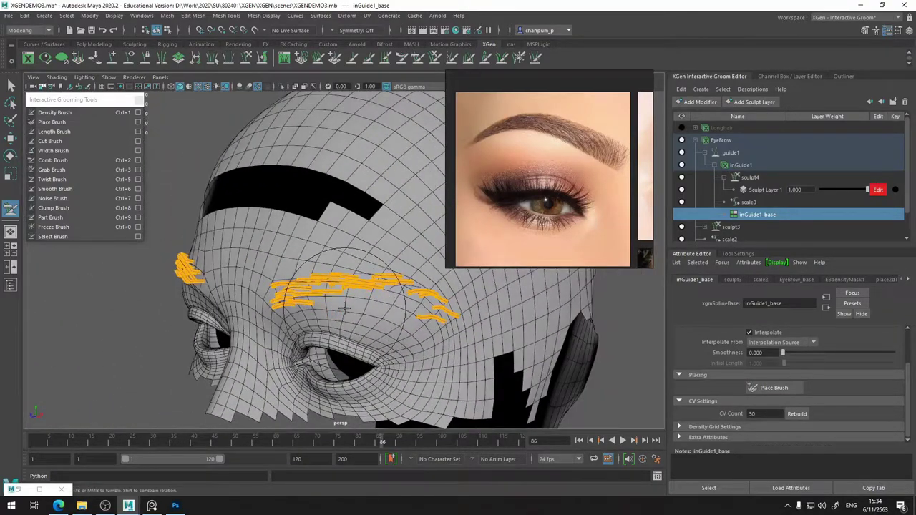
alt+drag(393, 337, 360, 333)
mouse_move(420, 328)
mouse_down()
mouse_move(481, 334)
mouse_move(402, 280)
mouse_up()
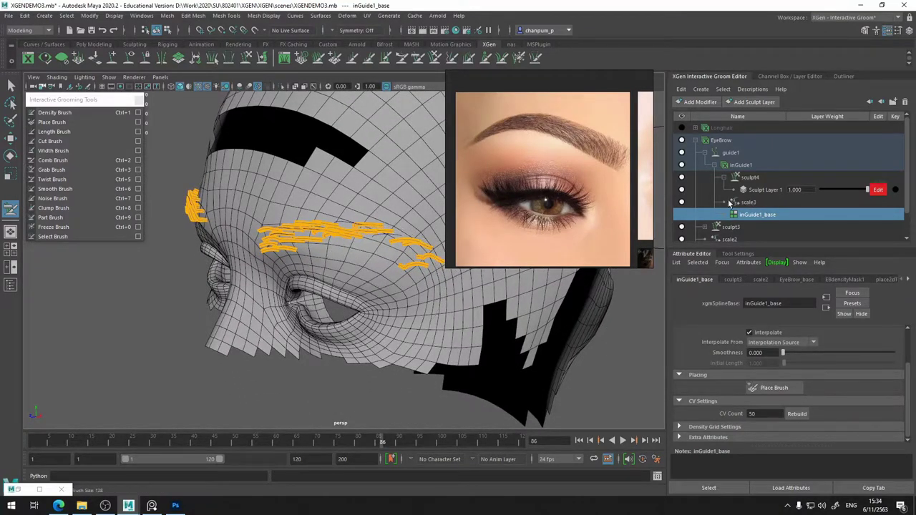
Select EyeBrow_base, then inGuide1 to show its shape attributes (Width Scale 0.120)
scroll(730, 203, down, 1)
click(747, 229)
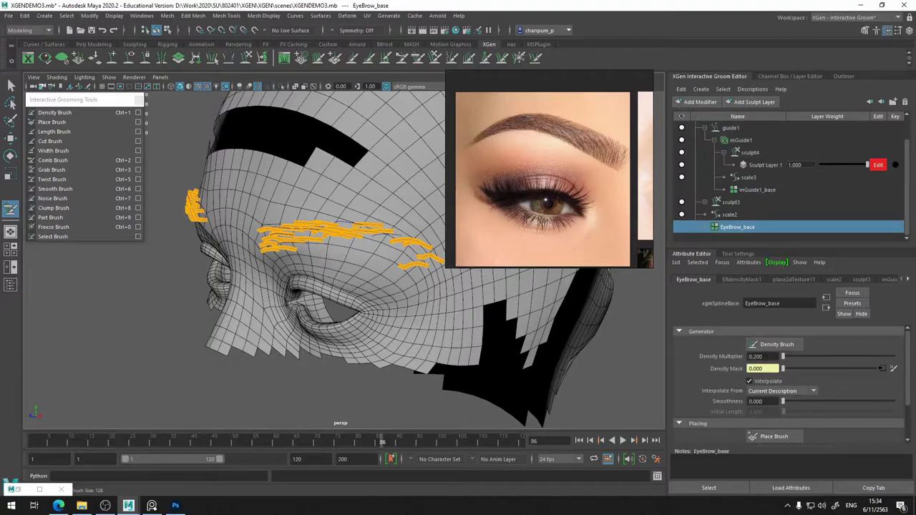
alt+drag(378, 261, 745, 320)
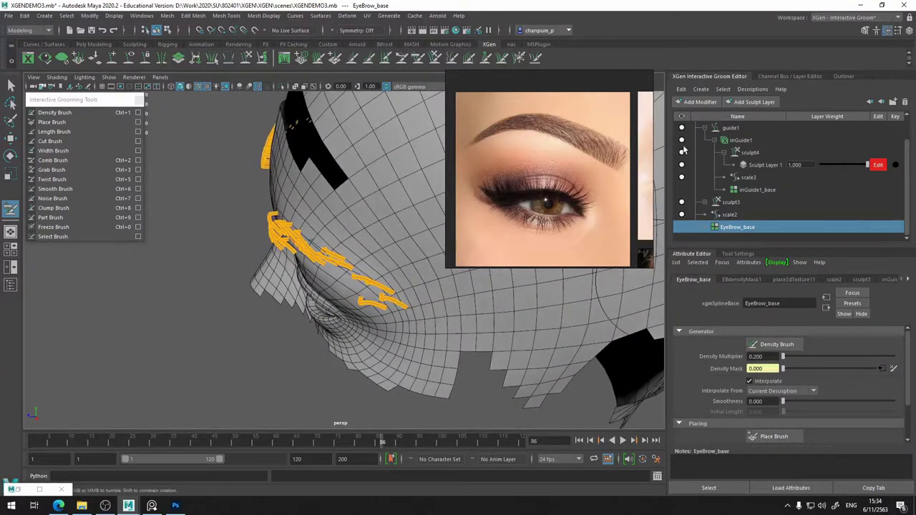
click(737, 140)
mouse_move(337, 325)
alt+mouse_down()
mouse_move(457, 296)
mouse_move(350, 328)
mouse_move(415, 382)
mouse_move(482, 374)
mouse_move(913, 418)
alt+mouse_up()
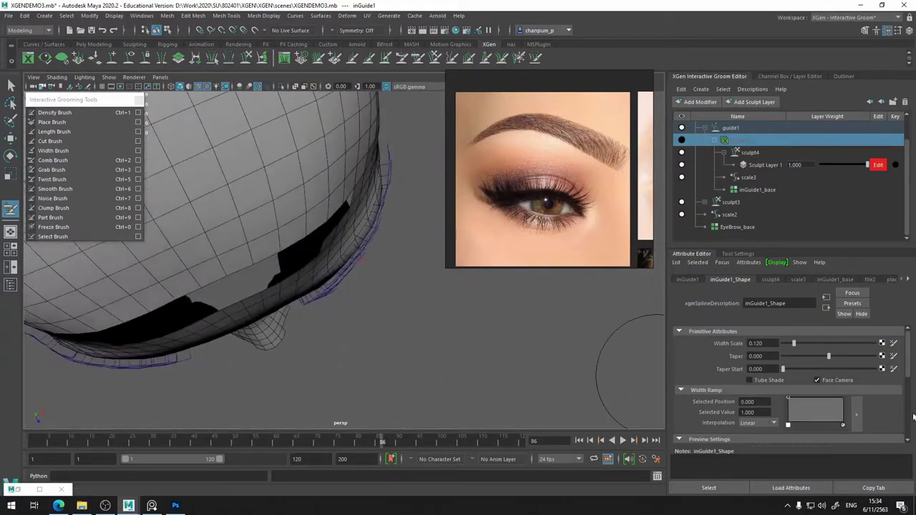
Raise inGuide1_base's guide CV Count from 50 to 100
scroll(788, 376, down, 5)
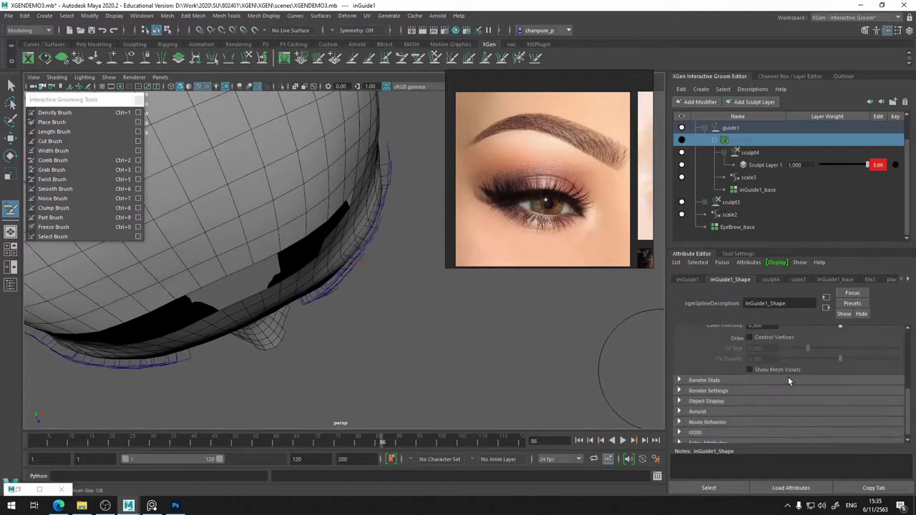
scroll(365, 329, up, 5)
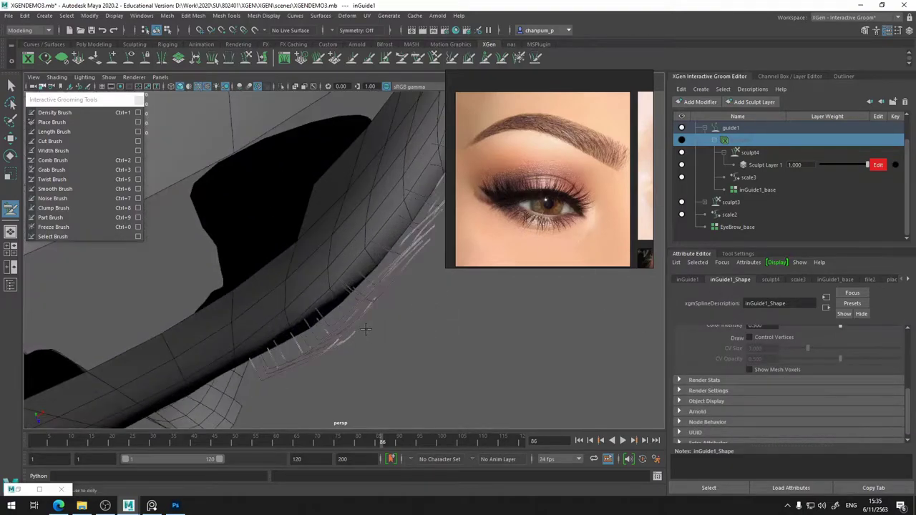
alt+middle_drag(365, 330, 378, 319)
mouse_move(378, 319)
alt+mouse_down()
mouse_move(348, 317)
mouse_move(403, 322)
mouse_move(403, 336)
alt+mouse_up()
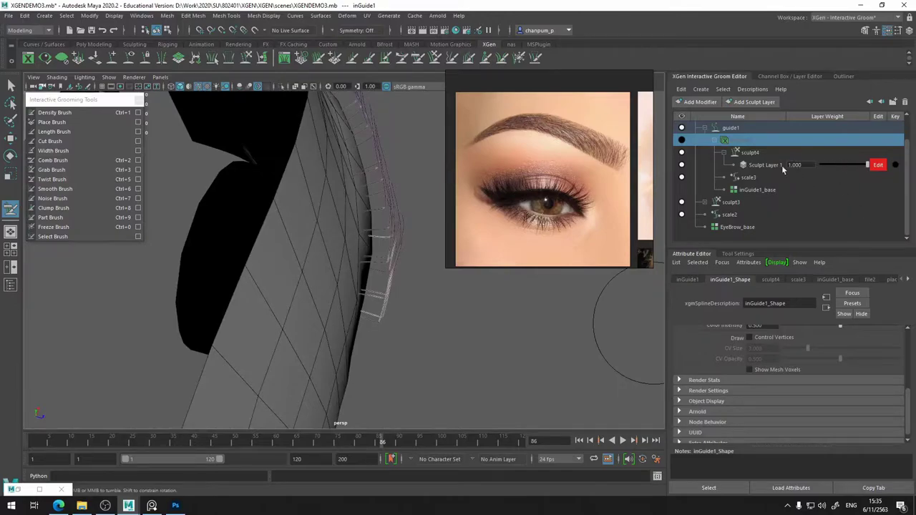
click(751, 153)
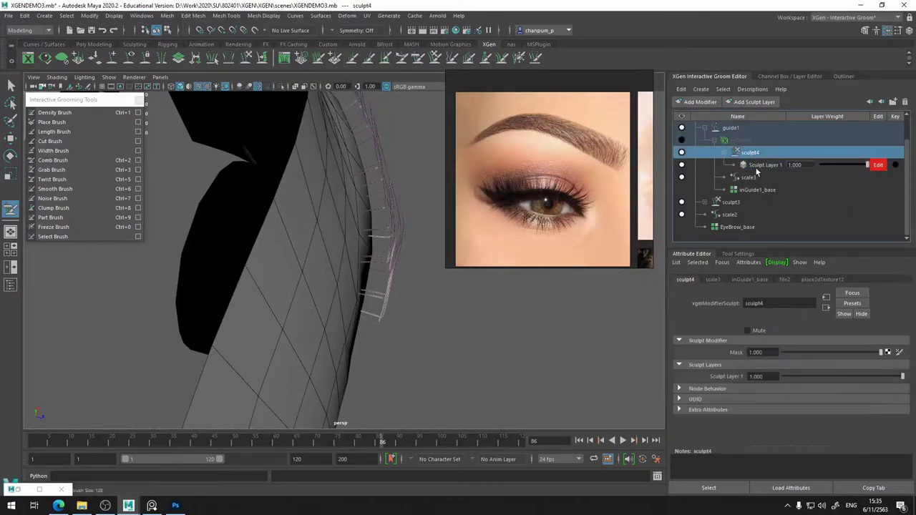
click(757, 191)
scroll(830, 386, down, 2)
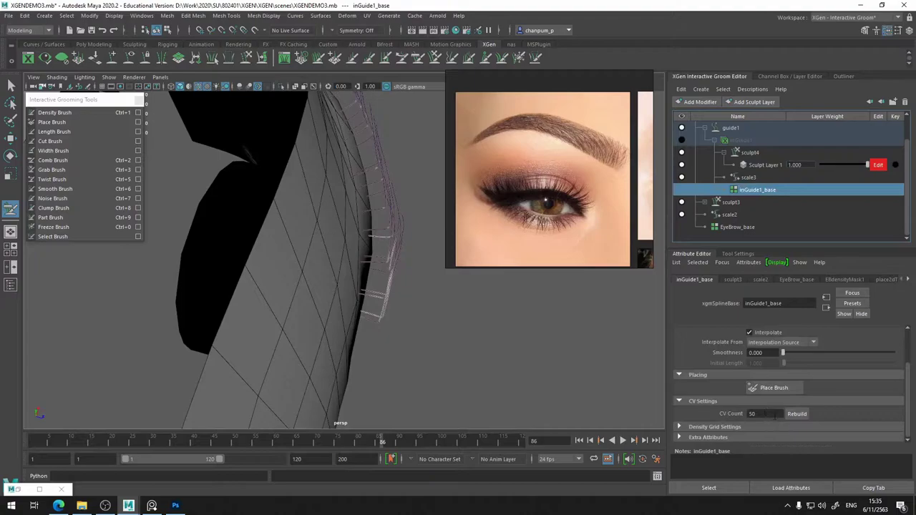
double_click(775, 414)
text(100)
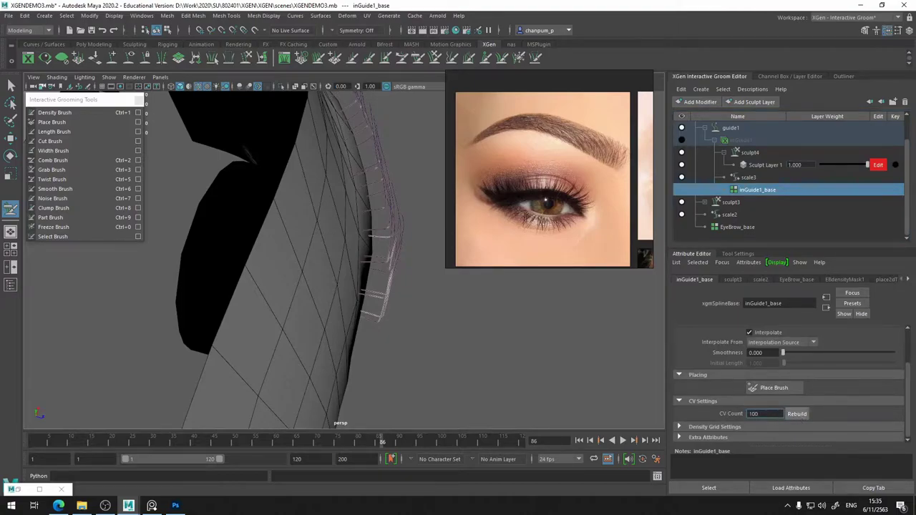
key(Return)
Select Sculpt Layer 1 and switch to the Grab Brush
click(766, 165)
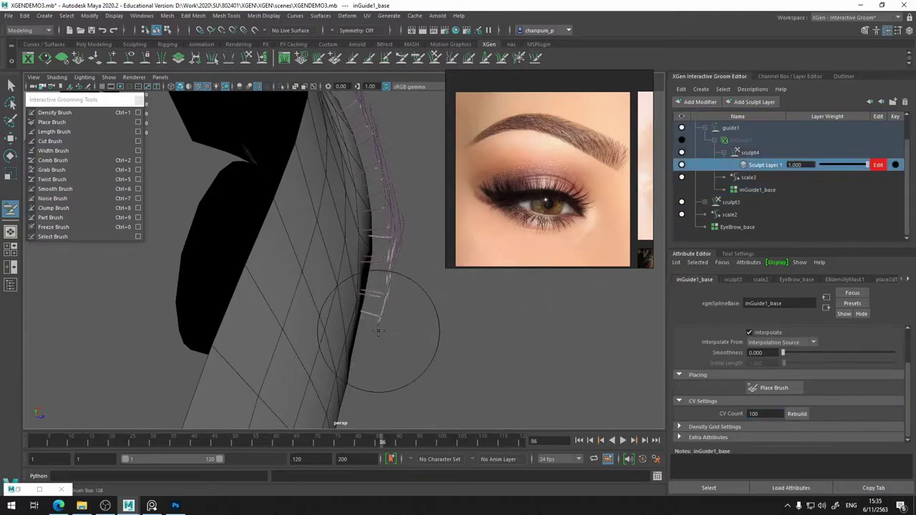
scroll(375, 318, down, 5)
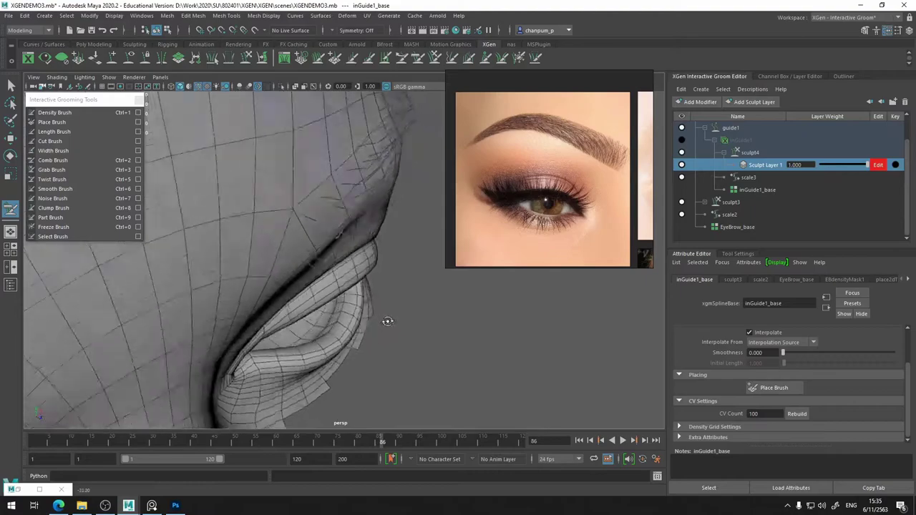
mouse_move(375, 317)
alt+mouse_down()
mouse_move(317, 285)
mouse_move(335, 307)
mouse_move(272, 258)
alt+mouse_up()
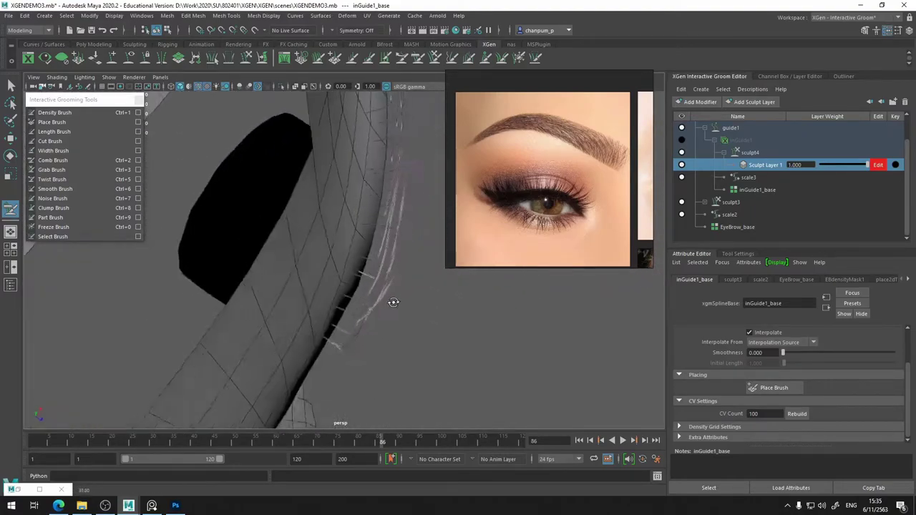
click(62, 172)
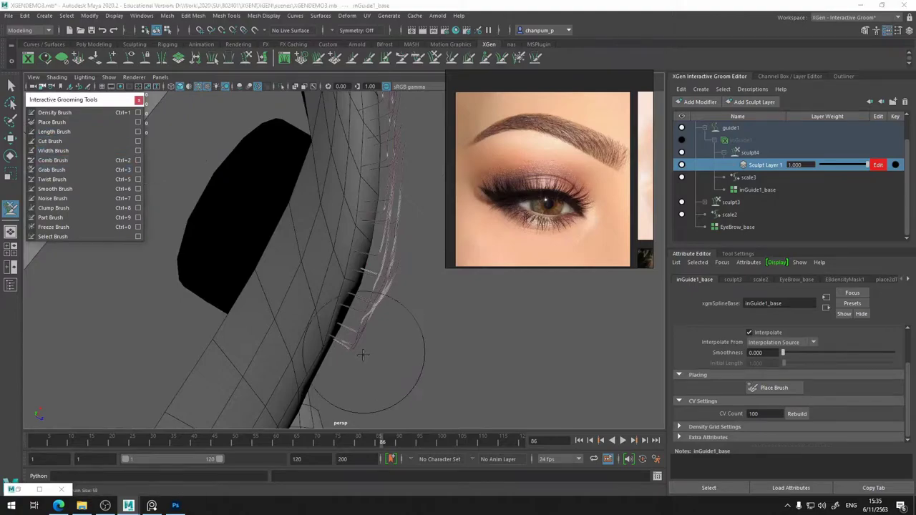
Pull the brow guides with the Grab Brush into curving clumps along the brow ridge
alt+drag(366, 313, 217, 315)
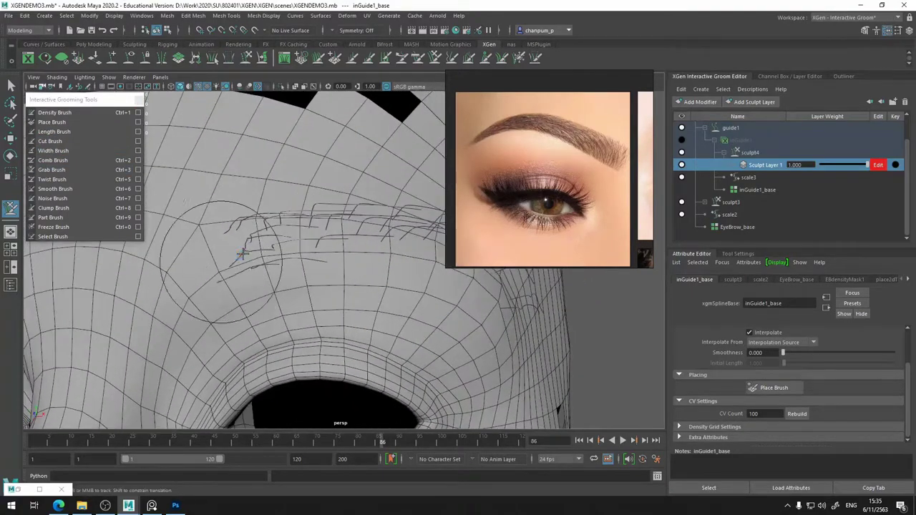
mouse_move(211, 250)
alt+mouse_down()
mouse_move(258, 310)
mouse_move(391, 368)
alt+mouse_up()
alt+drag(413, 295, 373, 375)
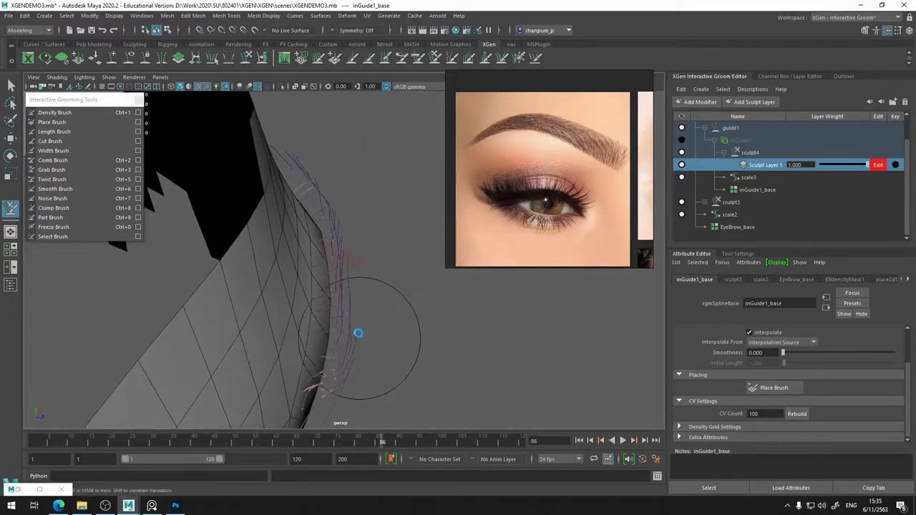
mouse_move(353, 306)
alt+mouse_down()
mouse_move(225, 333)
mouse_move(307, 358)
mouse_move(327, 205)
mouse_move(419, 296)
mouse_move(424, 276)
mouse_move(384, 315)
alt+mouse_up()
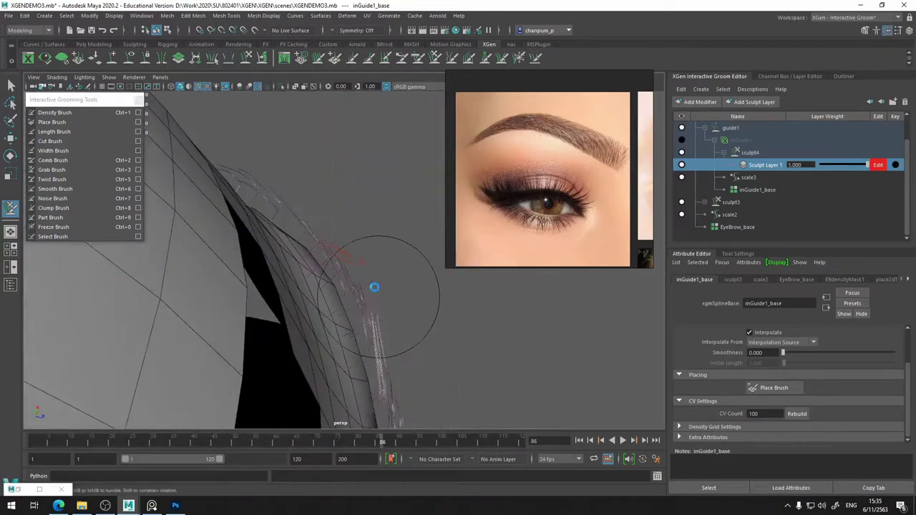
alt+drag(363, 237, 424, 327)
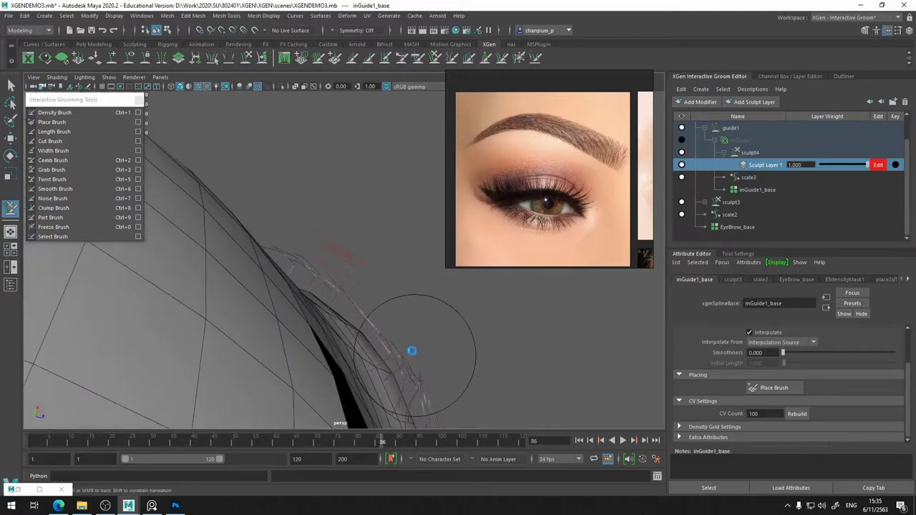
mouse_move(399, 277)
alt+mouse_down()
mouse_move(388, 229)
mouse_move(205, 225)
mouse_move(255, 213)
mouse_move(221, 337)
mouse_move(241, 358)
mouse_move(397, 301)
mouse_move(453, 302)
mouse_move(421, 301)
alt+mouse_up()
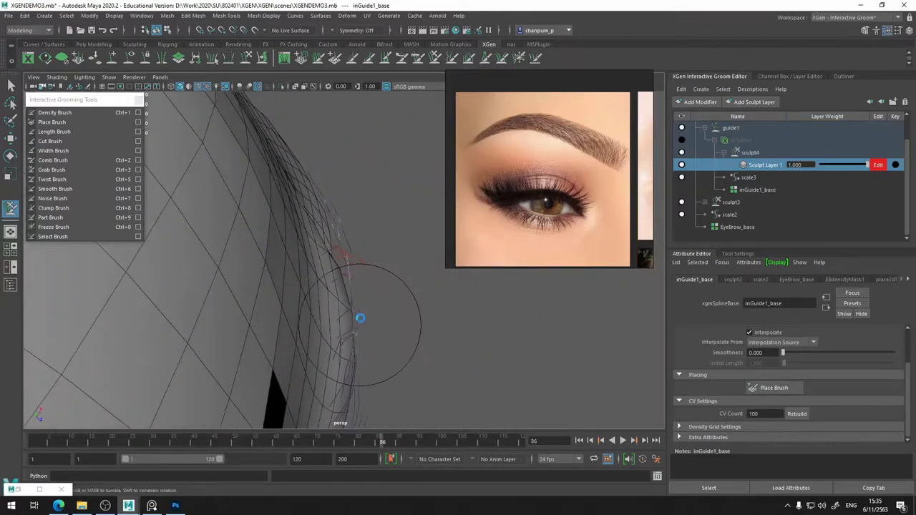
mouse_move(353, 291)
alt+mouse_down()
mouse_move(297, 327)
mouse_move(396, 324)
mouse_move(159, 331)
mouse_move(296, 303)
mouse_move(298, 380)
mouse_move(311, 309)
mouse_move(271, 322)
alt+mouse_up()
mouse_move(309, 292)
alt+mouse_down()
mouse_move(272, 253)
mouse_move(340, 293)
alt+mouse_up()
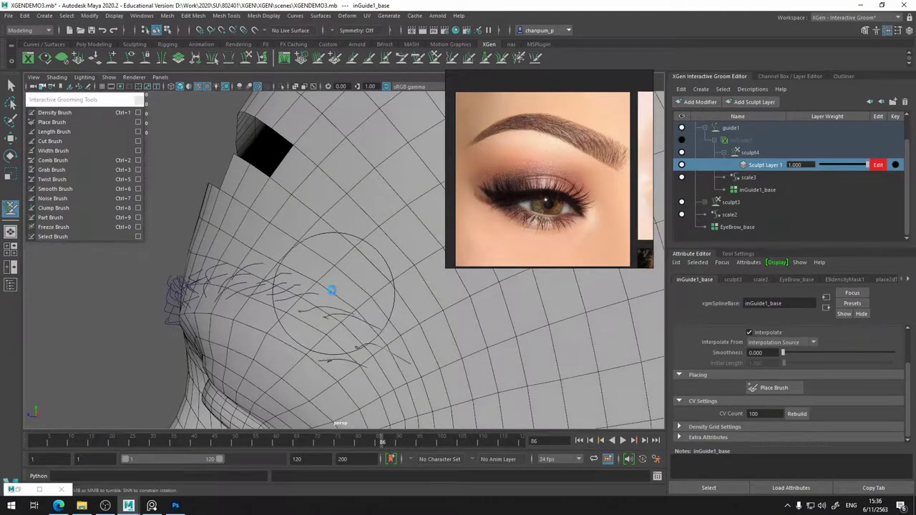
mouse_move(315, 328)
alt+mouse_down()
mouse_move(336, 280)
mouse_move(323, 312)
alt+mouse_up()
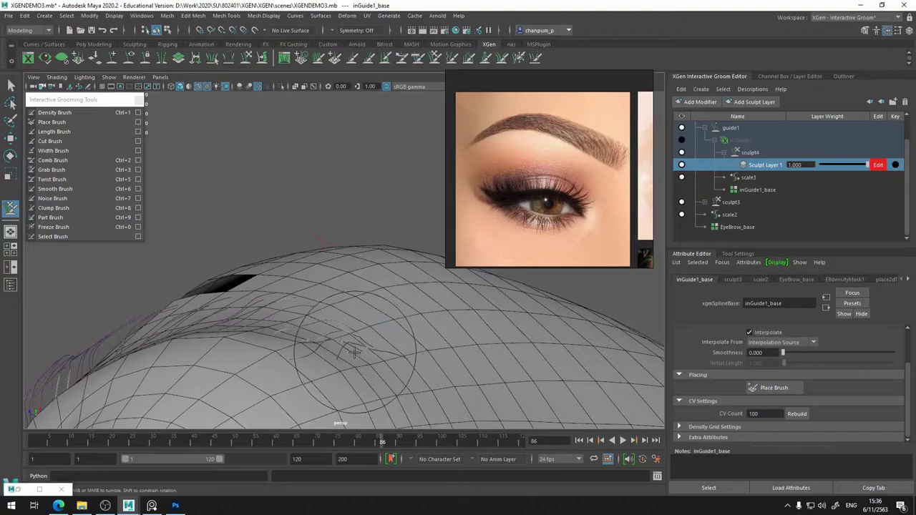
mouse_move(353, 352)
alt+mouse_down()
mouse_move(361, 383)
mouse_move(296, 358)
mouse_move(395, 348)
alt+mouse_up()
mouse_move(366, 286)
alt+mouse_down()
mouse_move(379, 319)
mouse_move(379, 261)
mouse_move(323, 265)
mouse_move(366, 243)
mouse_move(292, 295)
mouse_move(323, 327)
mouse_move(286, 361)
mouse_move(273, 249)
alt+mouse_up()
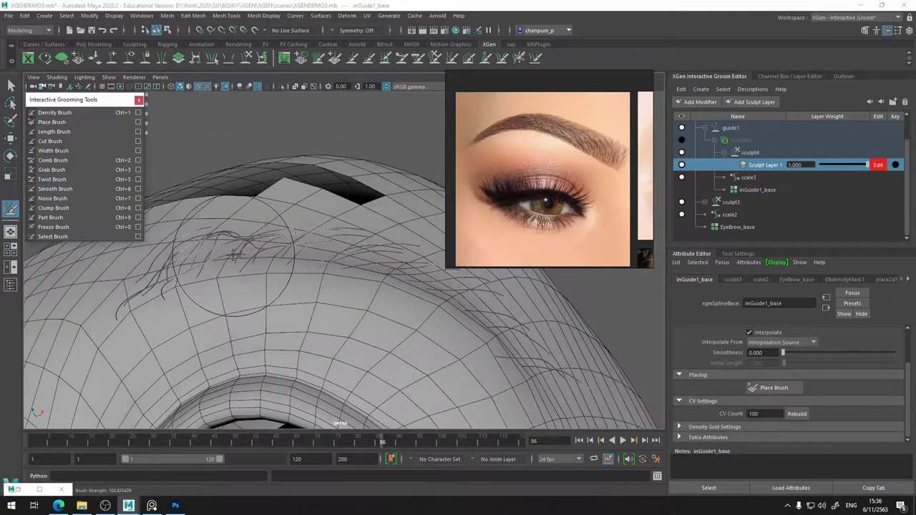
scroll(245, 238, up, 3)
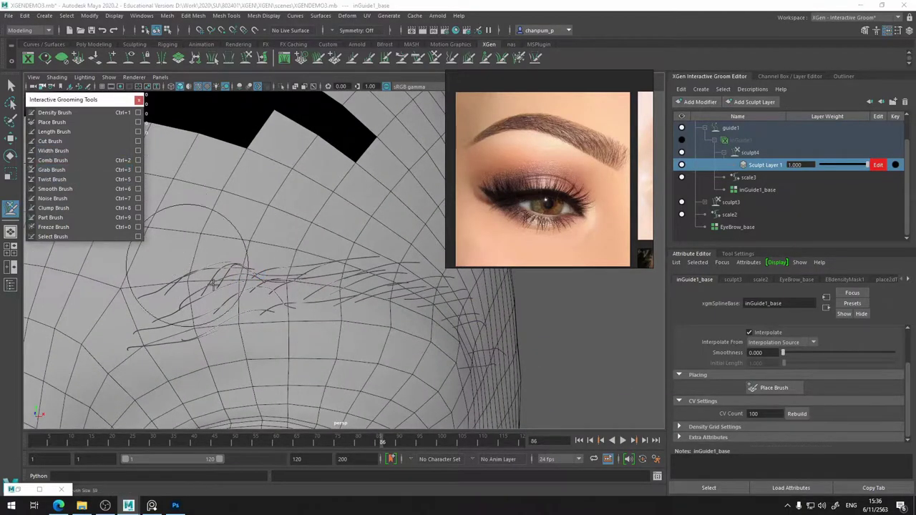
Sweep the eyebrow guides along the brow ridge toward its outer end
mouse_move(164, 213)
alt+mouse_down()
mouse_move(197, 232)
mouse_move(226, 229)
alt+mouse_up()
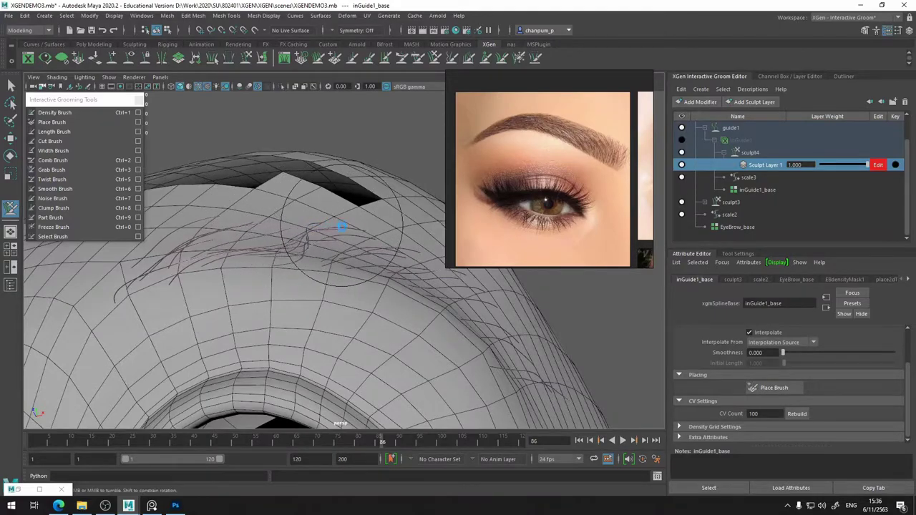
alt+drag(341, 227, 258, 194)
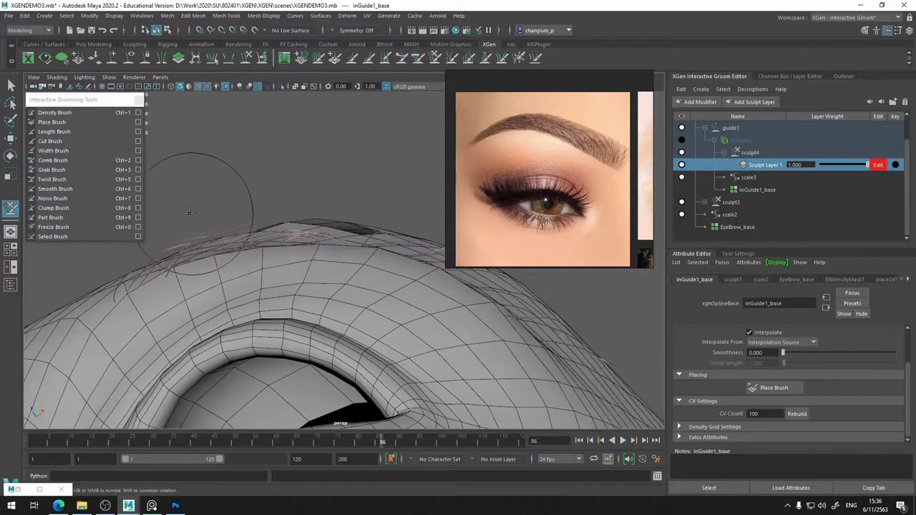
alt+drag(189, 213, 243, 324)
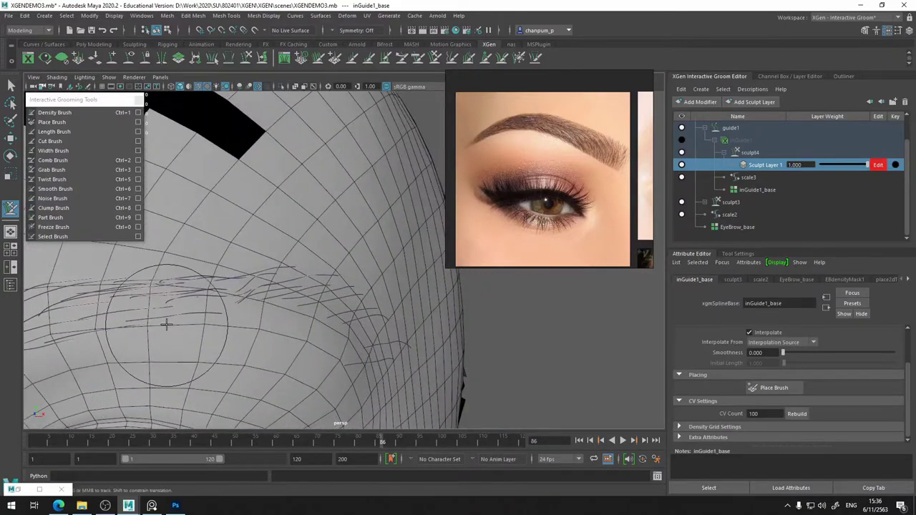
alt+drag(245, 320, 280, 267)
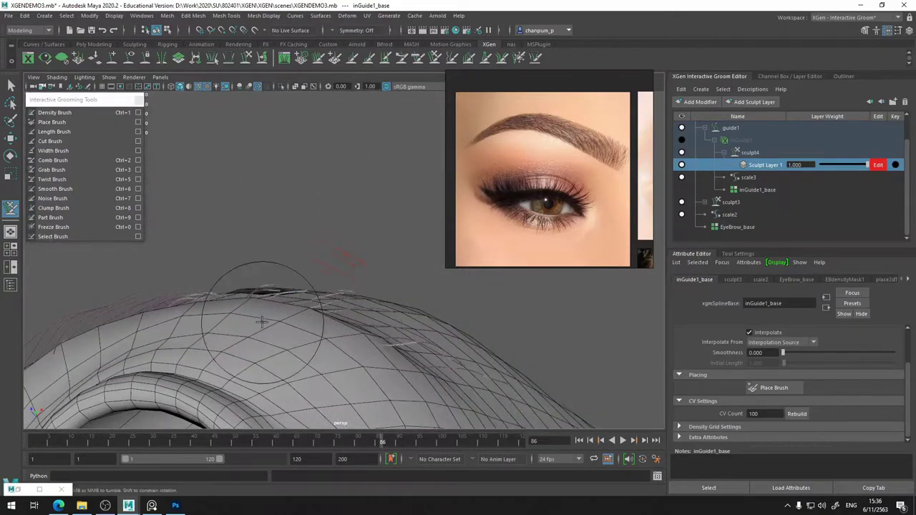
alt+drag(262, 322, 246, 315)
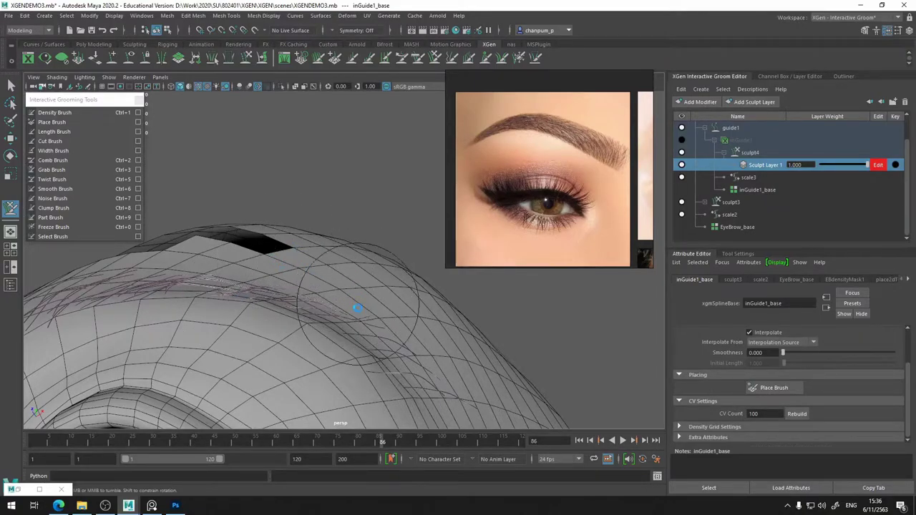
mouse_move(392, 311)
mouse_down()
mouse_move(395, 322)
mouse_move(415, 322)
mouse_move(454, 426)
mouse_move(306, 374)
mouse_move(344, 334)
mouse_move(322, 322)
mouse_move(306, 215)
mouse_move(286, 286)
mouse_move(275, 298)
mouse_move(246, 295)
mouse_up()
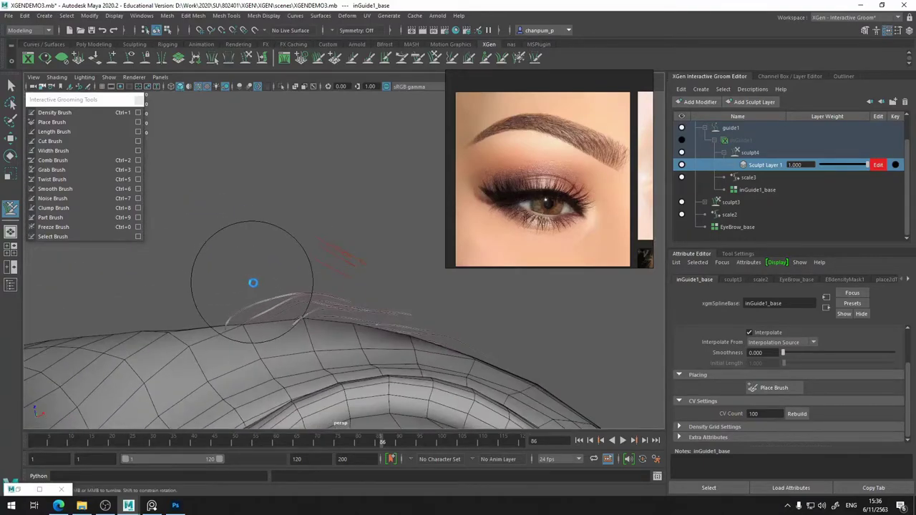
Inspect the swept brow strands in a frontal close-up of the eye
mouse_move(420, 298)
alt+middle_down()
mouse_move(365, 310)
mouse_move(266, 280)
alt+middle_up()
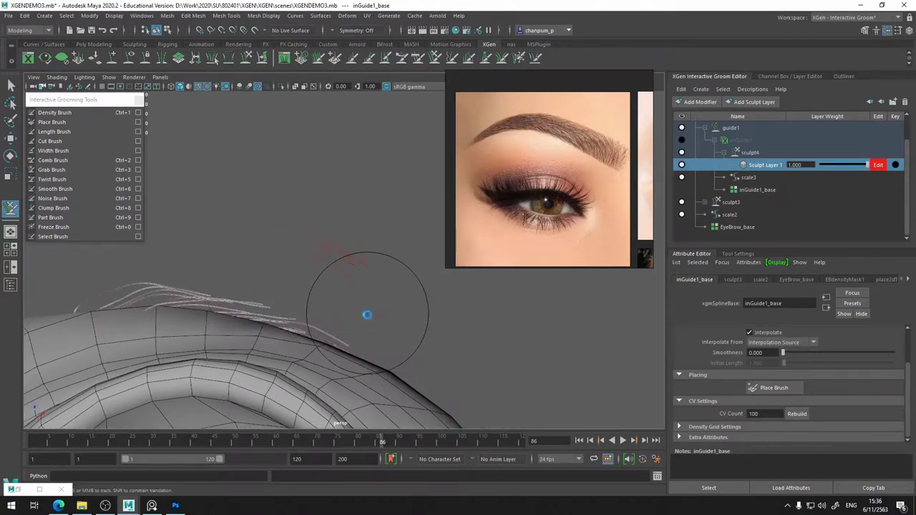
mouse_move(286, 286)
alt+mouse_down()
mouse_move(282, 321)
mouse_move(358, 348)
mouse_move(261, 310)
mouse_move(272, 319)
mouse_move(265, 329)
mouse_move(199, 312)
mouse_move(256, 337)
alt+mouse_up()
alt+middle_drag(256, 337, 379, 277)
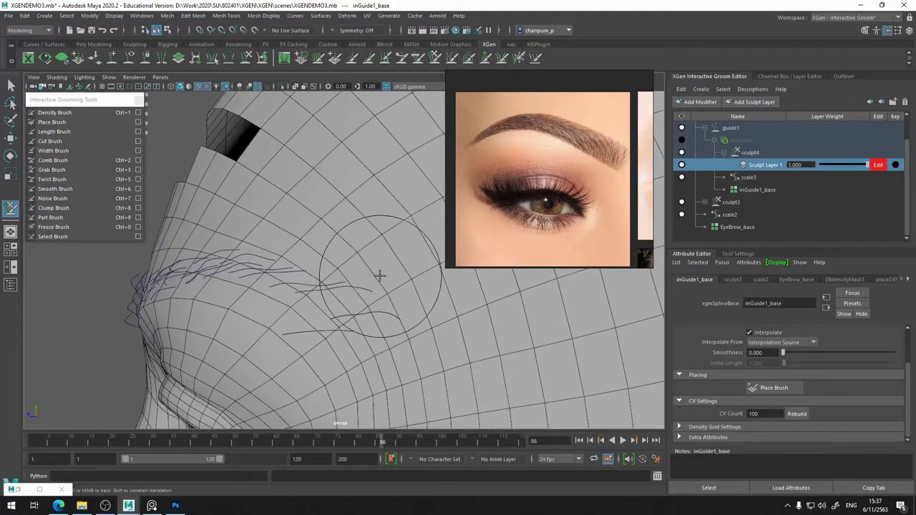
mouse_move(374, 276)
alt+mouse_down()
mouse_move(317, 291)
mouse_move(321, 272)
mouse_move(333, 303)
mouse_move(317, 300)
mouse_move(385, 333)
alt+mouse_up()
mouse_move(409, 365)
alt+mouse_down()
mouse_move(388, 380)
mouse_move(399, 370)
alt+mouse_up()
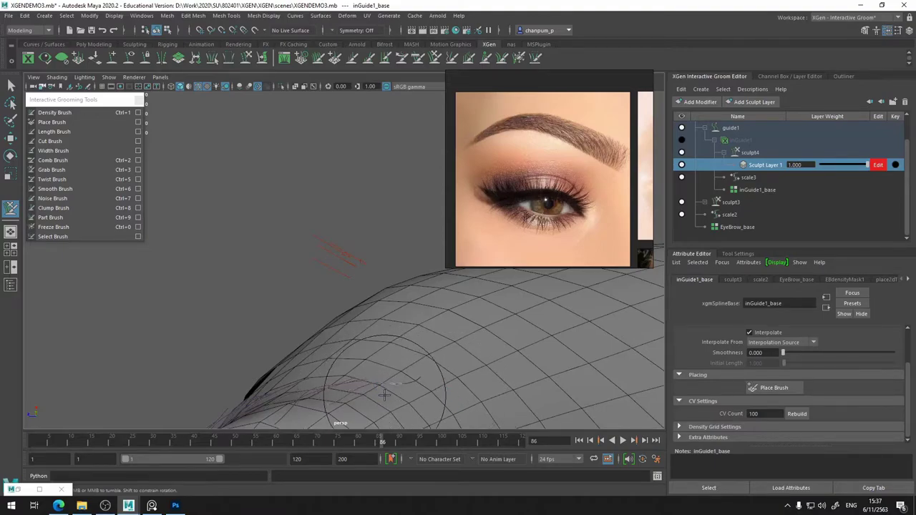
alt+drag(385, 398, 317, 375)
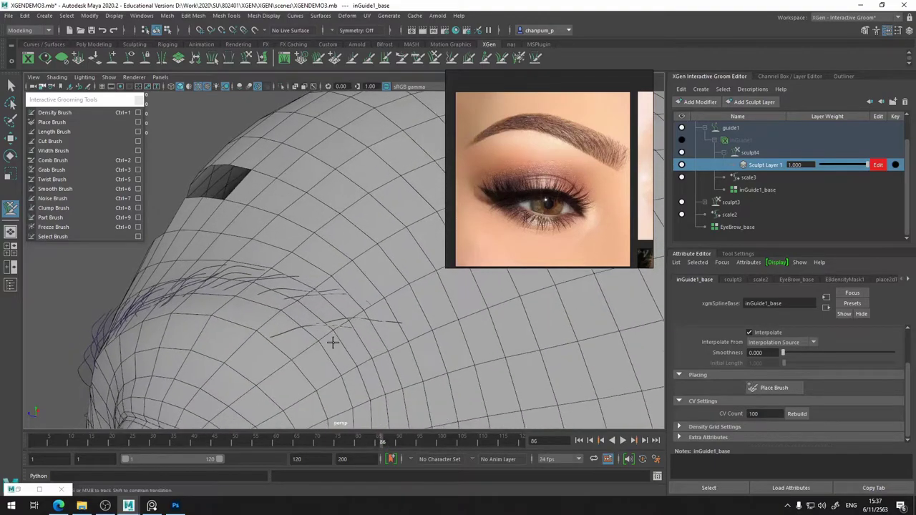
mouse_move(334, 343)
alt+mouse_down()
mouse_move(307, 371)
mouse_move(380, 376)
alt+mouse_up()
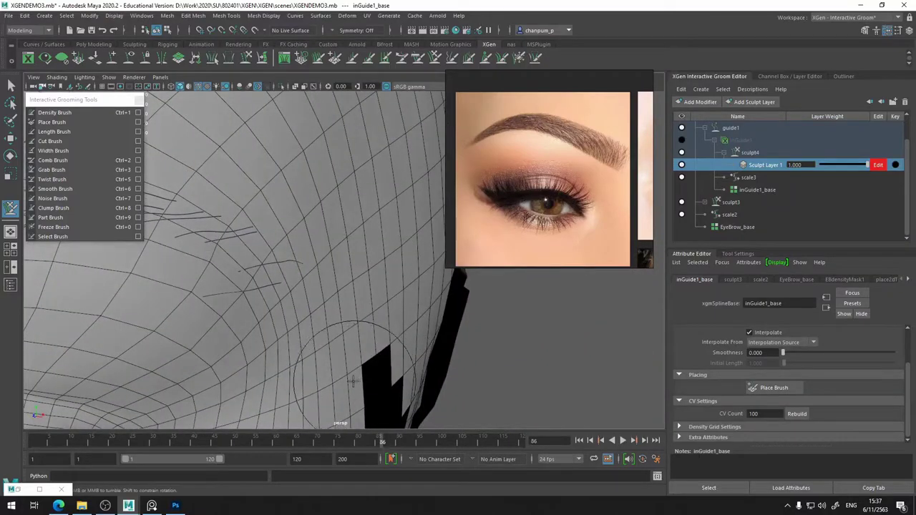
alt+drag(256, 317, 315, 337)
alt+middle_drag(315, 337, 325, 342)
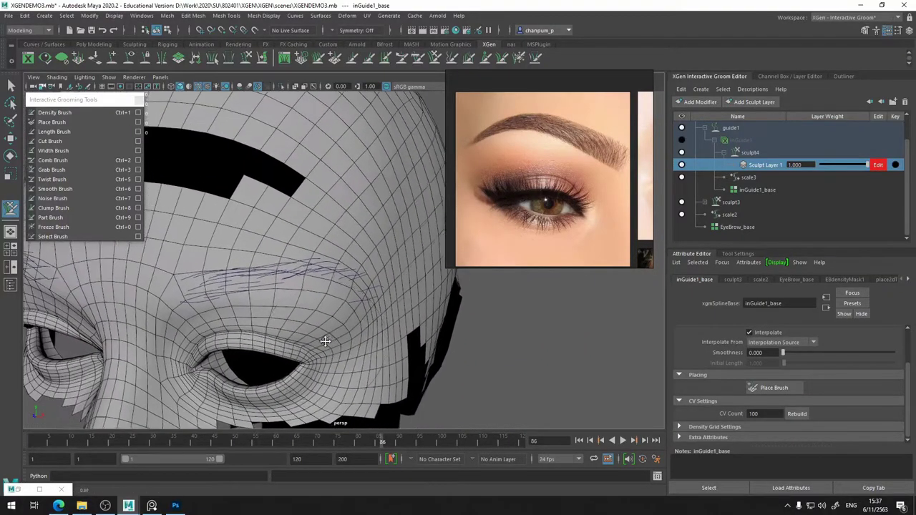
alt+drag(325, 341, 287, 321)
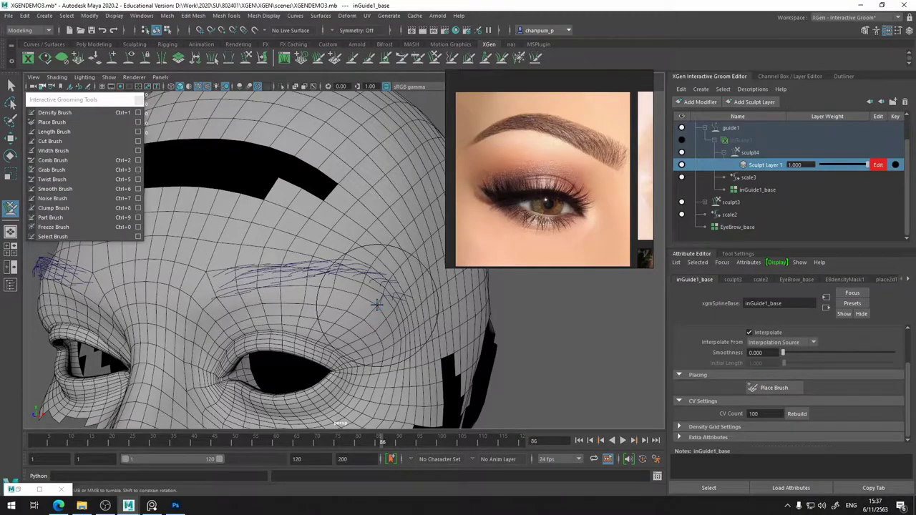
alt+drag(399, 361, 394, 362)
scroll(394, 362, up, 5)
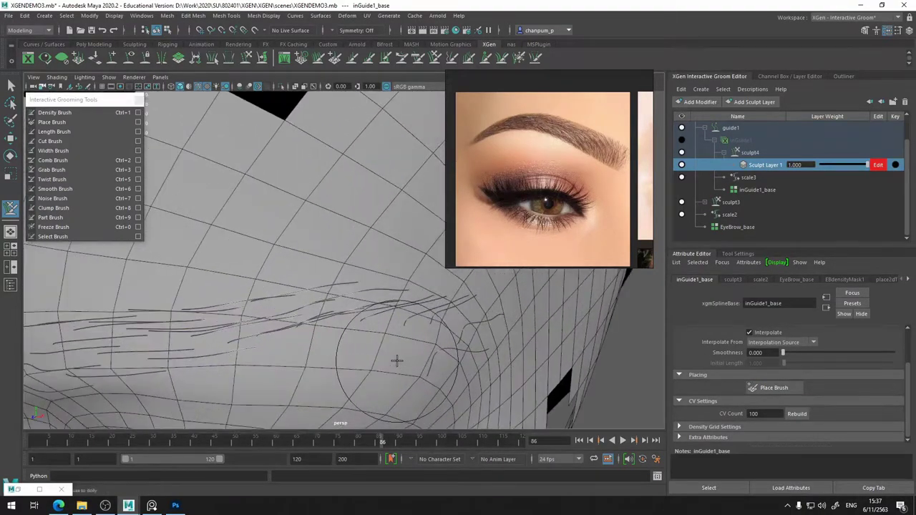
Show the inGuide1 guide curves and cut the hooked lower end off a brow guide
click(681, 141)
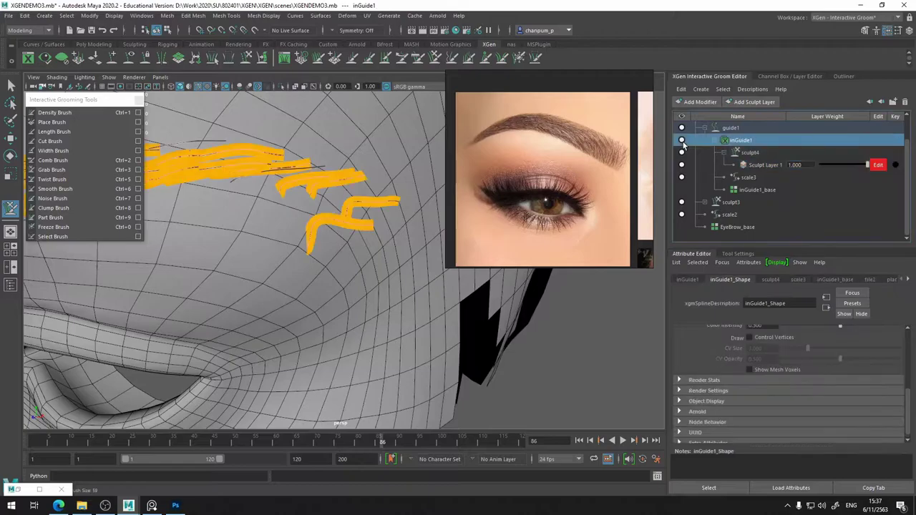
click(50, 140)
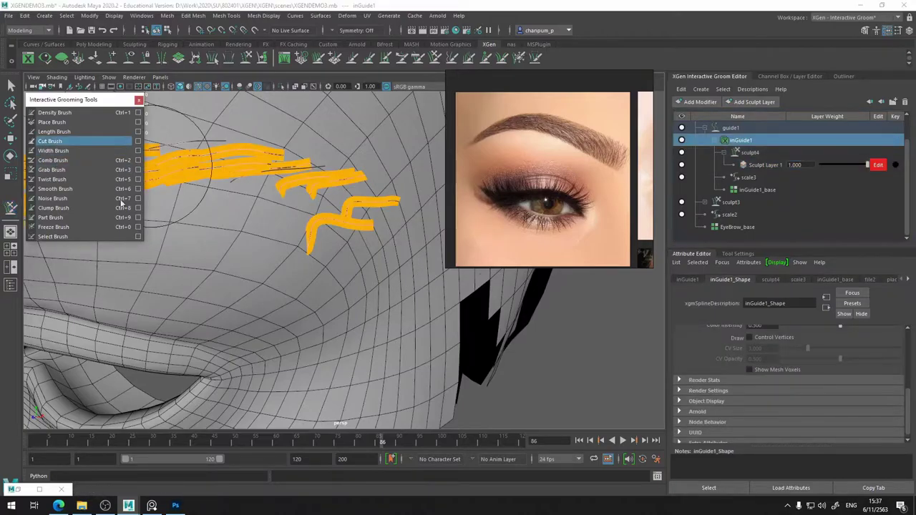
click(276, 292)
mouse_move(276, 292)
alt+mouse_down()
mouse_move(286, 317)
mouse_move(270, 270)
mouse_move(282, 278)
mouse_move(243, 332)
mouse_move(404, 265)
alt+mouse_up()
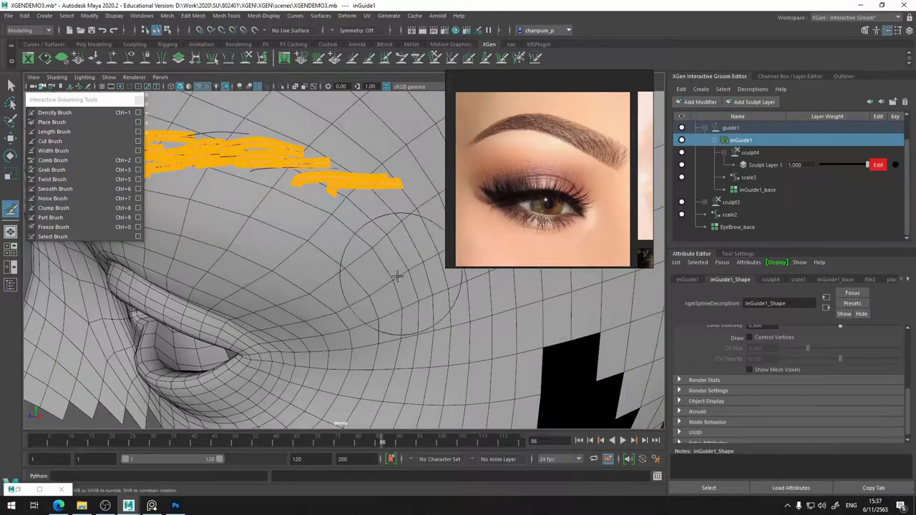
mouse_move(388, 296)
alt+mouse_down()
mouse_move(354, 265)
mouse_move(349, 344)
mouse_move(301, 186)
alt+mouse_up()
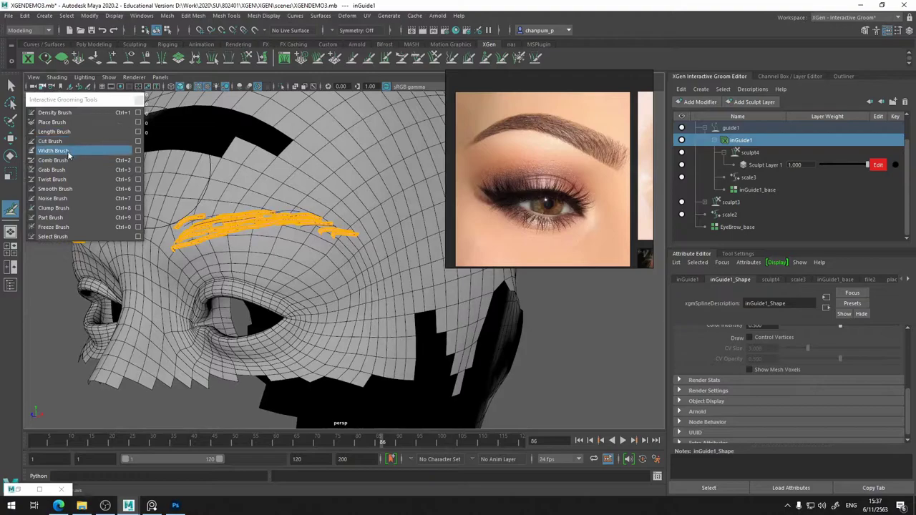
Switch grooming brush and flatten the upright mid-brow guides along the ridge
click(51, 169)
alt+drag(236, 301, 339, 247)
scroll(338, 247, up, 5)
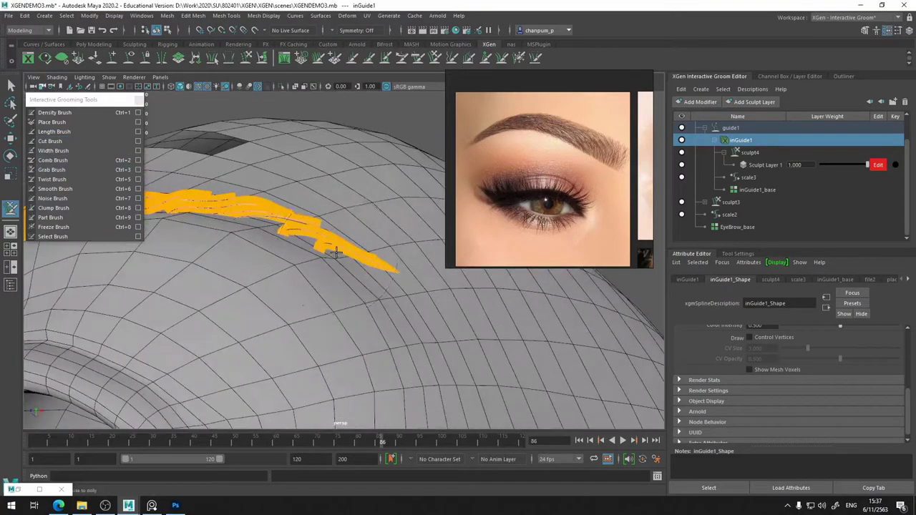
scroll(329, 272, up, 1)
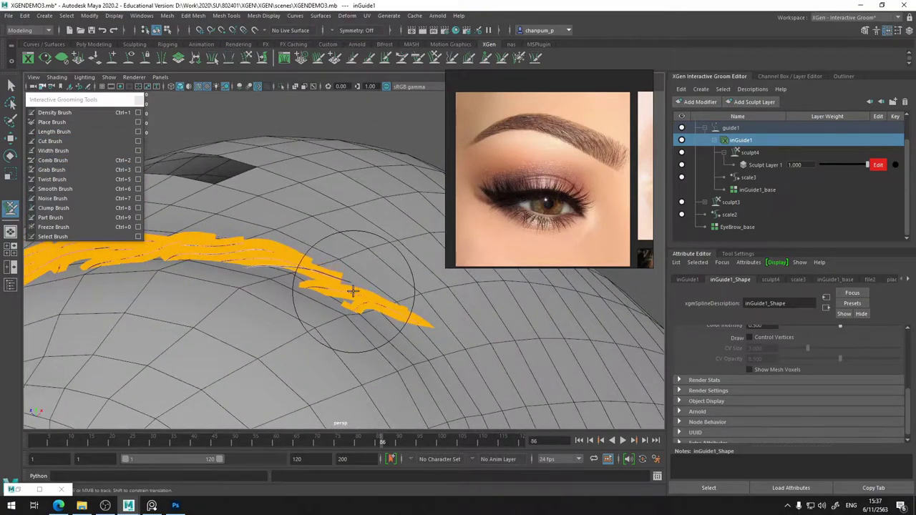
mouse_move(427, 343)
alt+mouse_down()
mouse_move(380, 278)
mouse_move(317, 287)
mouse_move(315, 296)
mouse_move(374, 303)
mouse_move(369, 260)
mouse_move(322, 236)
mouse_move(306, 214)
mouse_move(294, 229)
mouse_move(408, 343)
mouse_move(353, 301)
mouse_move(368, 299)
alt+mouse_up()
scroll(290, 232, up, 2)
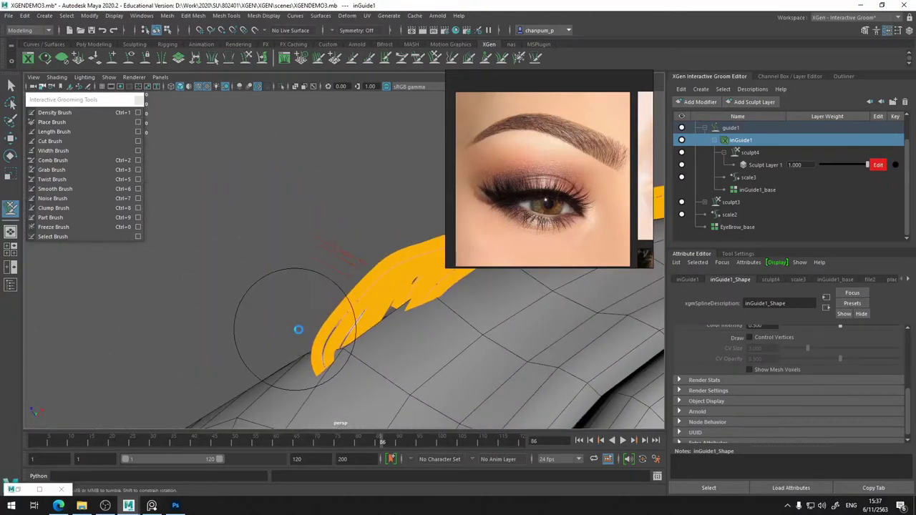
mouse_move(391, 327)
alt+mouse_down()
mouse_move(265, 389)
mouse_move(227, 308)
alt+mouse_up()
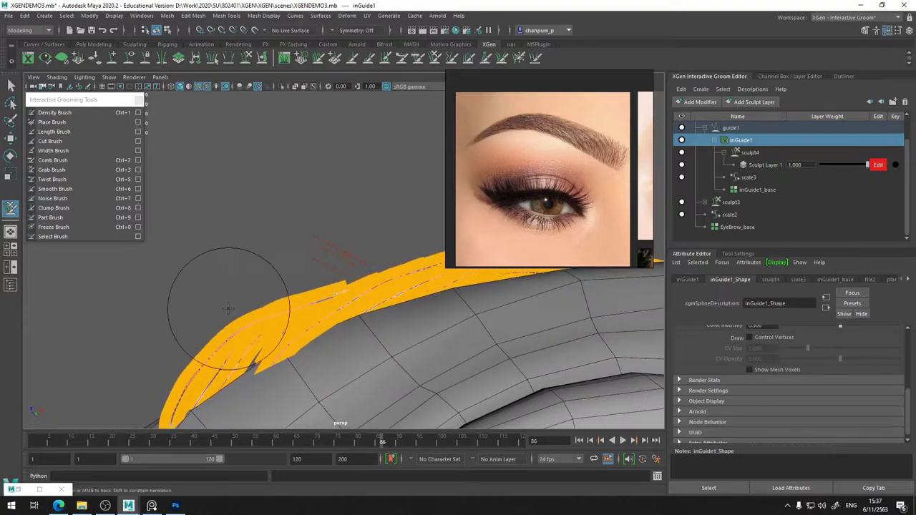
mouse_move(306, 271)
alt+mouse_down()
mouse_move(334, 311)
mouse_move(375, 331)
mouse_move(296, 272)
mouse_move(352, 322)
mouse_move(326, 276)
alt+mouse_up()
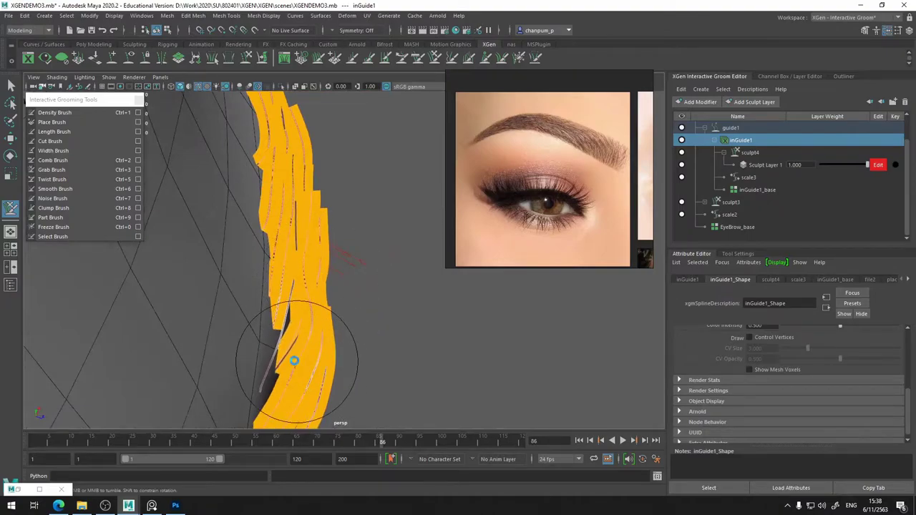
mouse_move(294, 361)
alt+mouse_down()
mouse_move(272, 337)
mouse_move(248, 353)
mouse_move(170, 317)
mouse_move(410, 362)
mouse_move(317, 317)
mouse_move(307, 358)
mouse_move(346, 406)
mouse_move(358, 344)
mouse_move(386, 283)
alt+mouse_up()
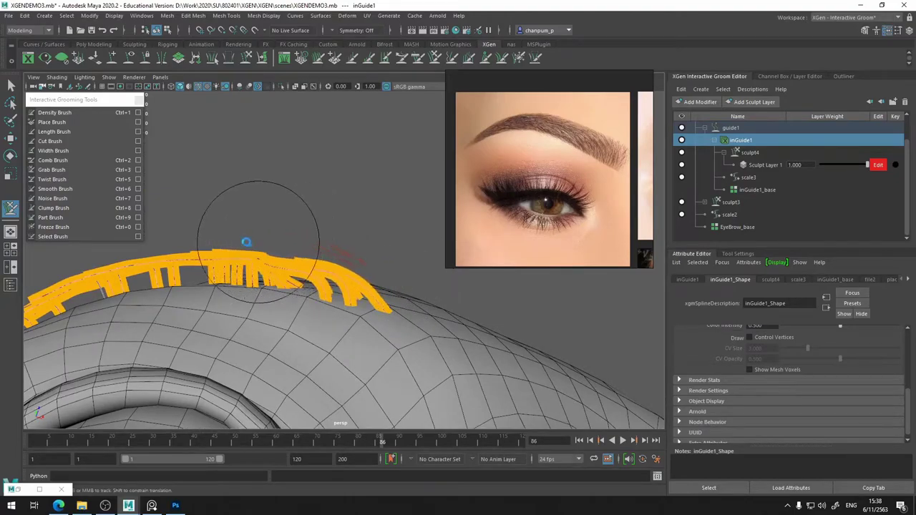
alt+drag(208, 217, 375, 276)
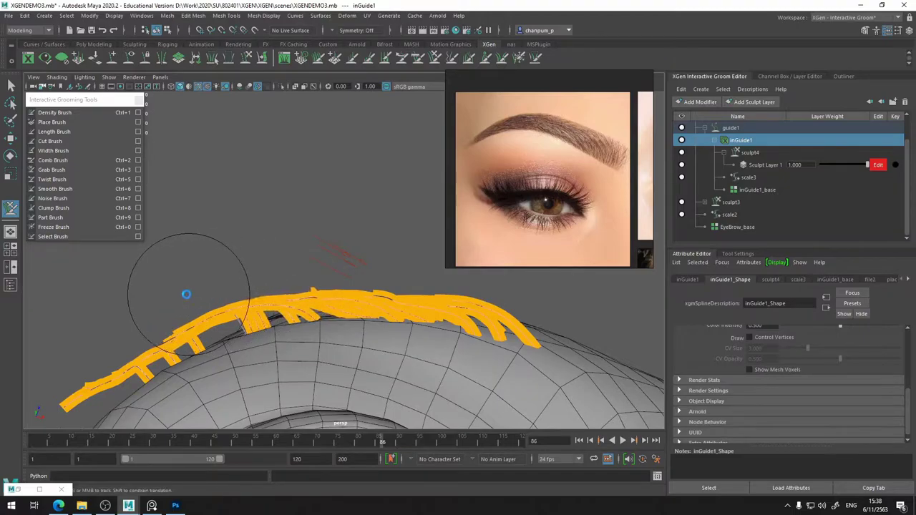
Comb and push the orange brow guides into a smooth, flat swept band across the brow
alt+drag(184, 290, 406, 294)
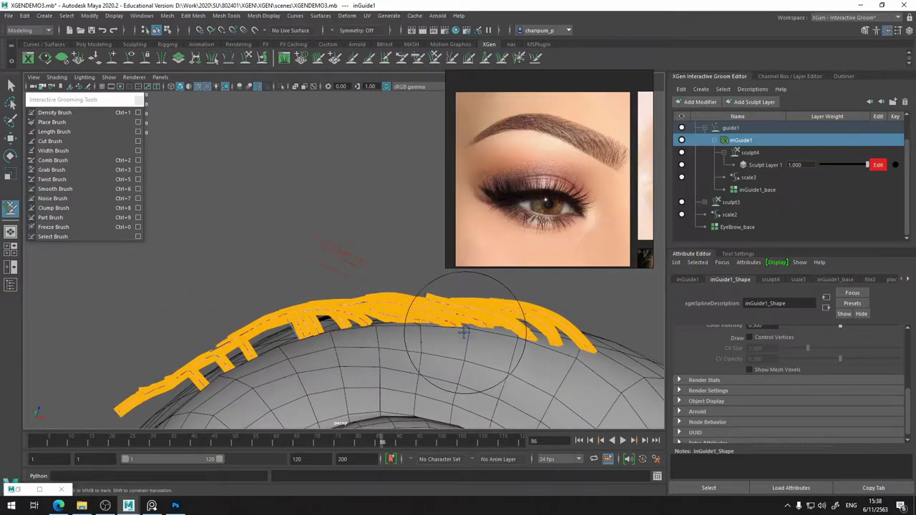
mouse_move(561, 362)
alt+mouse_down()
mouse_move(398, 337)
mouse_move(364, 294)
mouse_move(409, 348)
mouse_move(372, 315)
mouse_move(365, 214)
alt+mouse_up()
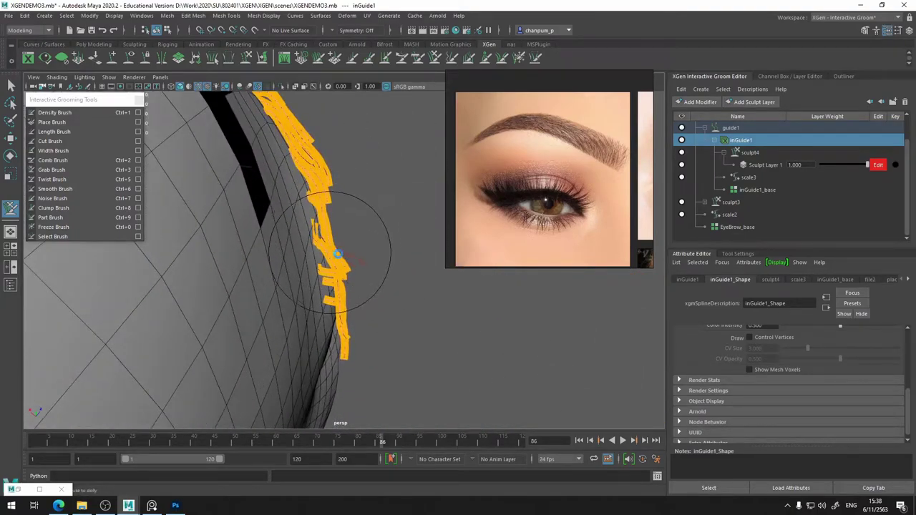
mouse_move(336, 254)
mouse_down()
mouse_move(358, 293)
mouse_move(352, 343)
mouse_up()
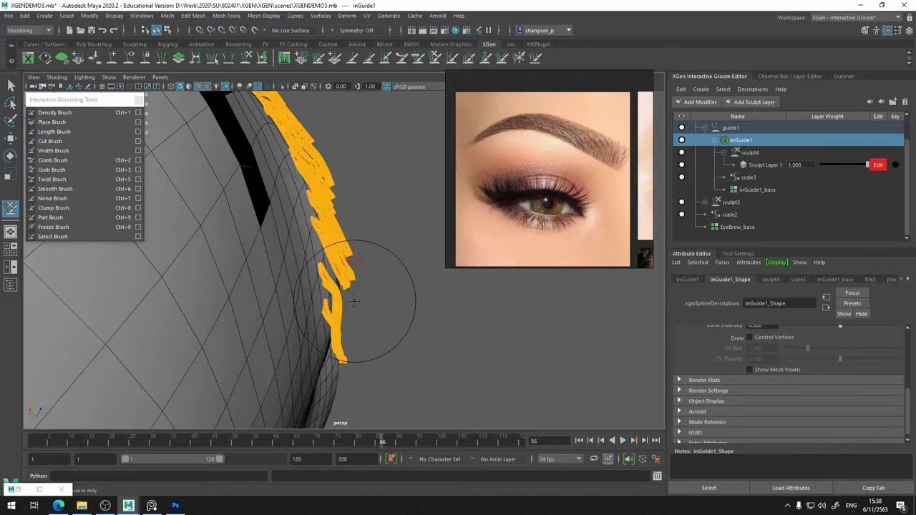
drag(370, 274, 359, 277)
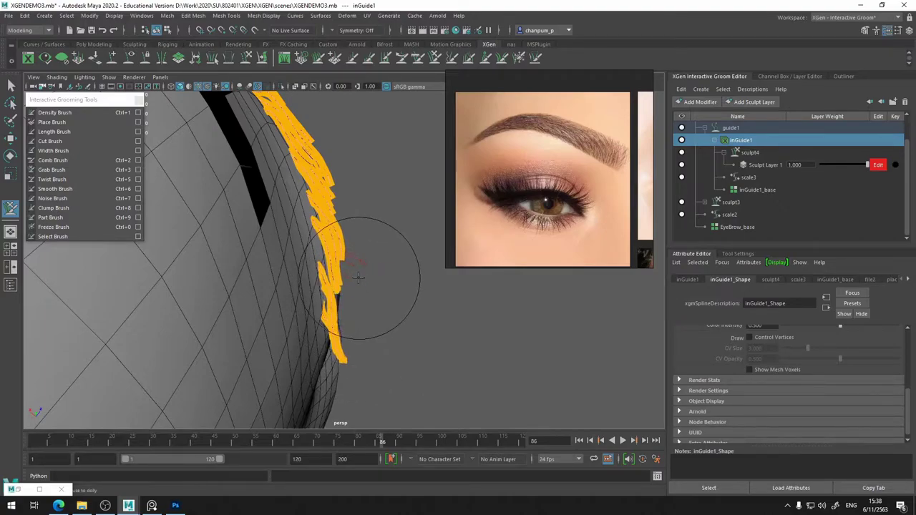
mouse_move(378, 187)
alt+mouse_down()
mouse_move(241, 179)
mouse_move(300, 268)
mouse_move(272, 200)
mouse_move(280, 190)
mouse_move(262, 272)
mouse_move(338, 298)
mouse_move(445, 415)
mouse_move(436, 260)
mouse_move(393, 312)
mouse_move(407, 308)
mouse_move(296, 260)
mouse_move(401, 225)
mouse_move(408, 256)
mouse_move(257, 287)
mouse_move(215, 317)
mouse_move(201, 351)
mouse_move(282, 339)
mouse_move(247, 324)
alt+mouse_up()
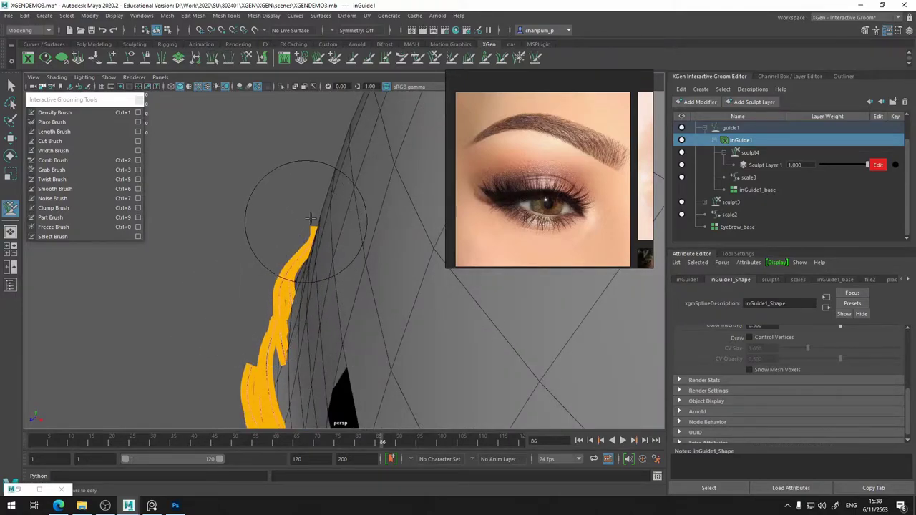
mouse_move(215, 303)
alt+mouse_down()
mouse_move(347, 315)
mouse_move(394, 300)
mouse_move(327, 276)
mouse_move(327, 340)
mouse_move(245, 311)
mouse_move(364, 311)
mouse_move(304, 338)
mouse_move(348, 351)
alt+mouse_up()
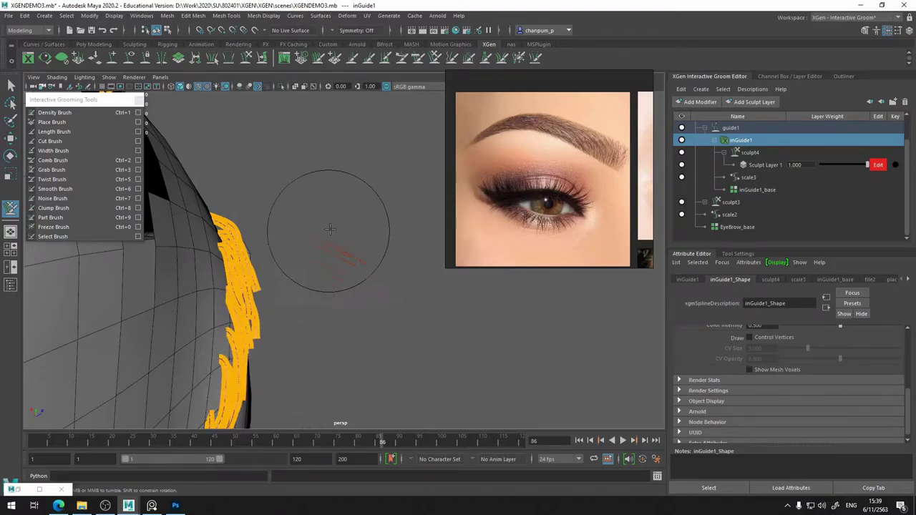
mouse_move(280, 273)
alt+mouse_down()
mouse_move(269, 261)
mouse_move(296, 293)
alt+mouse_up()
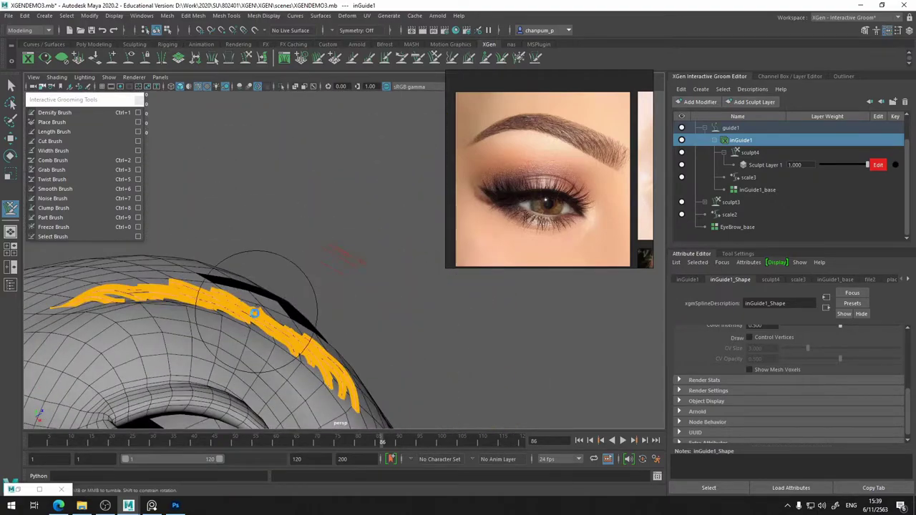
mouse_move(254, 313)
alt+mouse_down()
mouse_move(312, 364)
mouse_move(364, 341)
alt+mouse_up()
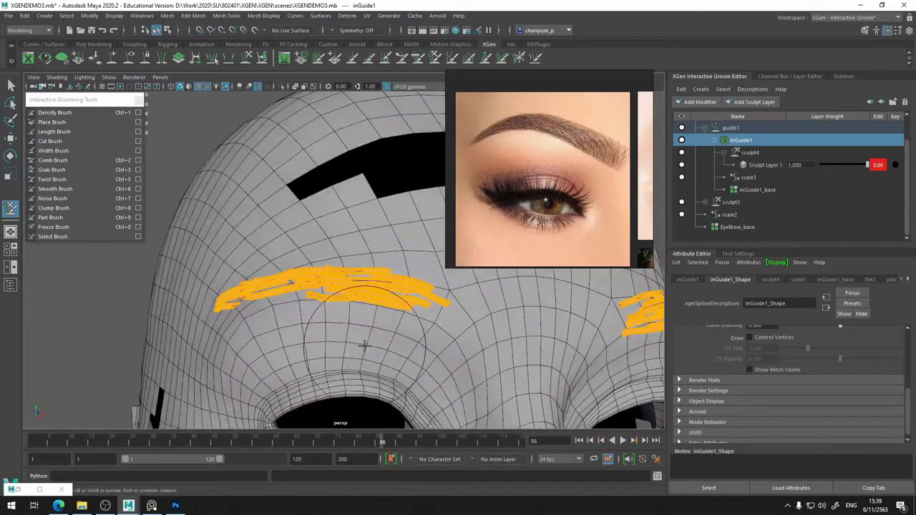
Review the scale3 modifier and inGuide1_base guide spline settings in the groom list
scroll(363, 341, down, 5)
alt+drag(327, 368, 290, 333)
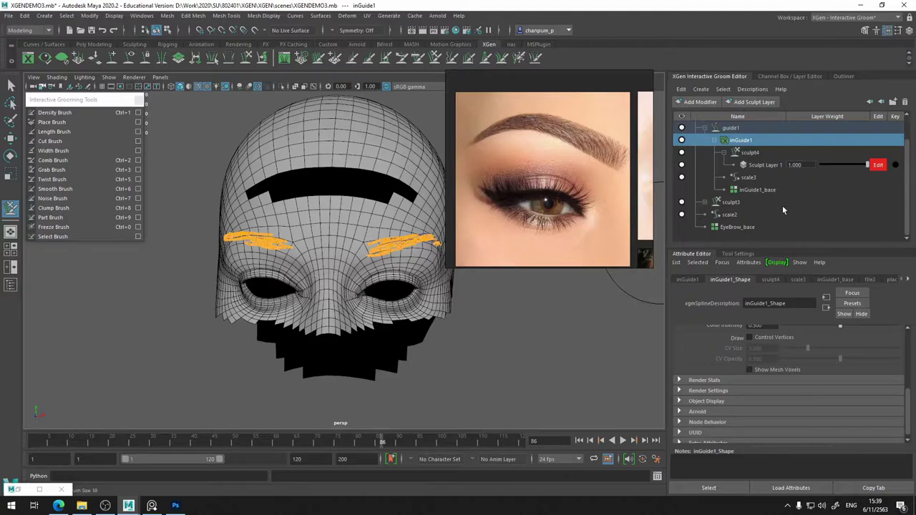
click(760, 191)
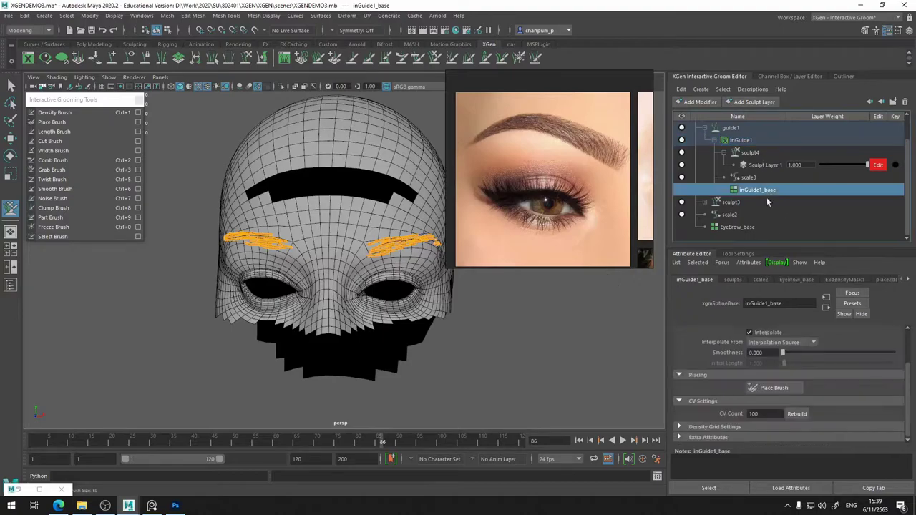
scroll(811, 370, up, 2)
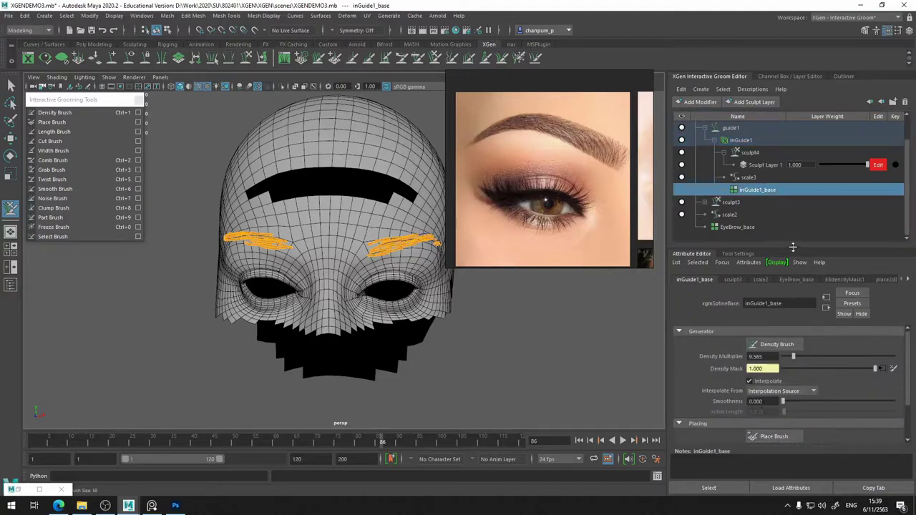
scroll(748, 368, down, 2)
click(759, 178)
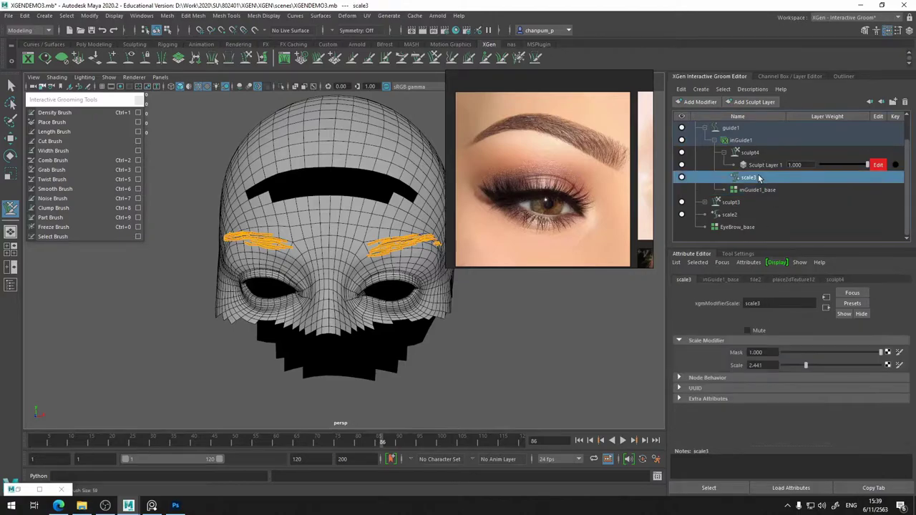
click(754, 191)
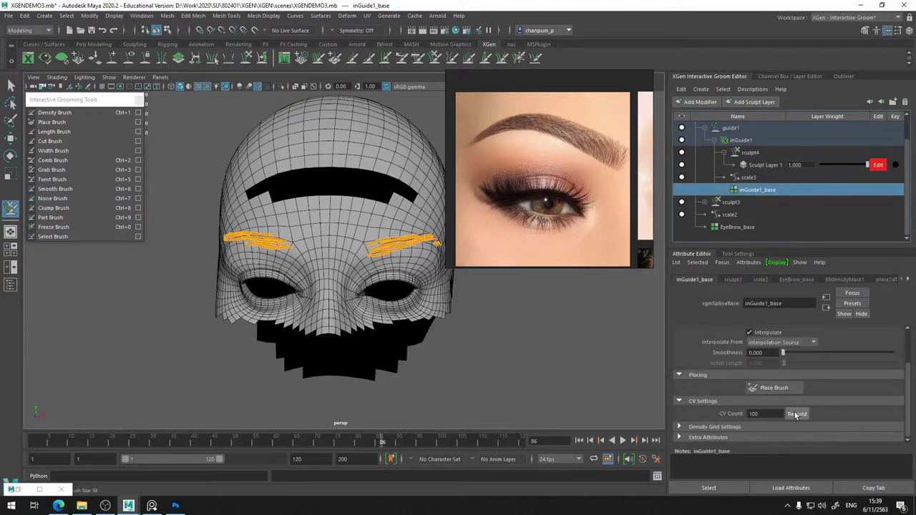
Check sculpt4, then show inGuide1's Primitive Attributes with Width Scale at 0.063
scroll(352, 246, up, 2)
scroll(351, 258, up, 2)
scroll(351, 265, up, 2)
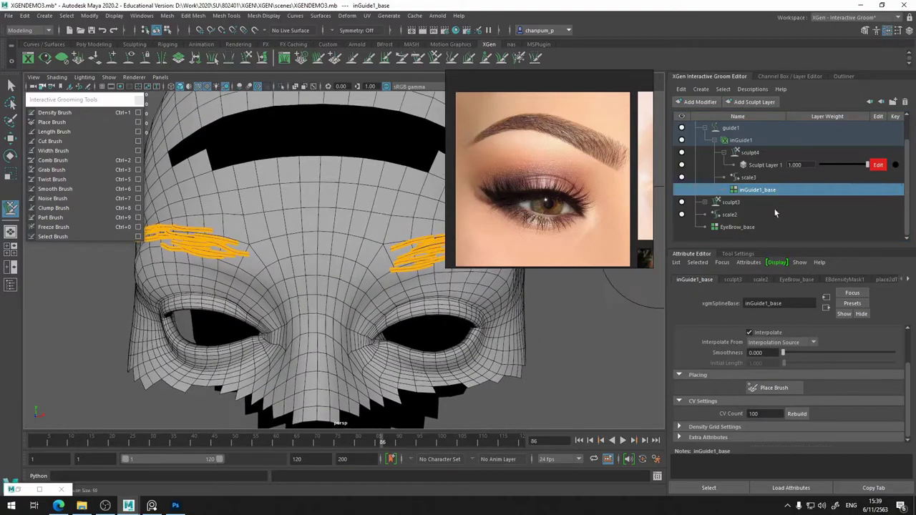
click(751, 153)
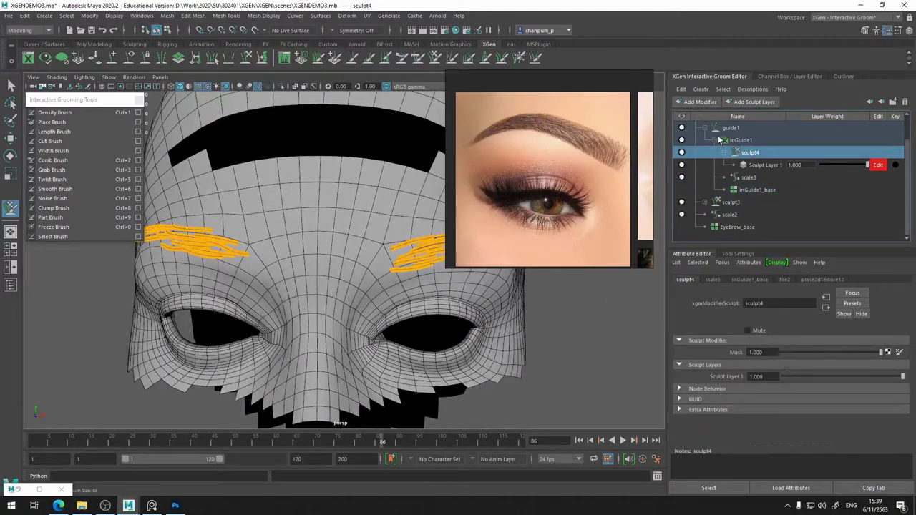
click(744, 143)
scroll(767, 372, up, 5)
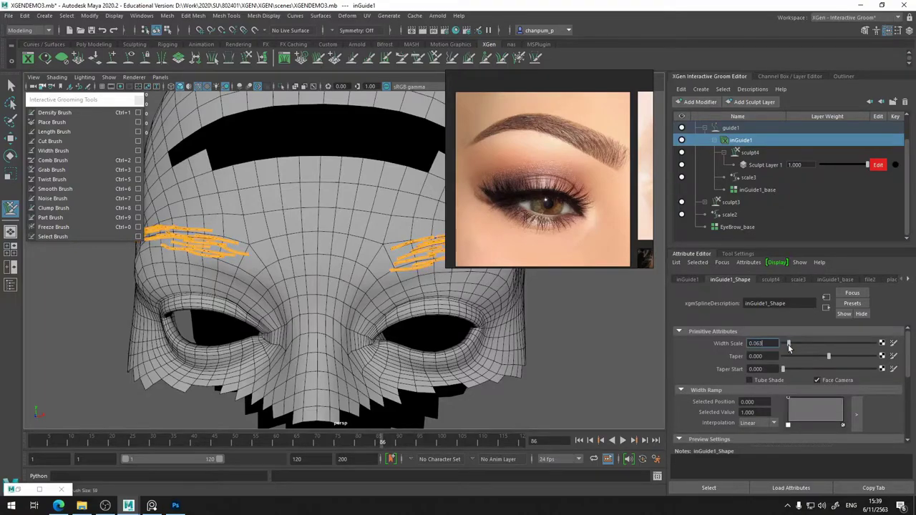
mouse_move(314, 272)
alt+mouse_down()
mouse_move(346, 303)
mouse_move(442, 317)
mouse_move(389, 313)
mouse_move(327, 277)
mouse_move(384, 293)
mouse_move(337, 286)
mouse_move(300, 300)
mouse_move(357, 293)
alt+mouse_up()
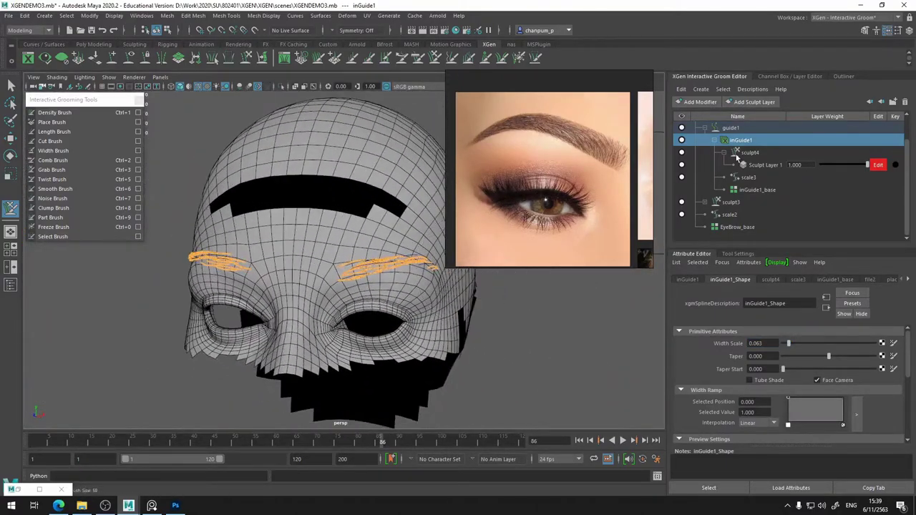
click(681, 139)
mouse_move(433, 173)
alt+mouse_down()
mouse_move(322, 157)
mouse_move(451, 224)
mouse_move(252, 189)
alt+mouse_up()
alt+right_drag(252, 189, 236, 215)
alt+drag(236, 215, 279, 319)
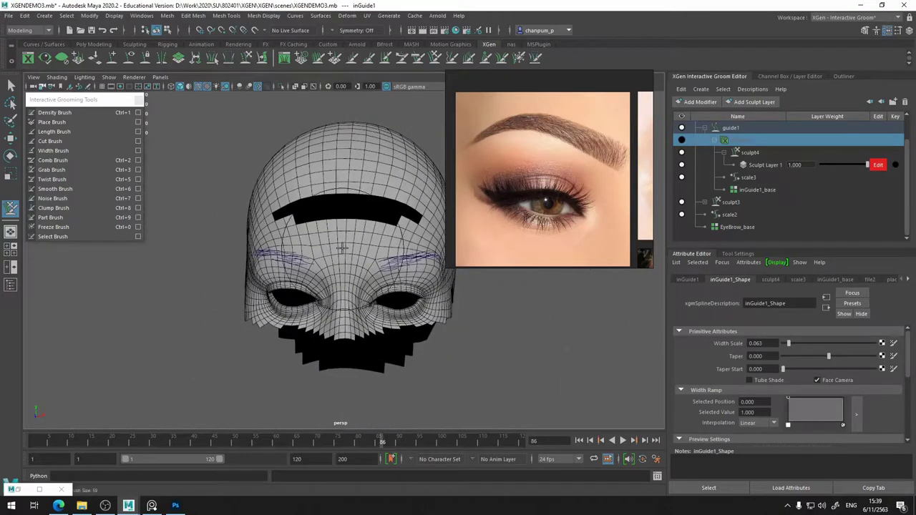
scroll(347, 250, up, 3)
alt+drag(348, 251, 280, 257)
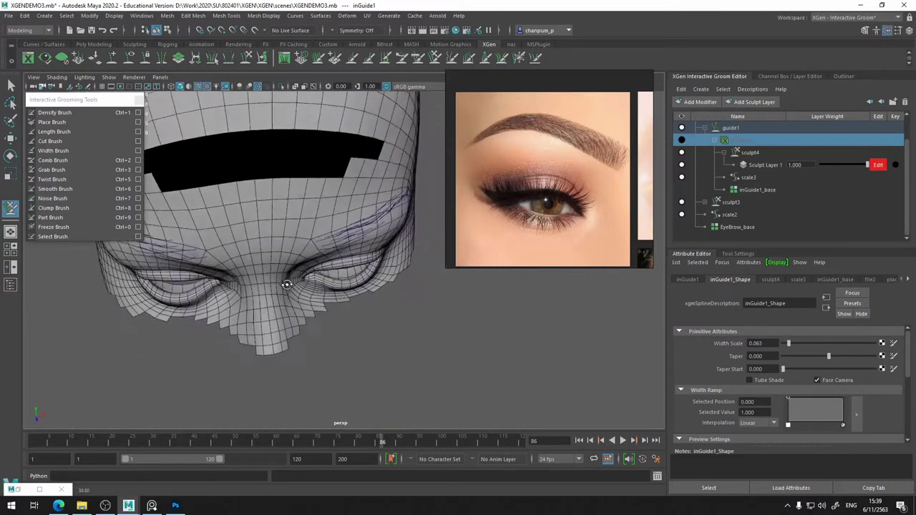
alt+drag(286, 284, 292, 245)
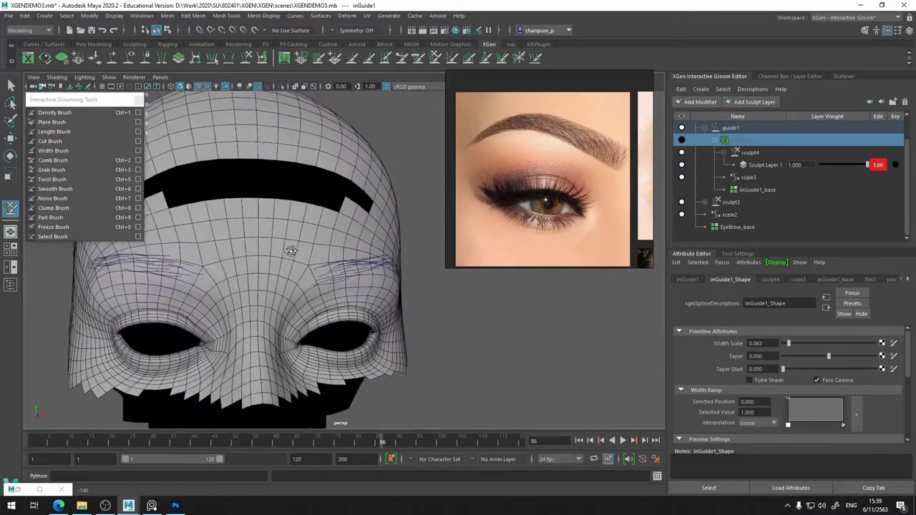
scroll(301, 286, up, 3)
scroll(312, 313, up, 2)
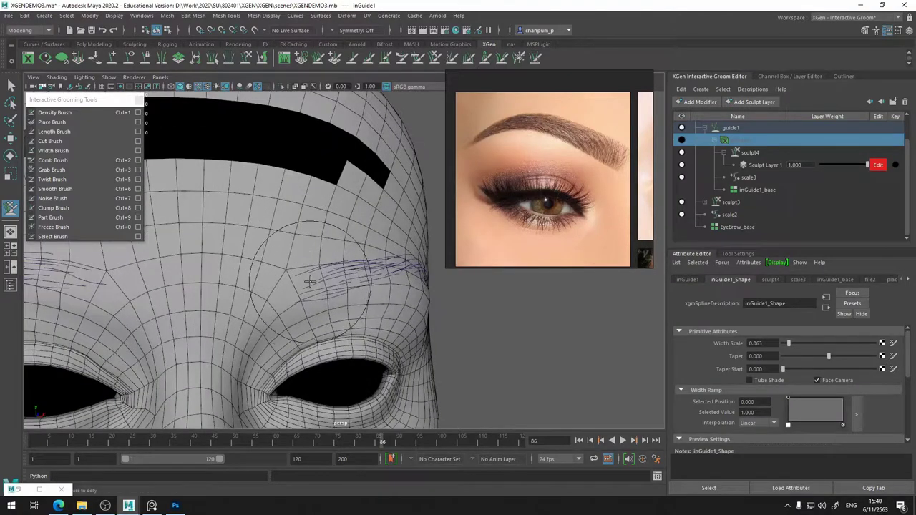
alt+drag(309, 282, 257, 265)
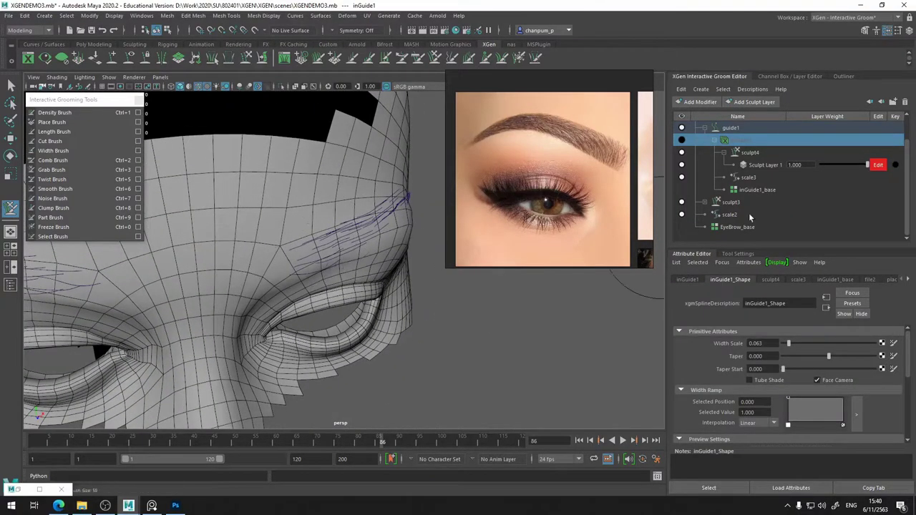
click(682, 140)
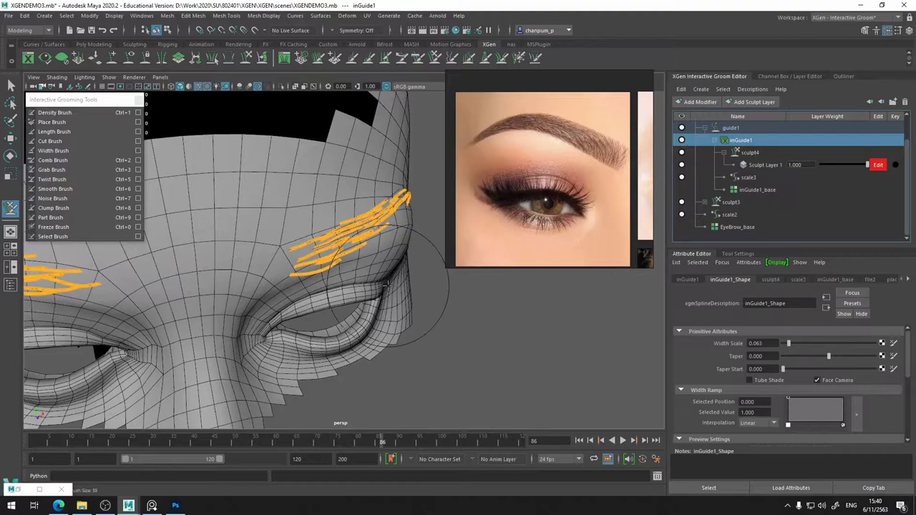
Inspect both brows' guides from front, three-quarter, overhead and low side angles
alt+drag(430, 308, 424, 314)
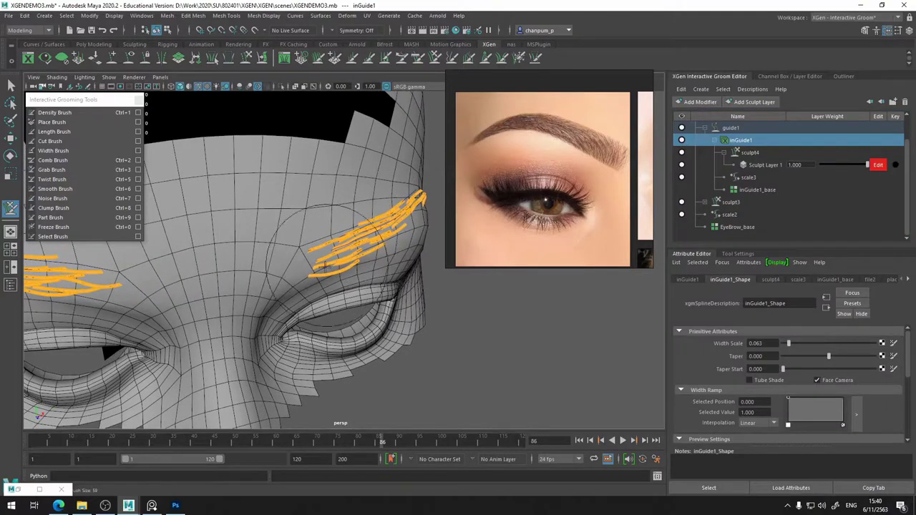
alt+drag(324, 266, 301, 274)
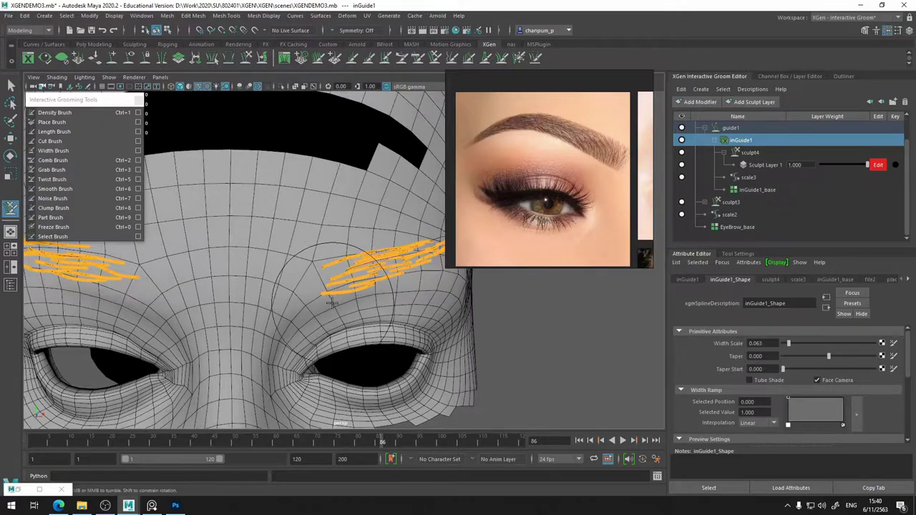
alt+drag(349, 301, 382, 303)
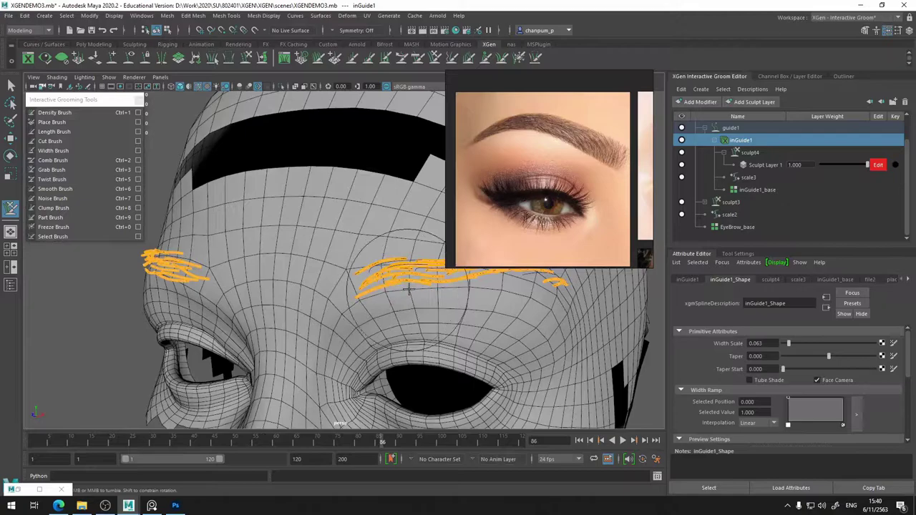
mouse_move(485, 301)
alt+middle_down()
mouse_move(407, 317)
mouse_move(362, 302)
alt+middle_up()
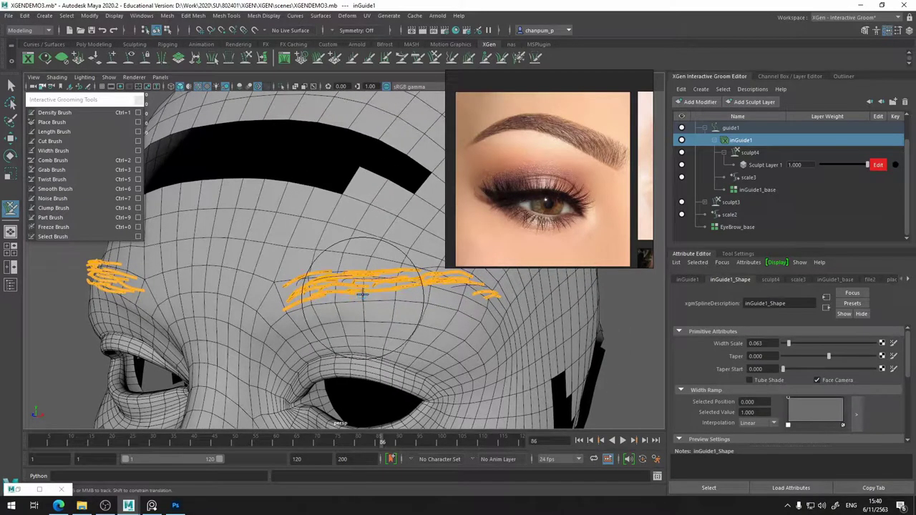
click(424, 293)
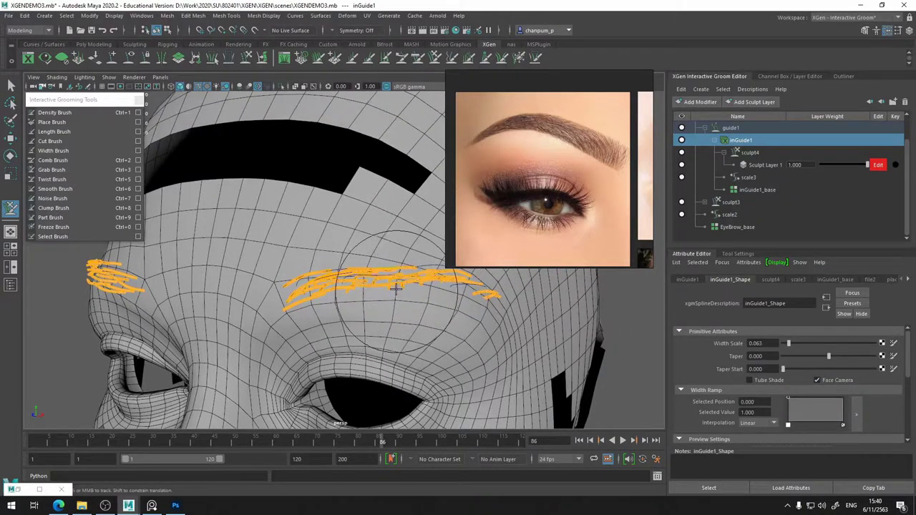
mouse_move(415, 286)
alt+mouse_down()
mouse_move(380, 321)
mouse_move(343, 299)
mouse_move(324, 247)
mouse_move(347, 314)
mouse_move(309, 307)
mouse_move(357, 343)
mouse_move(317, 290)
alt+mouse_up()
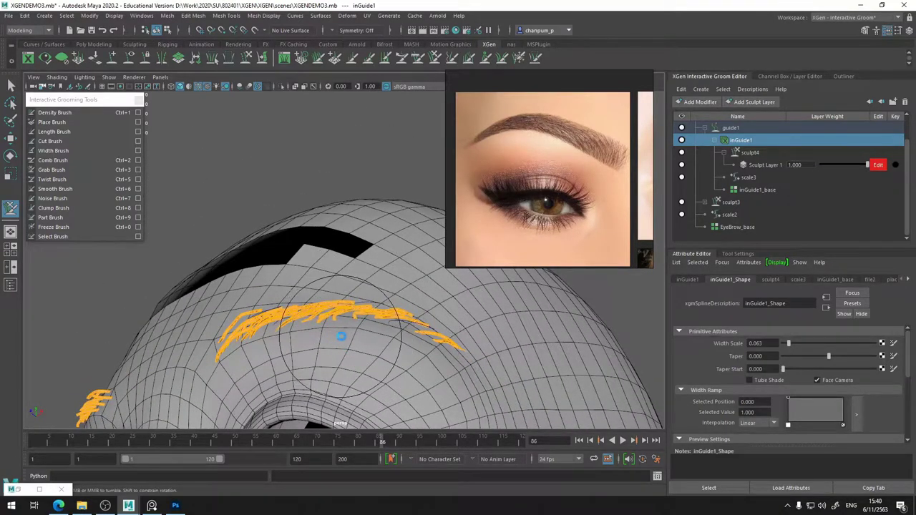
mouse_move(348, 329)
alt+mouse_down()
mouse_move(248, 368)
mouse_move(355, 390)
mouse_move(389, 327)
mouse_move(303, 337)
mouse_move(365, 351)
alt+mouse_up()
alt+right_drag(365, 351, 296, 333)
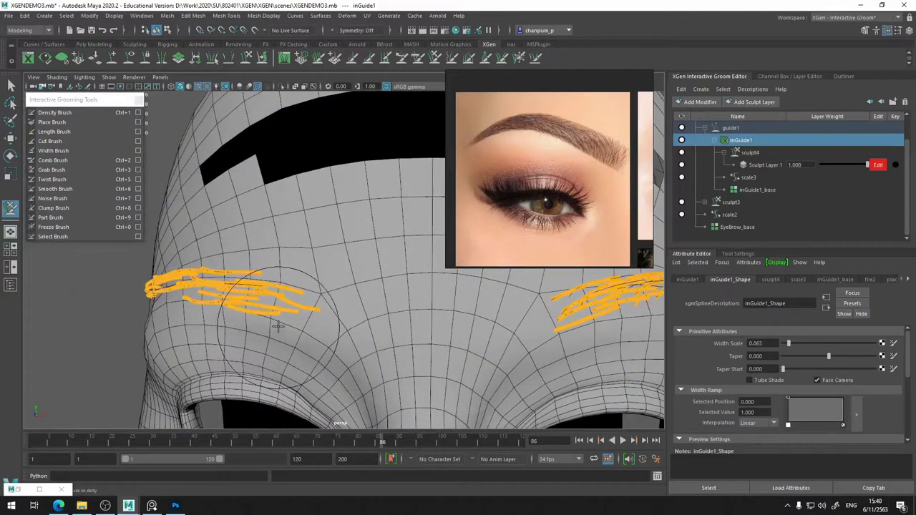
mouse_move(278, 327)
alt+mouse_down()
mouse_move(317, 304)
mouse_move(299, 312)
alt+mouse_up()
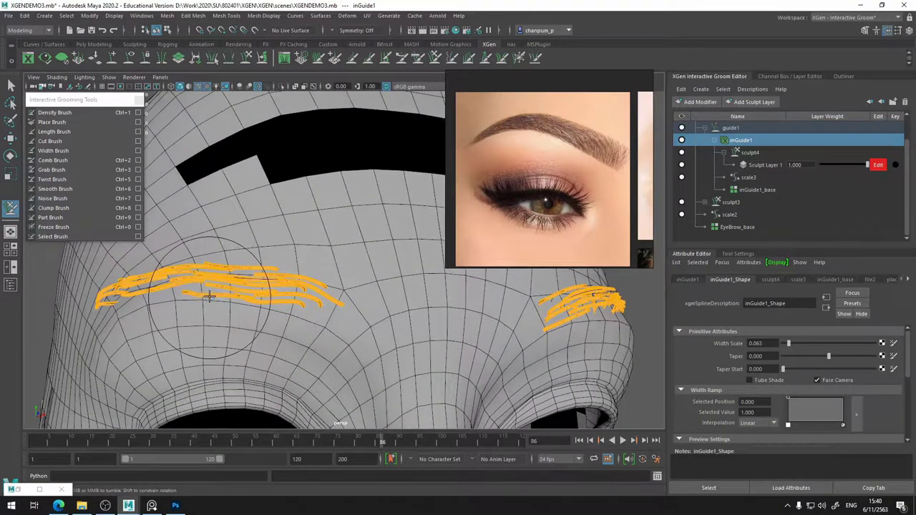
alt+drag(293, 358, 390, 363)
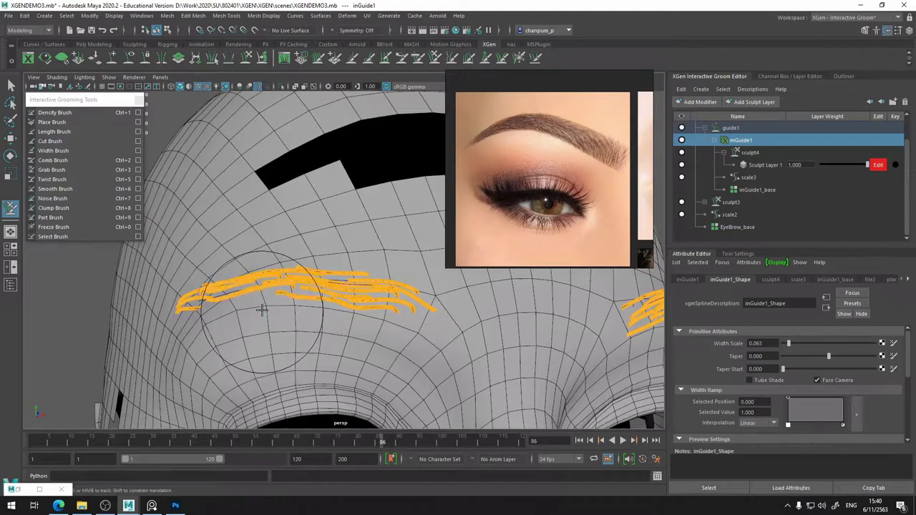
mouse_move(328, 354)
alt+mouse_down()
mouse_move(356, 391)
mouse_move(215, 343)
alt+mouse_up()
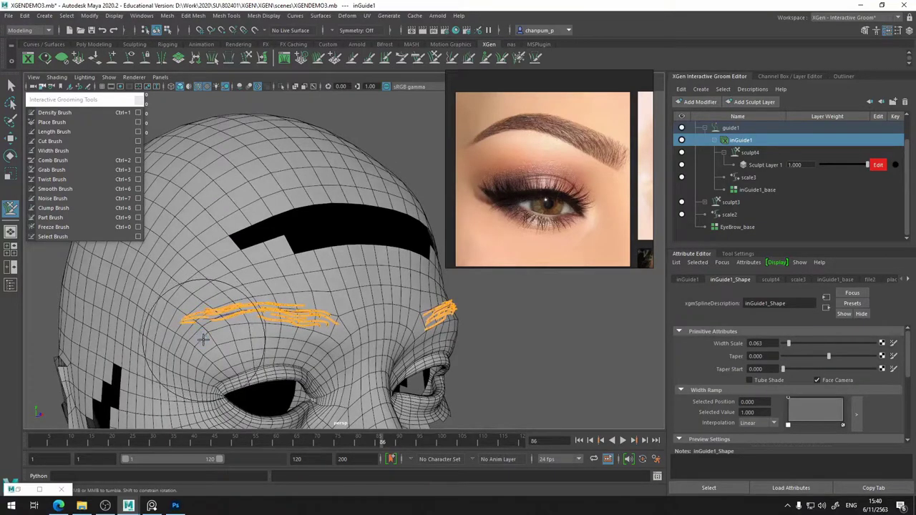
Sculpt the brow guides into shape, then check the whole head and eyes
drag(240, 326, 282, 313)
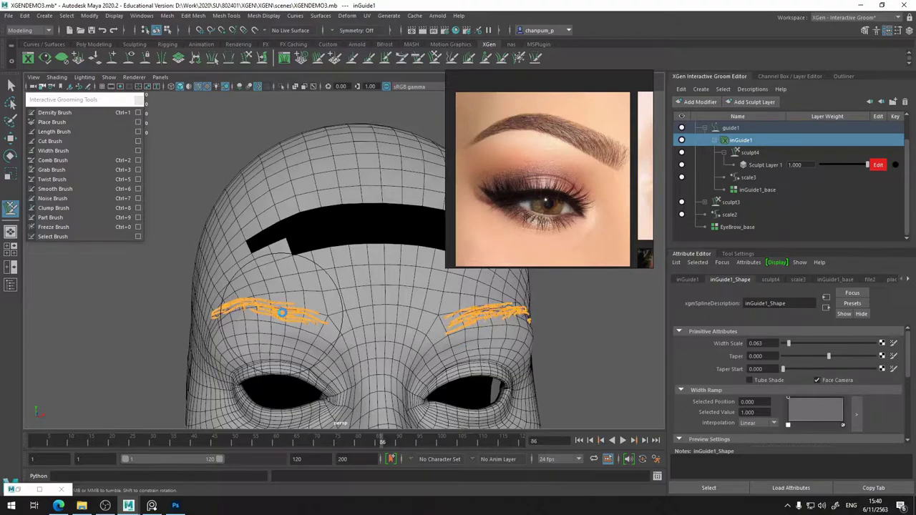
alt+drag(281, 312, 204, 372)
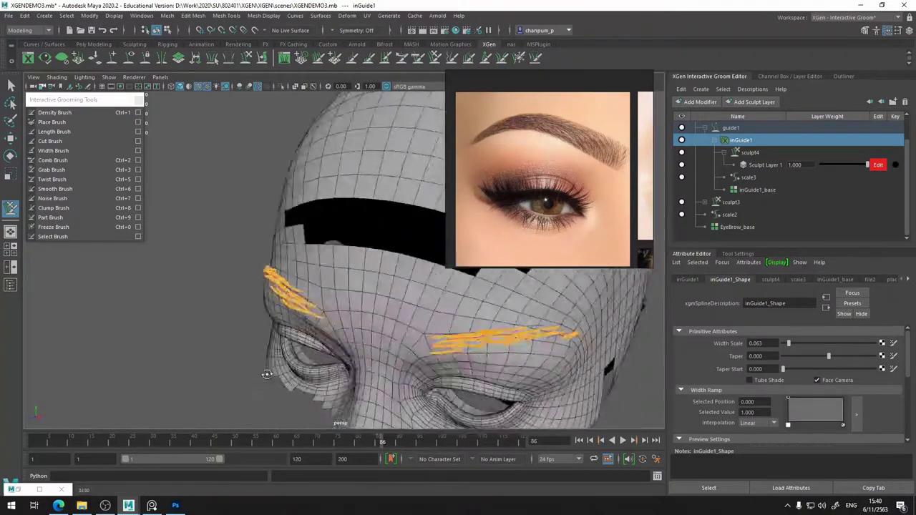
scroll(306, 355, down, 5)
scroll(305, 355, up, 5)
mouse_move(306, 355)
alt+mouse_down()
mouse_move(266, 351)
mouse_move(306, 351)
alt+mouse_up()
scroll(309, 289, up, 3)
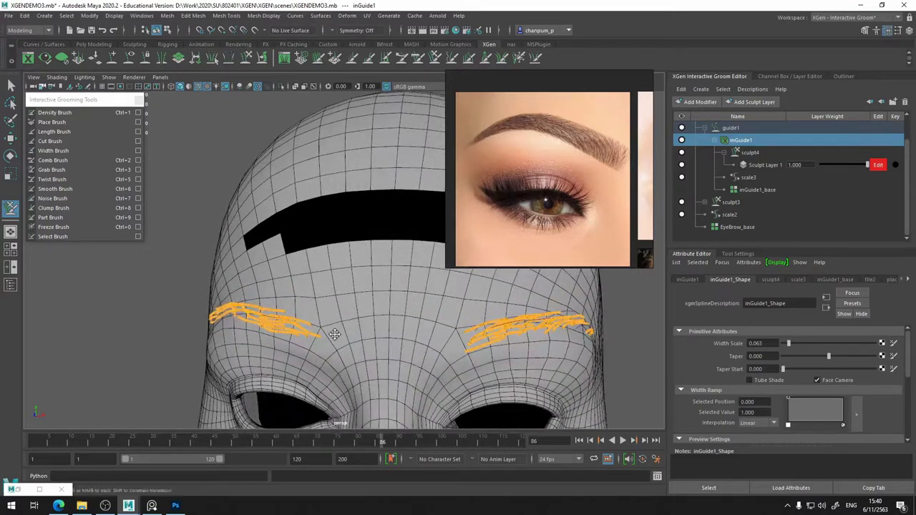
scroll(309, 289, up, 2)
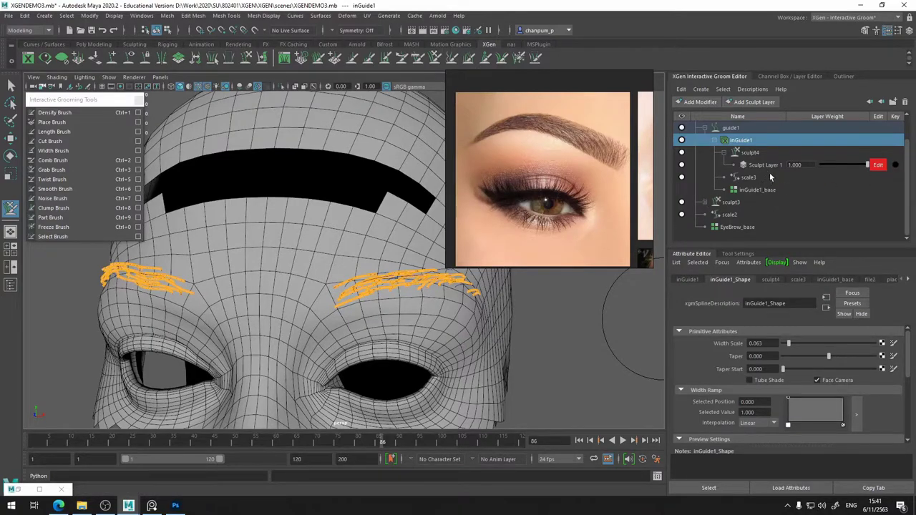
Switch to the Place Brush, undoing the guides just placed on the right brow
click(755, 154)
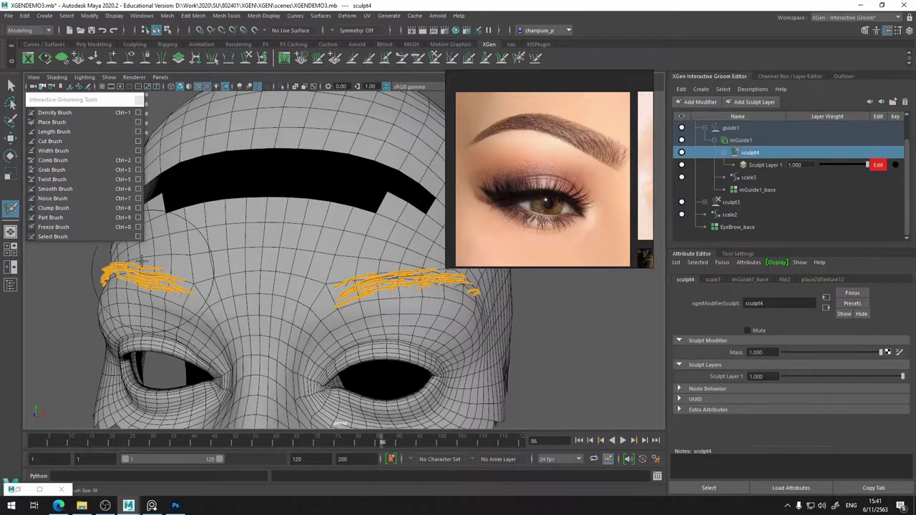
ctrl+drag(93, 286, 392, 307)
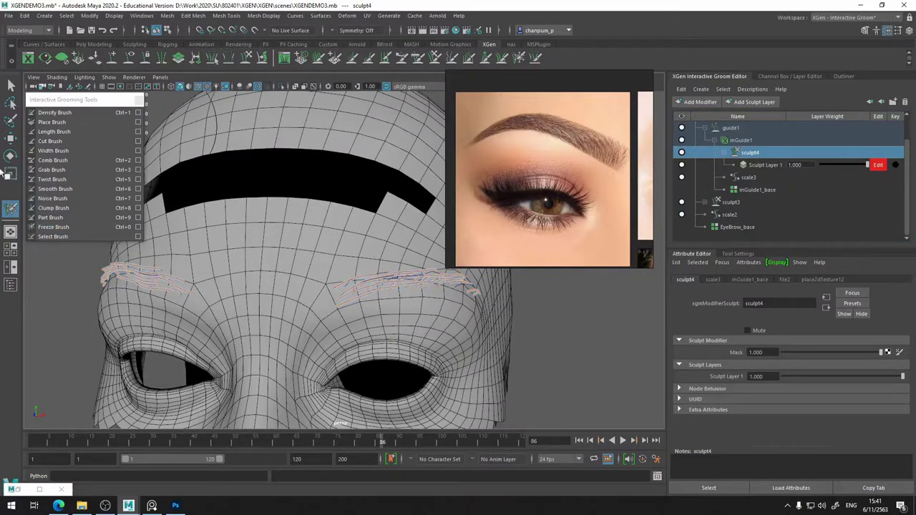
click(50, 122)
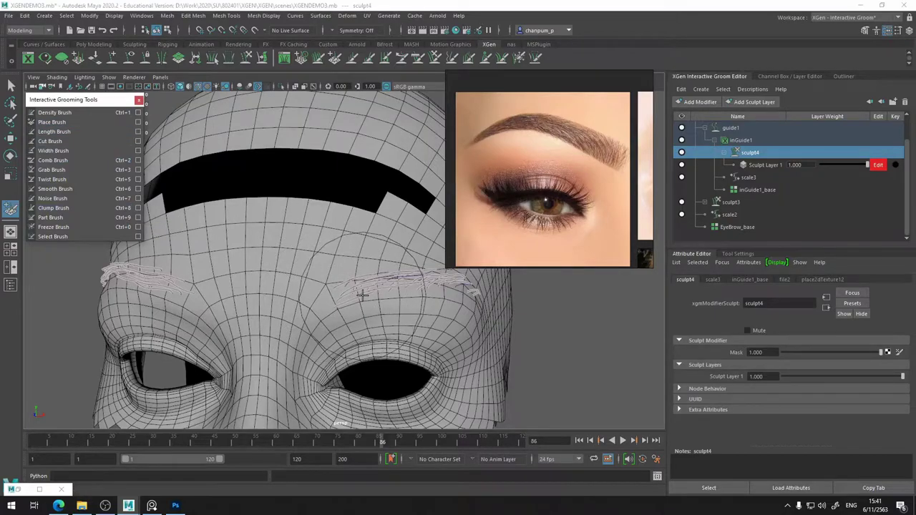
key(ctrl+z)
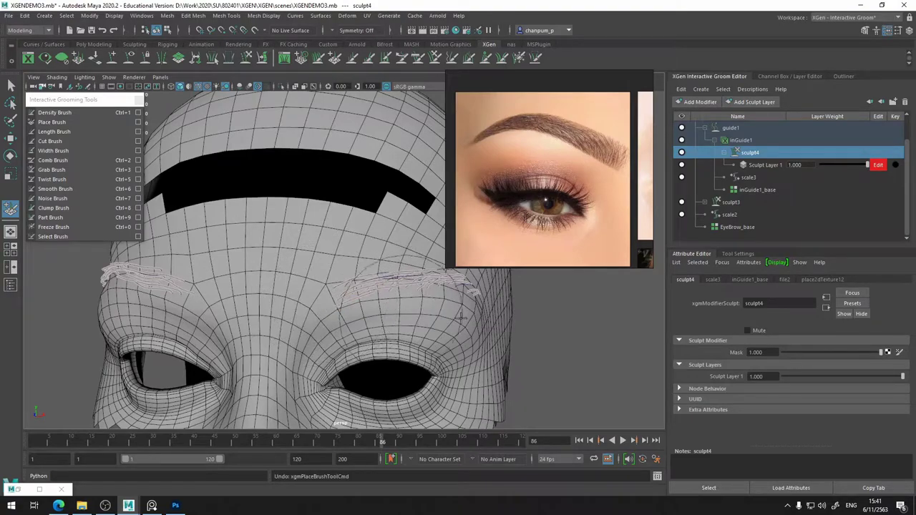
click(748, 254)
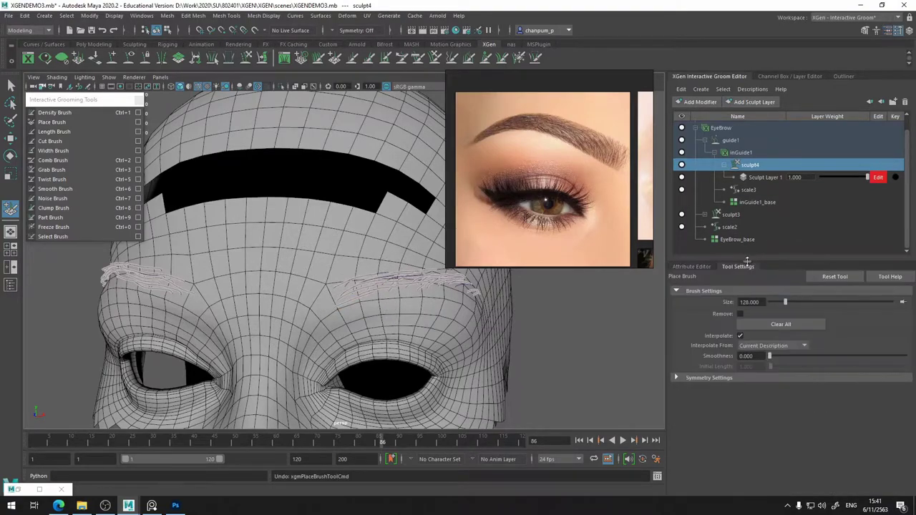
Plant new guide strands along the eyebrow's curve, including a short one near its end
drag(336, 285, 404, 271)
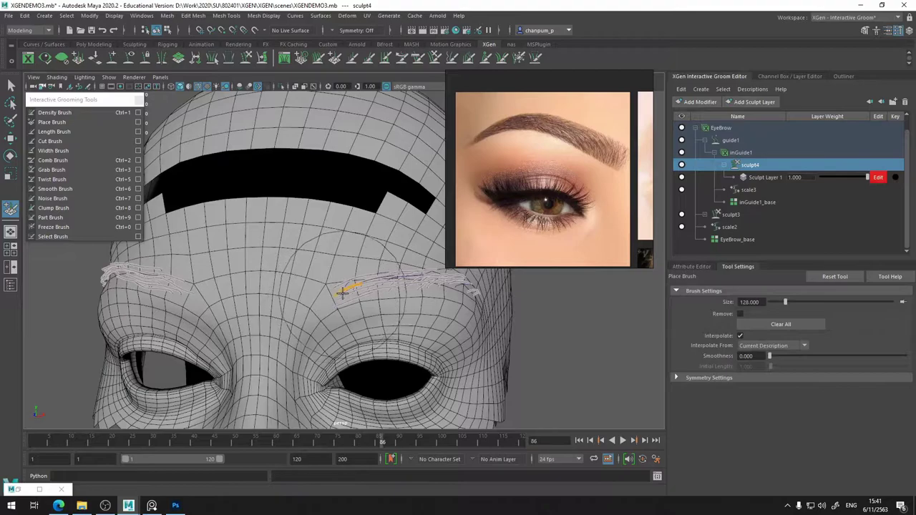
mouse_move(330, 301)
alt+mouse_down()
mouse_move(351, 299)
mouse_move(316, 327)
mouse_move(324, 269)
alt+mouse_up()
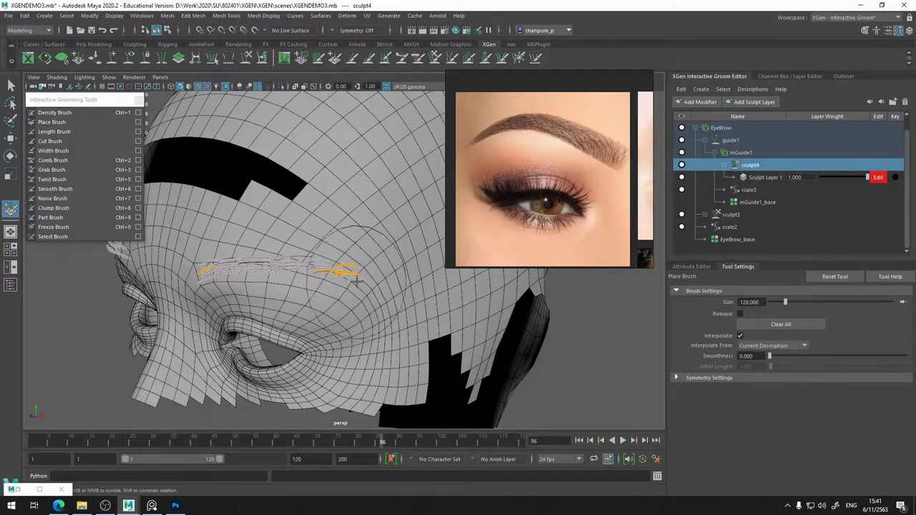
click(354, 282)
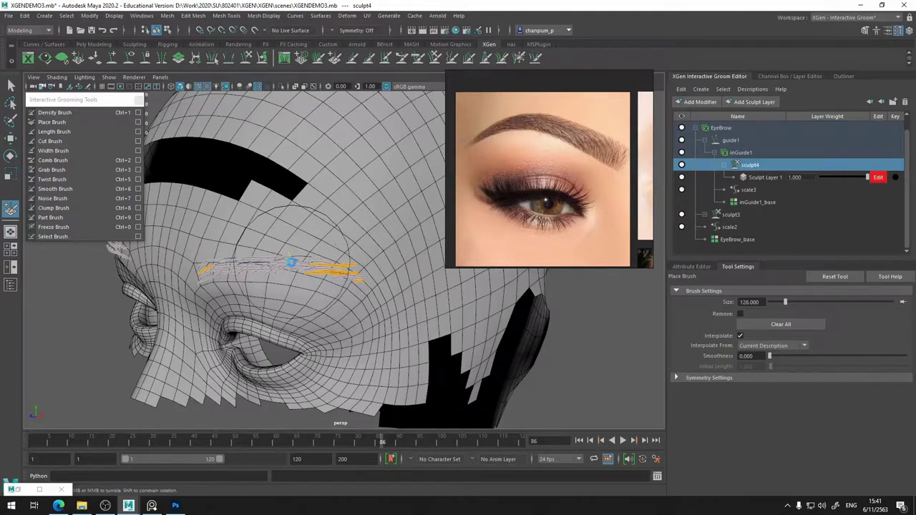
alt+drag(321, 294, 434, 313)
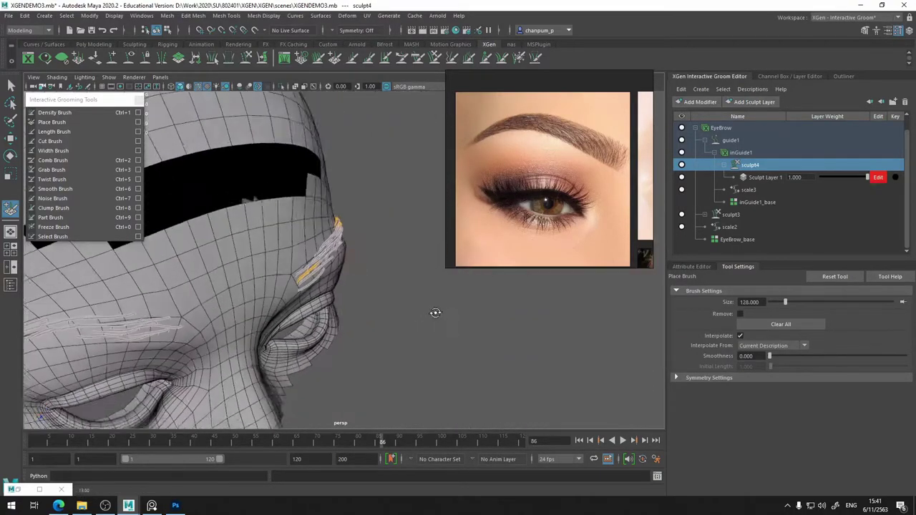
alt+middle_drag(434, 313, 299, 298)
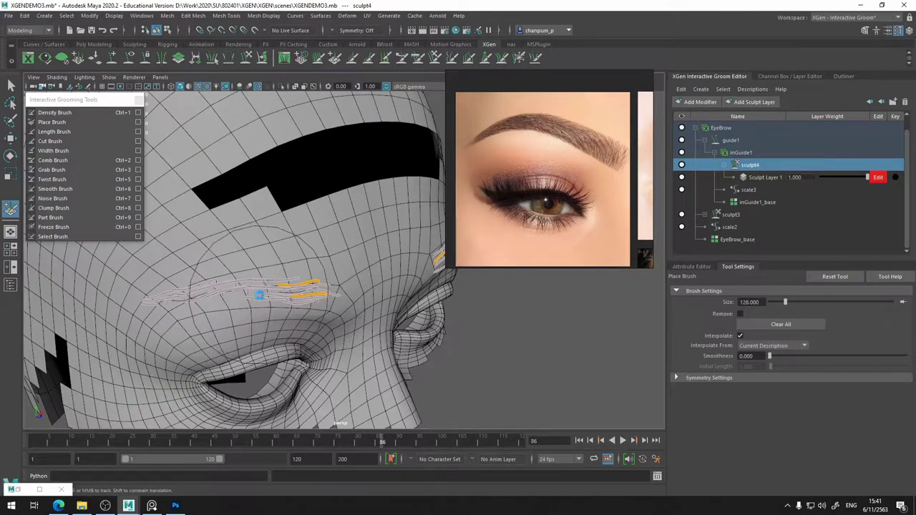
drag(315, 305, 227, 300)
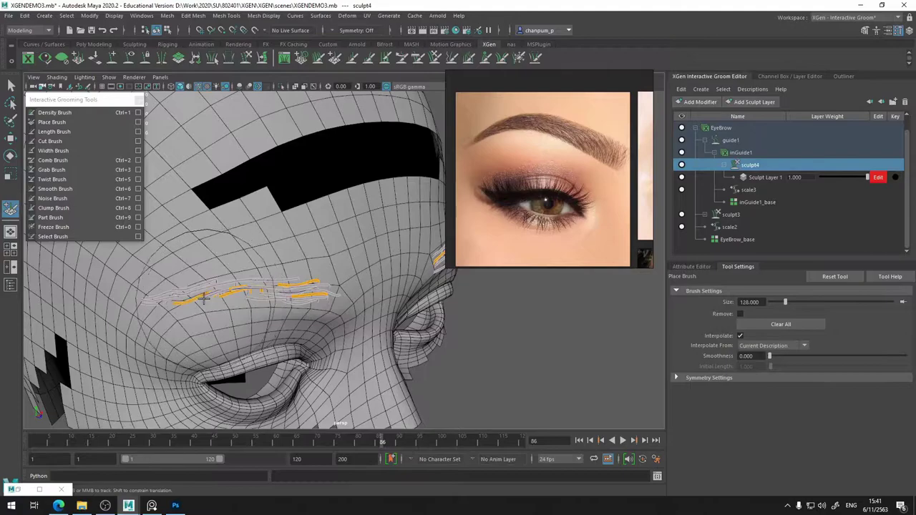
mouse_move(136, 301)
alt+mouse_down()
mouse_move(299, 290)
mouse_move(160, 287)
mouse_move(131, 309)
mouse_move(321, 337)
mouse_move(337, 194)
mouse_move(120, 180)
alt+mouse_up()
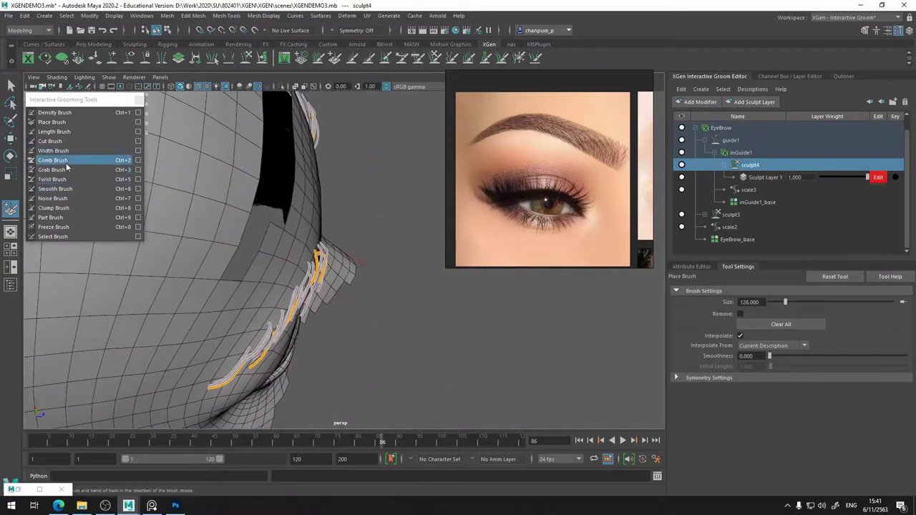
click(114, 160)
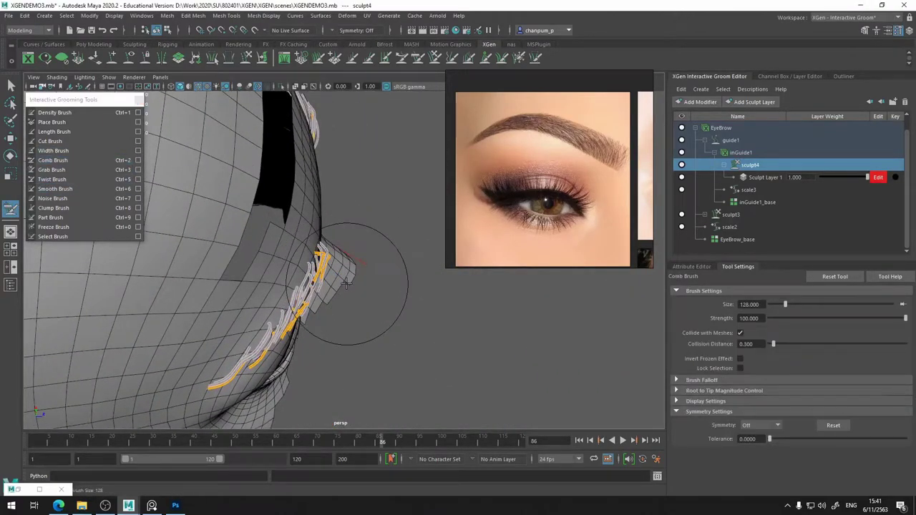
key(ctrl+z)
click(62, 172)
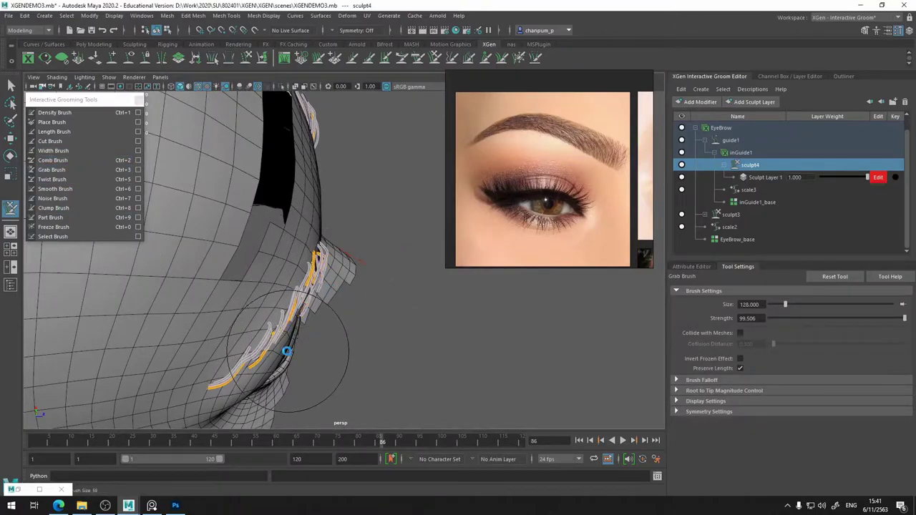
mouse_move(244, 382)
alt+mouse_down()
mouse_move(339, 310)
mouse_move(354, 251)
alt+mouse_up()
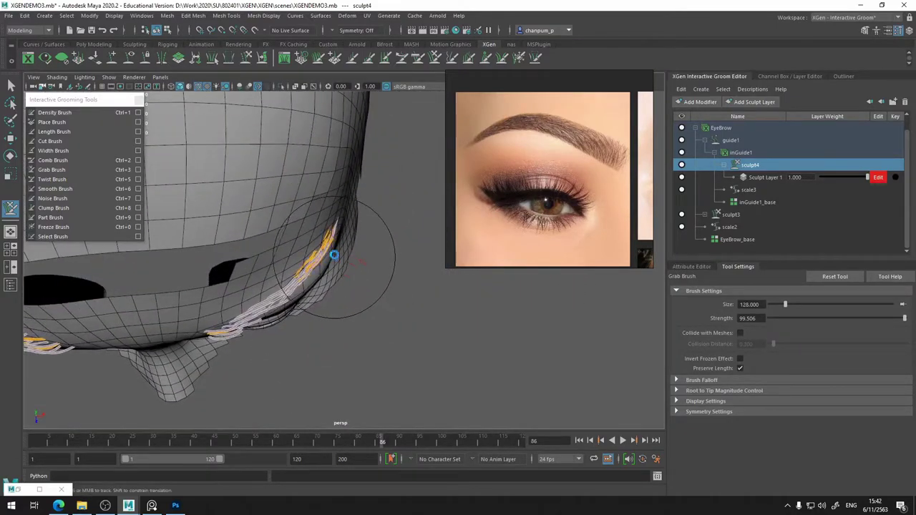
alt+drag(309, 301, 358, 276)
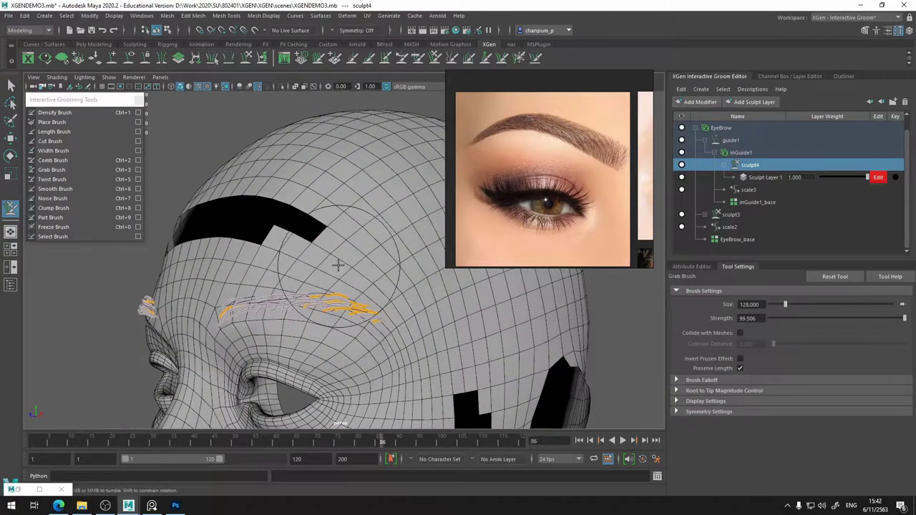
mouse_move(339, 269)
alt+mouse_down()
mouse_move(318, 351)
mouse_move(239, 329)
mouse_move(333, 307)
alt+mouse_up()
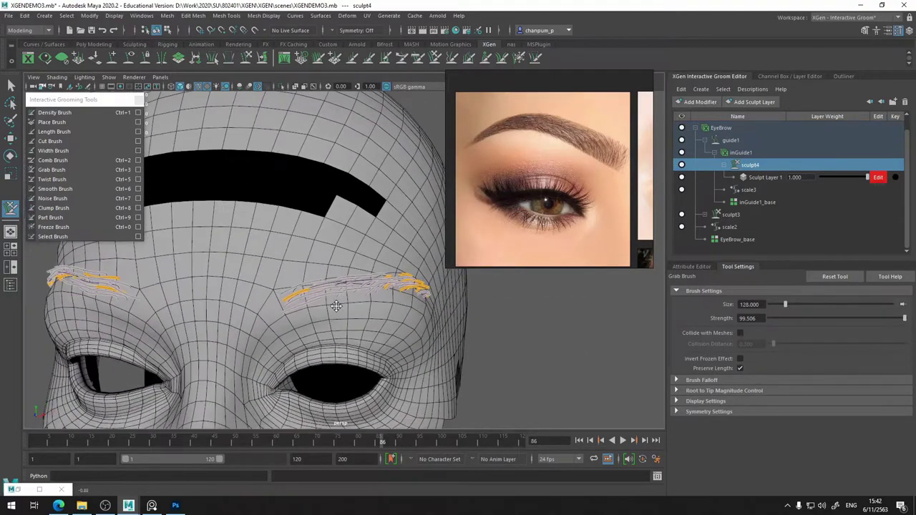
alt+drag(538, 337, 404, 376)
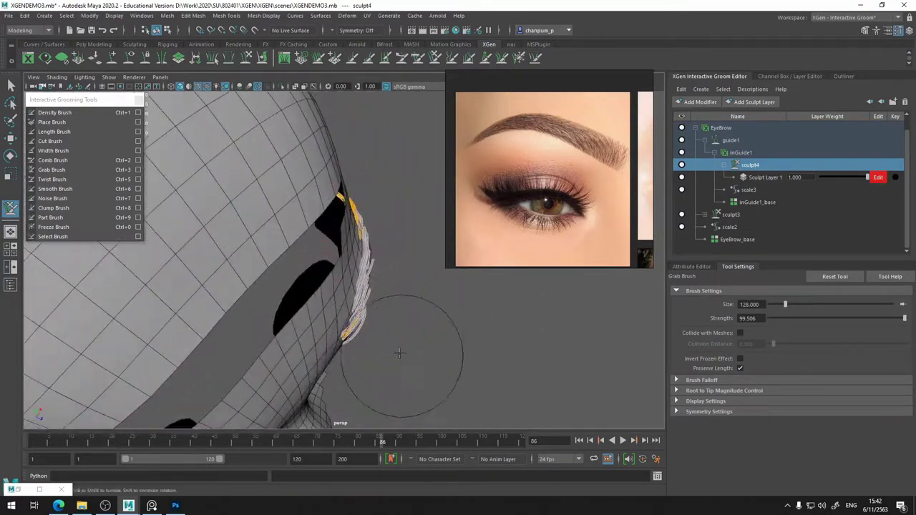
alt+drag(383, 319, 461, 272)
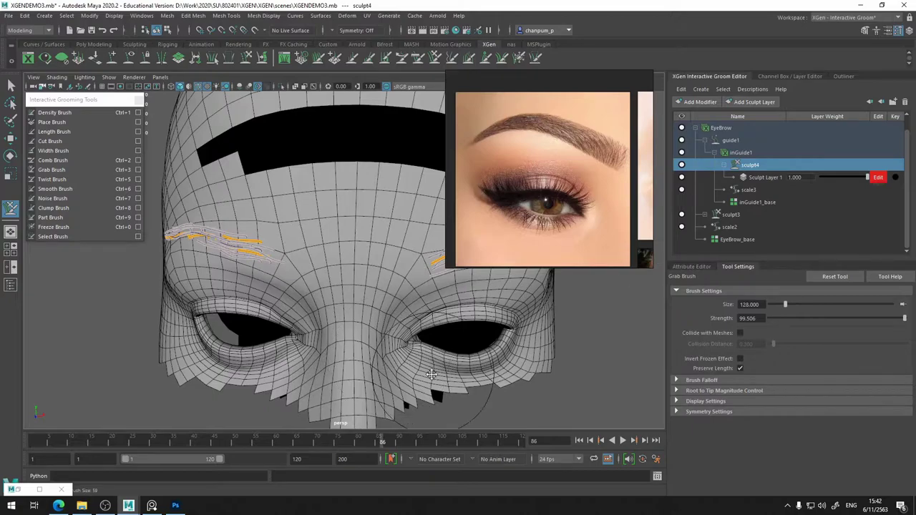
alt+drag(521, 272, 615, 315)
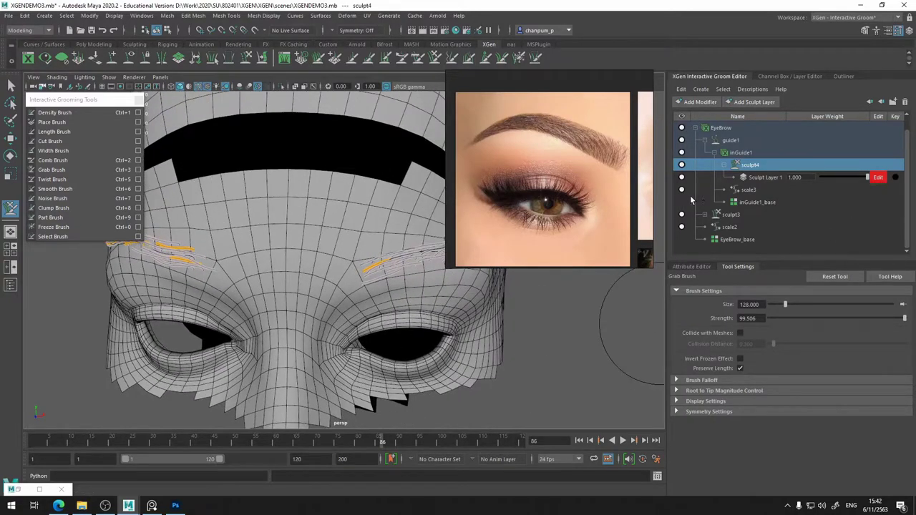
click(65, 122)
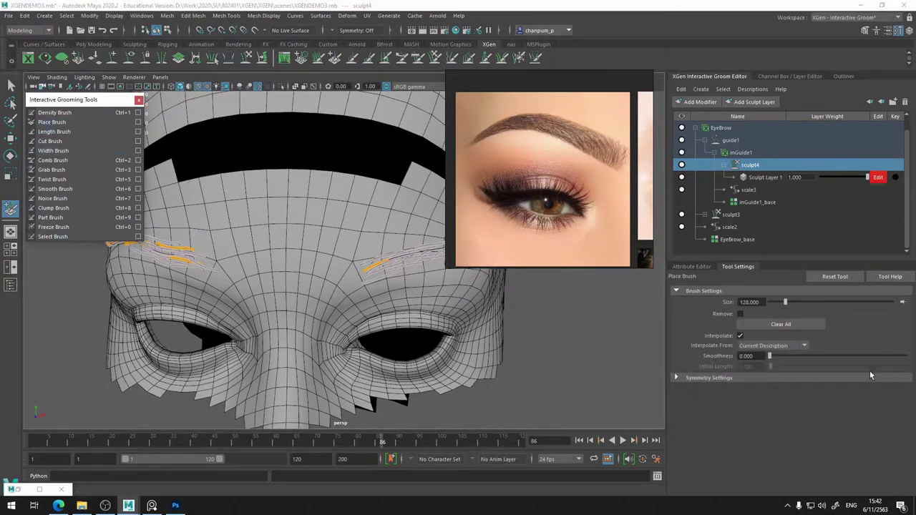
Turn off Interpolate and set brush Size to 35, undoing the overly long test guides
click(741, 335)
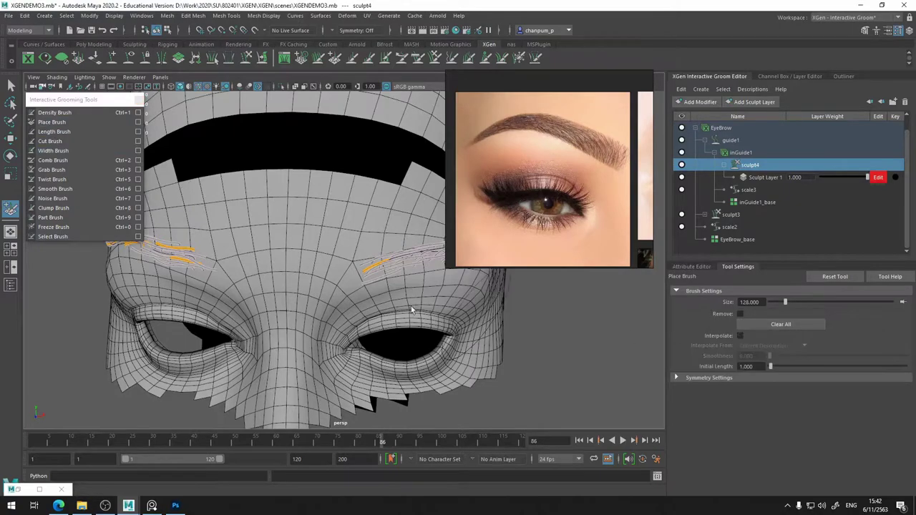
alt+drag(372, 301, 401, 286)
alt+right_drag(401, 287, 391, 299)
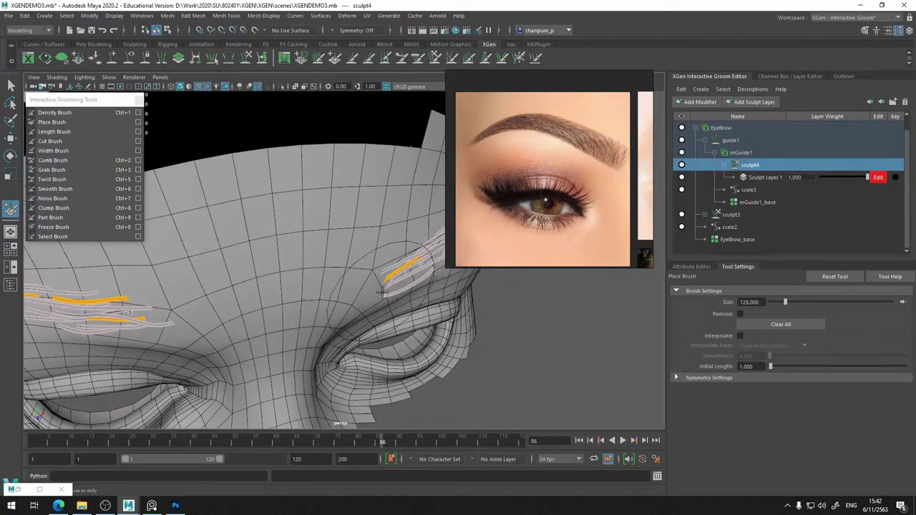
mouse_move(391, 299)
mouse_down()
mouse_move(435, 348)
mouse_move(419, 368)
mouse_move(445, 360)
mouse_up()
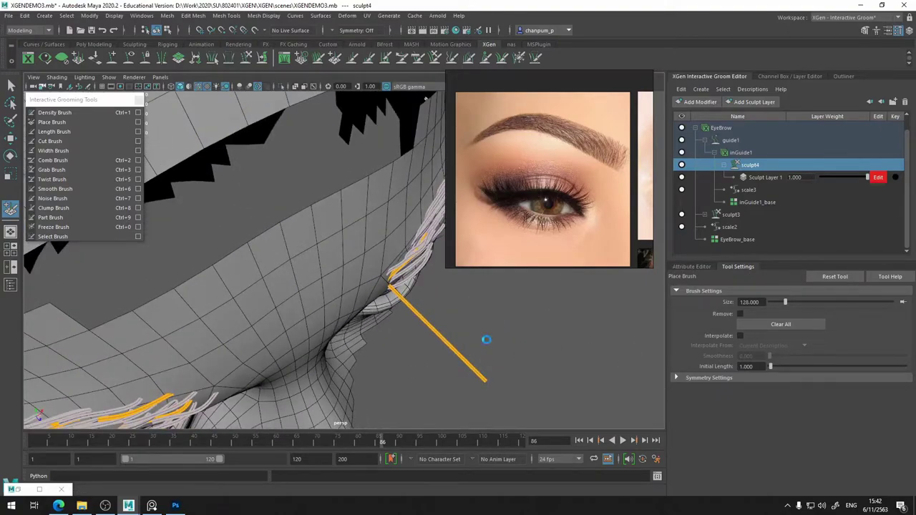
key(ctrl+z)
click(775, 305)
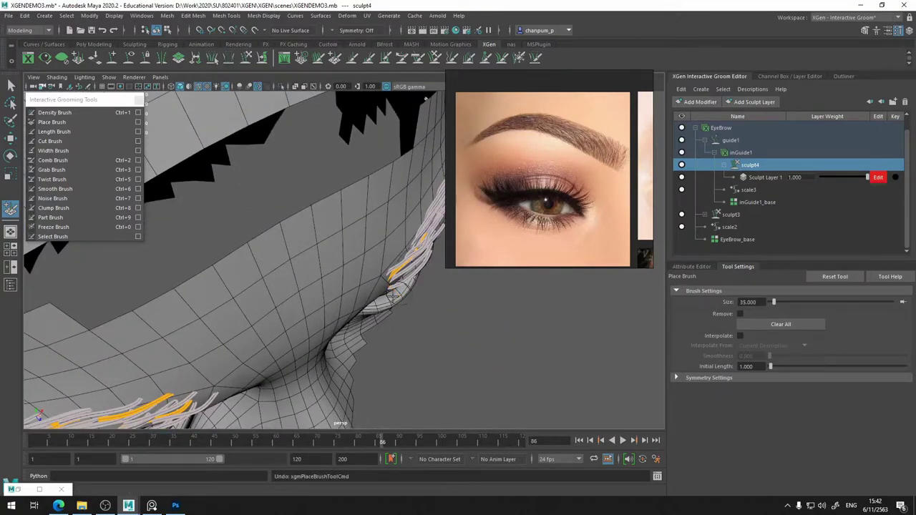
mouse_move(390, 289)
mouse_down()
mouse_move(429, 326)
mouse_move(483, 279)
mouse_up()
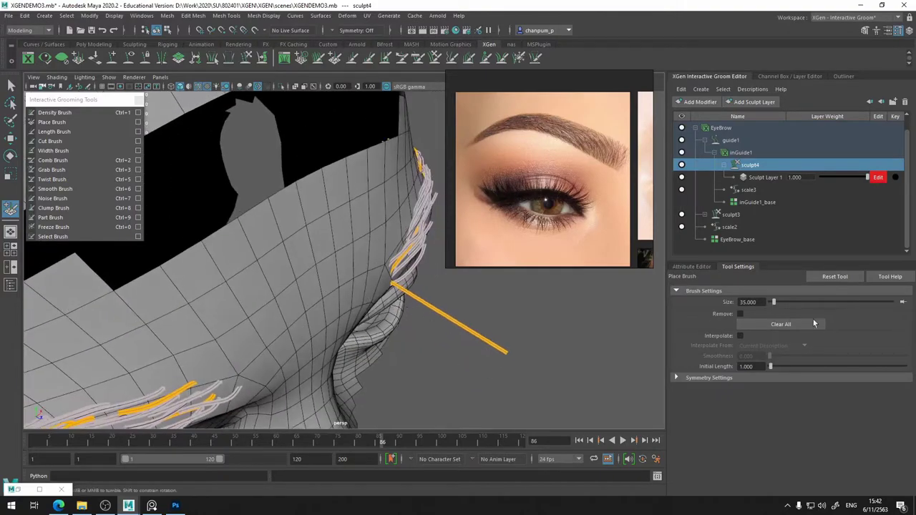
key(ctrl+z)
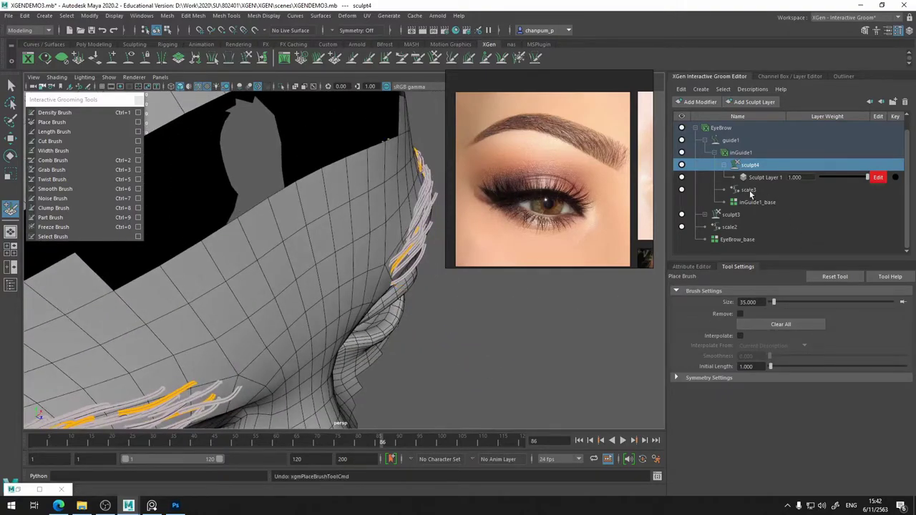
Set the Initial Length to 0.300, undoing the latest test guide
mouse_move(458, 308)
alt+mouse_down()
mouse_move(390, 278)
mouse_move(868, 384)
alt+mouse_up()
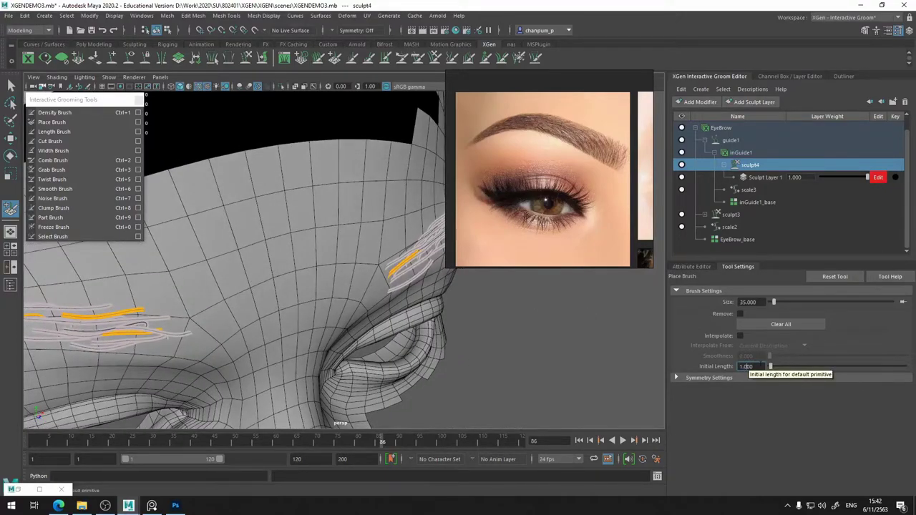
double_click(748, 367)
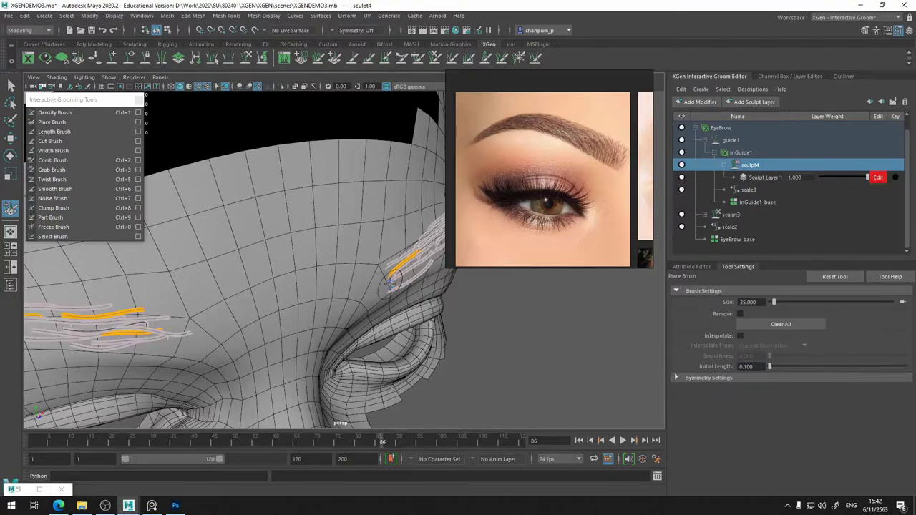
alt+drag(390, 283, 434, 301)
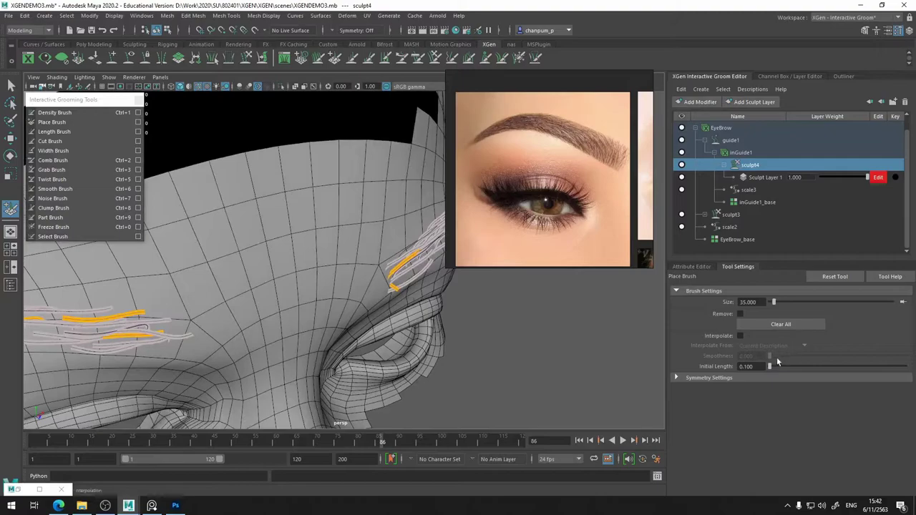
key(ctrl+z)
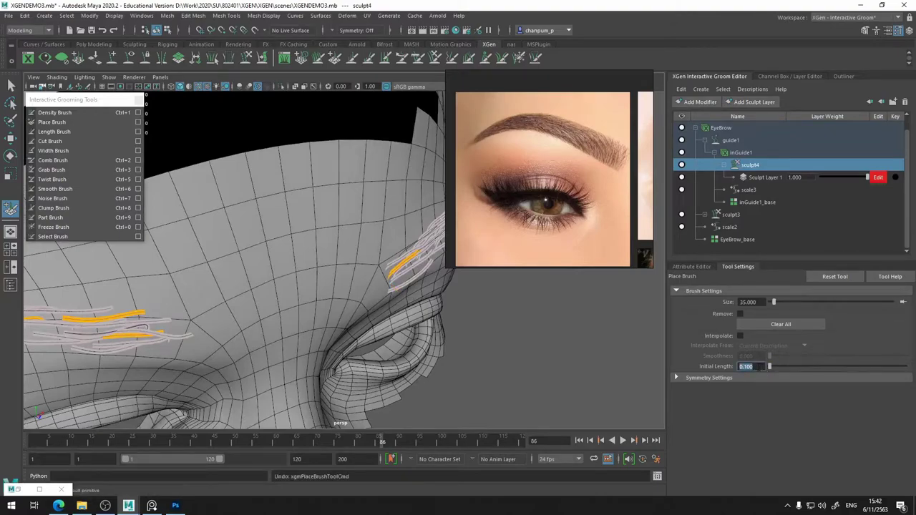
key(BackSpace)
mouse_move(383, 287)
alt+mouse_down()
mouse_move(375, 295)
mouse_move(366, 278)
mouse_move(71, 272)
alt+mouse_up()
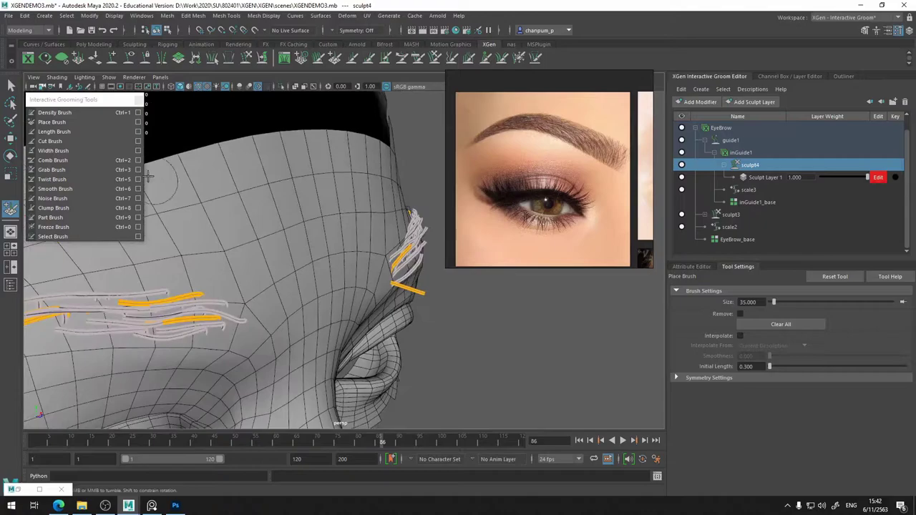
Pull the inner-end eyebrow guide against the brow with the Grab Brush
click(43, 169)
mouse_move(458, 321)
alt+mouse_down()
mouse_move(372, 239)
mouse_move(325, 224)
alt+mouse_up()
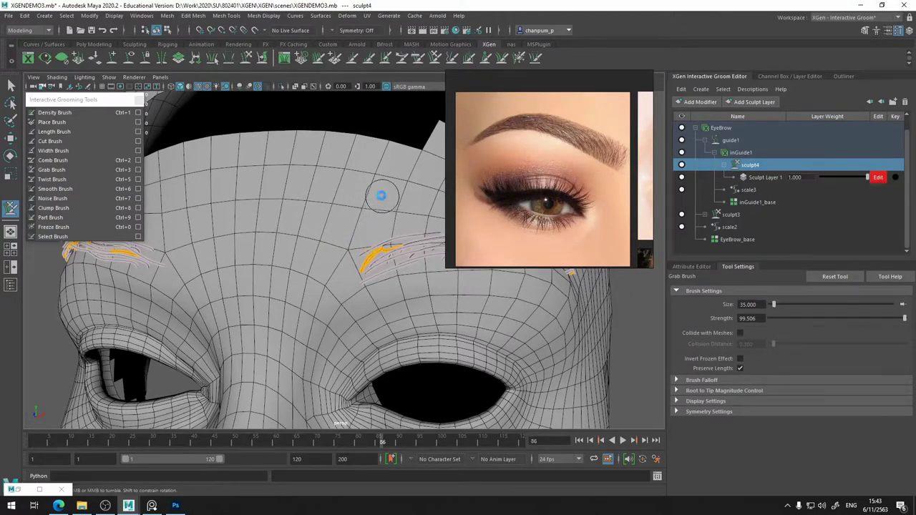
alt+drag(379, 196, 437, 284)
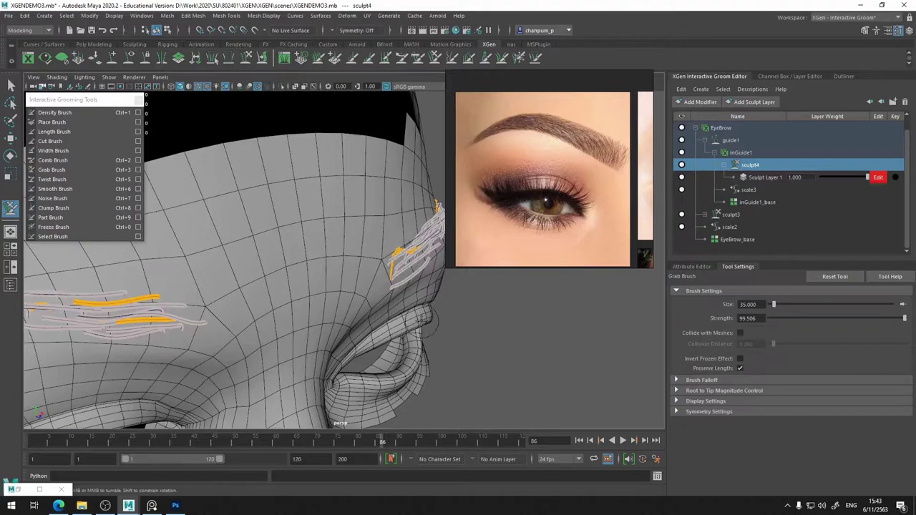
alt+drag(403, 358, 321, 293)
alt+middle_drag(321, 292, 308, 271)
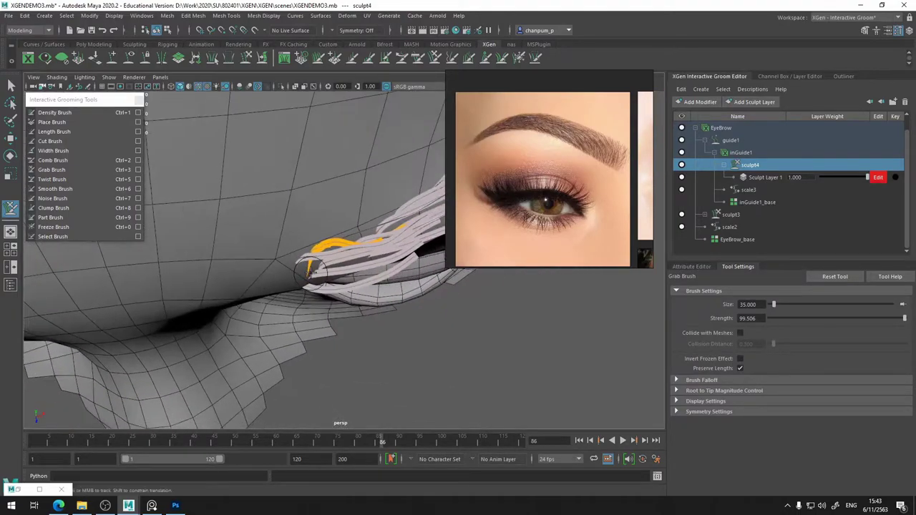
drag(309, 271, 348, 211)
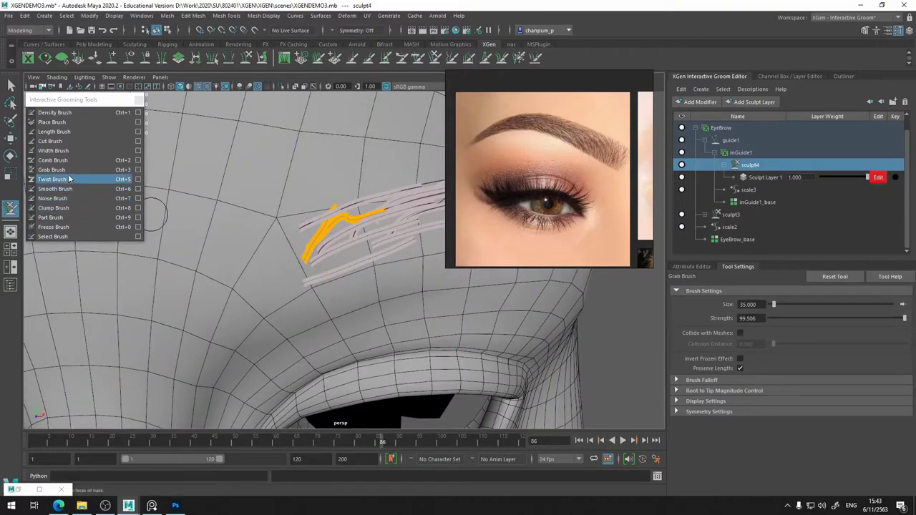
Freeze the inner-end brow guide and check it from side and front views
click(54, 227)
drag(390, 213, 401, 211)
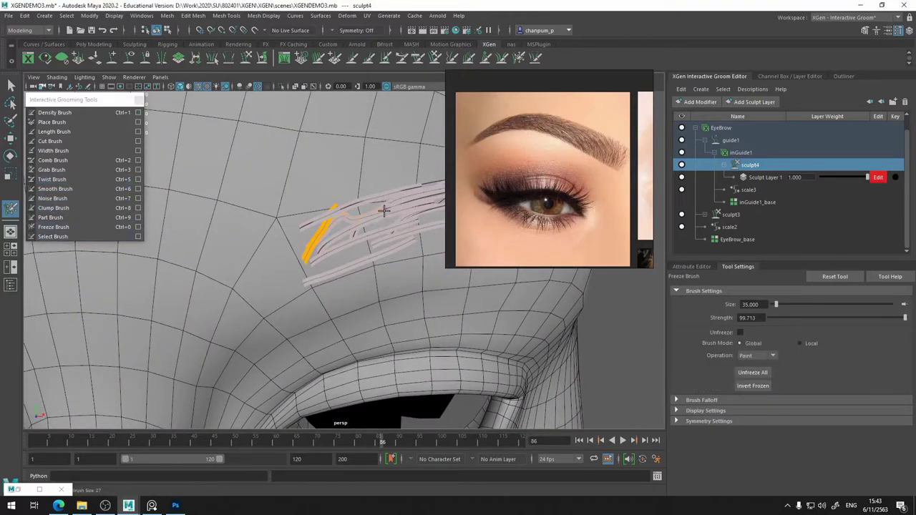
click(52, 169)
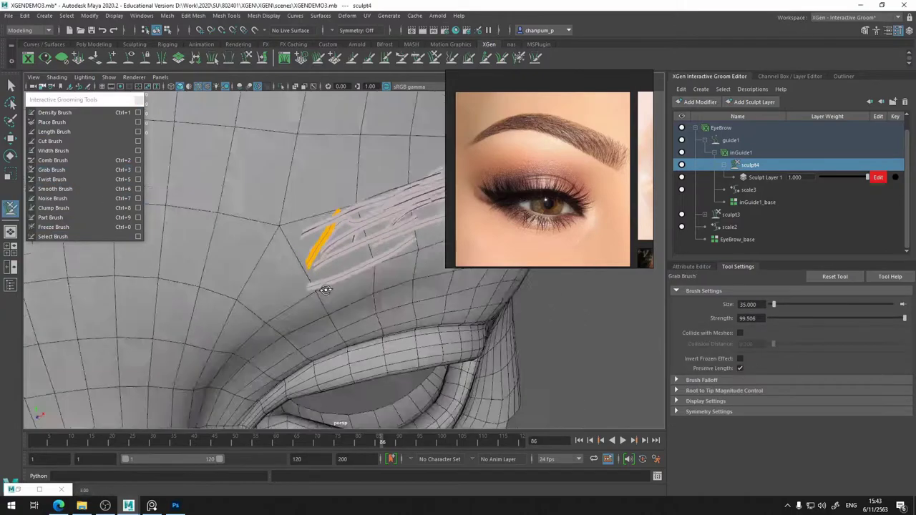
alt+drag(315, 283, 341, 262)
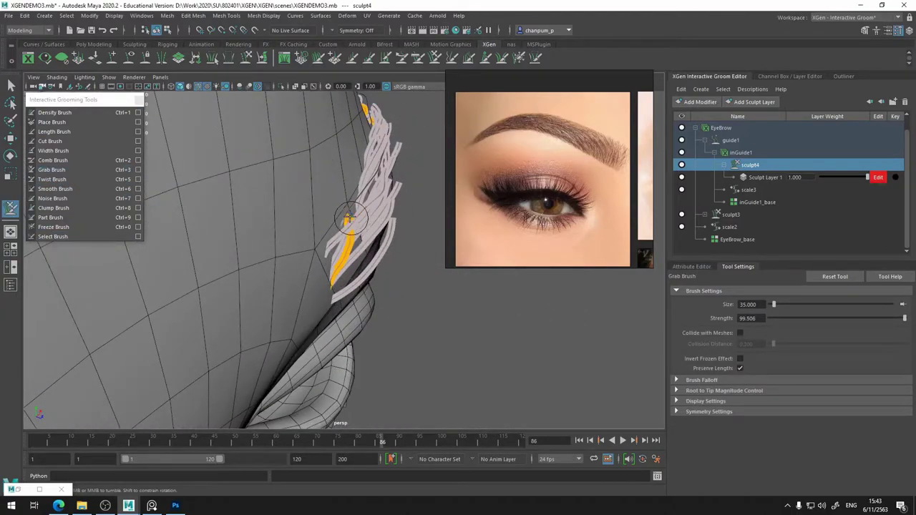
mouse_move(345, 216)
alt+mouse_down()
mouse_move(303, 253)
mouse_move(264, 247)
alt+mouse_up()
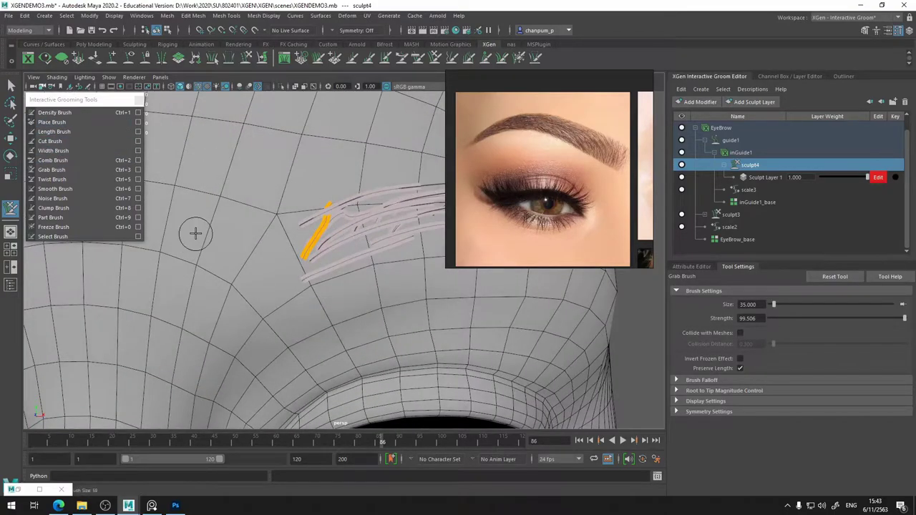
key(ctrl+0)
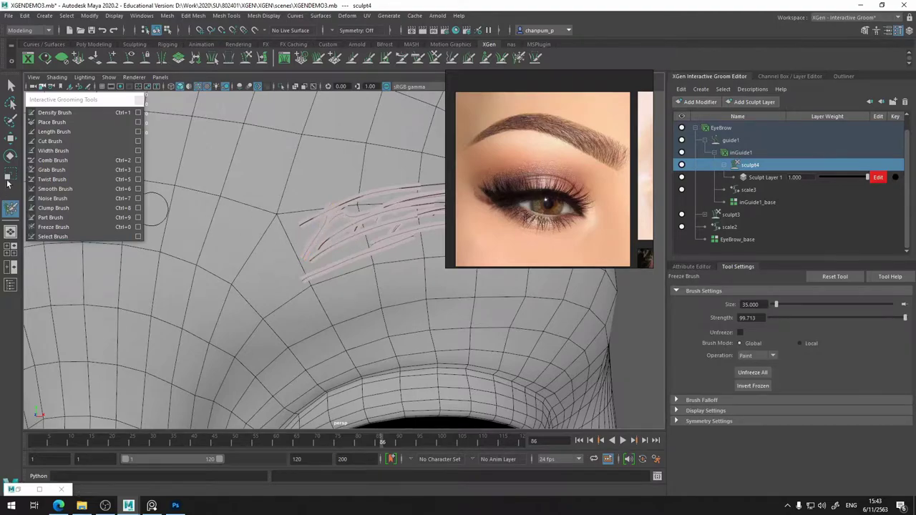
click(51, 122)
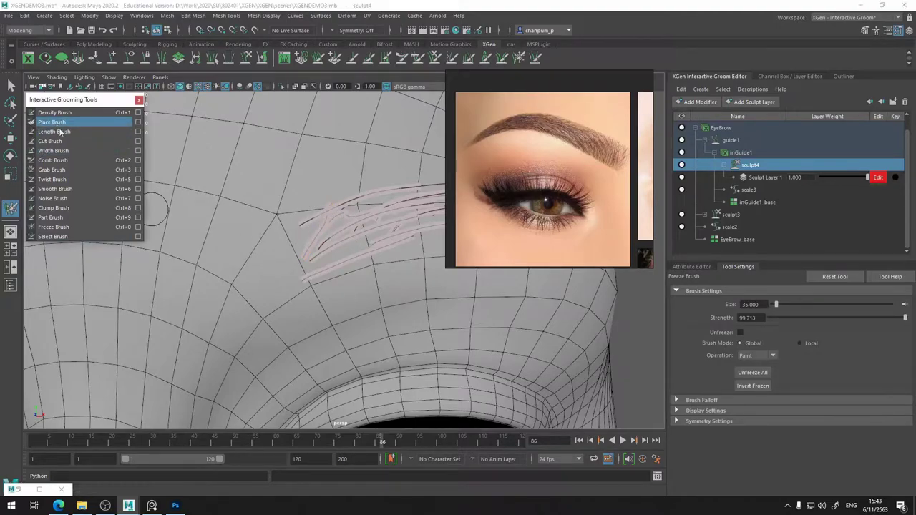
Grab the inner-end eyebrow guide into a short upright strand, checking from side and front
click(308, 279)
alt+drag(286, 285, 400, 313)
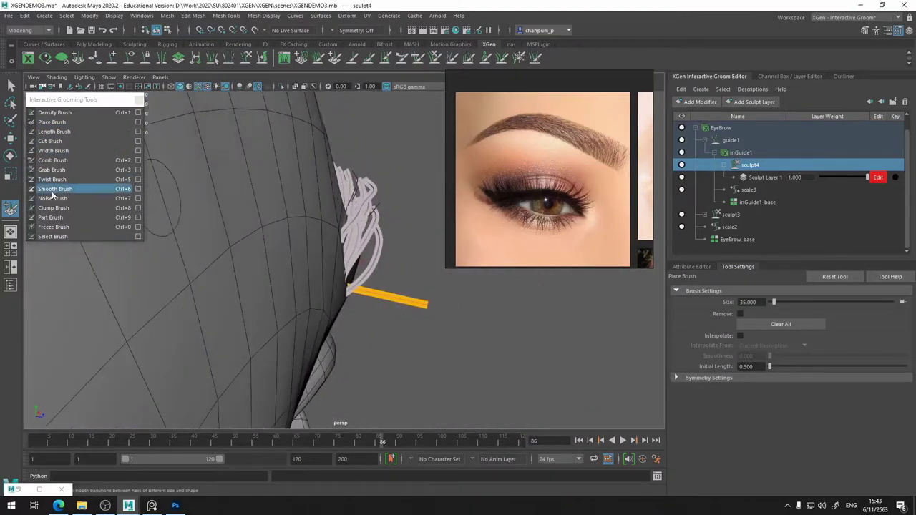
click(52, 170)
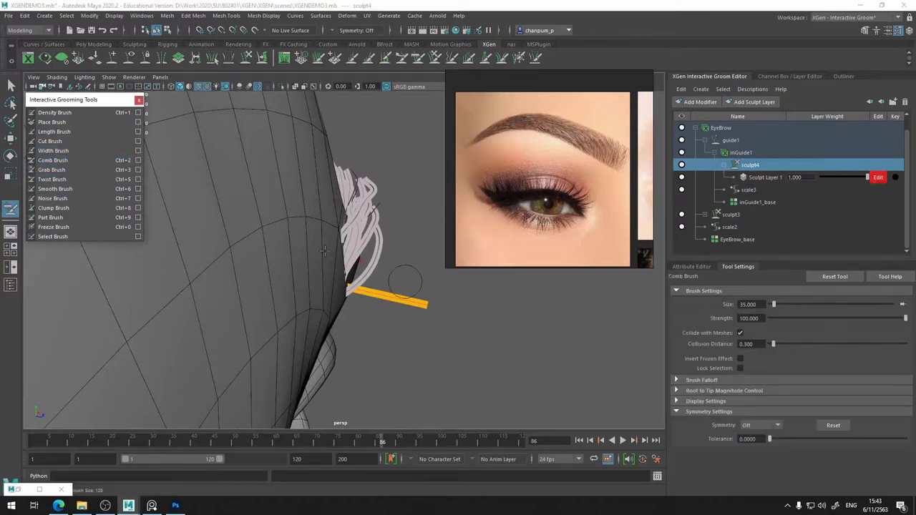
mouse_move(300, 337)
alt+mouse_down()
mouse_move(354, 352)
mouse_move(343, 212)
alt+mouse_up()
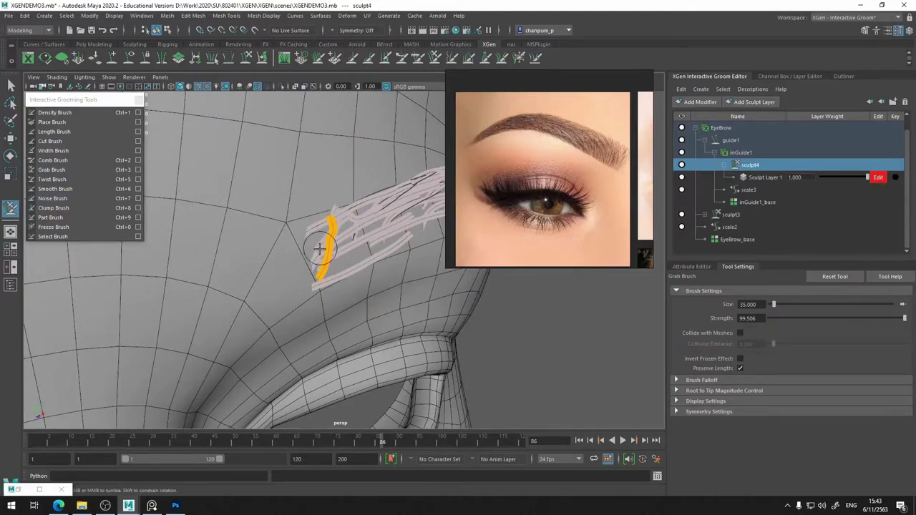
alt+drag(319, 248, 384, 228)
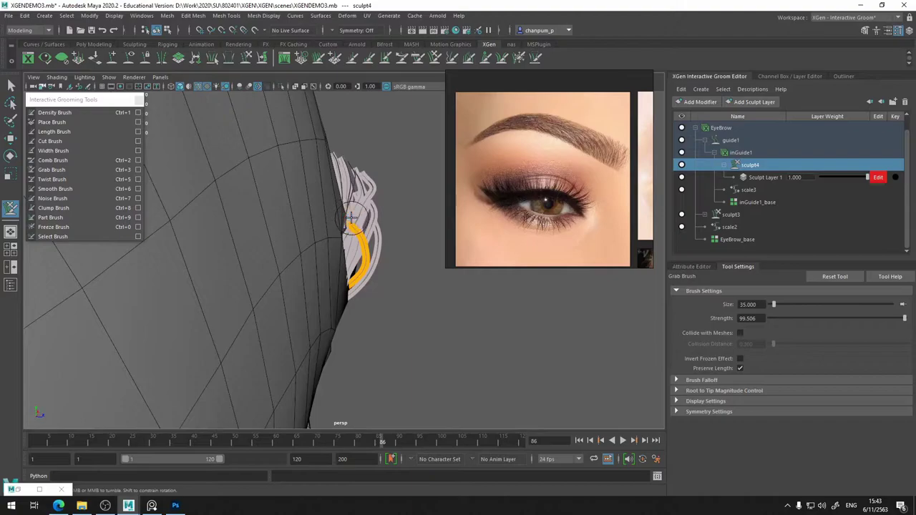
mouse_move(351, 217)
alt+mouse_down()
mouse_move(303, 270)
mouse_move(323, 290)
mouse_move(322, 281)
alt+mouse_up()
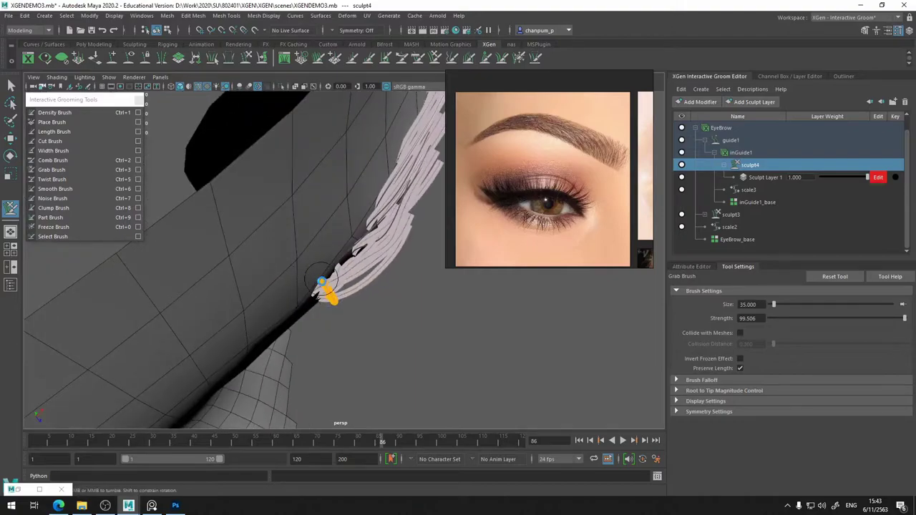
mouse_move(325, 320)
alt+mouse_down()
mouse_move(250, 250)
mouse_move(287, 254)
mouse_move(224, 264)
mouse_move(317, 268)
mouse_move(327, 248)
mouse_move(295, 257)
alt+mouse_up()
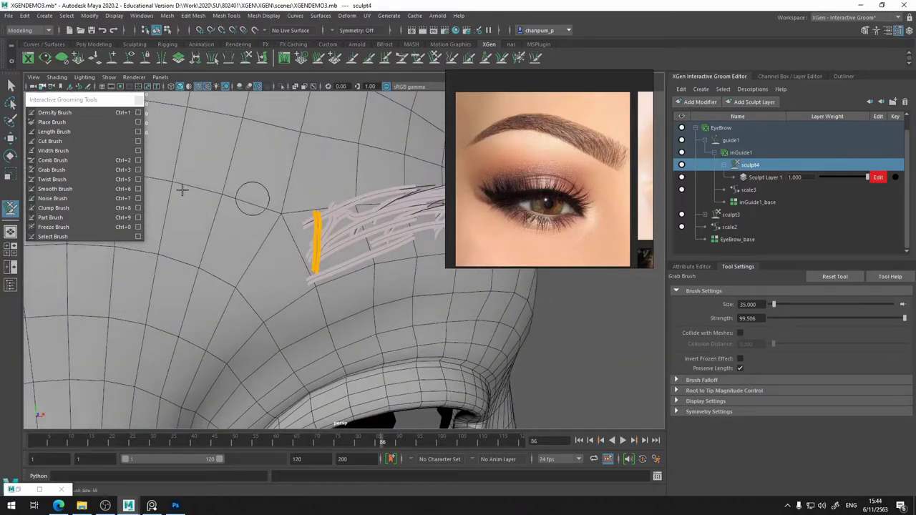
Place a new guide at the brow's inner end and undo a trial comb stroke
click(52, 122)
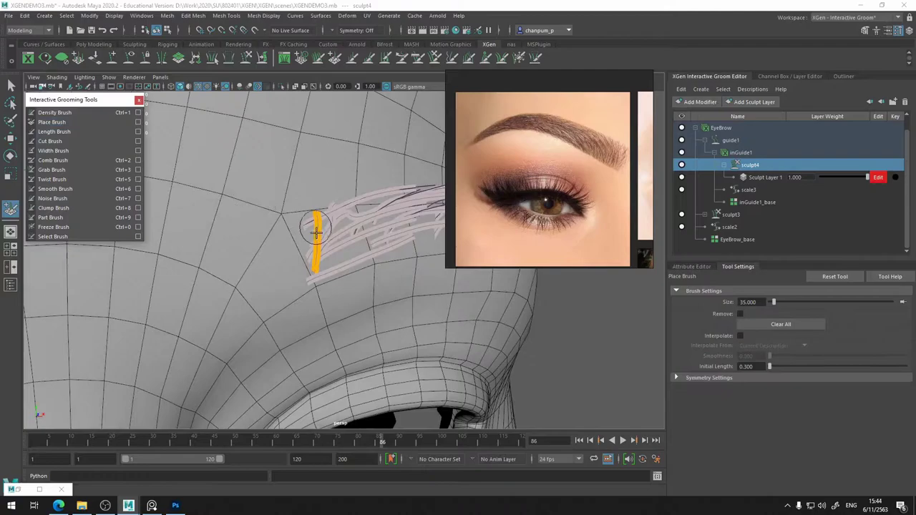
mouse_move(335, 262)
mouse_down()
mouse_move(361, 277)
mouse_move(286, 215)
mouse_up()
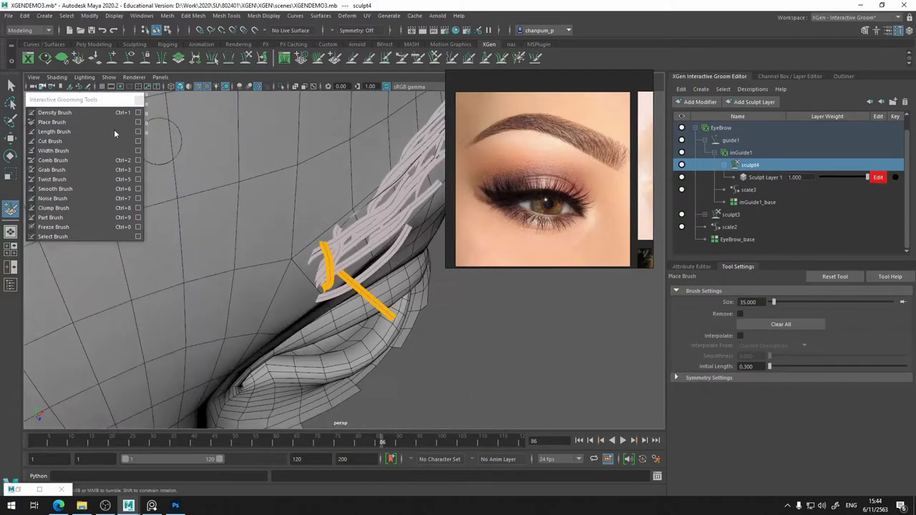
click(76, 229)
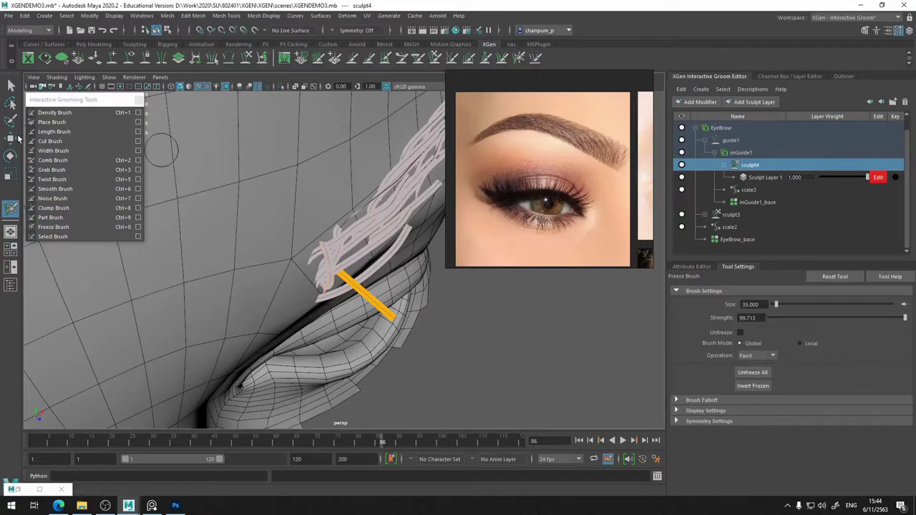
click(75, 163)
mouse_move(400, 325)
alt+mouse_down()
mouse_move(381, 306)
mouse_move(322, 285)
mouse_move(365, 291)
mouse_move(326, 133)
mouse_move(347, 194)
mouse_move(264, 227)
alt+mouse_up()
key(ctrl+z)
key(ctrl+z)
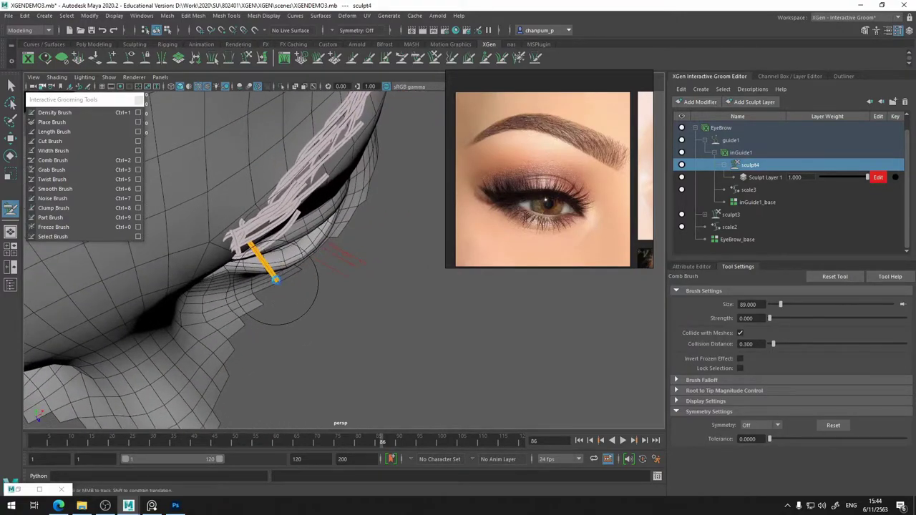
Bend the inner brow guides upward with the Grab Brush, then hide the inGuide1 guides
mouse_move(274, 293)
alt+mouse_down()
mouse_move(243, 290)
mouse_move(278, 293)
mouse_move(283, 280)
alt+mouse_up()
click(51, 169)
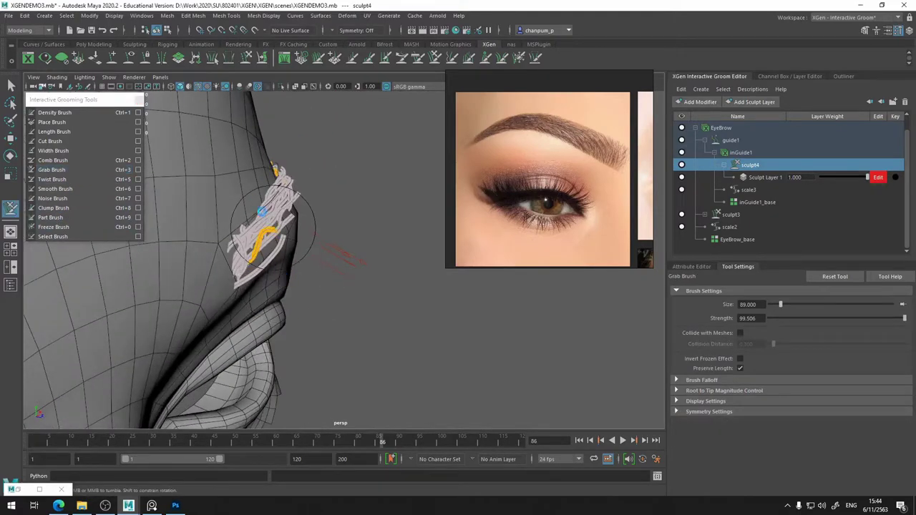
mouse_move(250, 200)
alt+mouse_down()
mouse_move(211, 192)
mouse_move(340, 236)
alt+mouse_up()
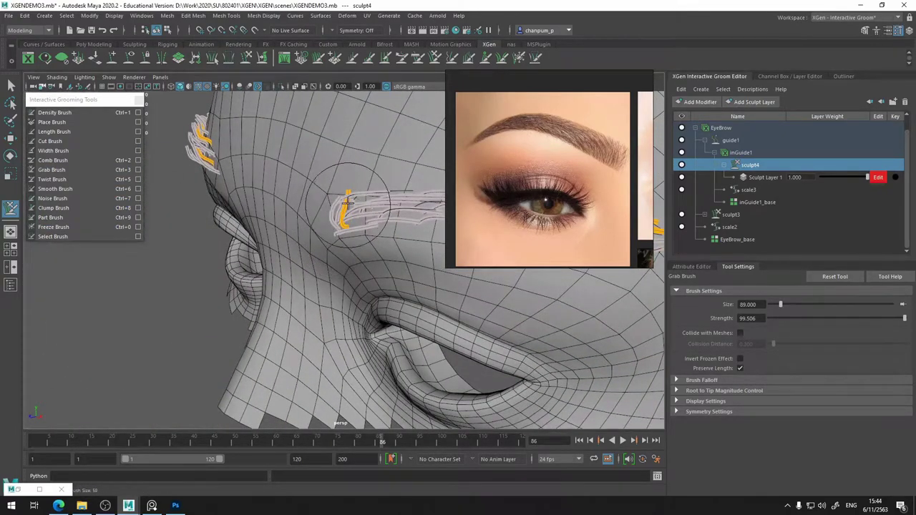
alt+drag(346, 201, 379, 190)
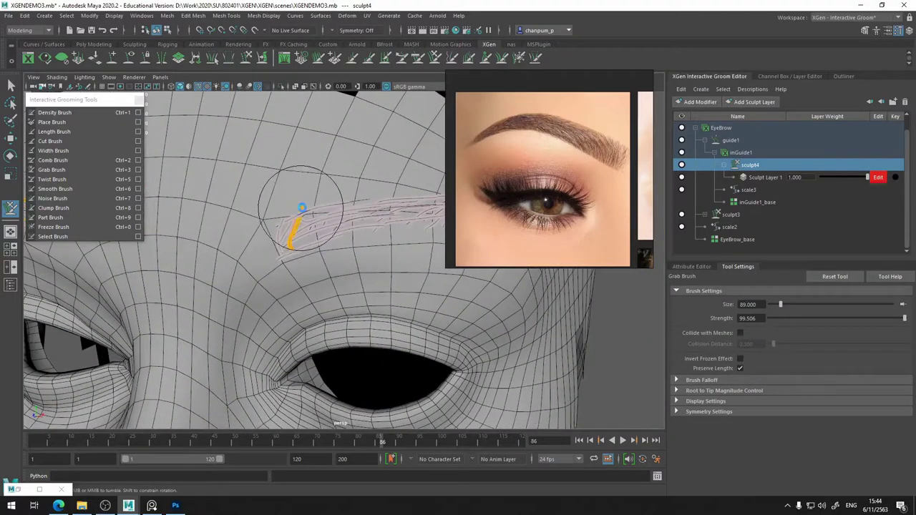
mouse_move(300, 191)
alt+mouse_down()
mouse_move(363, 266)
mouse_move(403, 265)
mouse_move(342, 238)
mouse_move(407, 201)
alt+mouse_up()
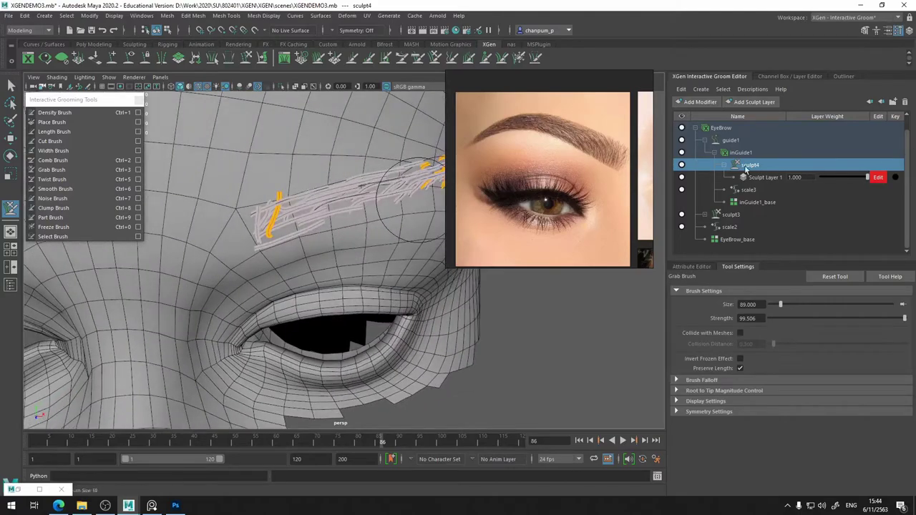
click(683, 153)
mouse_move(358, 232)
alt+mouse_down()
mouse_move(308, 236)
mouse_move(386, 214)
alt+mouse_up()
Set the EyeBrow_base description's Density Multiplier to 1.000
click(743, 239)
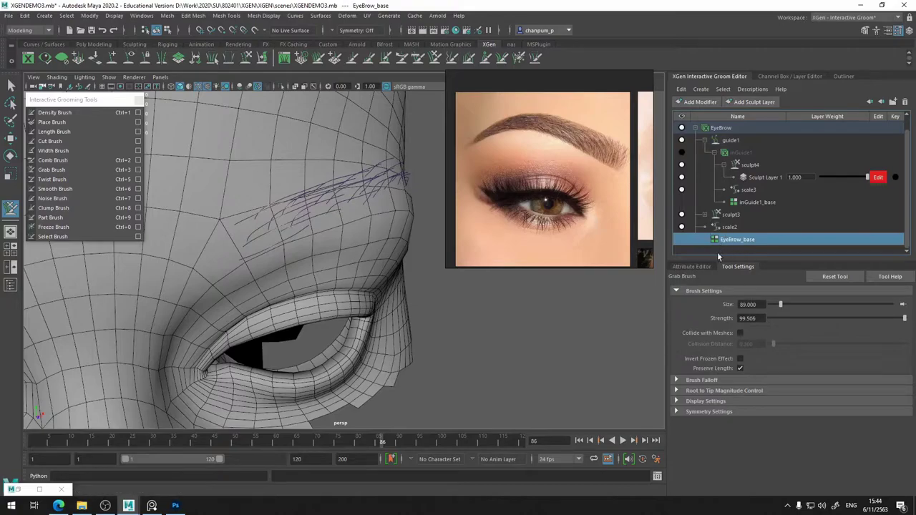
click(694, 266)
scroll(763, 380, up, 2)
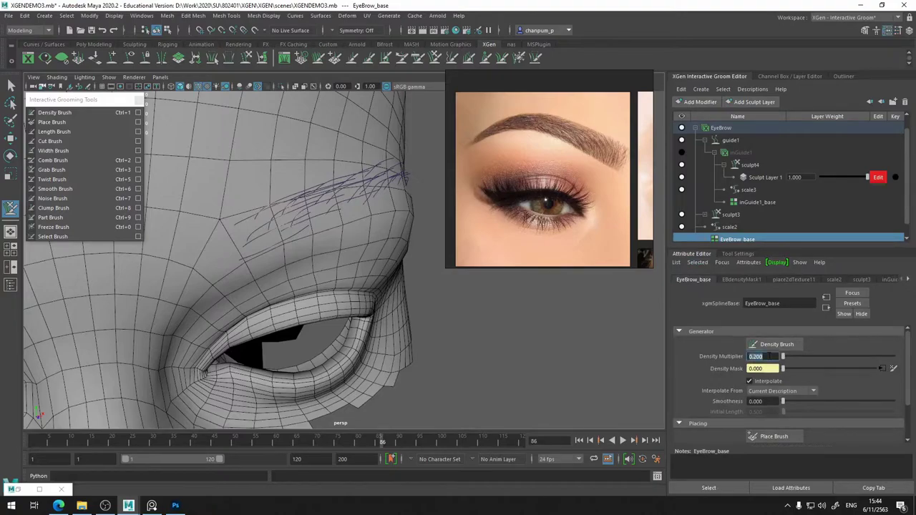
text(0.500)
key(Return)
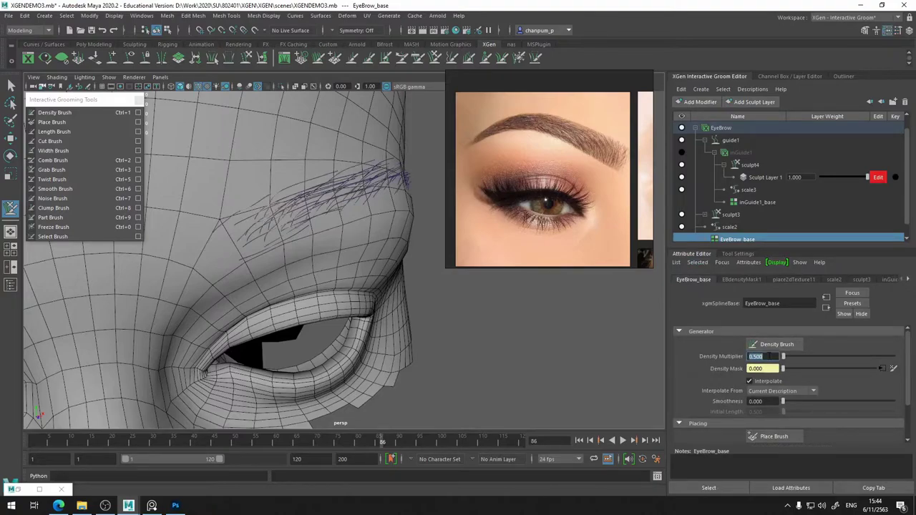
Inspect the eyebrows from several angles, then make the inGuide1 guides visible again
mouse_move(402, 265)
alt+mouse_down()
mouse_move(310, 260)
mouse_move(317, 268)
mouse_move(286, 270)
alt+mouse_up()
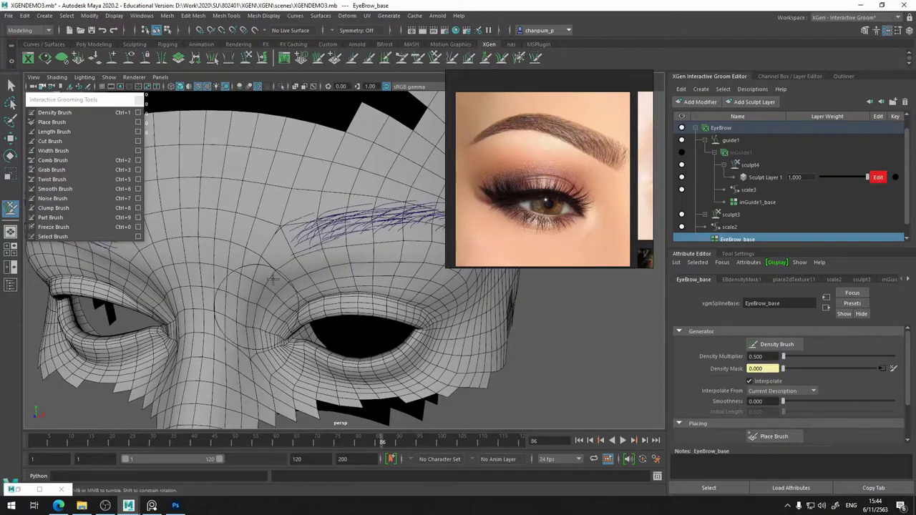
mouse_move(363, 237)
alt+mouse_down()
mouse_move(316, 246)
mouse_move(439, 291)
mouse_move(364, 311)
mouse_move(747, 377)
alt+mouse_up()
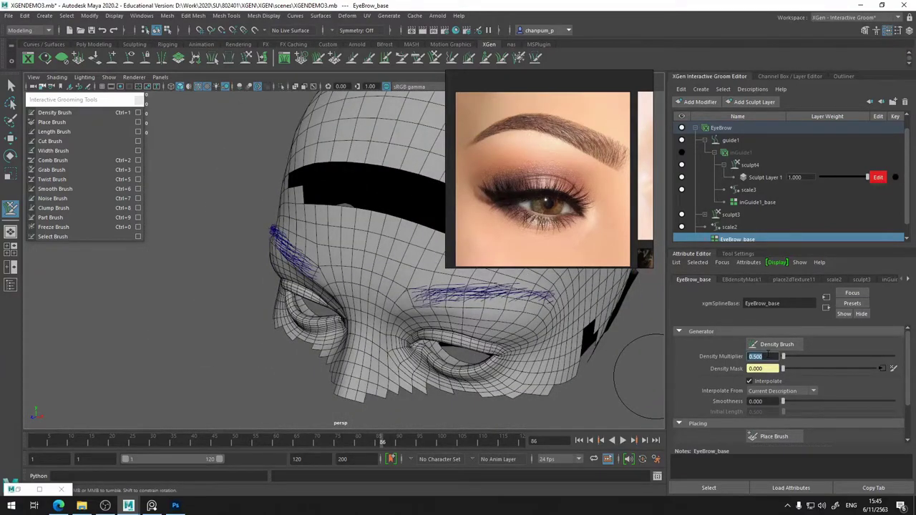
alt+drag(372, 315, 421, 343)
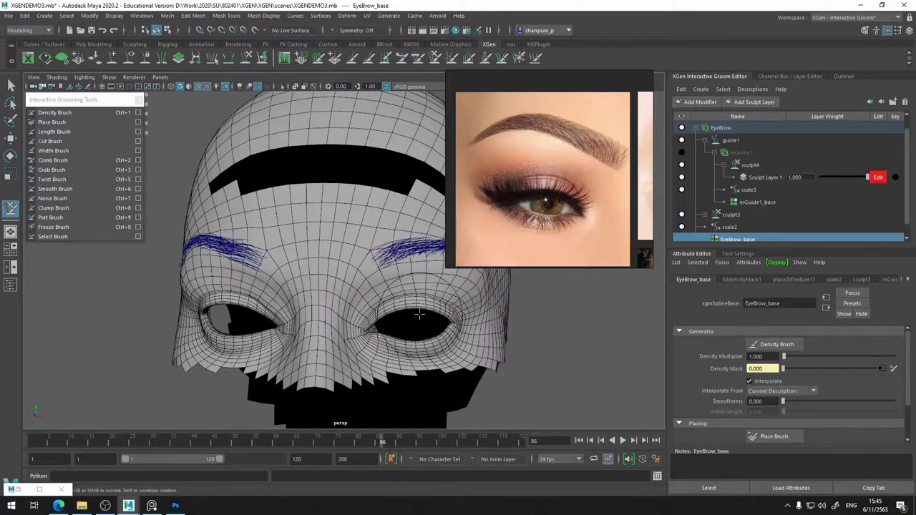
alt+drag(419, 314, 445, 337)
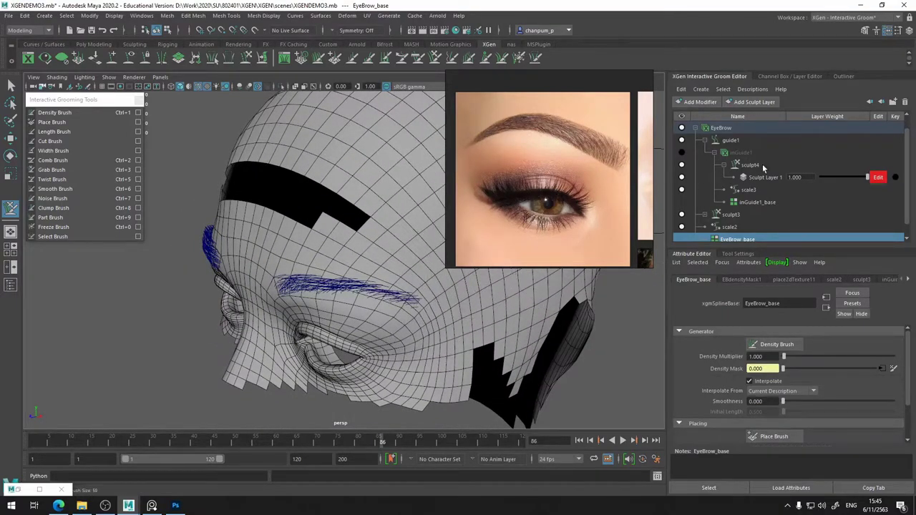
click(681, 153)
alt+drag(387, 308, 364, 320)
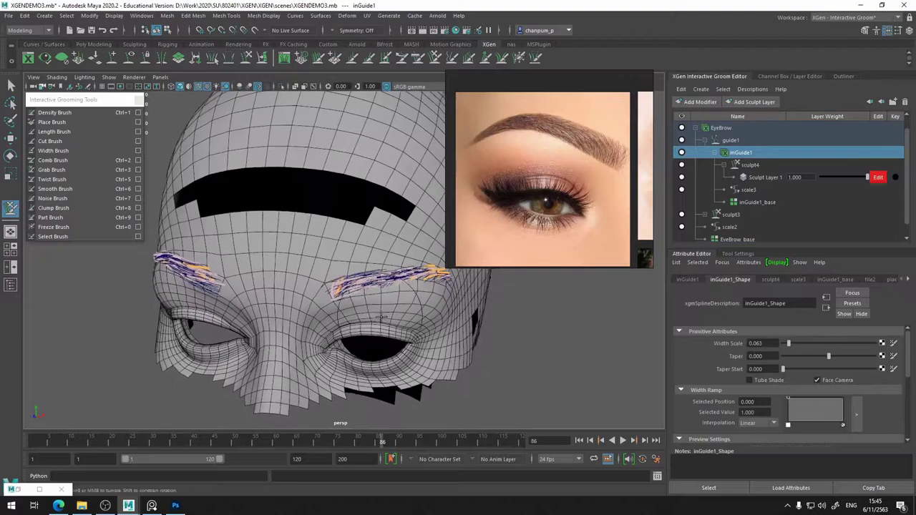
scroll(364, 320, up, 3)
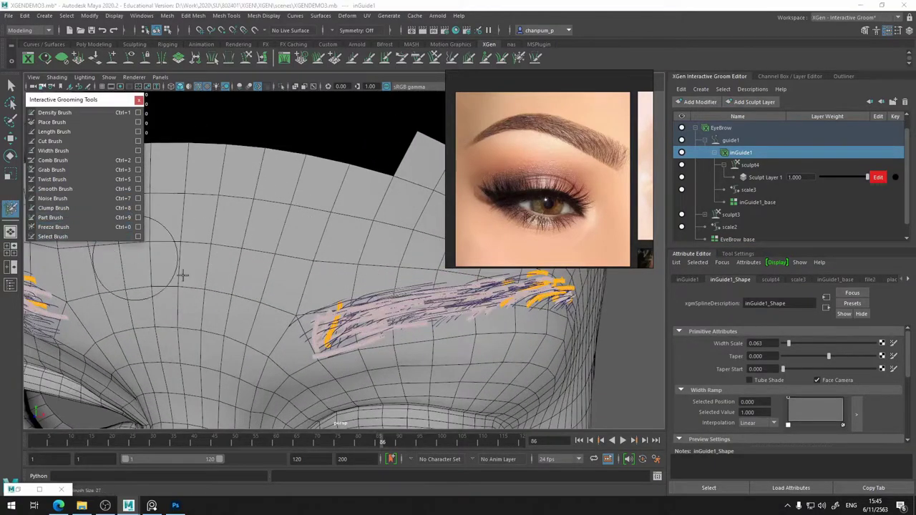
alt+drag(336, 317, 438, 314)
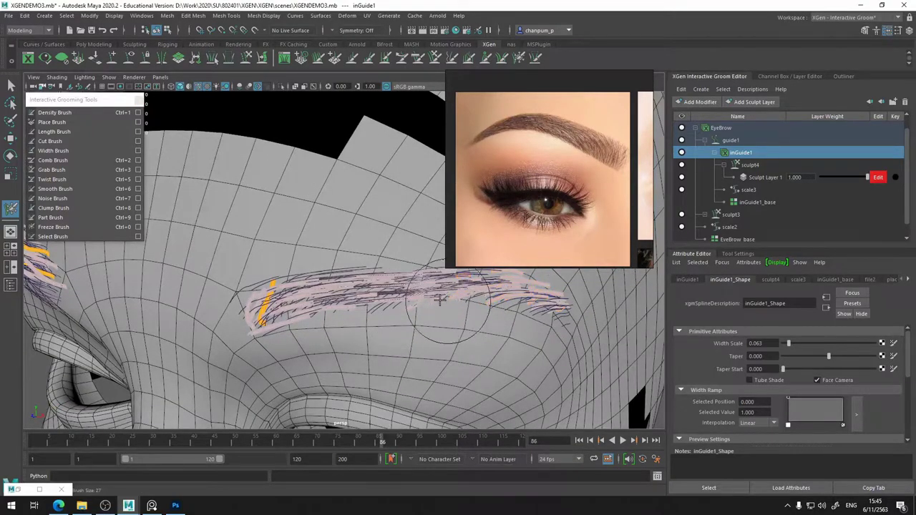
Pull the inner eyebrow guide up into a hook with the Grab Brush
mouse_move(315, 349)
alt+mouse_down()
mouse_move(403, 354)
mouse_move(351, 350)
alt+mouse_up()
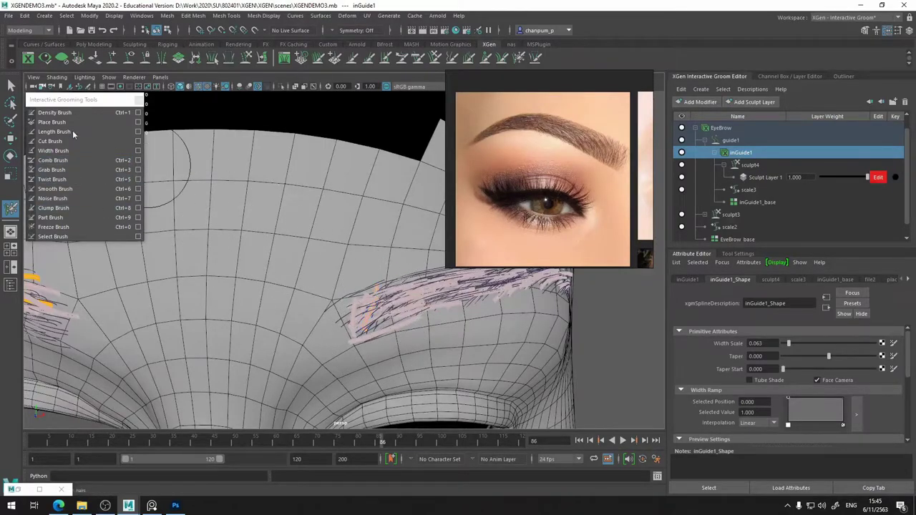
click(52, 122)
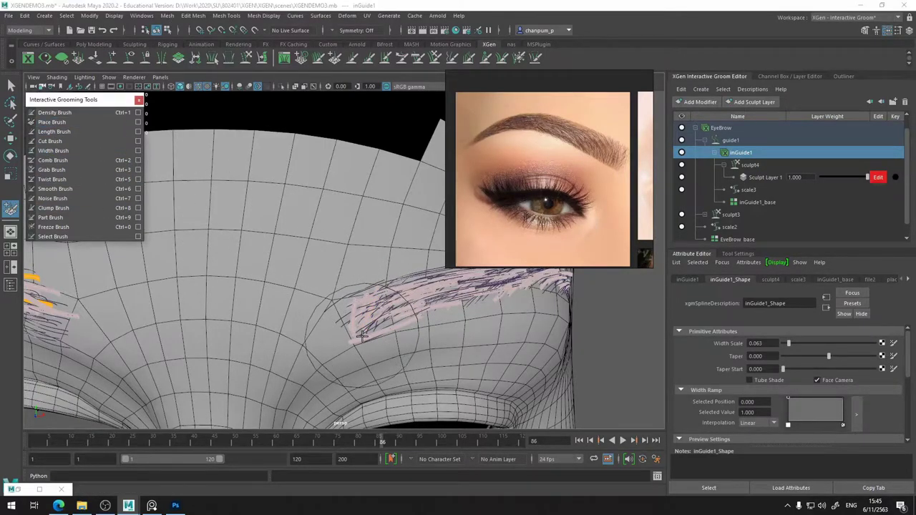
mouse_move(362, 336)
mouse_down()
mouse_move(358, 350)
mouse_move(280, 347)
mouse_move(327, 344)
mouse_up()
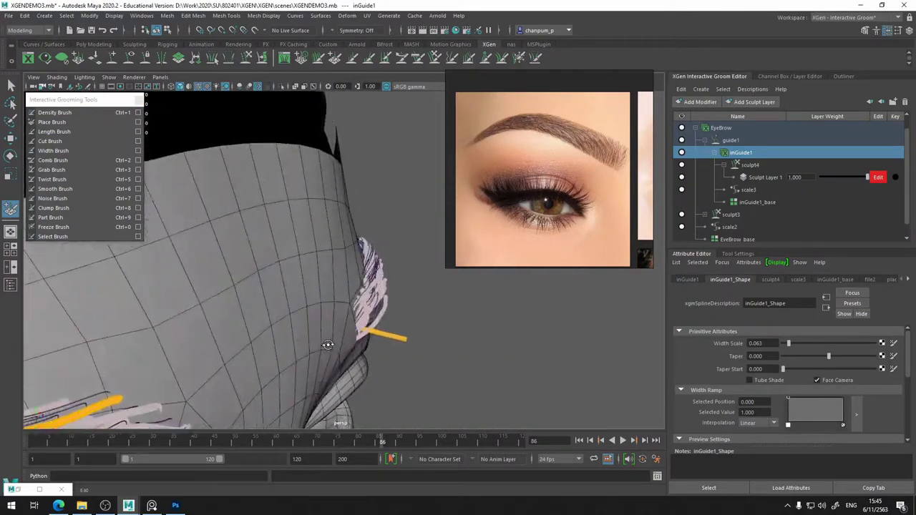
click(64, 172)
mouse_move(449, 327)
mouse_down()
mouse_move(384, 294)
mouse_move(356, 260)
mouse_up()
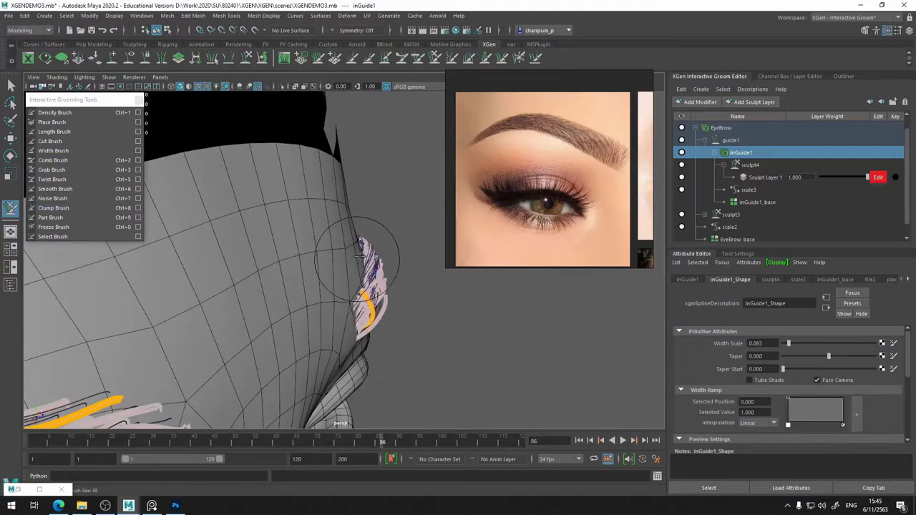
Check the hooked inner-end guides from front, oblique and side views
mouse_move(365, 361)
alt+mouse_down()
mouse_move(286, 236)
mouse_move(245, 215)
alt+mouse_up()
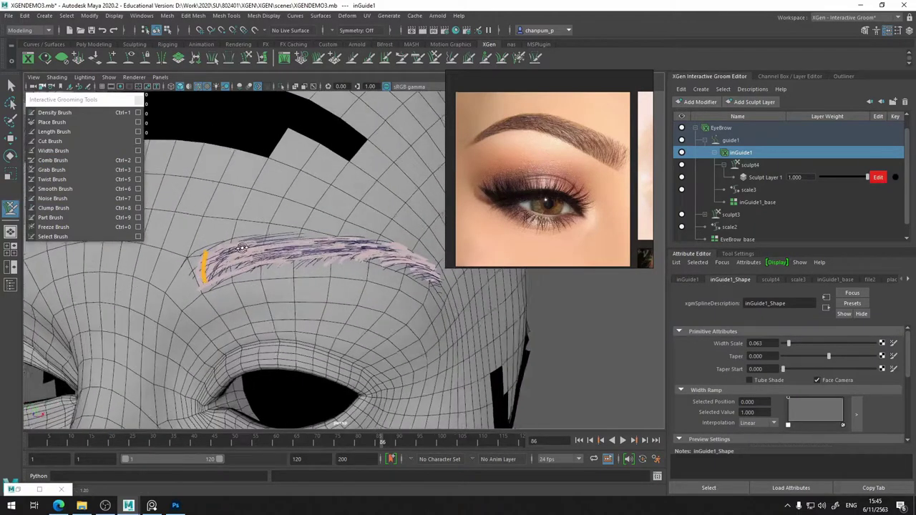
scroll(236, 250, up, 3)
scroll(259, 252, up, 3)
alt+drag(194, 249, 236, 255)
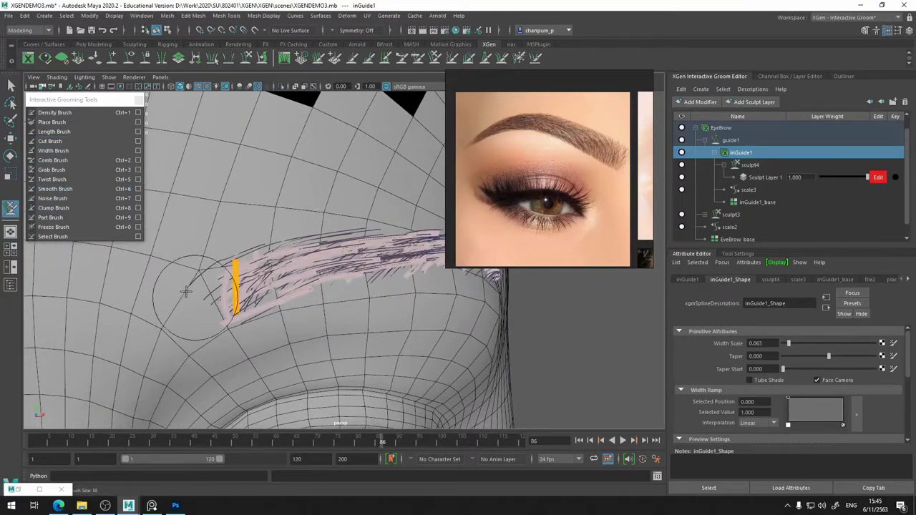
alt+drag(195, 285, 268, 299)
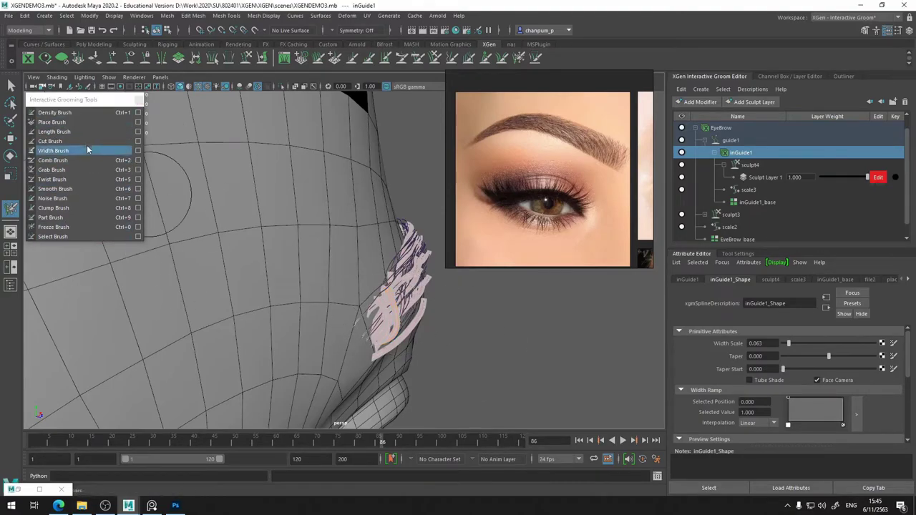
mouse_move(358, 287)
alt+mouse_down()
mouse_move(243, 290)
mouse_move(193, 311)
mouse_move(294, 357)
alt+mouse_up()
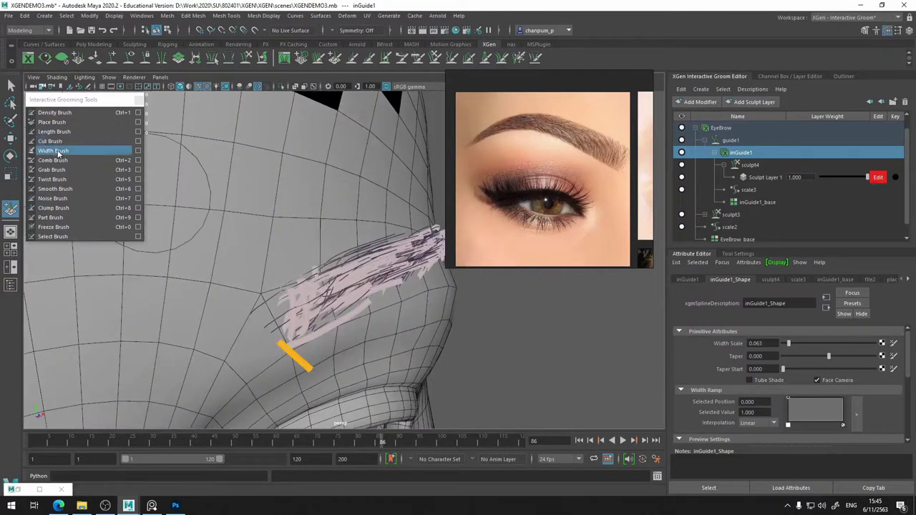
alt+drag(143, 236, 206, 312)
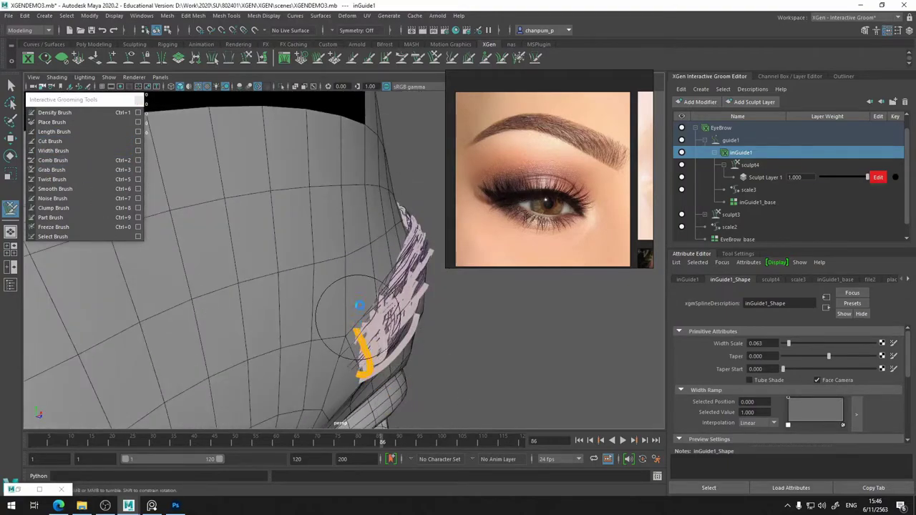
mouse_move(361, 332)
alt+mouse_down()
mouse_move(341, 356)
mouse_move(244, 275)
alt+mouse_up()
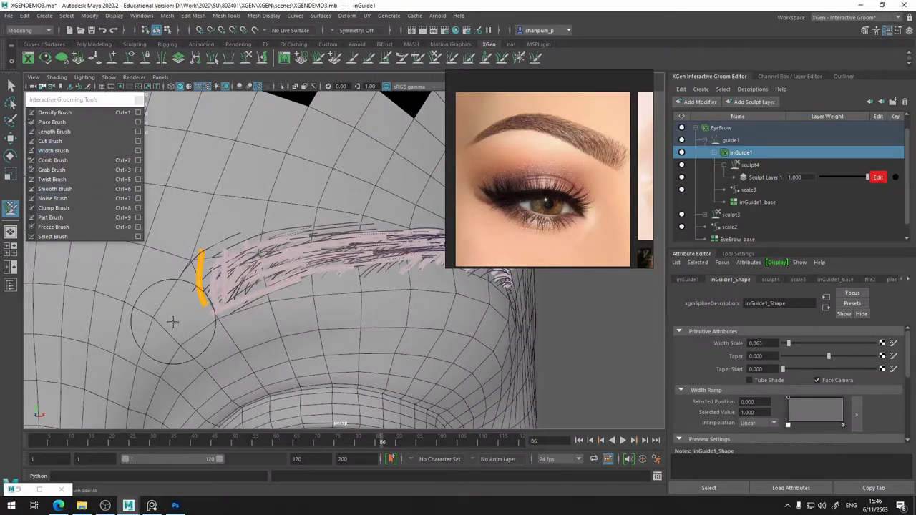
Briefly hide and reshow the inGuide1 guides, then comb the brow guides upward
click(682, 153)
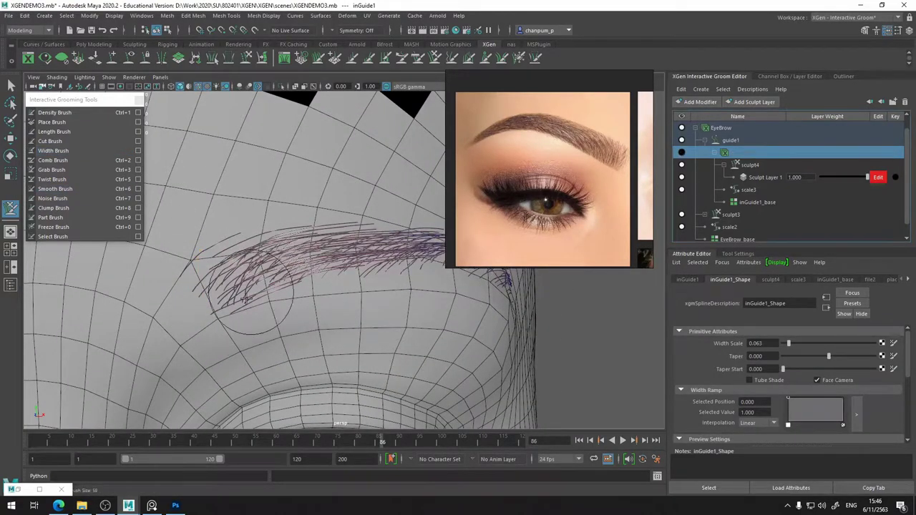
click(681, 153)
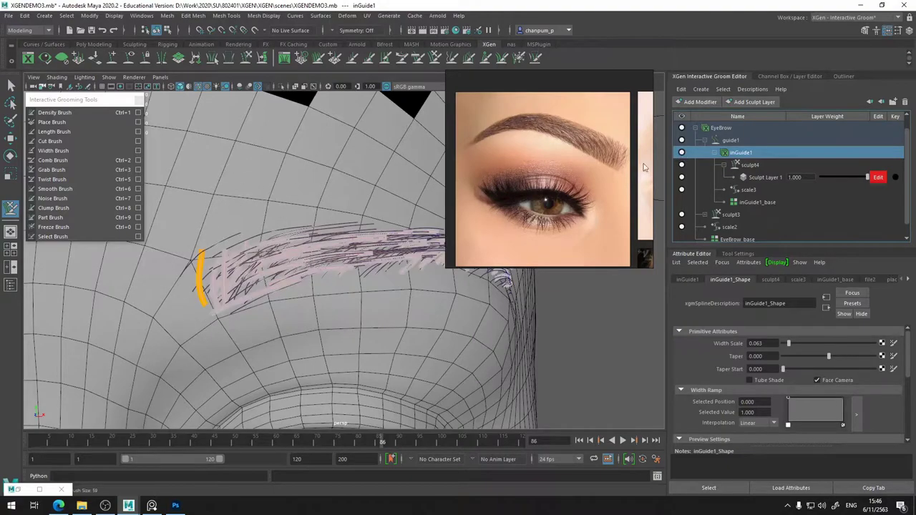
alt+drag(194, 327, 237, 308)
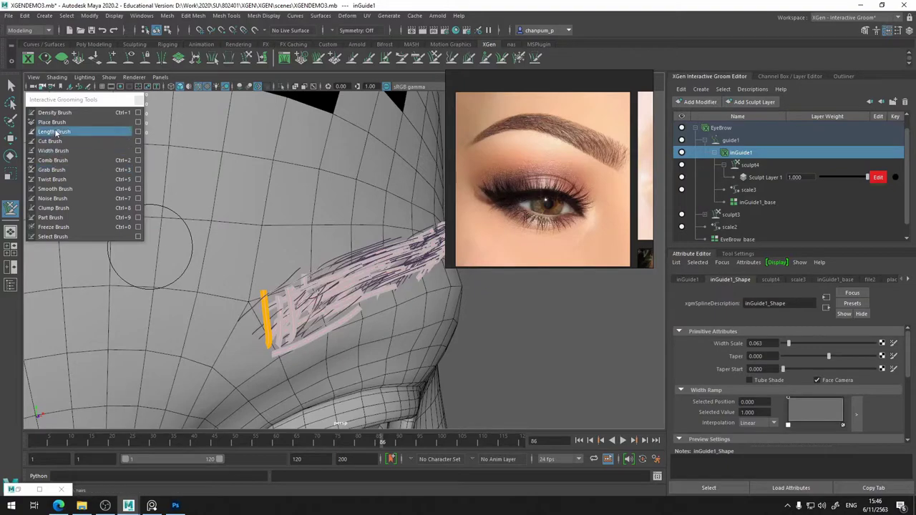
mouse_move(351, 301)
alt+mouse_down()
mouse_move(294, 301)
mouse_move(358, 313)
alt+mouse_up()
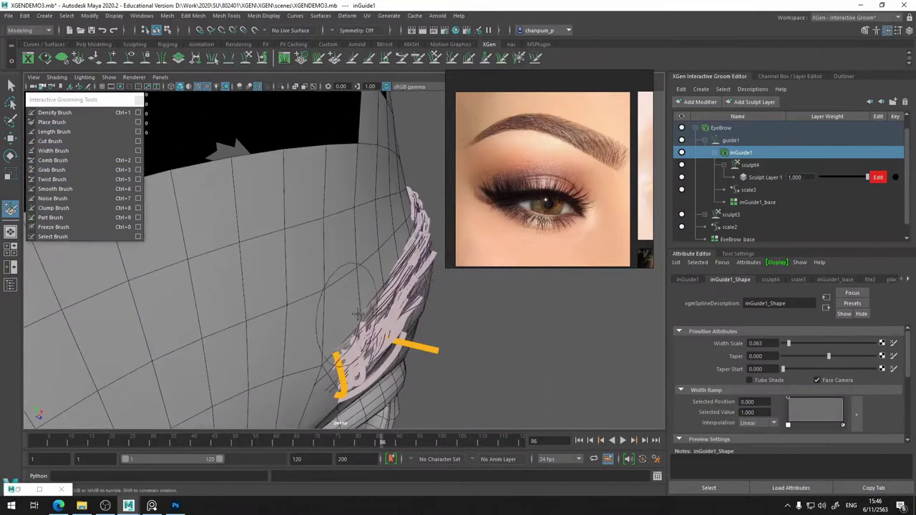
click(63, 163)
mouse_move(451, 355)
mouse_down()
mouse_move(368, 241)
mouse_move(348, 282)
mouse_move(327, 287)
mouse_move(342, 297)
mouse_move(286, 285)
mouse_up()
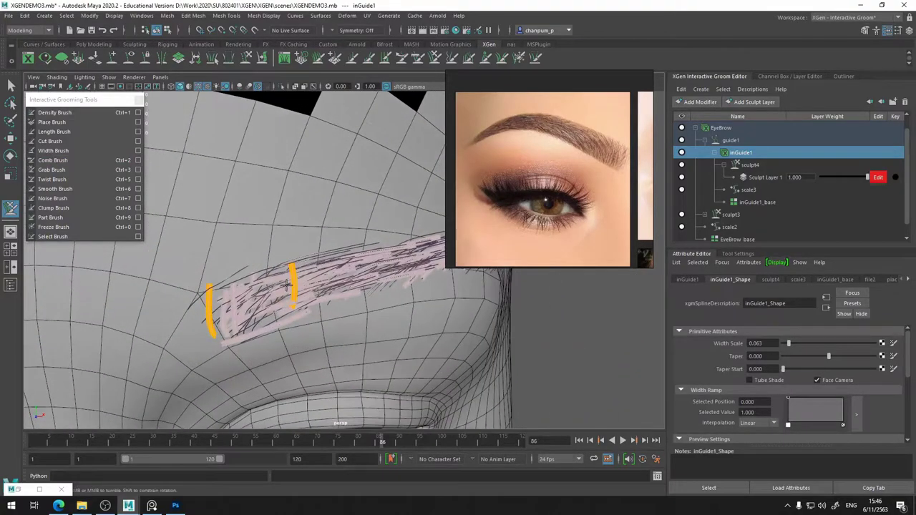
Bend one guide near the brow into a J-curve, then hide the inGuide1 guides
click(52, 121)
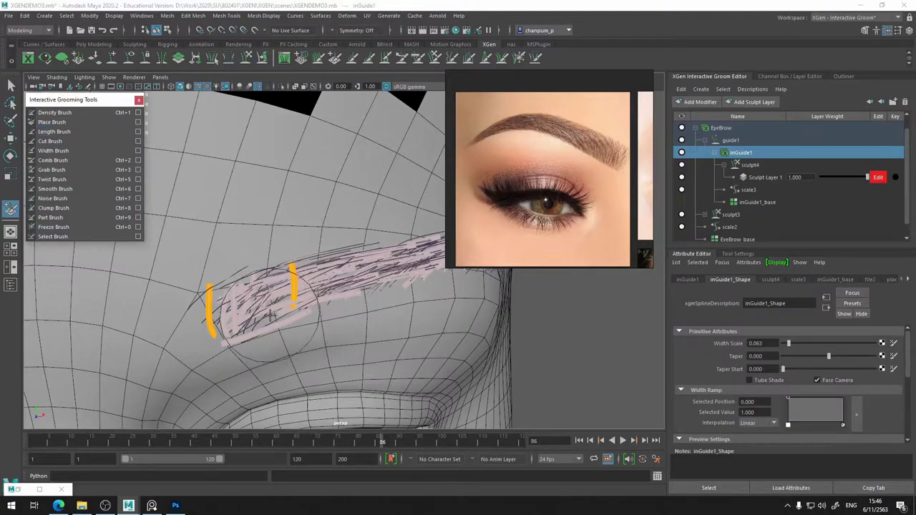
alt+drag(286, 317, 56, 142)
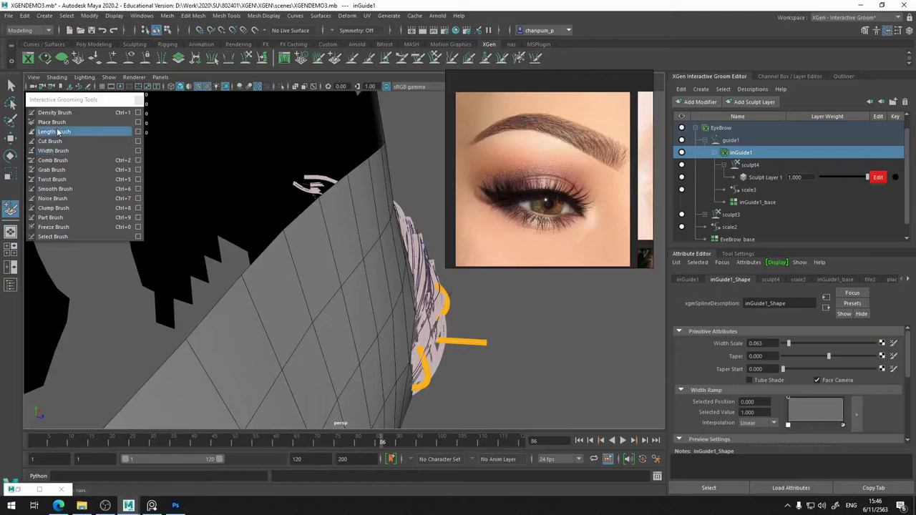
click(56, 170)
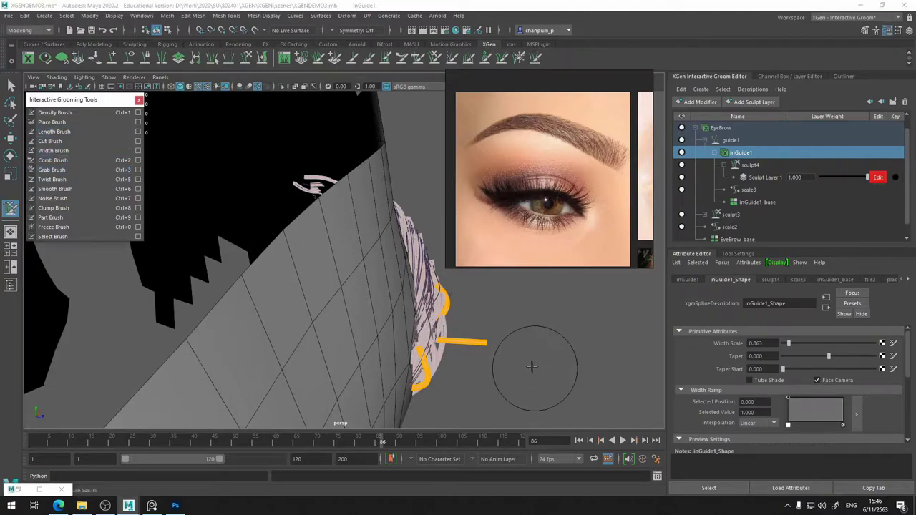
alt+drag(532, 366, 433, 343)
drag(407, 313, 377, 283)
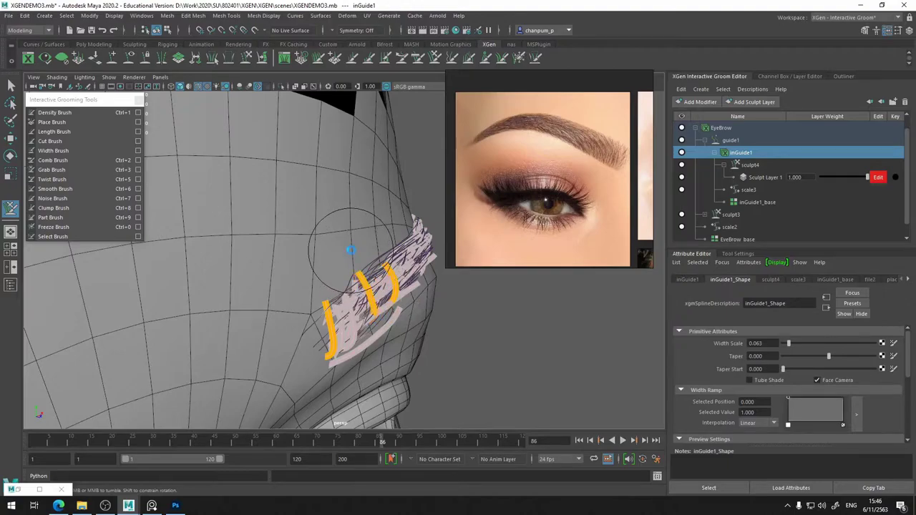
mouse_move(351, 250)
alt+mouse_down()
mouse_move(317, 300)
mouse_move(265, 303)
mouse_move(322, 308)
mouse_move(303, 292)
mouse_move(339, 329)
mouse_move(284, 275)
mouse_move(290, 272)
alt+mouse_up()
click(681, 153)
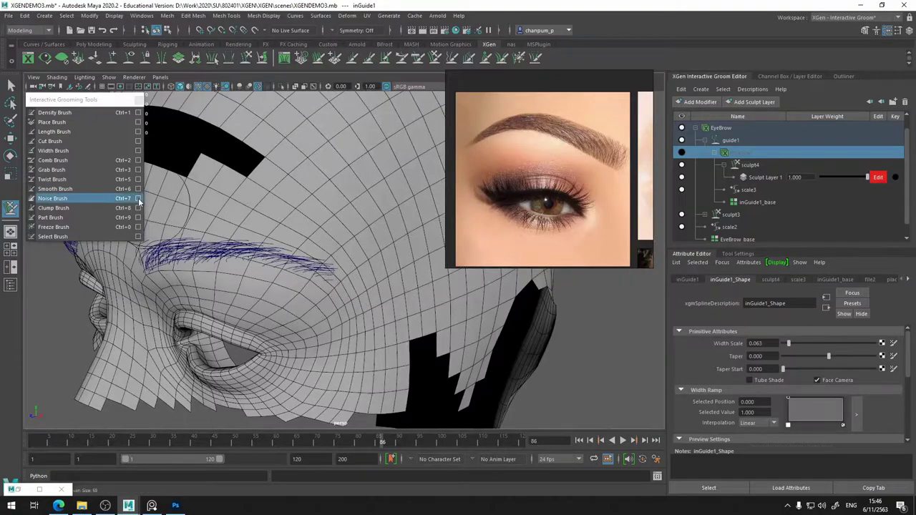
Activate the Freeze Brush (Size 89, Strength 99.713, Paint) and select the EyeBrow_base description
click(51, 219)
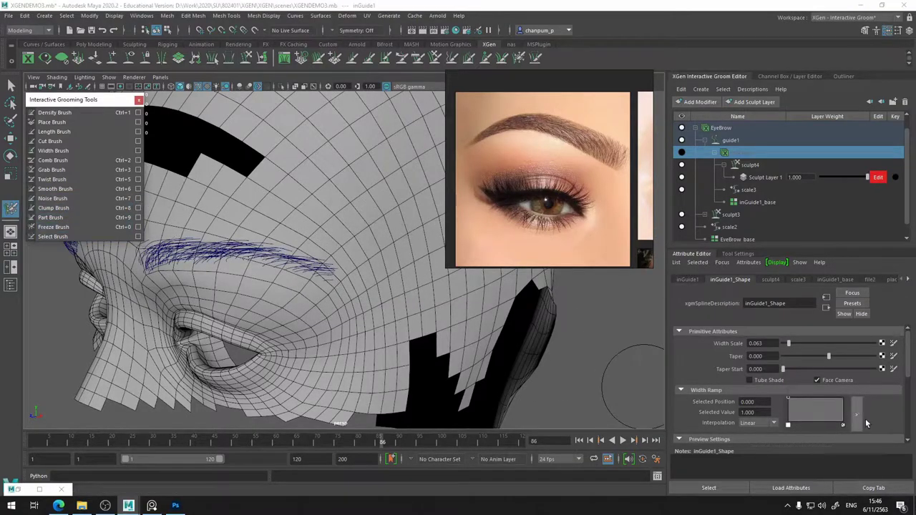
scroll(800, 389, down, 5)
scroll(787, 390, up, 2)
scroll(771, 383, down, 1)
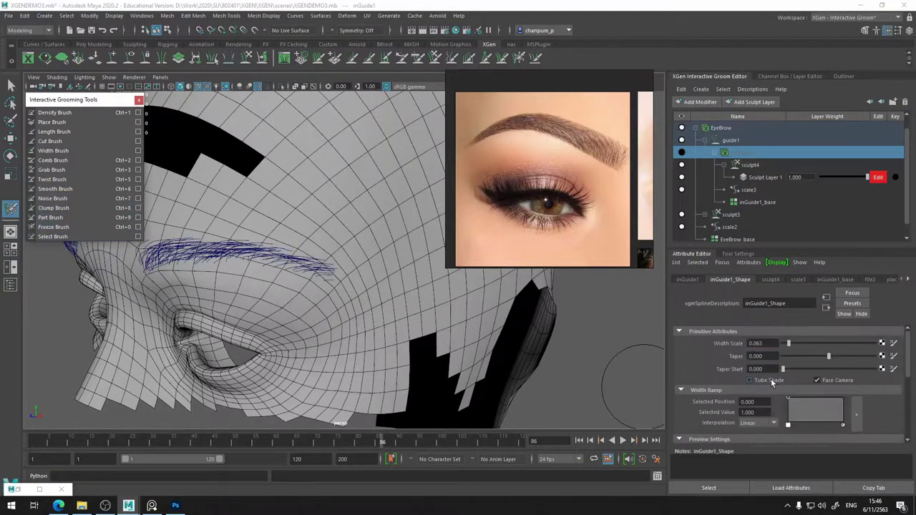
scroll(771, 382, down, 1)
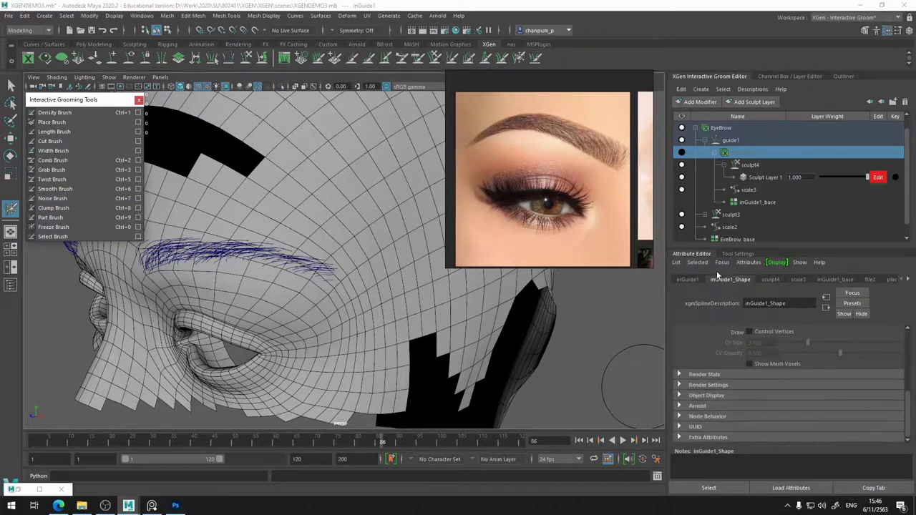
click(737, 254)
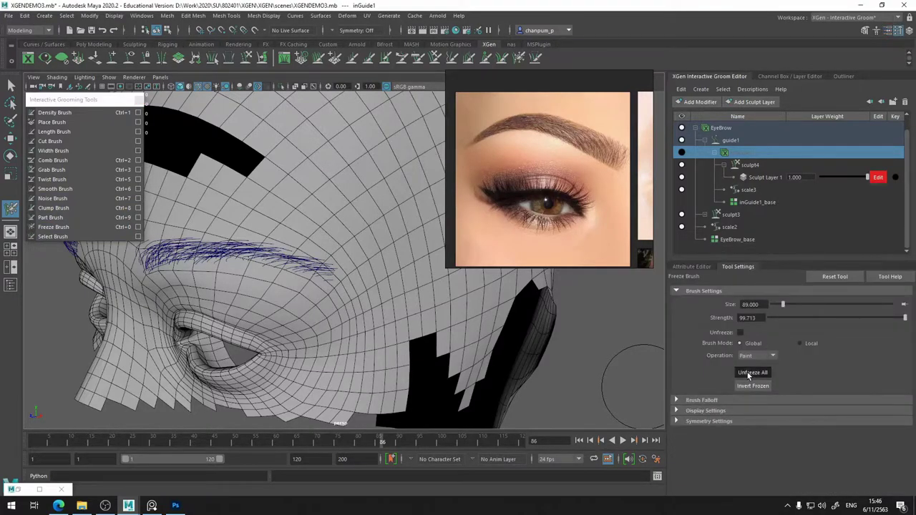
alt+drag(260, 298, 384, 312)
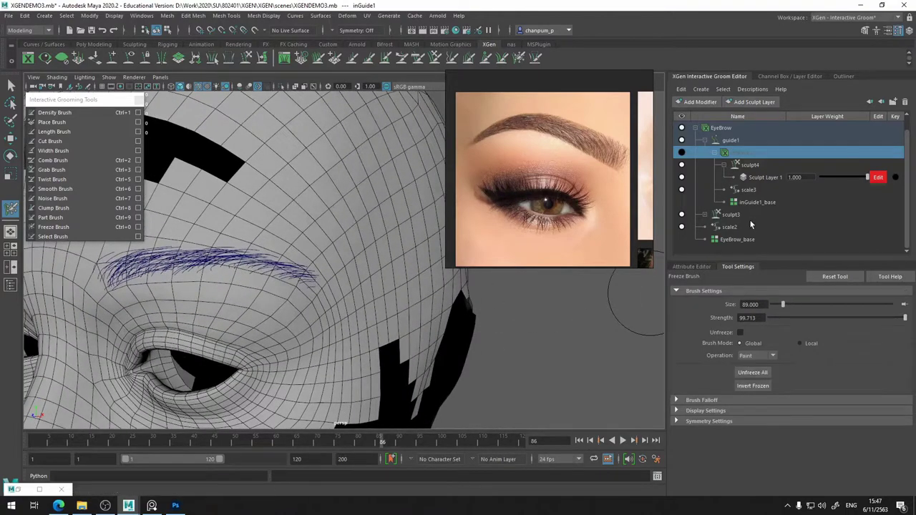
click(743, 241)
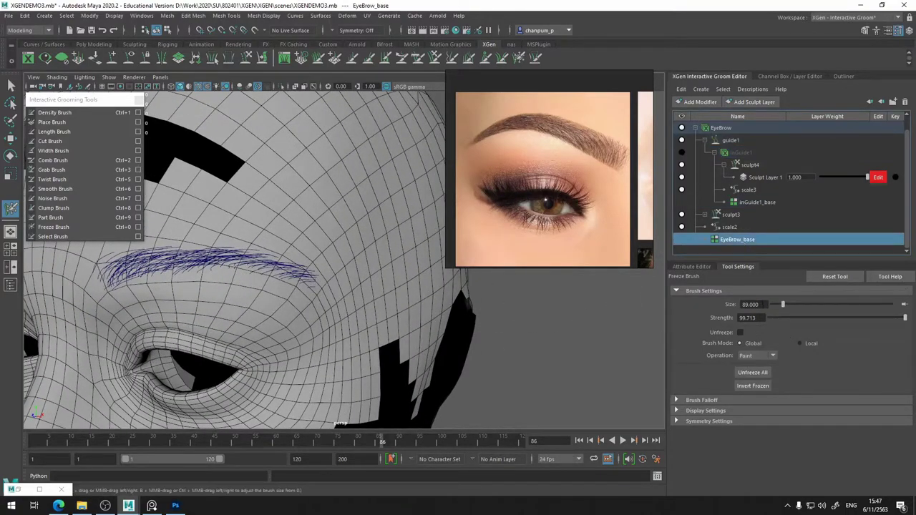
Raise EyeBrow_base's Density Multiplier to 5.000 for a thick, dense brow
key(ctrl+a)
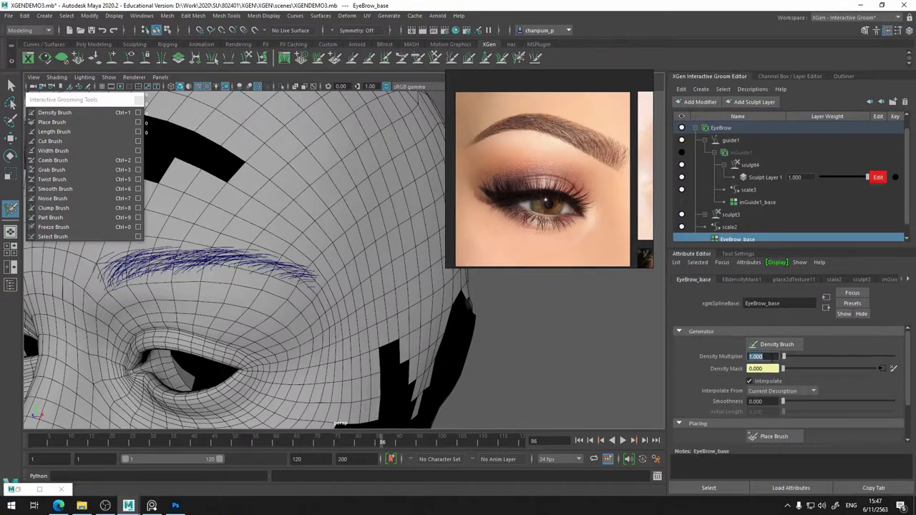
text(3.000)
key(Return)
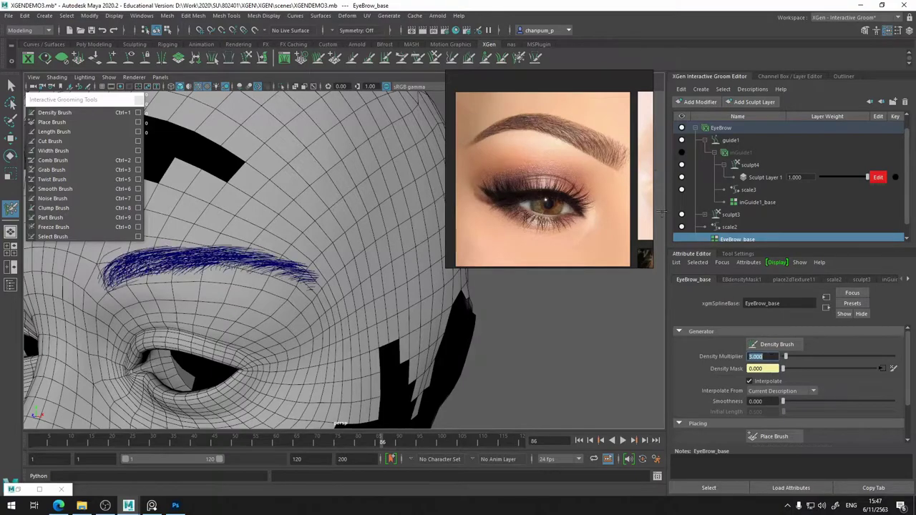
mouse_move(279, 310)
alt+mouse_down()
mouse_move(364, 315)
mouse_move(329, 307)
alt+mouse_up()
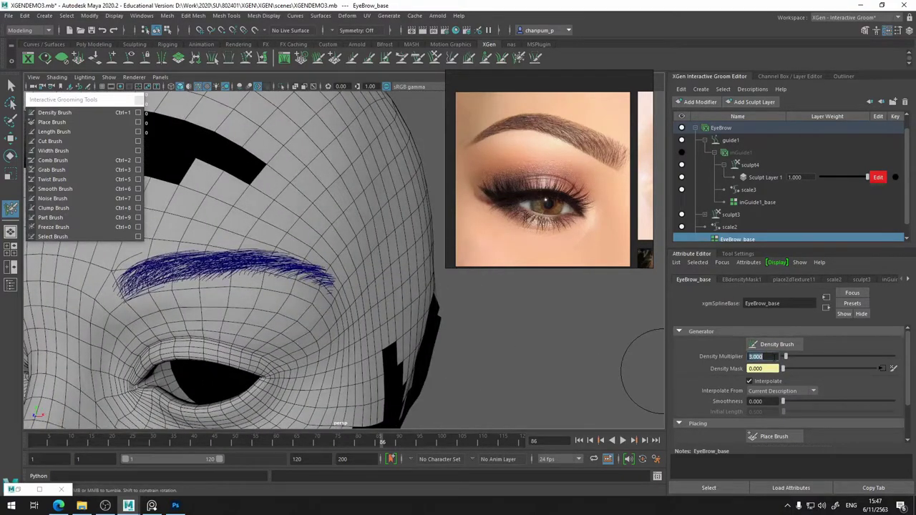
text(5.000)
key(Return)
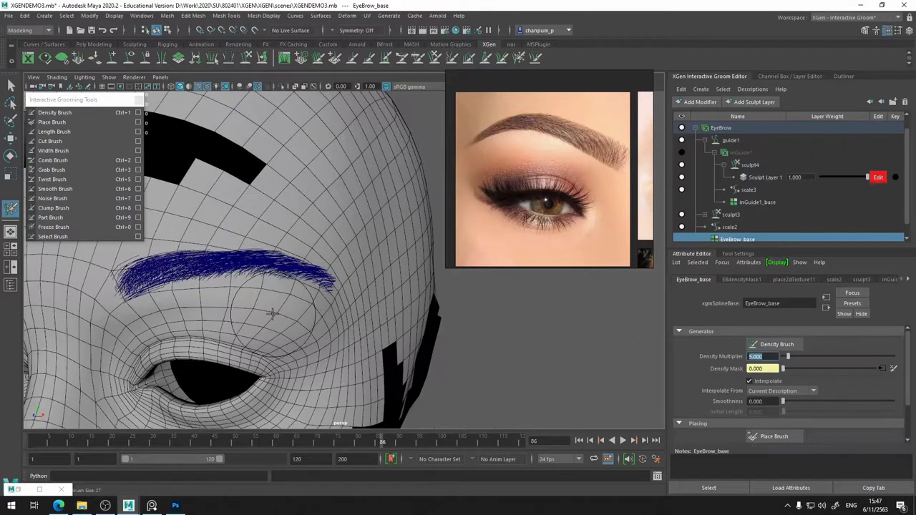
mouse_move(287, 329)
alt+mouse_down()
mouse_move(269, 339)
mouse_move(370, 333)
mouse_move(384, 355)
mouse_move(386, 314)
alt+mouse_up()
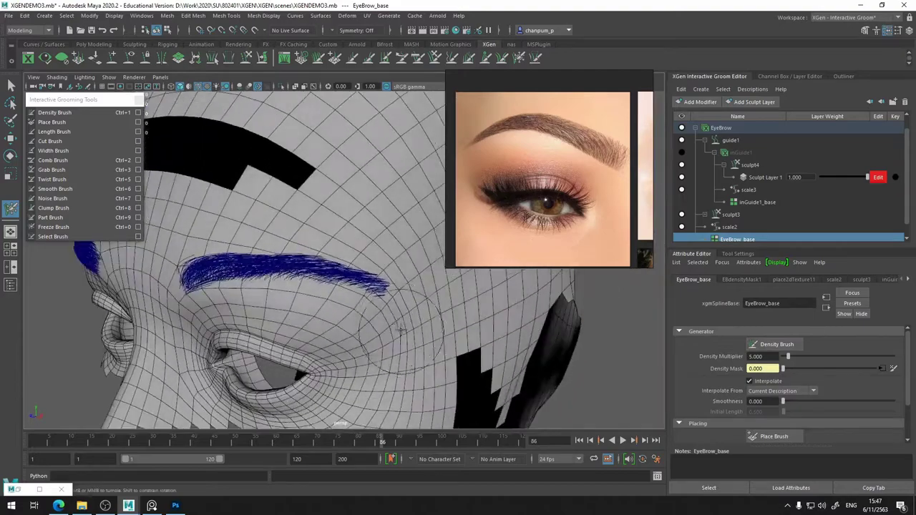
Pick the hair-placing brush and make Sculpt Layer 1 the active sculpt layer
click(70, 123)
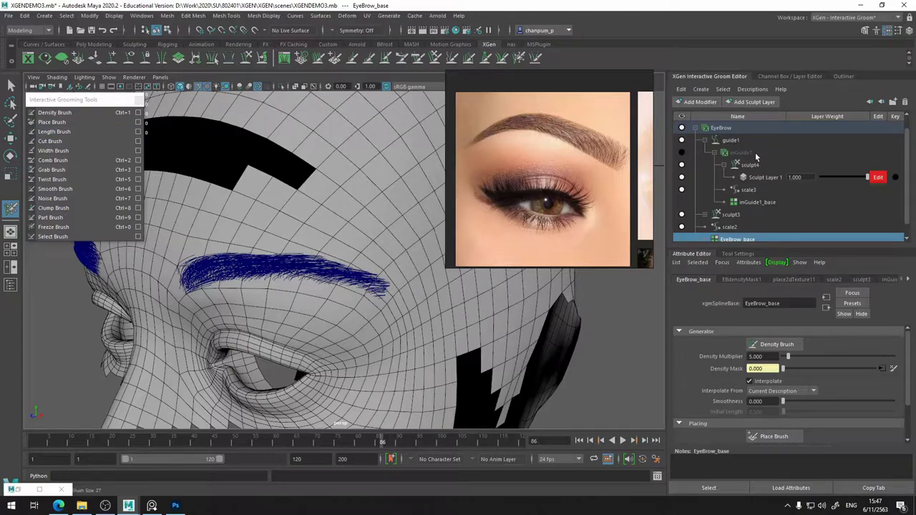
alt+drag(358, 293, 373, 308)
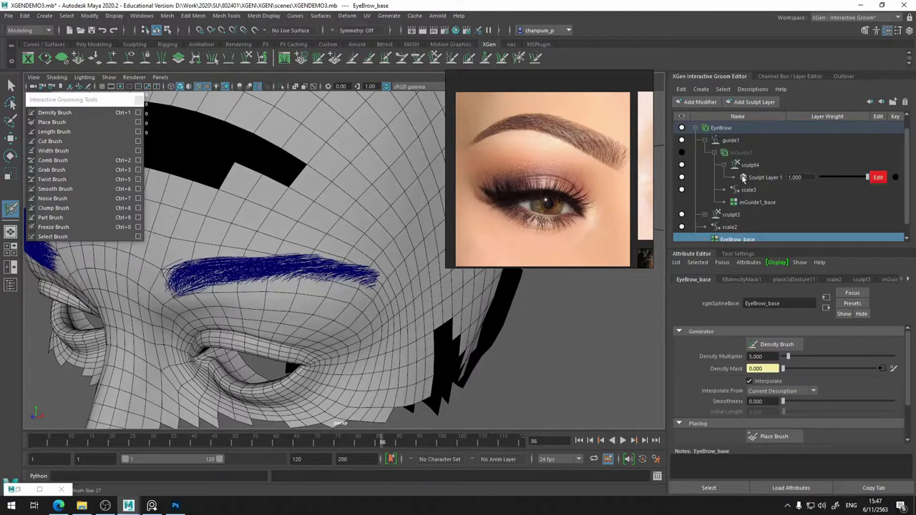
click(760, 179)
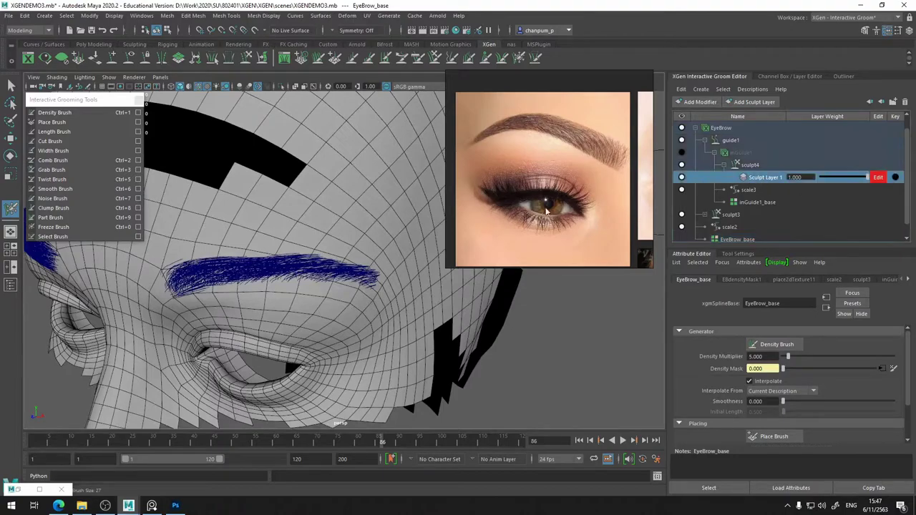
Switch to the Comb Brush and comb a short stroke near the eyebrow tail
click(64, 166)
mouse_move(336, 258)
alt+mouse_down()
mouse_move(387, 304)
mouse_move(368, 292)
mouse_move(296, 285)
mouse_move(327, 286)
mouse_move(369, 253)
mouse_move(383, 308)
mouse_move(372, 299)
mouse_move(433, 320)
mouse_move(405, 283)
mouse_move(376, 268)
mouse_move(409, 278)
mouse_move(402, 271)
alt+mouse_up()
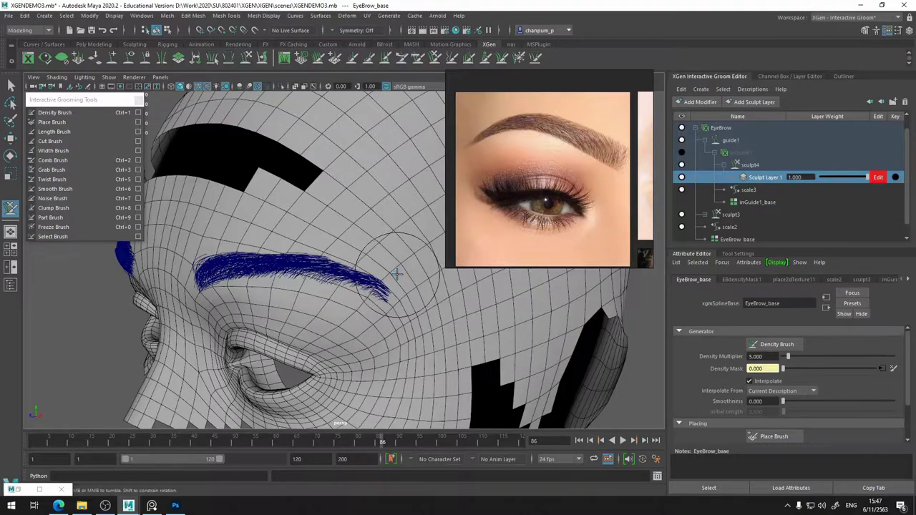
drag(354, 317, 375, 317)
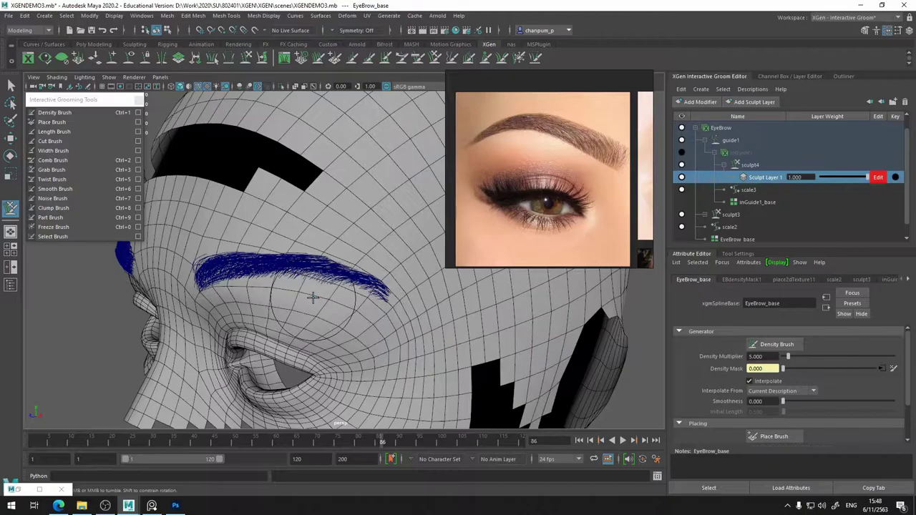
Orbit around the face to inspect the brow from front, below and side
alt+drag(333, 297, 257, 254)
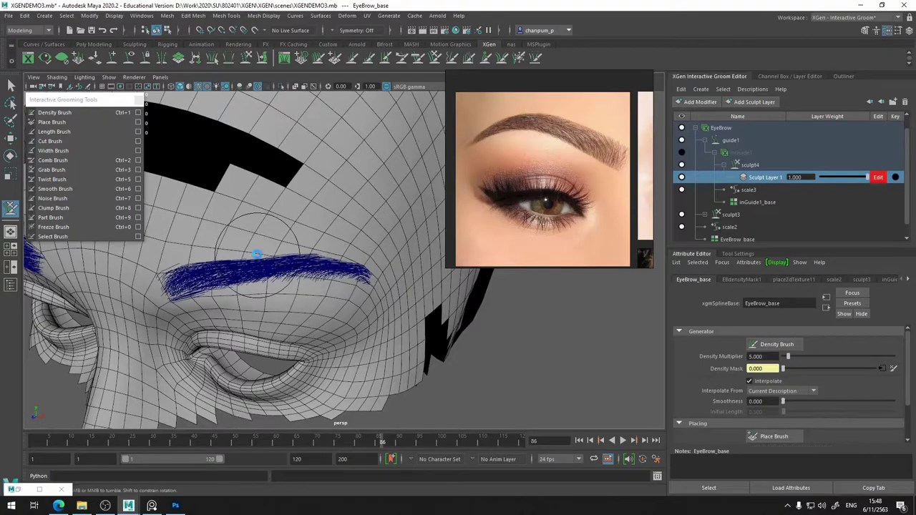
mouse_move(274, 289)
alt+mouse_down()
mouse_move(339, 313)
mouse_move(317, 291)
mouse_move(368, 284)
mouse_move(334, 255)
mouse_move(309, 290)
mouse_move(327, 287)
alt+mouse_up()
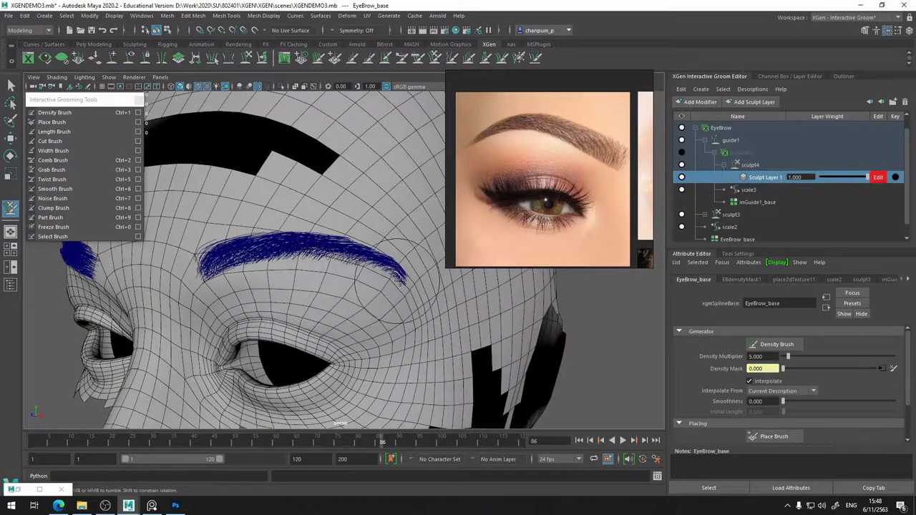
alt+drag(301, 214, 334, 220)
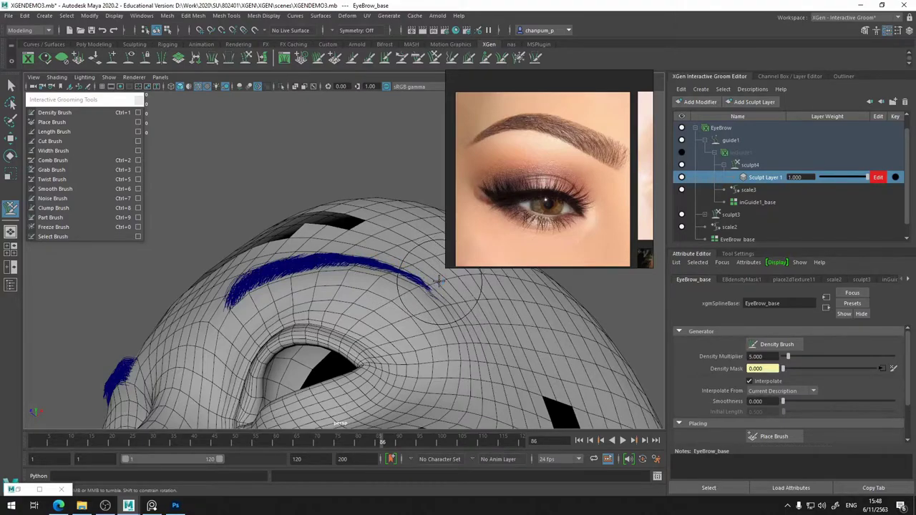
mouse_move(438, 279)
alt+mouse_down()
mouse_move(385, 331)
mouse_move(383, 277)
alt+mouse_up()
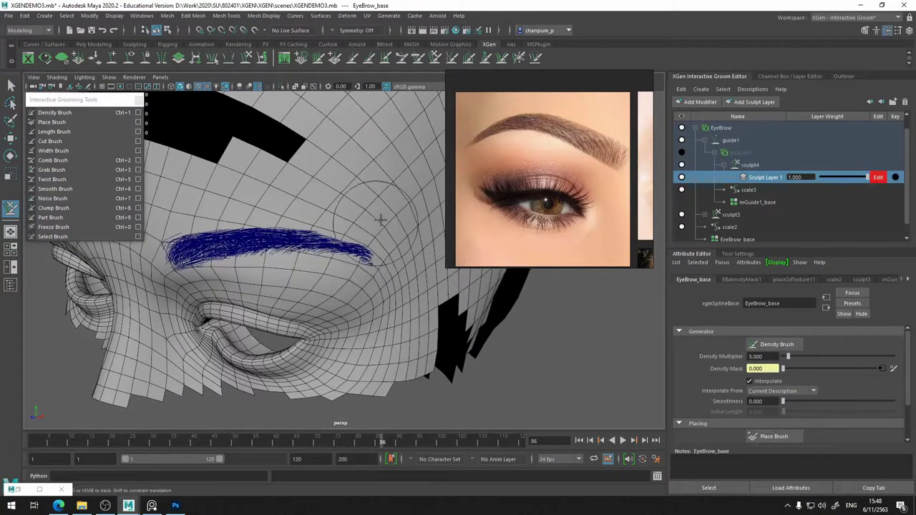
mouse_move(375, 243)
alt+mouse_down()
mouse_move(392, 234)
mouse_move(395, 259)
mouse_move(453, 235)
mouse_move(430, 243)
mouse_move(422, 186)
alt+mouse_up()
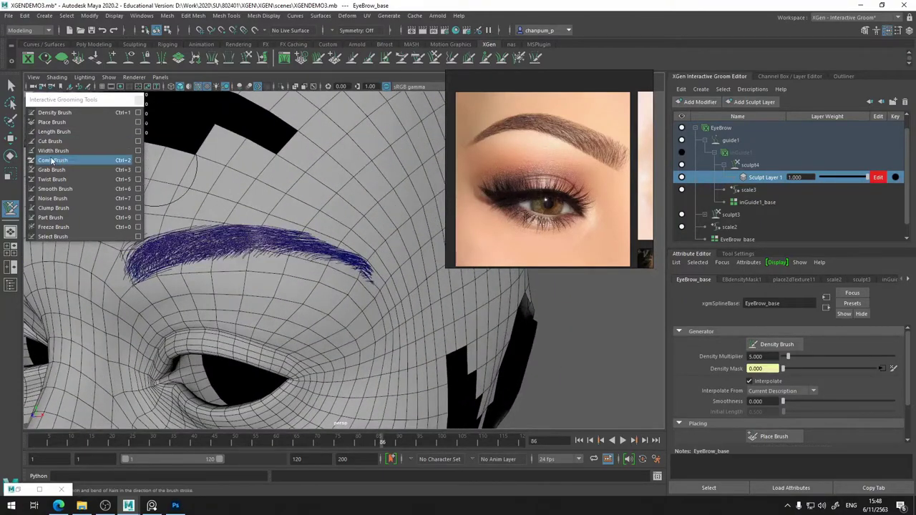
Select the EyeBrow's guide1 modifier and open the Add Modifier list
scroll(751, 226, down, 1)
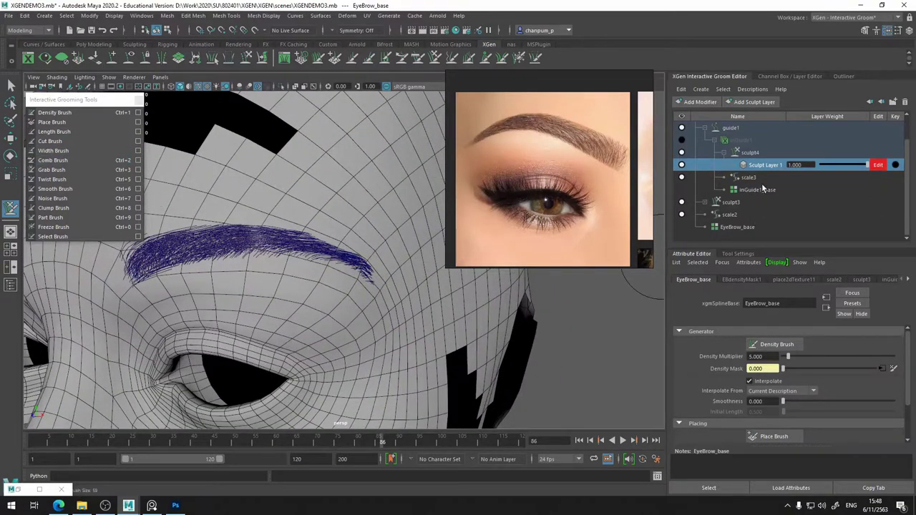
scroll(763, 189, up, 2)
click(740, 153)
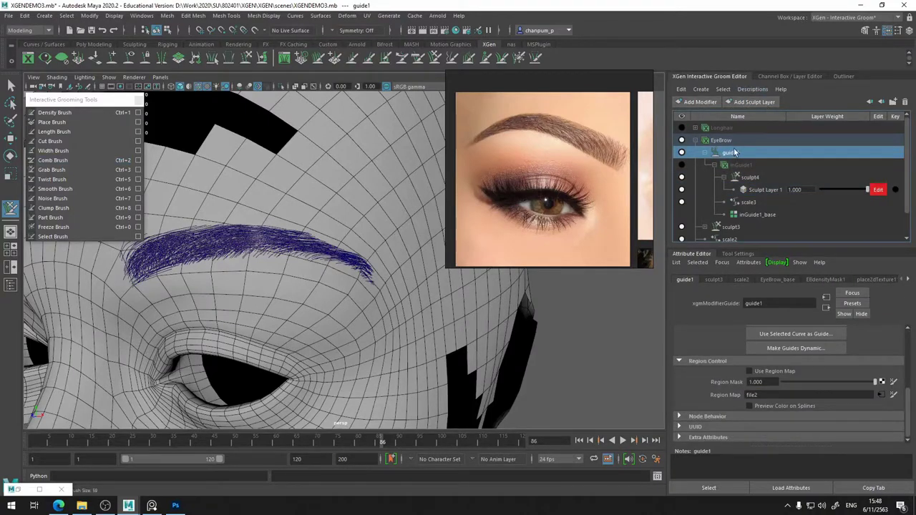
click(709, 102)
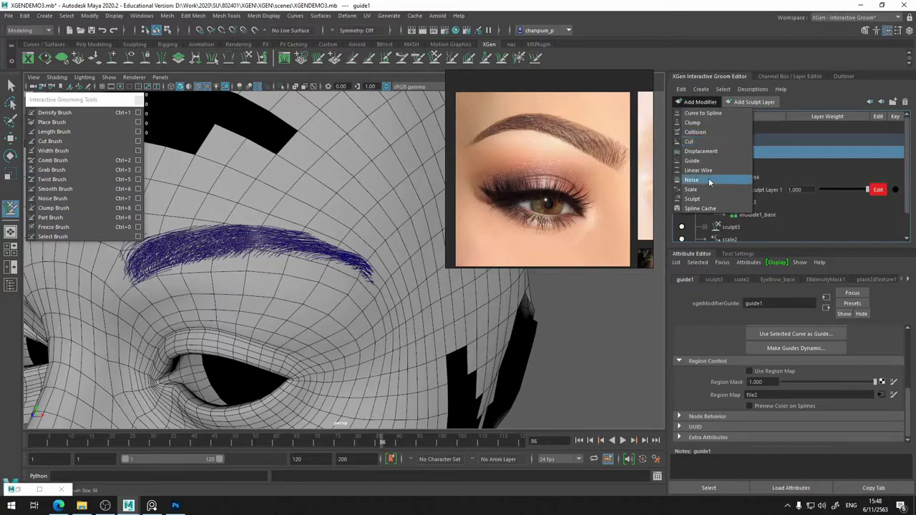
Add a new sculpt5 modifier to the EyeBrow and expand it to show Sculpt Layer 1
click(703, 201)
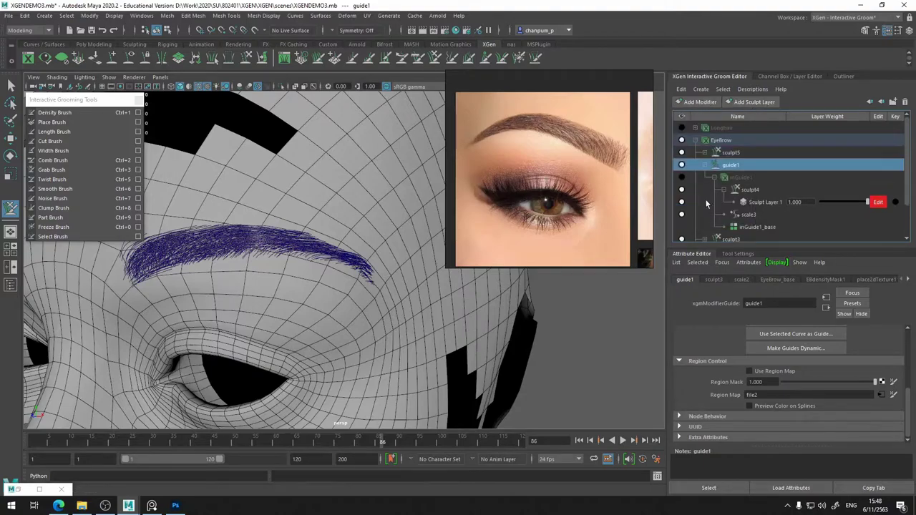
click(734, 153)
click(707, 153)
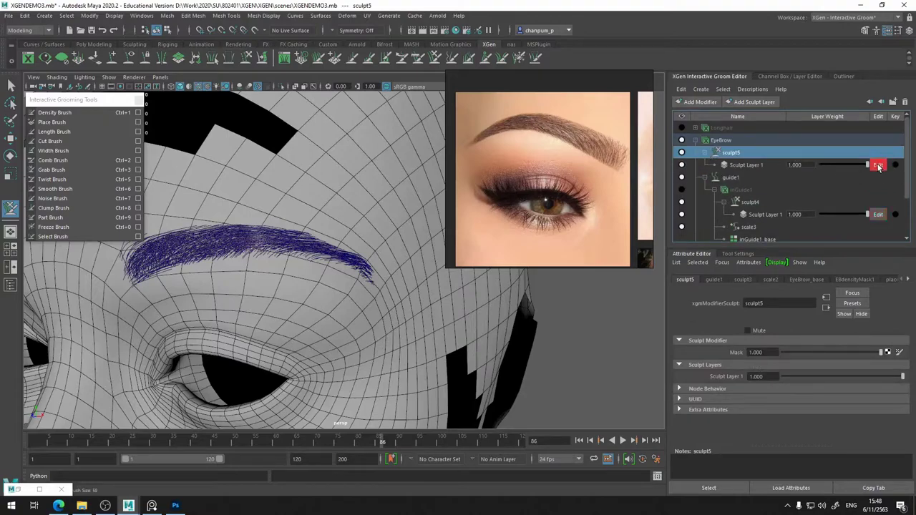
alt+drag(317, 174, 348, 303)
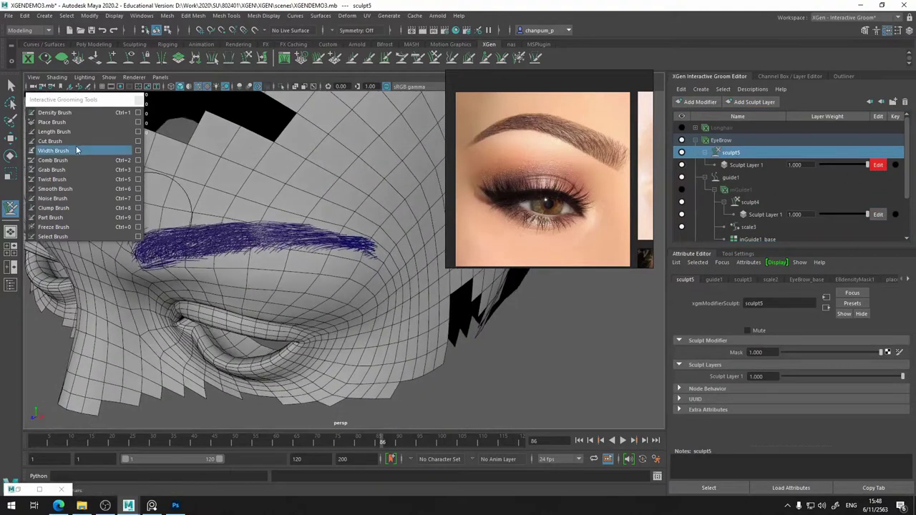
Switch to the Cut Brush, undo a test trim, shrink it to size 12, and set mask to 0.433
click(48, 142)
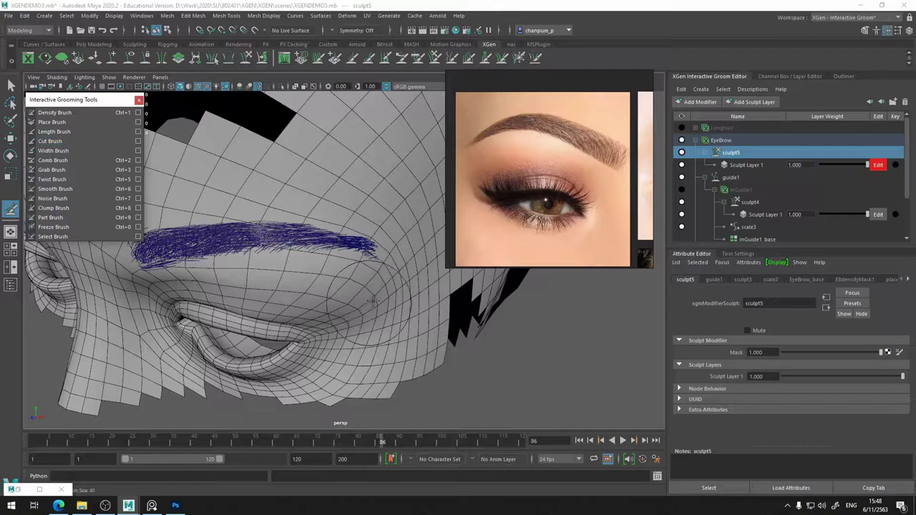
drag(383, 281, 383, 299)
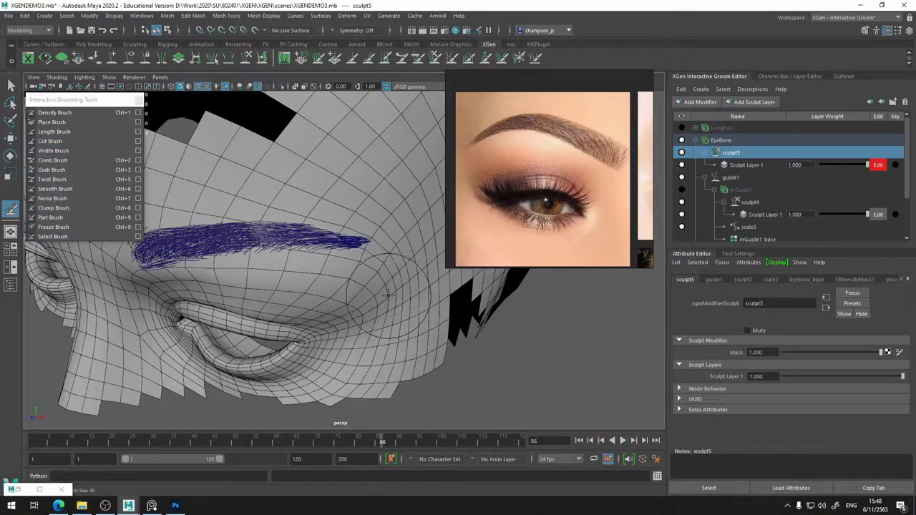
key(ctrl+z)
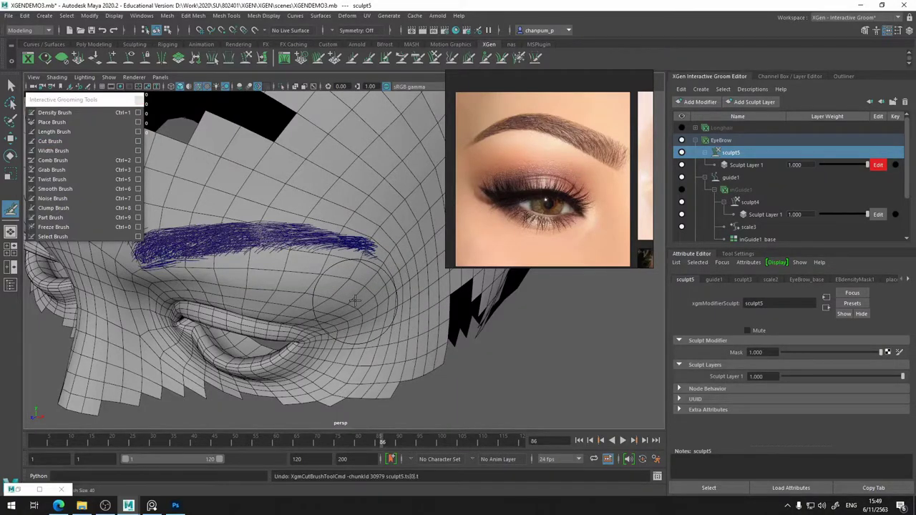
drag(354, 301, 326, 300)
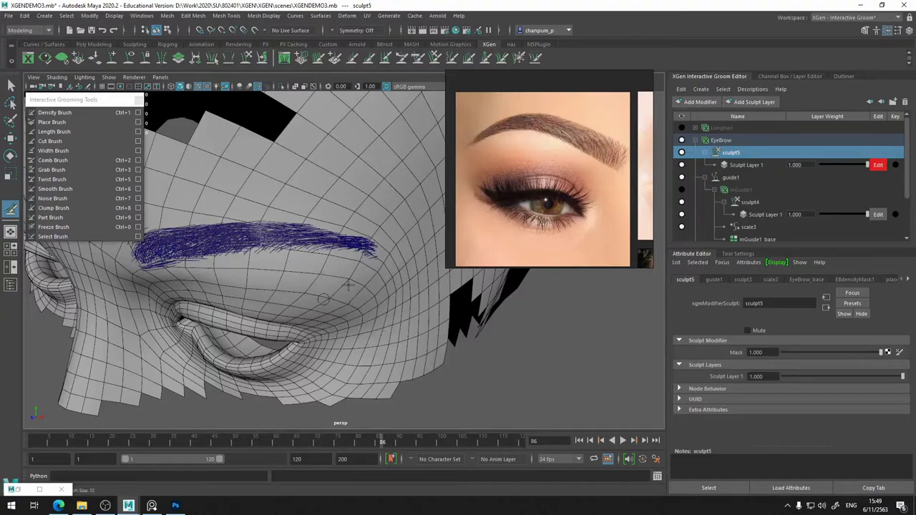
drag(849, 352, 827, 355)
With the Cut Brush settings shown, trim stray hairs along the eyebrow's lower edge
click(748, 255)
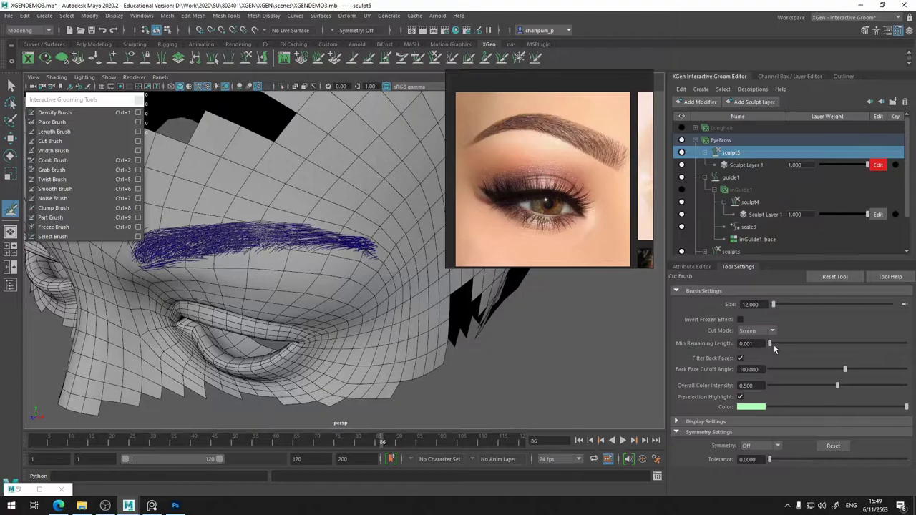
scroll(366, 271, up, 2)
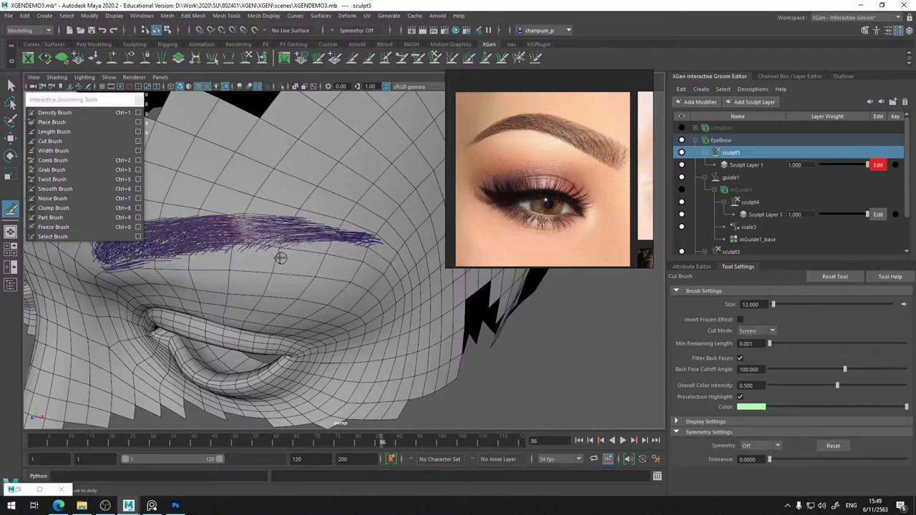
drag(279, 259, 249, 256)
mouse_move(281, 281)
alt+mouse_down()
mouse_move(266, 229)
mouse_move(282, 249)
mouse_move(247, 277)
mouse_move(189, 261)
mouse_move(214, 236)
mouse_move(201, 248)
mouse_move(288, 242)
mouse_move(253, 267)
mouse_move(198, 272)
mouse_move(296, 229)
mouse_move(325, 259)
alt+mouse_up()
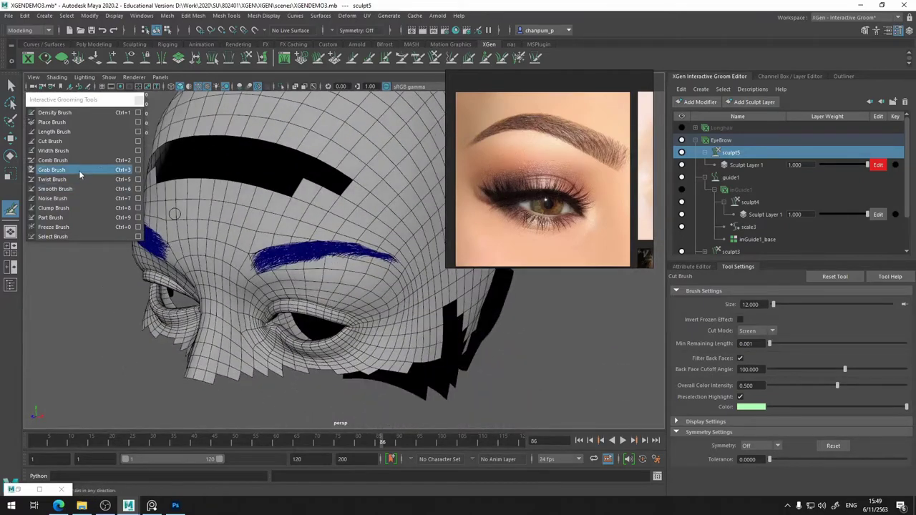
Set the Smooth Brush to size 40, then switch to the Grab Brush with Preserve Length
click(85, 190)
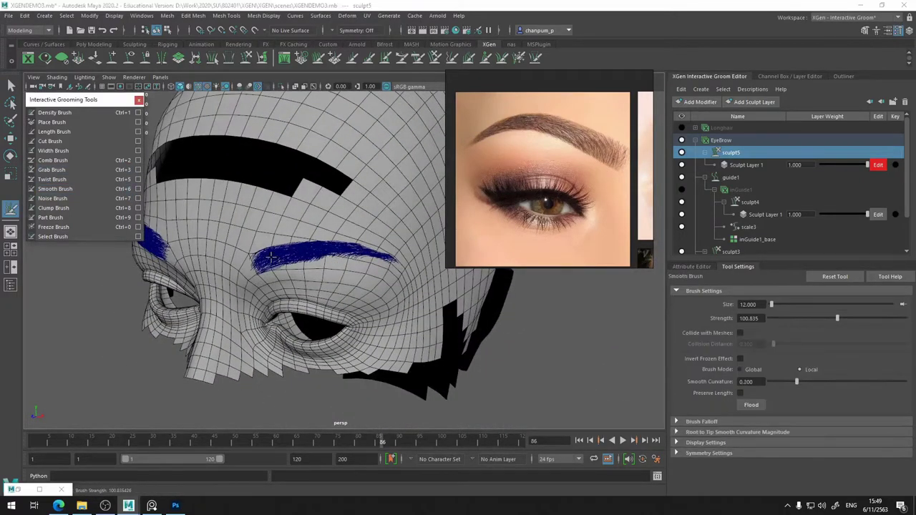
mouse_move(333, 283)
alt+mouse_down()
mouse_move(315, 283)
mouse_move(288, 253)
alt+mouse_up()
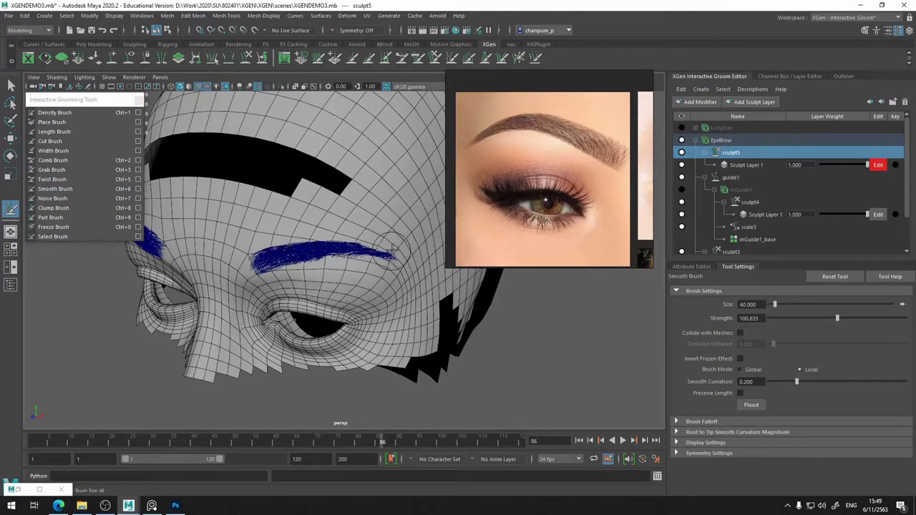
click(68, 170)
mouse_move(337, 279)
alt+mouse_down()
mouse_move(370, 285)
mouse_move(378, 276)
mouse_move(370, 262)
mouse_move(337, 278)
mouse_move(266, 244)
mouse_move(351, 262)
alt+mouse_up()
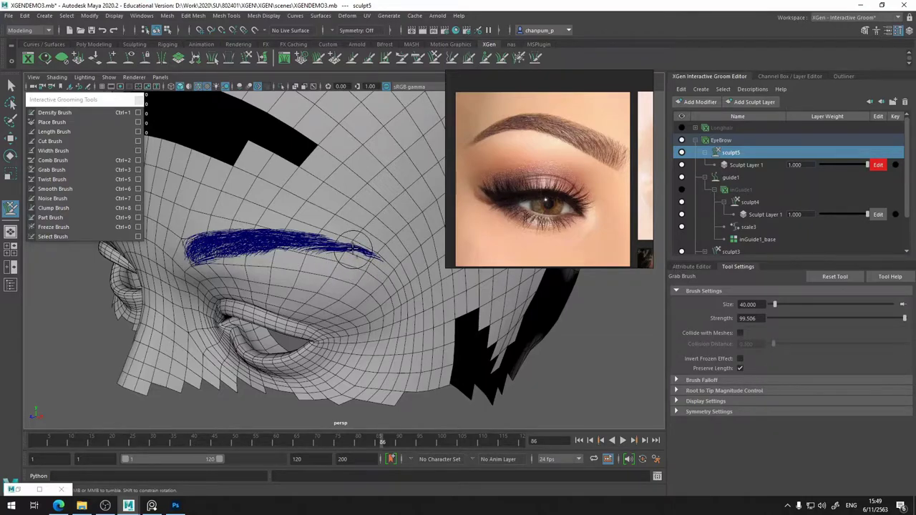
Undo the last grab stroke on the brow and enlarge the Grab Brush to size 75
scroll(339, 265, up, 2)
scroll(333, 272, up, 1)
scroll(328, 265, up, 2)
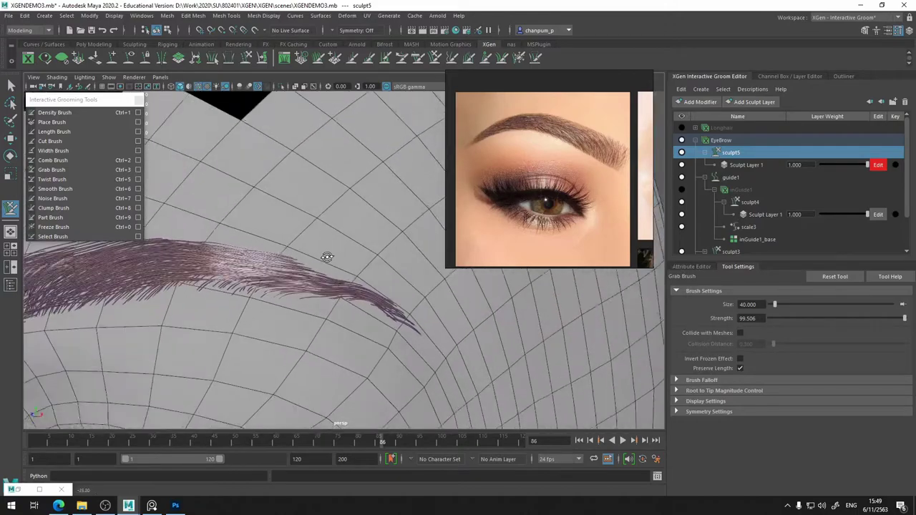
scroll(322, 255, up, 2)
scroll(315, 323, down, 2)
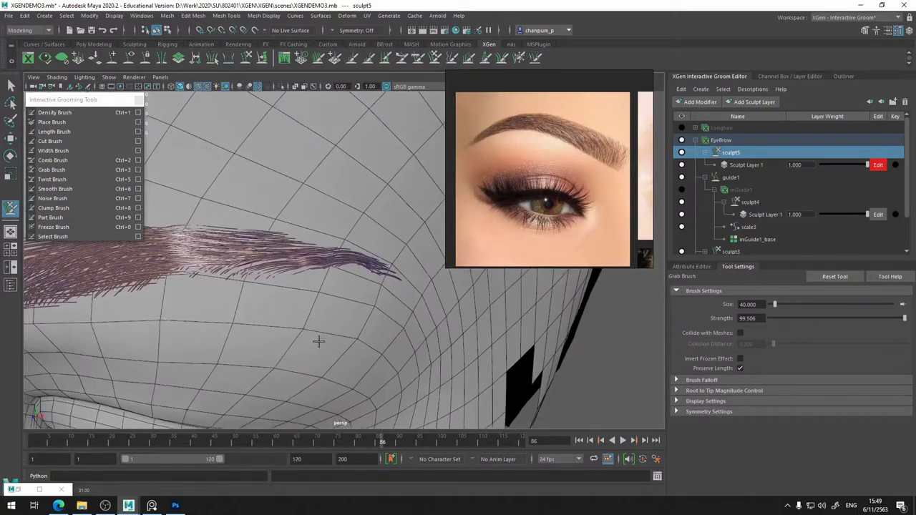
scroll(318, 339, down, 2)
scroll(318, 295, up, 1)
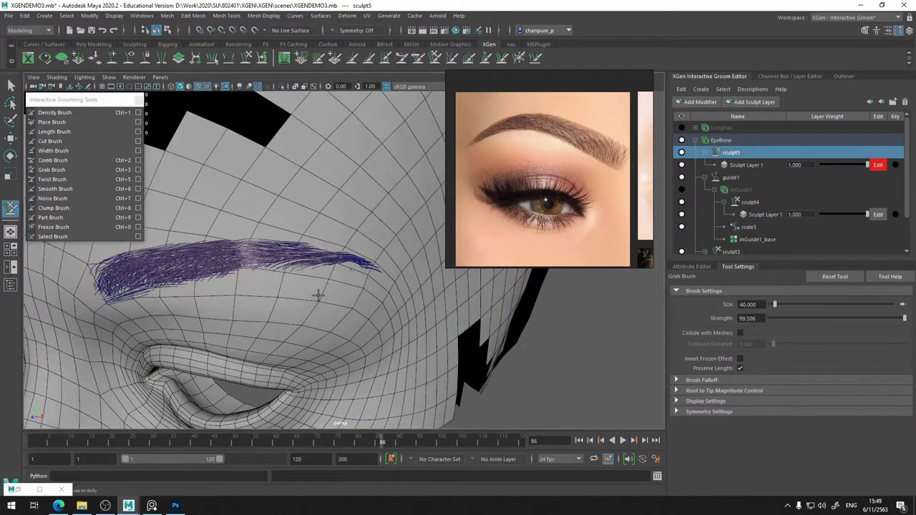
key(ctrl+z)
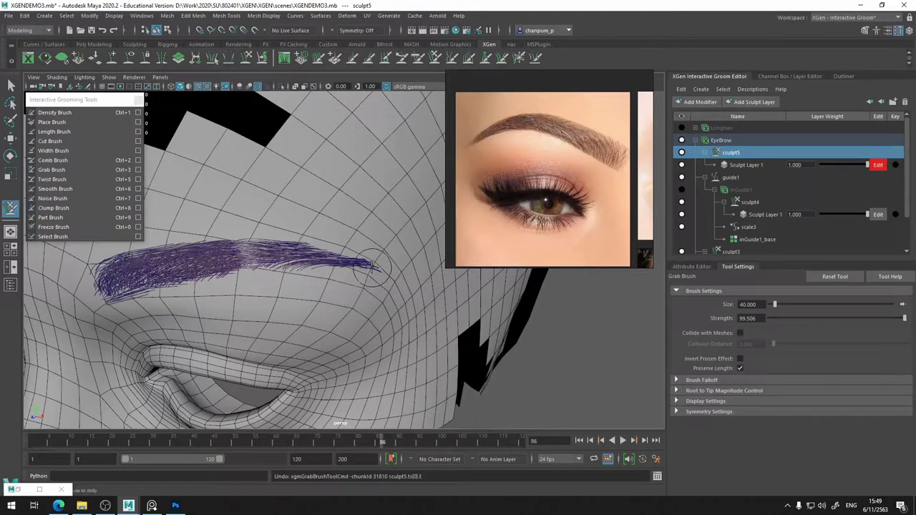
drag(361, 324, 392, 324)
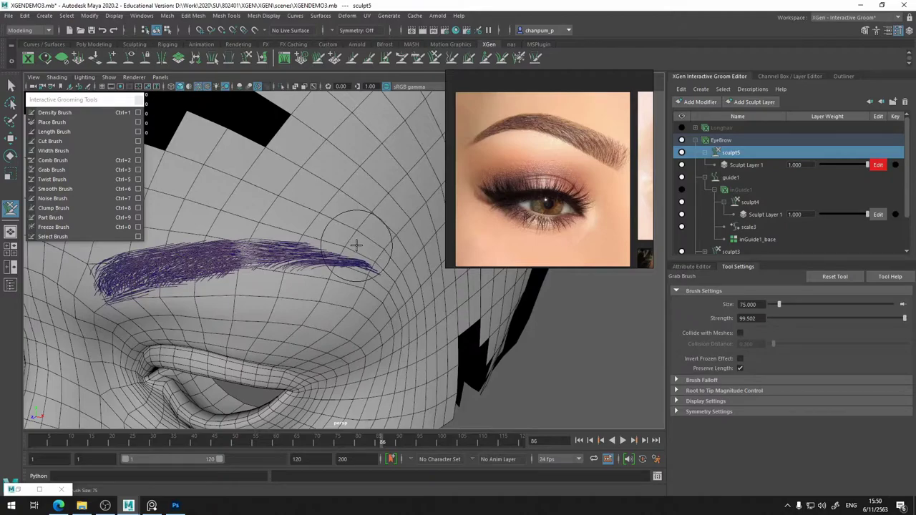
Tumble and zoom the view in close on the eyebrow
alt+drag(327, 290, 337, 295)
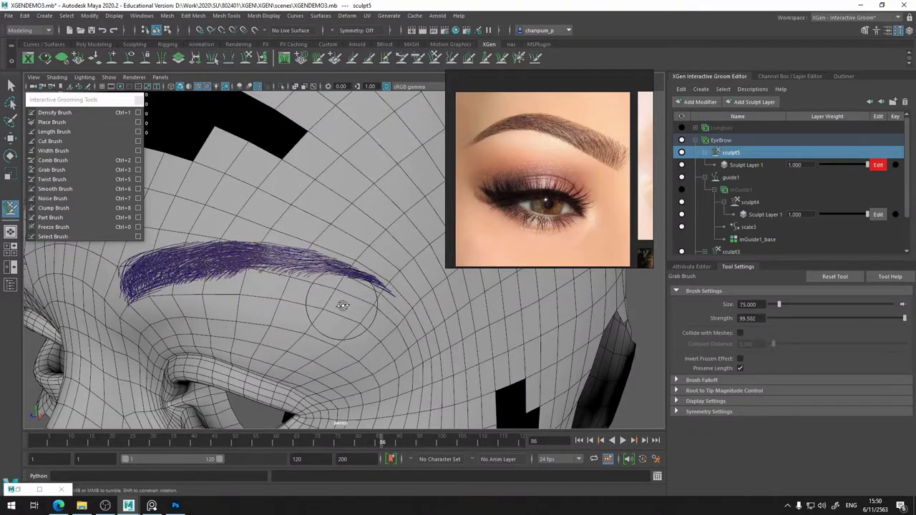
mouse_move(337, 300)
alt+mouse_down()
mouse_move(276, 307)
mouse_move(266, 284)
mouse_move(298, 351)
mouse_move(241, 364)
mouse_move(320, 284)
mouse_move(200, 296)
mouse_move(288, 321)
mouse_move(321, 289)
alt+mouse_up()
scroll(279, 315, down, 5)
scroll(322, 288, up, 3)
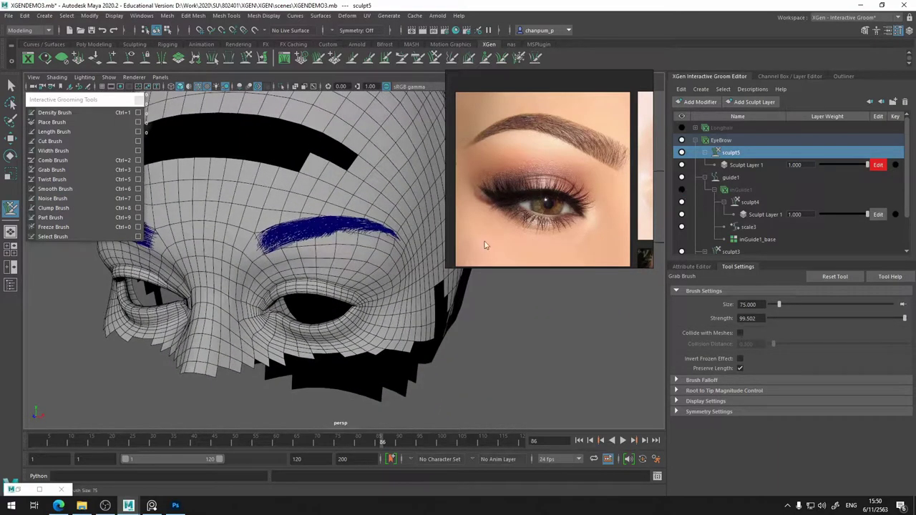
scroll(368, 253, up, 3)
mouse_move(368, 252)
alt+mouse_down()
mouse_move(299, 325)
mouse_move(337, 319)
mouse_move(323, 304)
alt+mouse_up()
scroll(331, 296, up, 2)
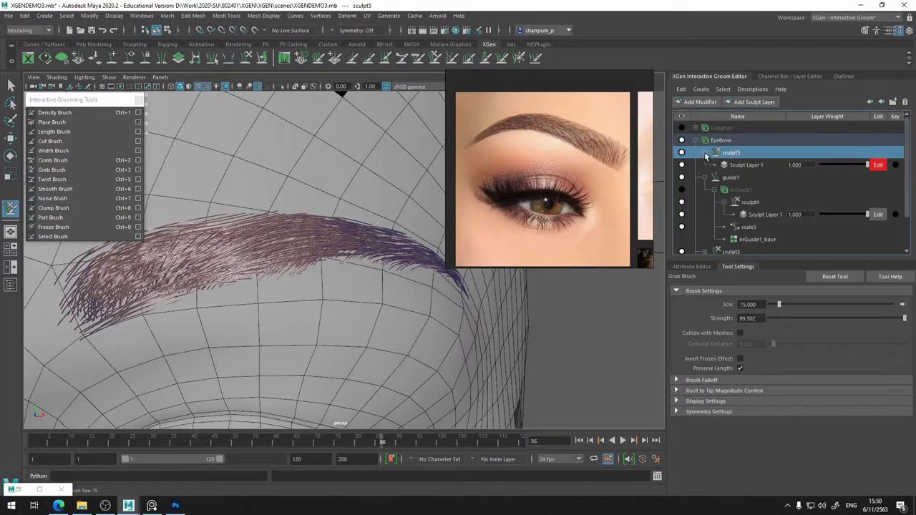
Collapse sculpt5 and add a Cut modifier to the EyeBrow description
click(705, 152)
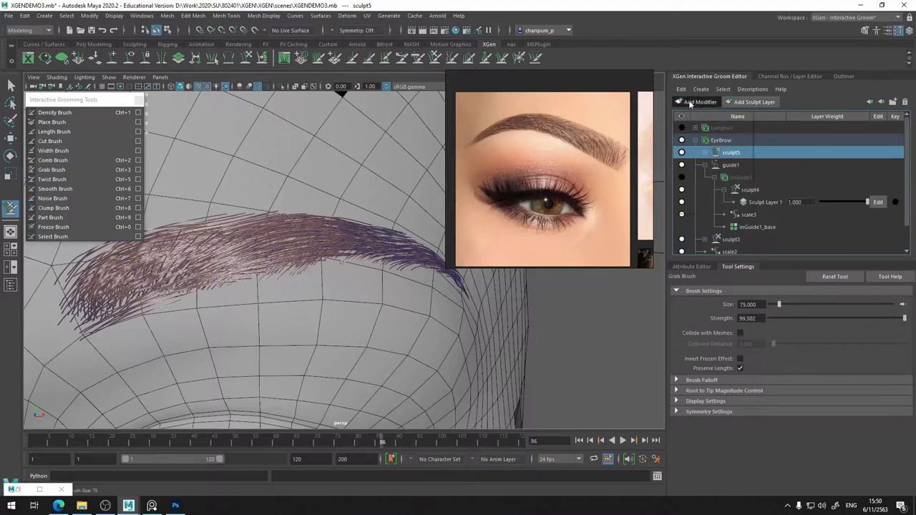
click(695, 102)
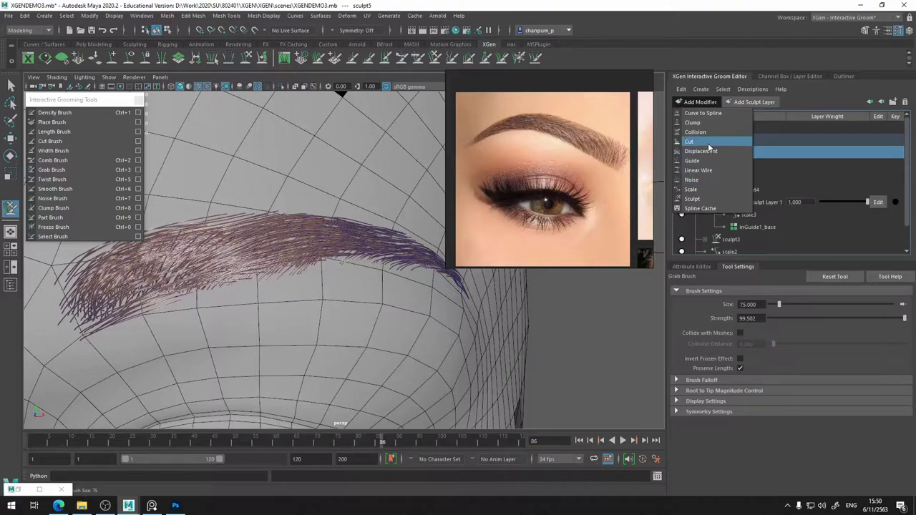
click(708, 142)
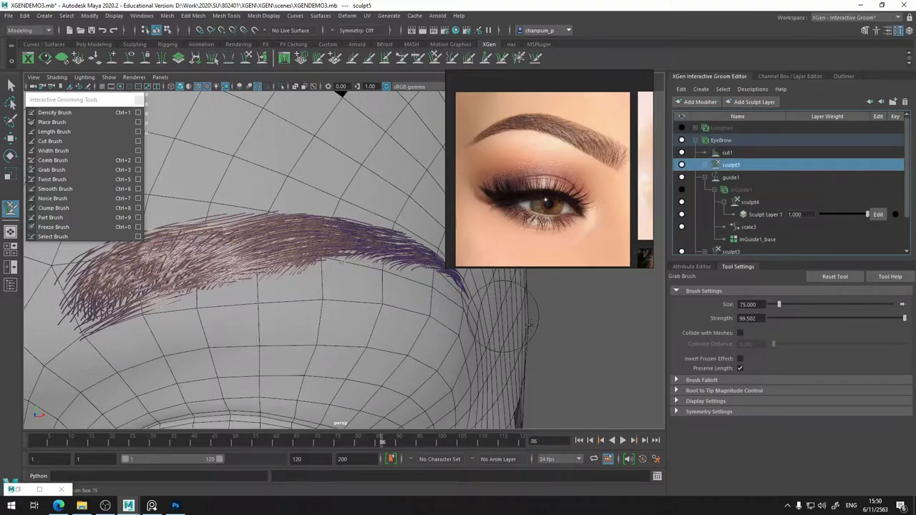
Set cut1's Amount to 0.163 in Absolute mode, then check a three-quarter view
click(685, 267)
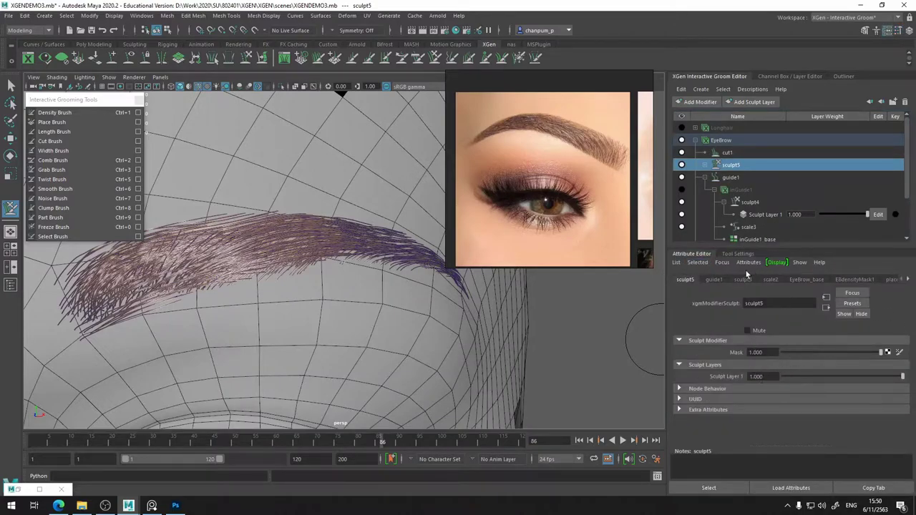
click(734, 154)
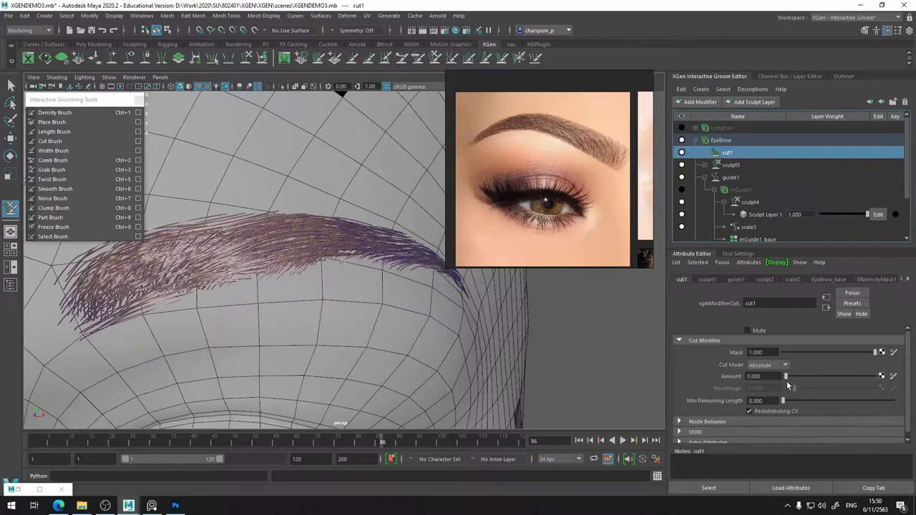
drag(798, 377, 786, 377)
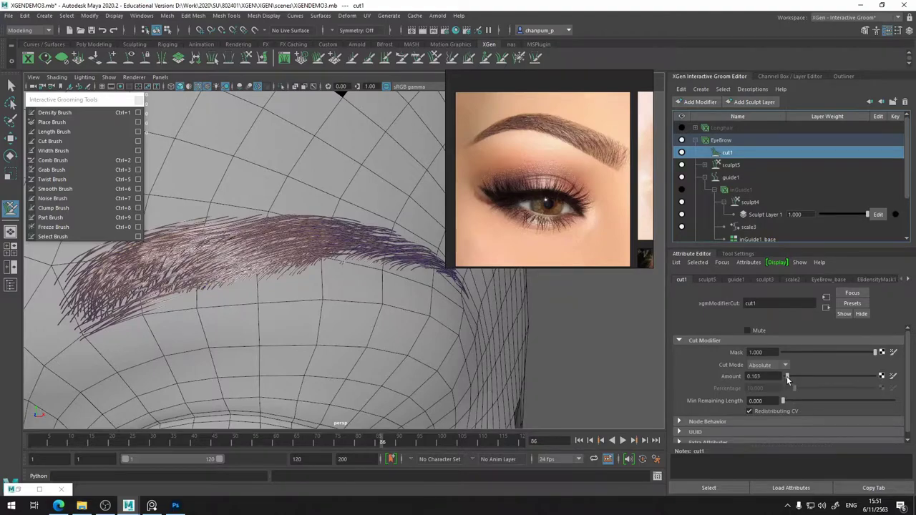
scroll(408, 286, down, 5)
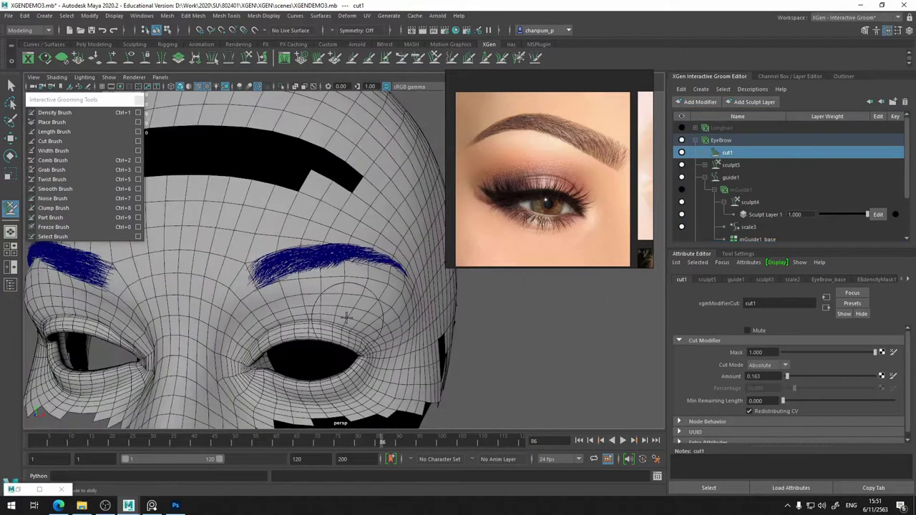
mouse_move(408, 286)
alt+mouse_down()
mouse_move(277, 325)
mouse_move(279, 338)
mouse_move(344, 297)
mouse_move(289, 292)
mouse_move(430, 229)
alt+mouse_up()
scroll(279, 337, down, 3)
scroll(344, 297, up, 5)
Add a noise8 modifier to the EyeBrow and set Mask 0.225, Magnitude 1.152
click(696, 104)
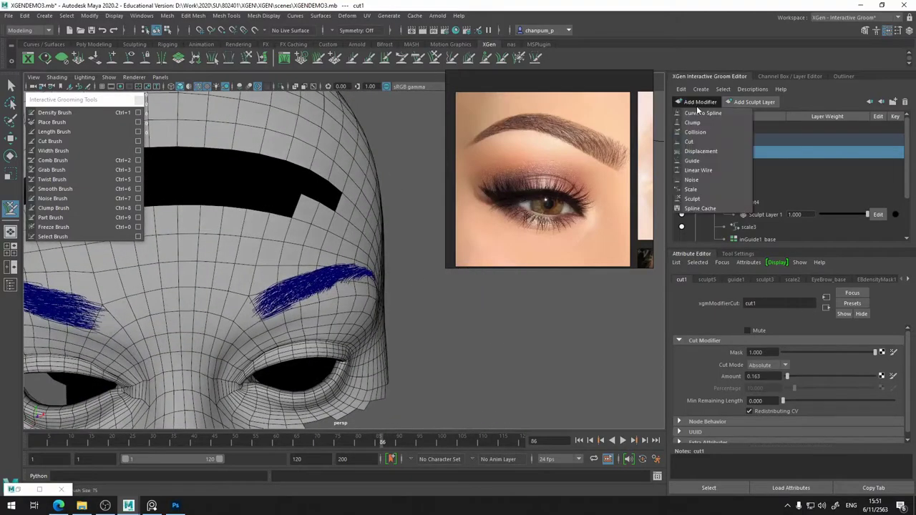
click(720, 179)
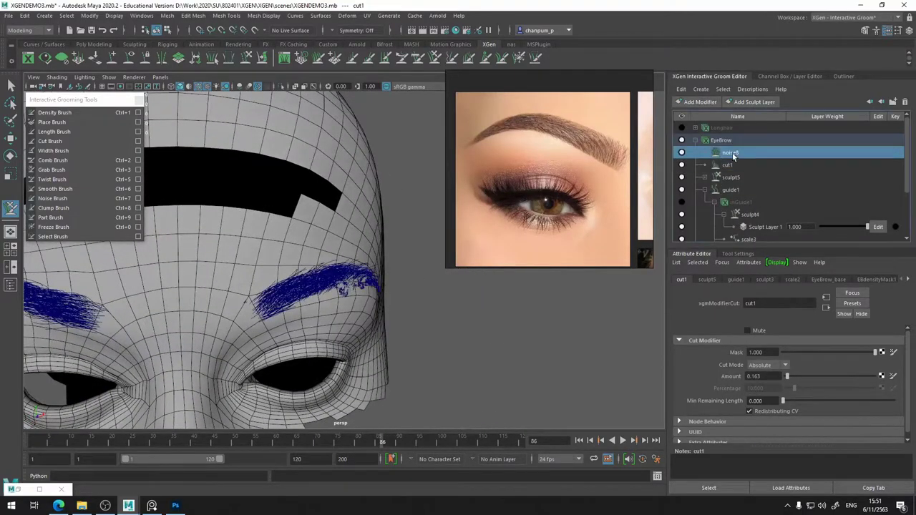
mouse_move(301, 322)
alt+mouse_down()
mouse_move(351, 328)
mouse_move(313, 328)
mouse_move(337, 329)
alt+mouse_up()
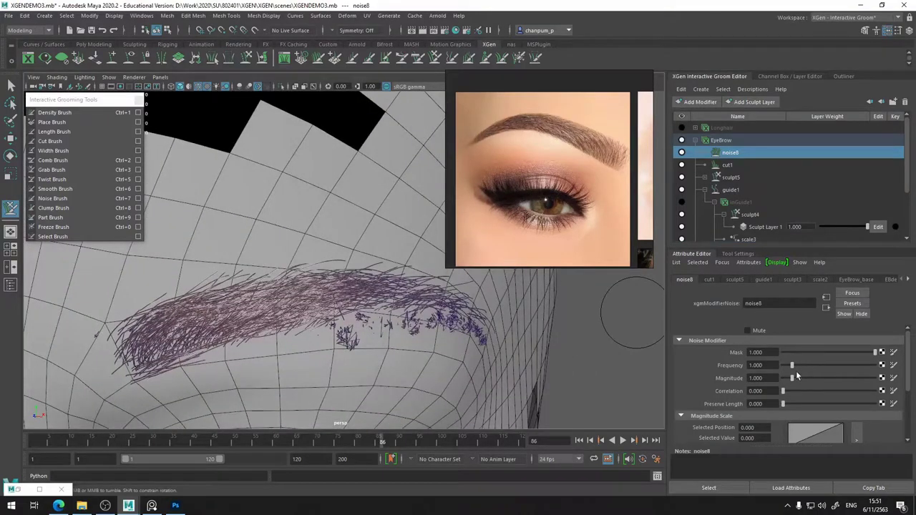
drag(851, 353, 803, 354)
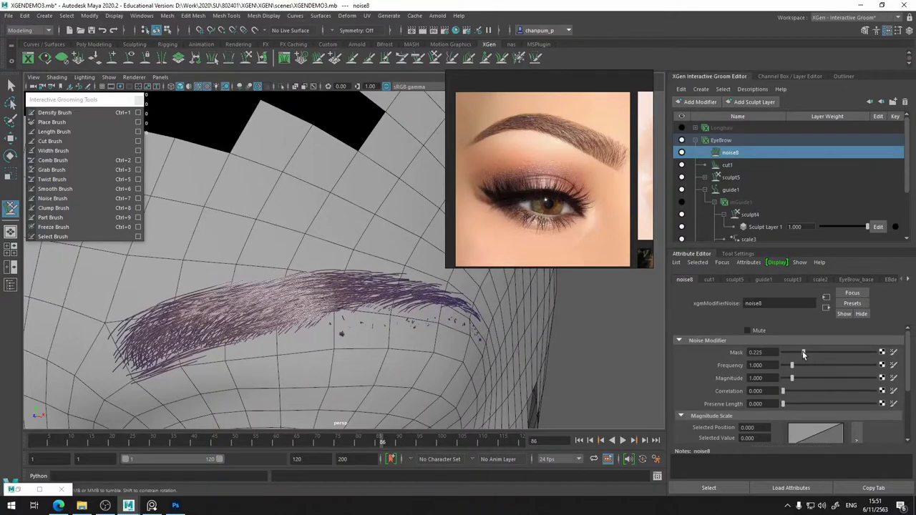
drag(797, 377, 793, 376)
mouse_move(419, 337)
alt+mouse_down()
mouse_move(409, 334)
mouse_move(409, 296)
mouse_move(343, 307)
alt+mouse_up()
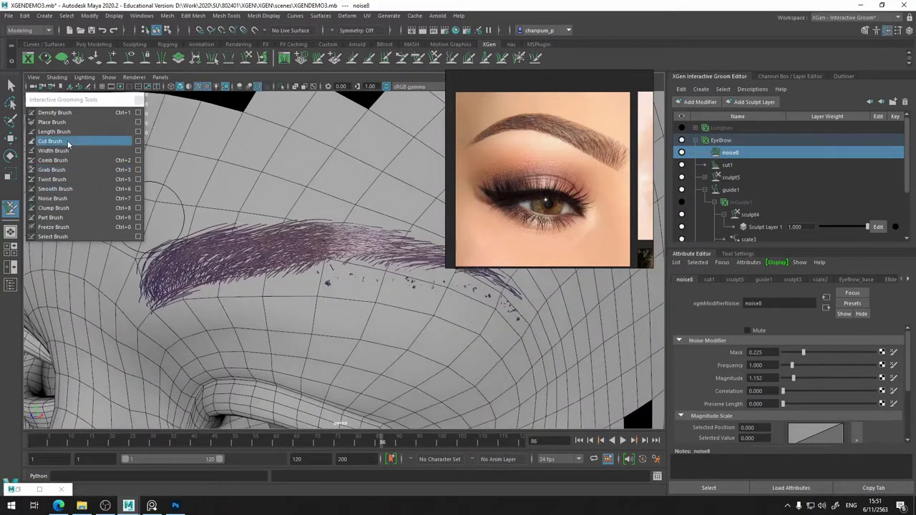
On the sculpt5 layer, brush the stray hairs under the eyebrow along the brow into shape
click(740, 191)
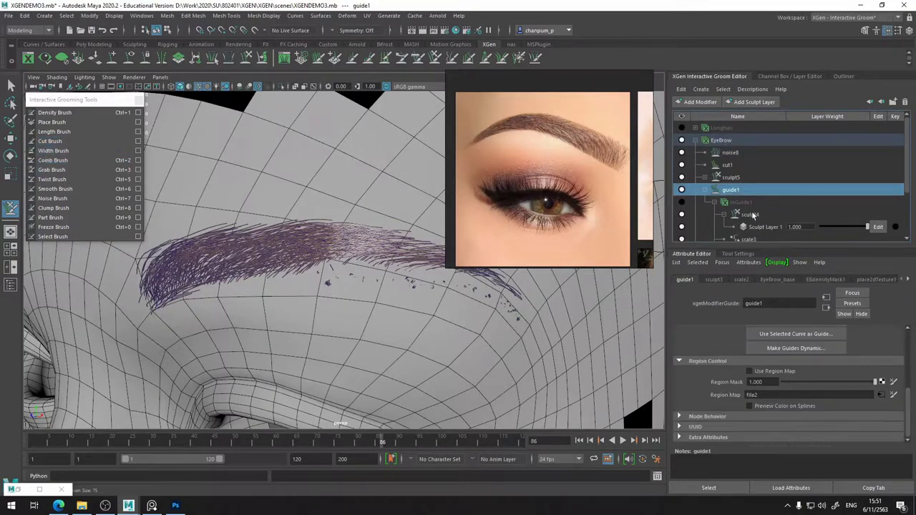
click(737, 176)
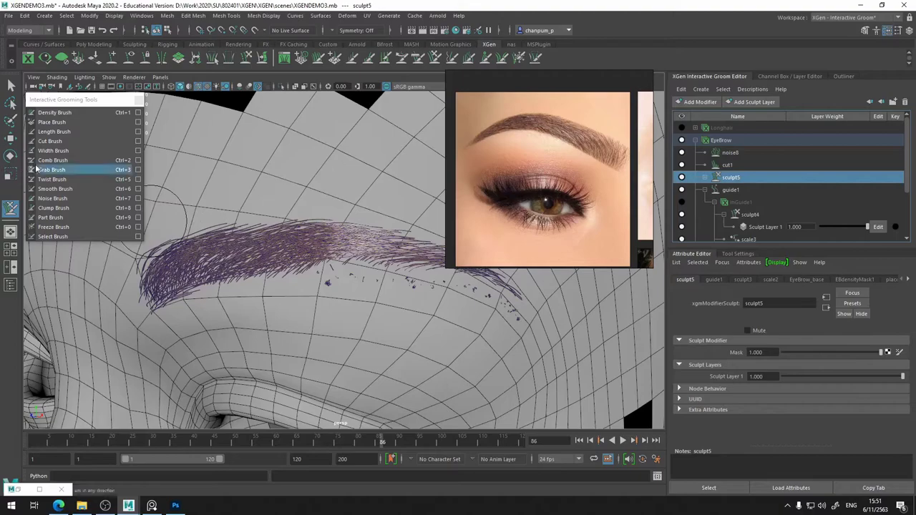
click(50, 142)
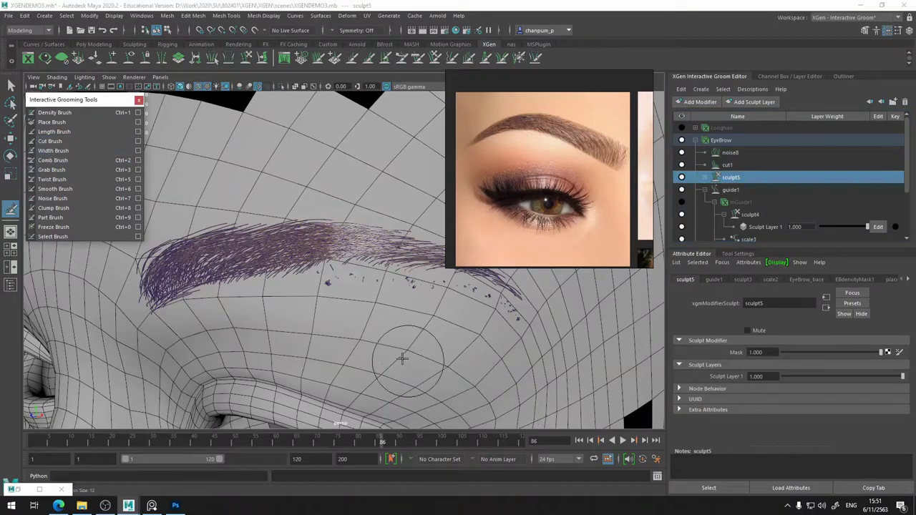
click(333, 305)
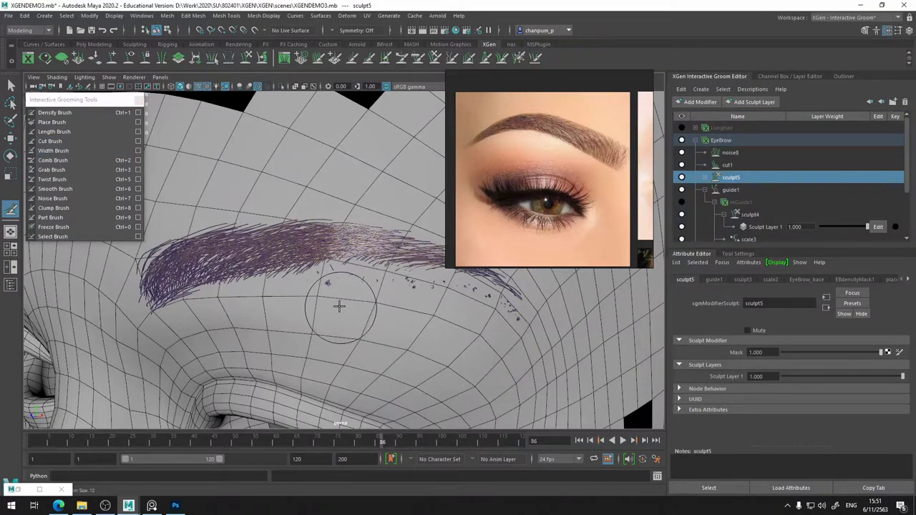
scroll(333, 305, up, 3)
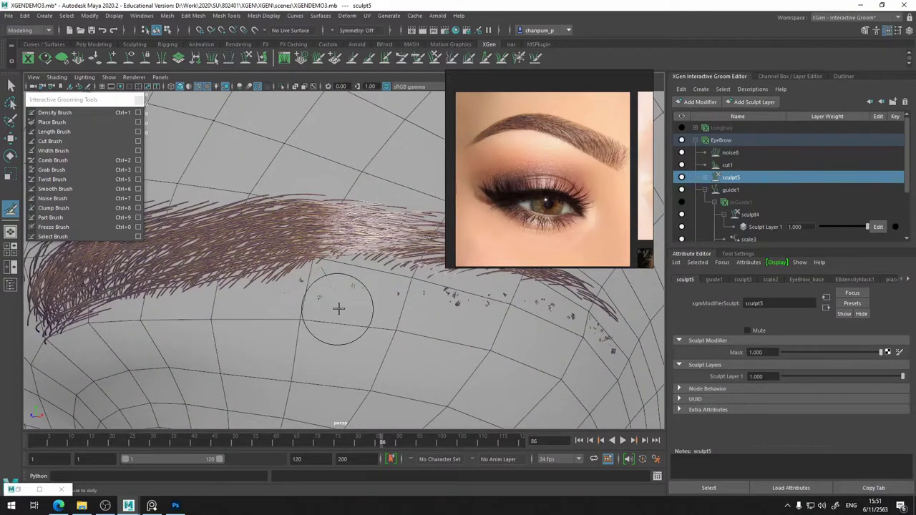
mouse_move(339, 309)
mouse_down()
mouse_move(536, 334)
mouse_move(583, 368)
mouse_move(478, 358)
mouse_move(501, 351)
mouse_up()
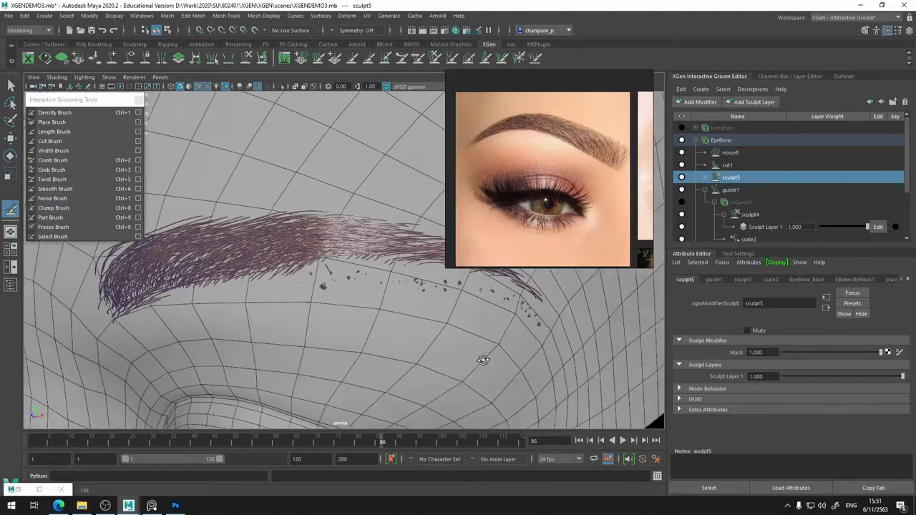
click(730, 152)
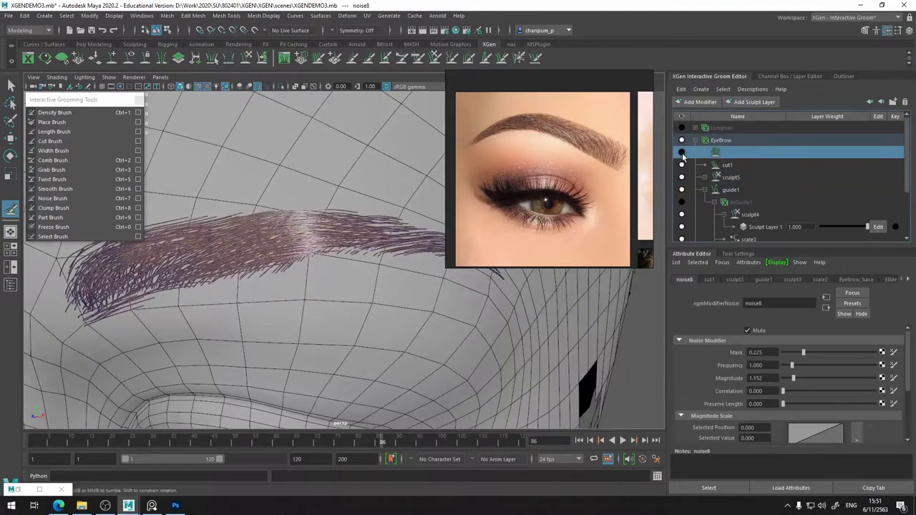
mouse_move(358, 307)
alt+mouse_down()
mouse_move(423, 348)
mouse_move(420, 323)
mouse_move(380, 333)
alt+mouse_up()
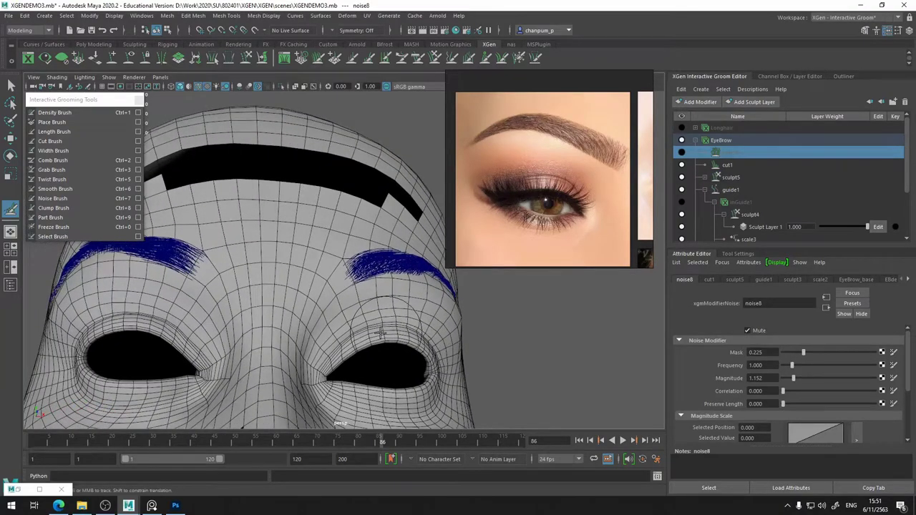
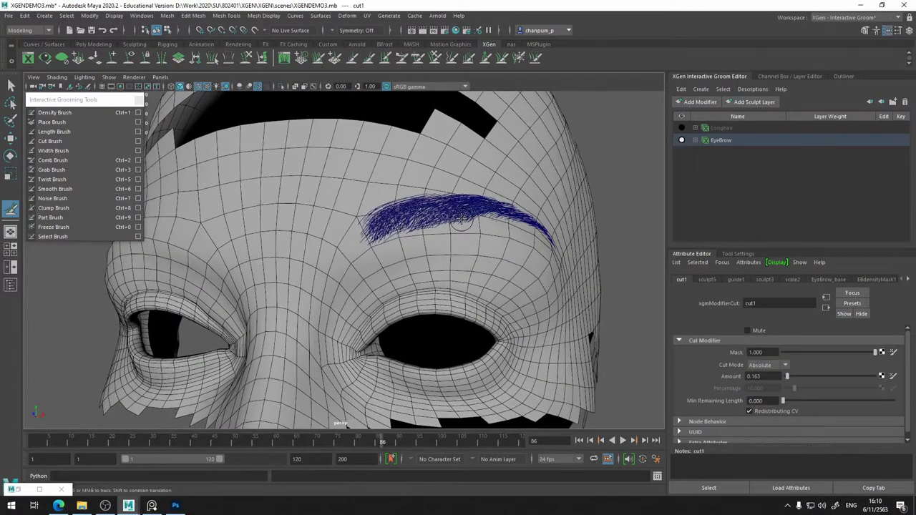
Leave grooming for the Select tool, face the head from the front, and select the EyeBrow description
scroll(461, 222, down, 3)
mouse_move(455, 223)
alt+mouse_down()
mouse_move(446, 243)
mouse_move(458, 213)
mouse_move(425, 204)
alt+mouse_up()
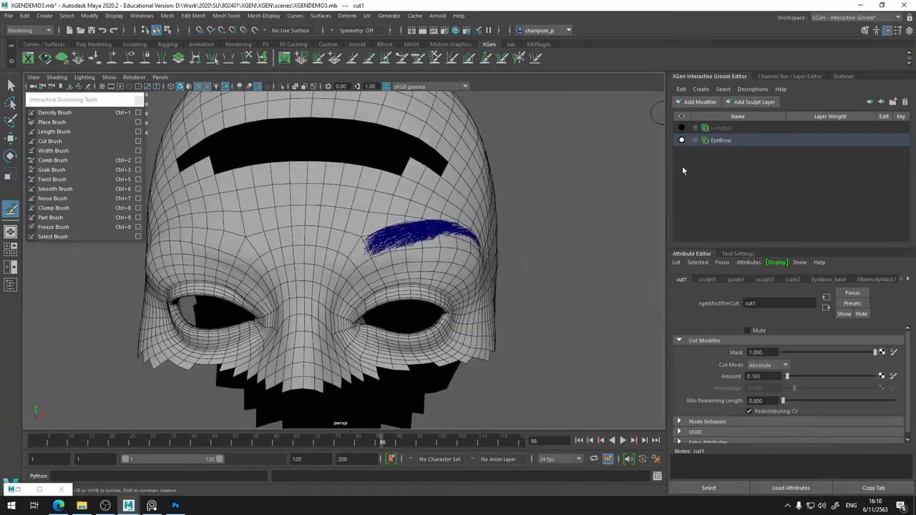
click(12, 85)
click(459, 283)
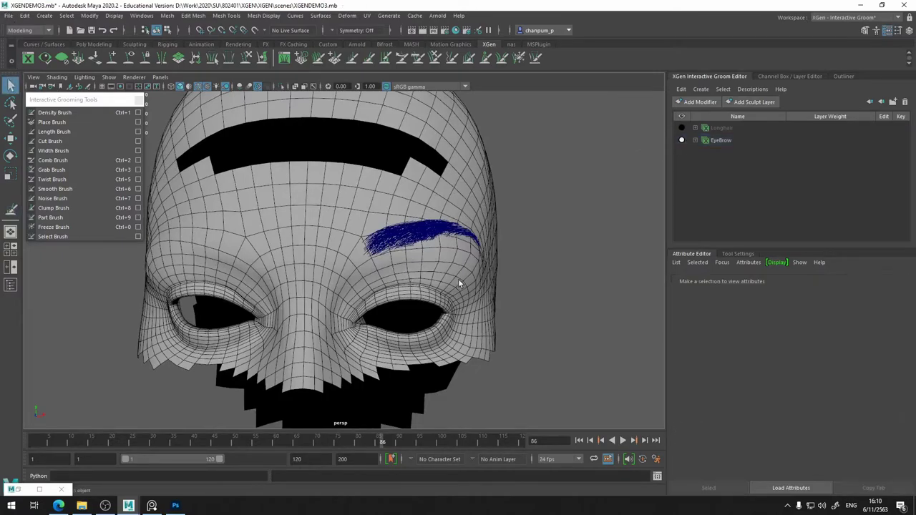
click(740, 140)
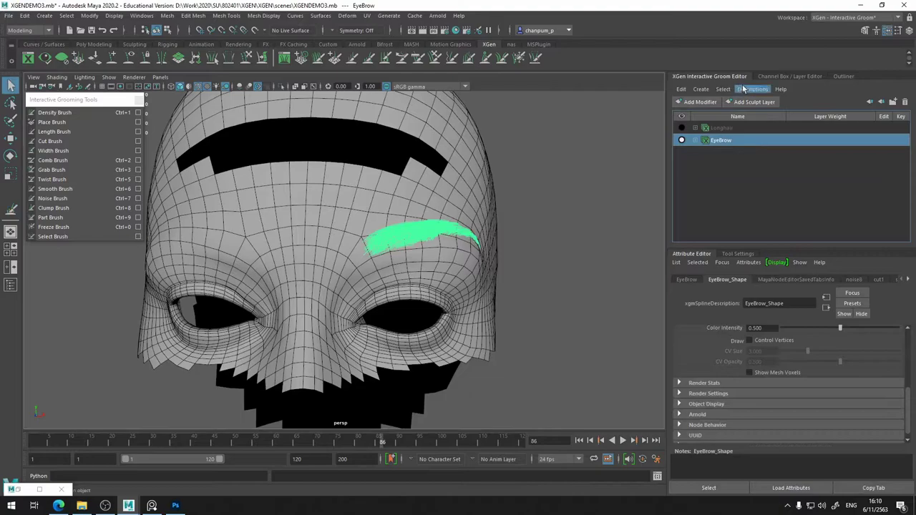
Add polySurface3 to the EyeBrow selection and use Descriptions > Transfer to create xgmSplineDescription1
click(785, 76)
click(843, 75)
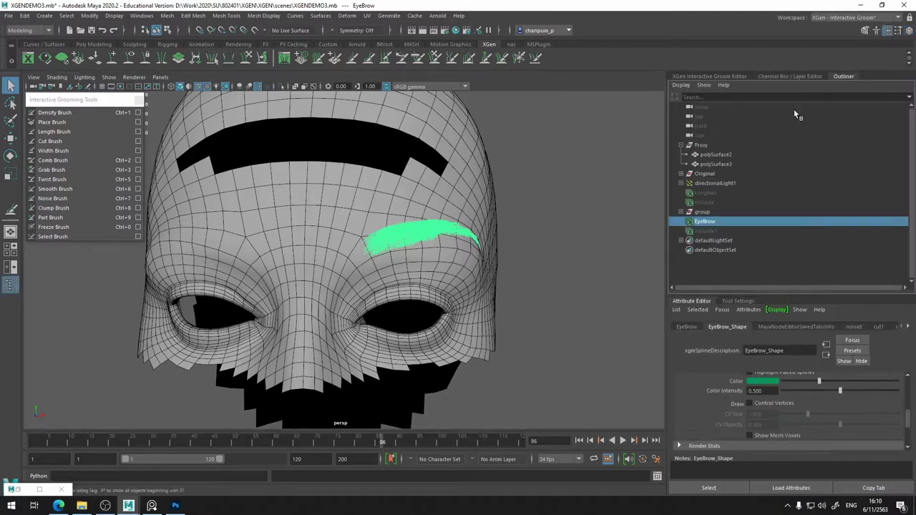
ctrl+click(720, 164)
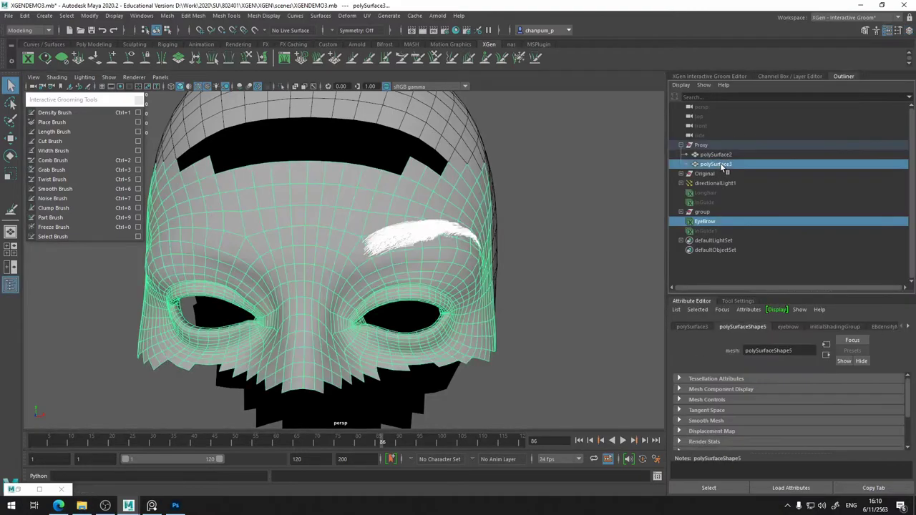
click(722, 76)
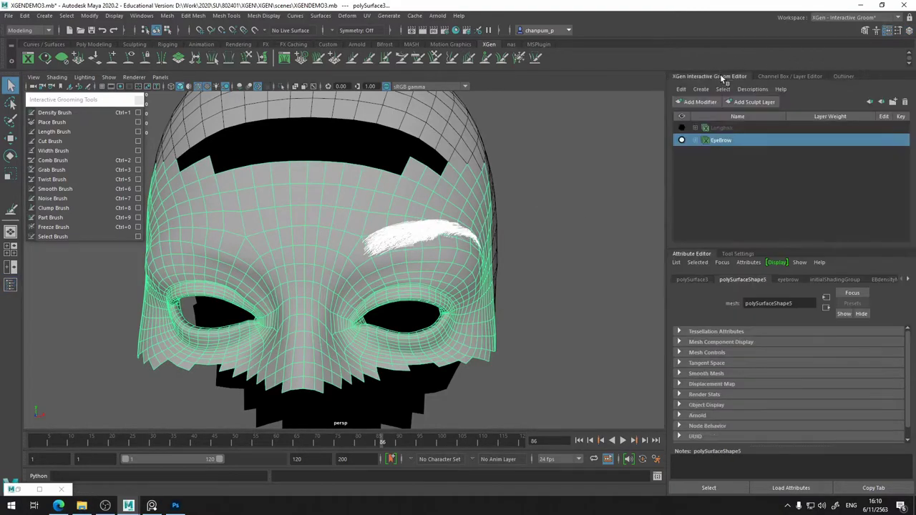
click(746, 89)
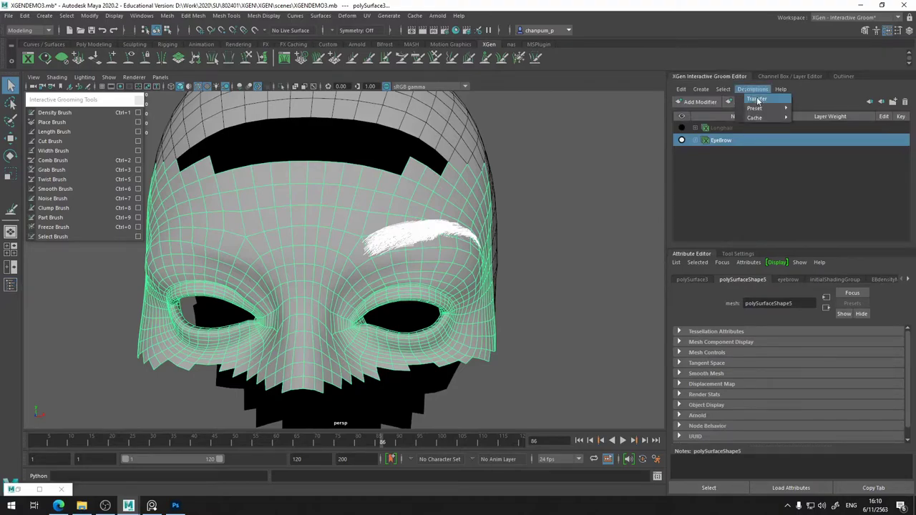
click(758, 101)
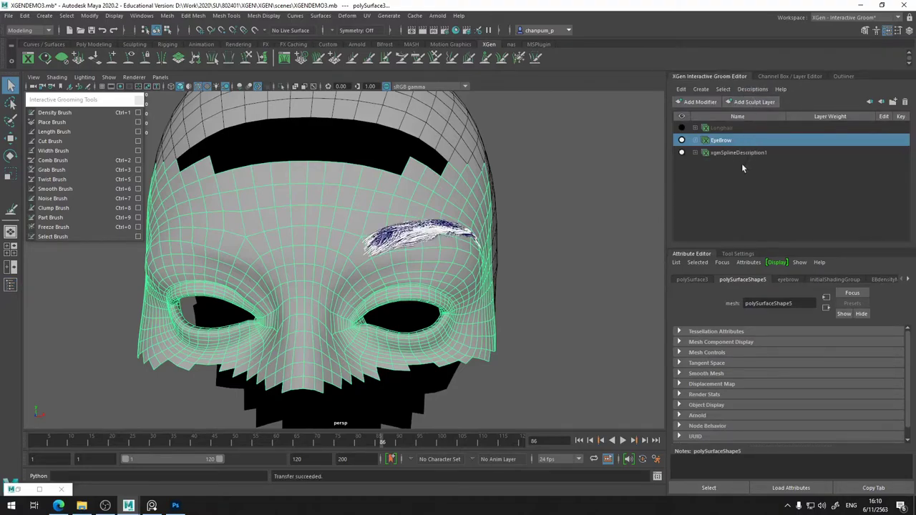
click(741, 155)
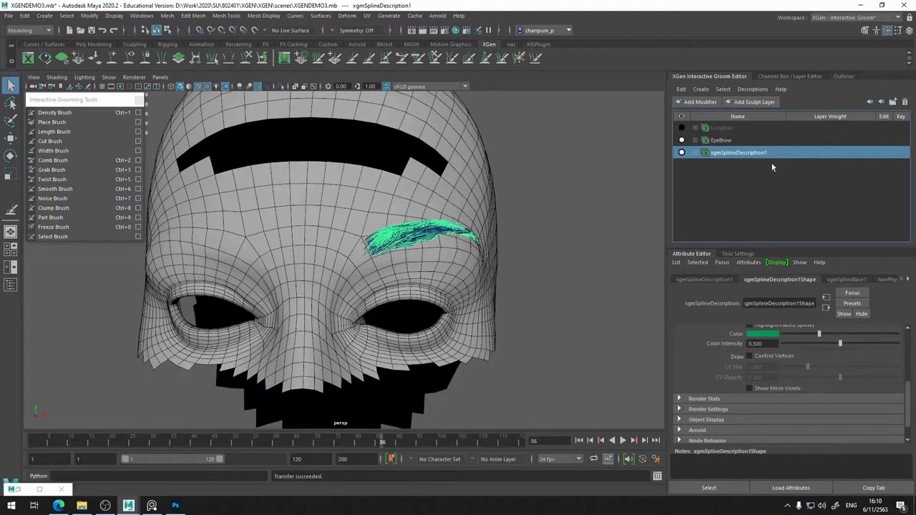
Rename the EyeBrow description to EyeBrow_R
click(732, 141)
double_click(731, 141)
text(_R)
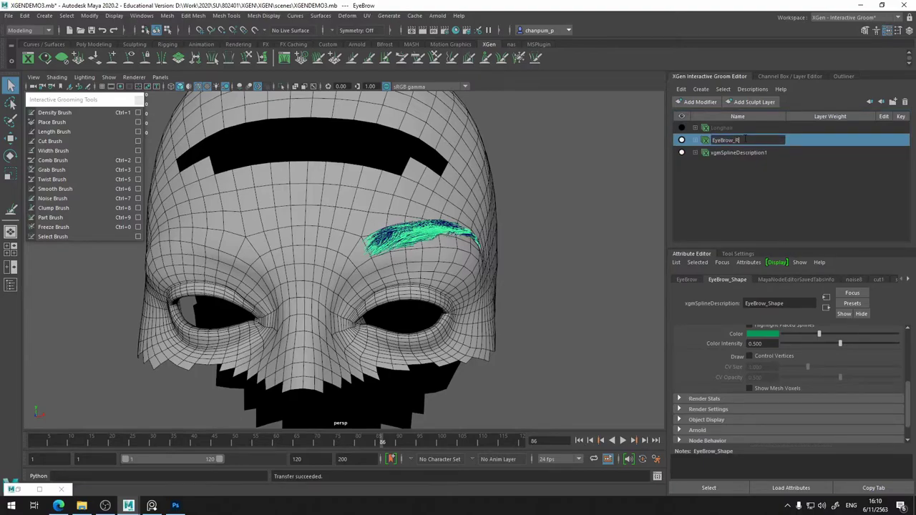
key(Return)
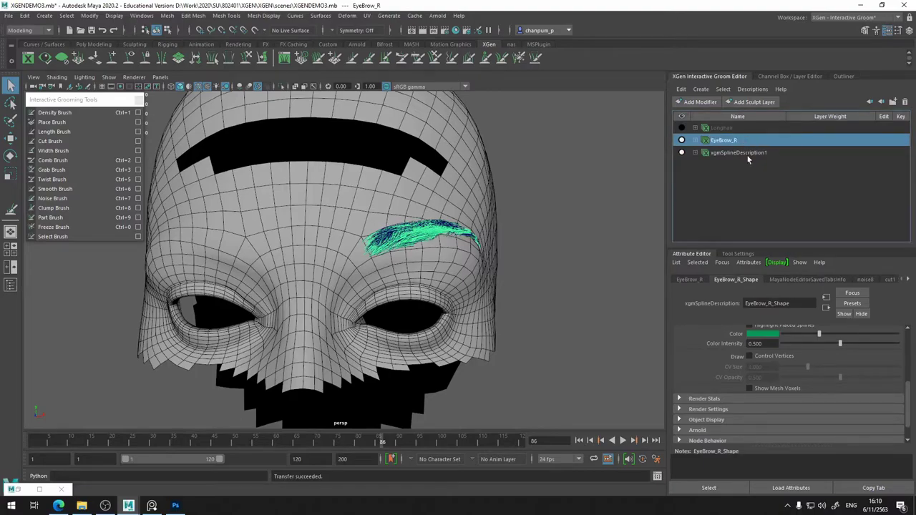
Rename xgmSplineDescription1 to EyeBrow_L and show the Channel Box / Layer Editor
double_click(729, 143)
key(ctrl+c)
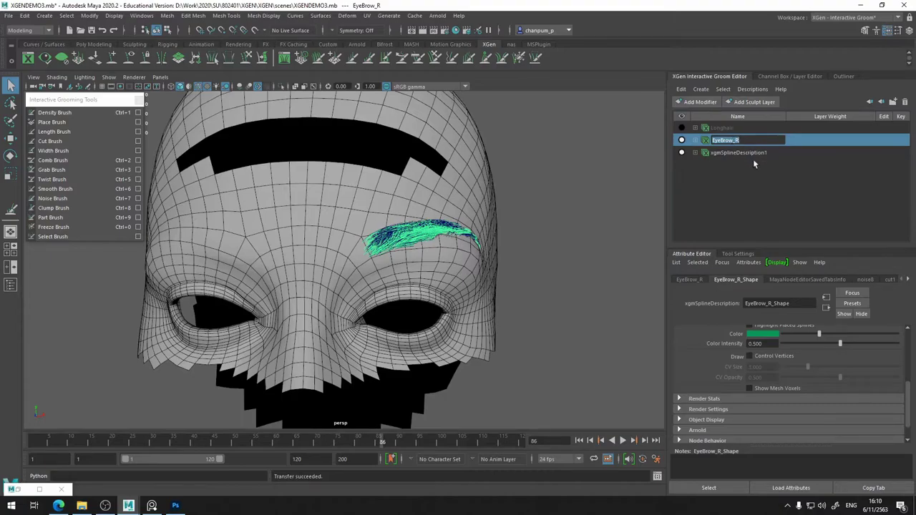
double_click(755, 153)
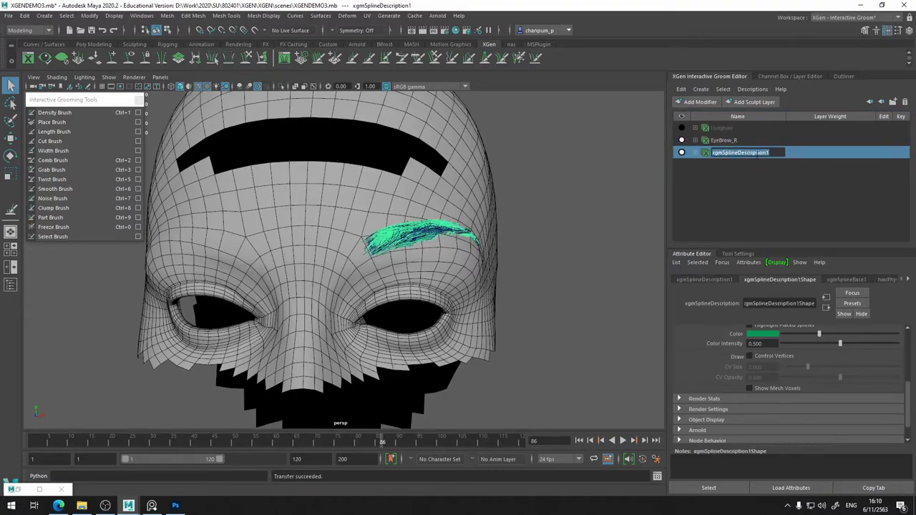
key(ctrl+v)
key(Return)
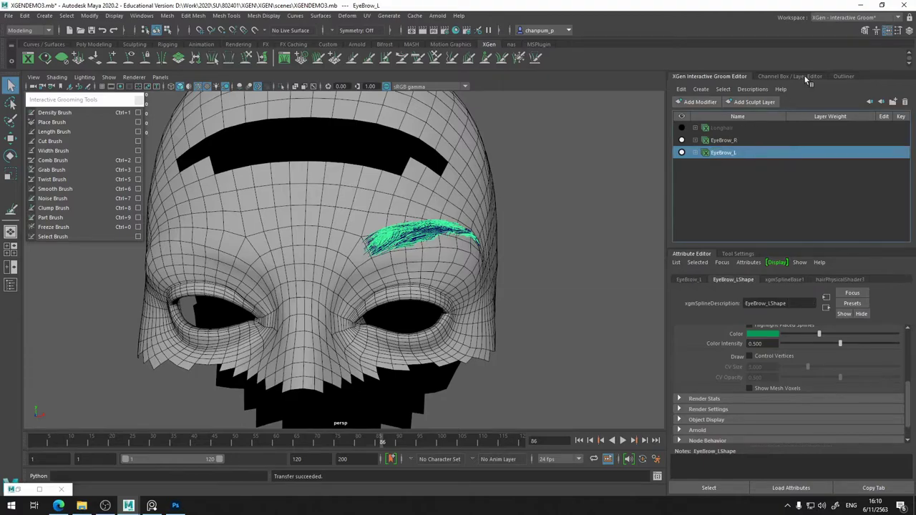
click(805, 78)
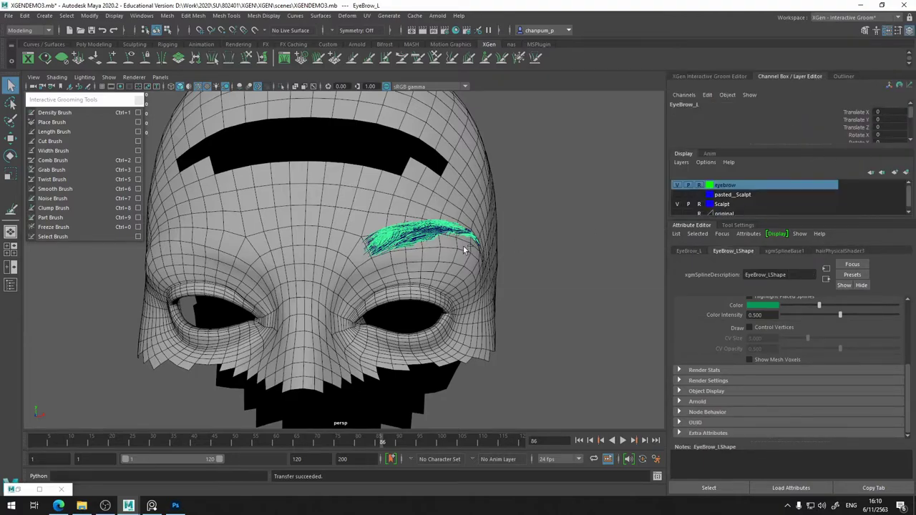
With the Move tool, orbit around the head and briefly toggle pivot editing on EyeBrow_L
scroll(464, 249, down, 3)
scroll(463, 250, down, 2)
scroll(464, 249, down, 2)
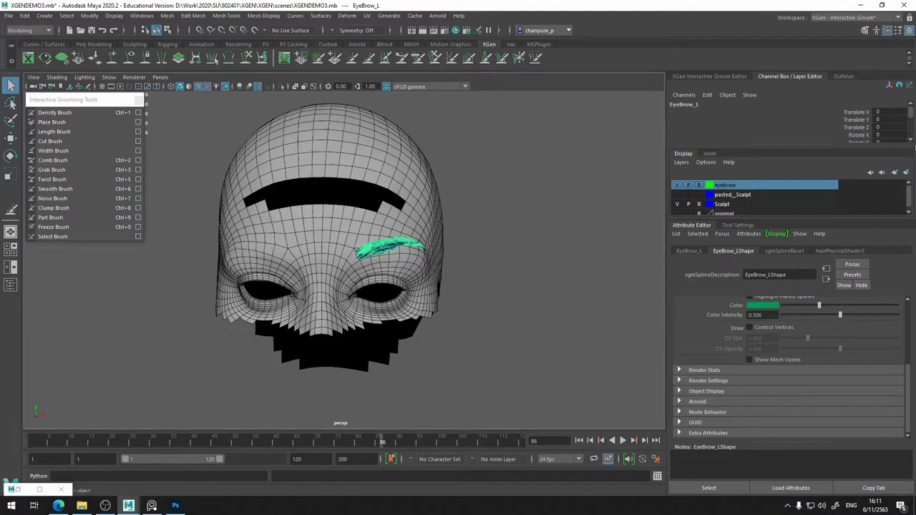
scroll(856, 116, down, 2)
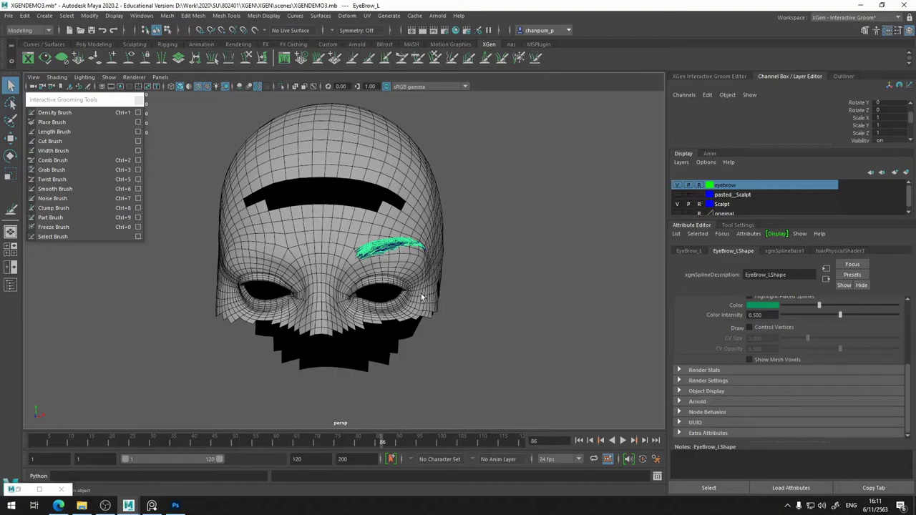
click(10, 139)
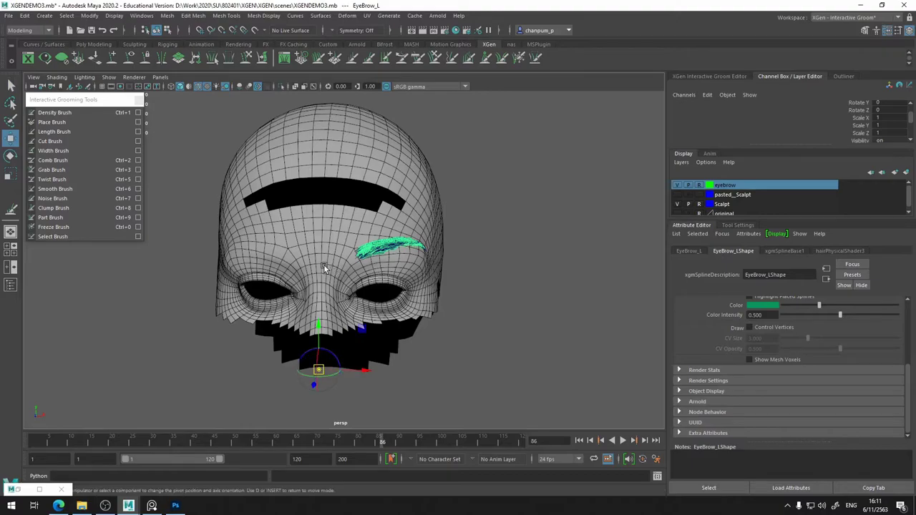
mouse_move(315, 325)
alt+mouse_down()
mouse_move(379, 342)
mouse_move(324, 340)
mouse_move(322, 362)
alt+mouse_up()
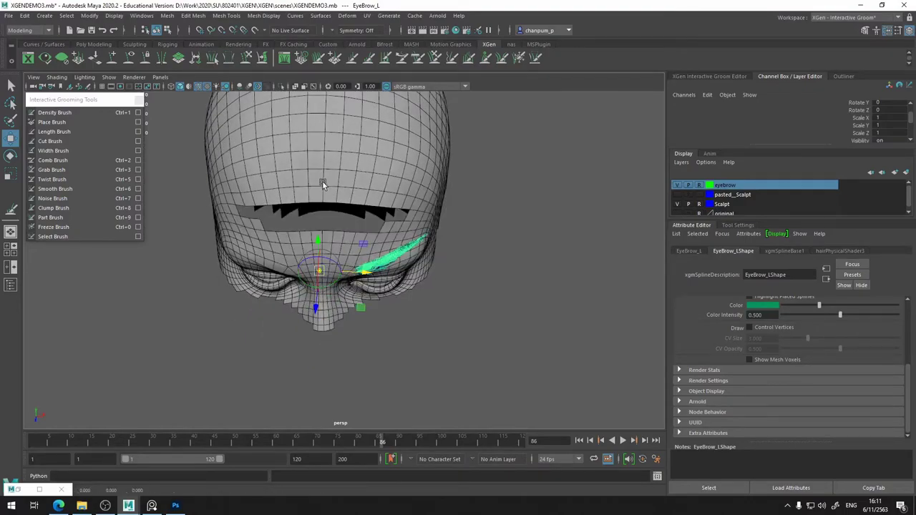
key(F8)
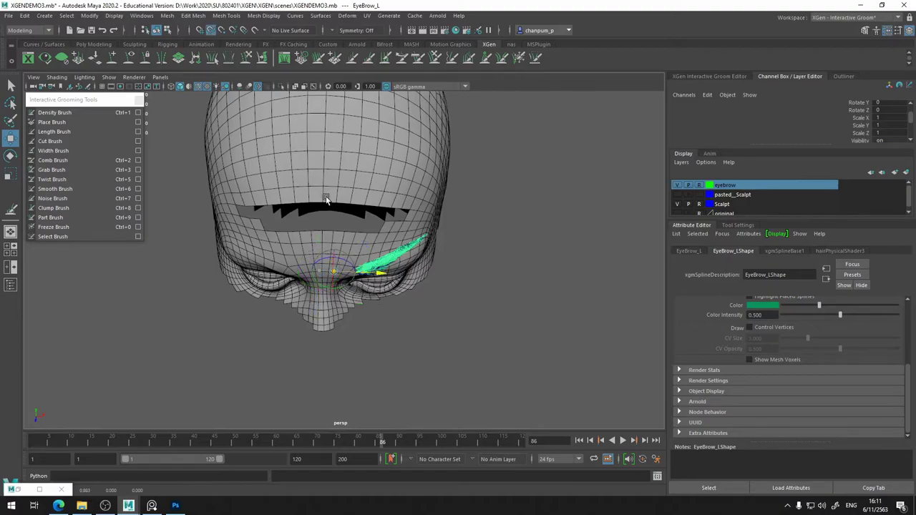
alt+drag(326, 199, 330, 222)
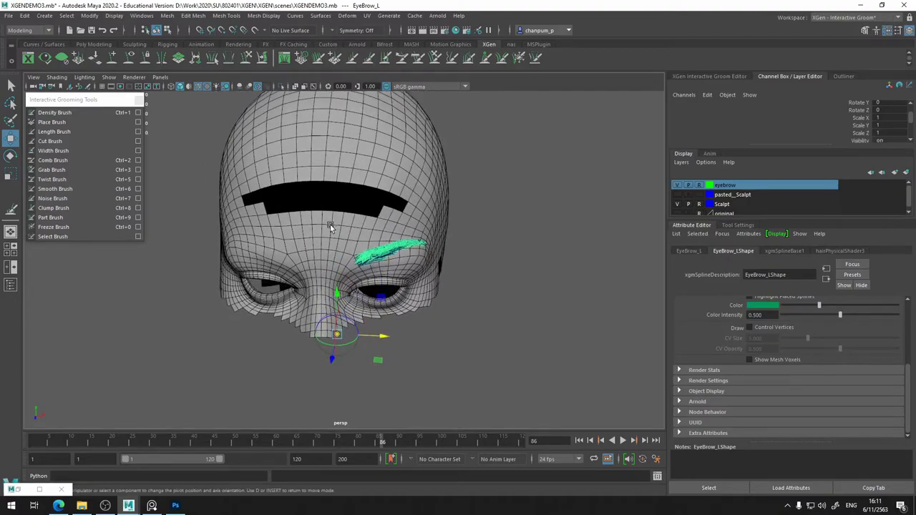
key(d)
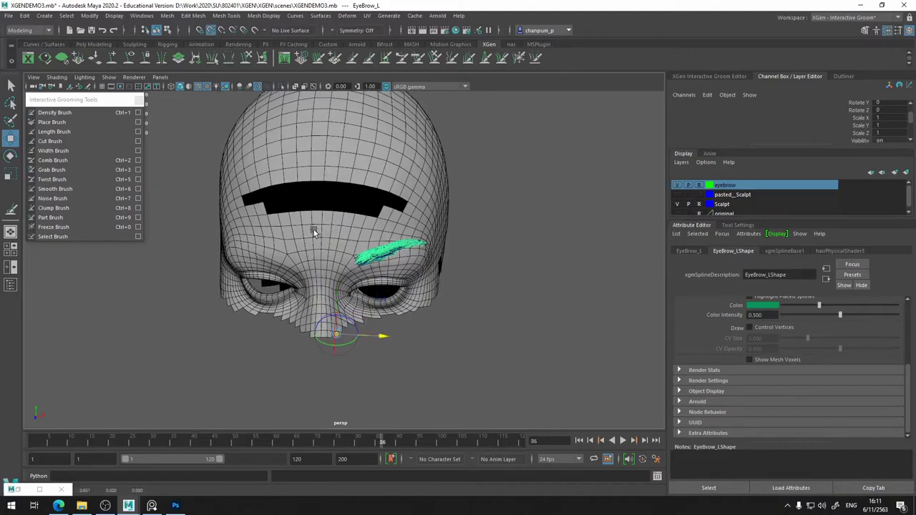
key(F8)
mouse_move(312, 230)
alt+mouse_down()
mouse_move(325, 261)
mouse_move(333, 255)
alt+mouse_up()
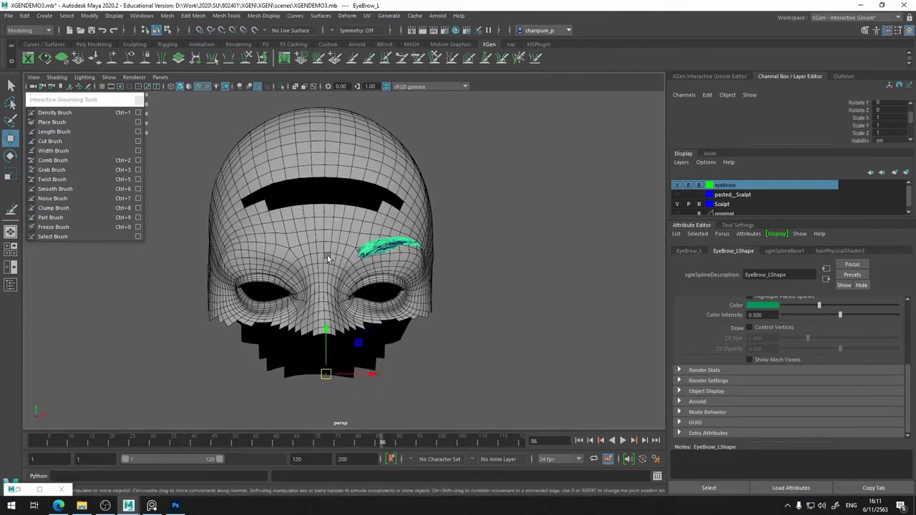
mouse_move(417, 218)
alt+mouse_down()
mouse_move(406, 249)
mouse_move(410, 236)
alt+mouse_up()
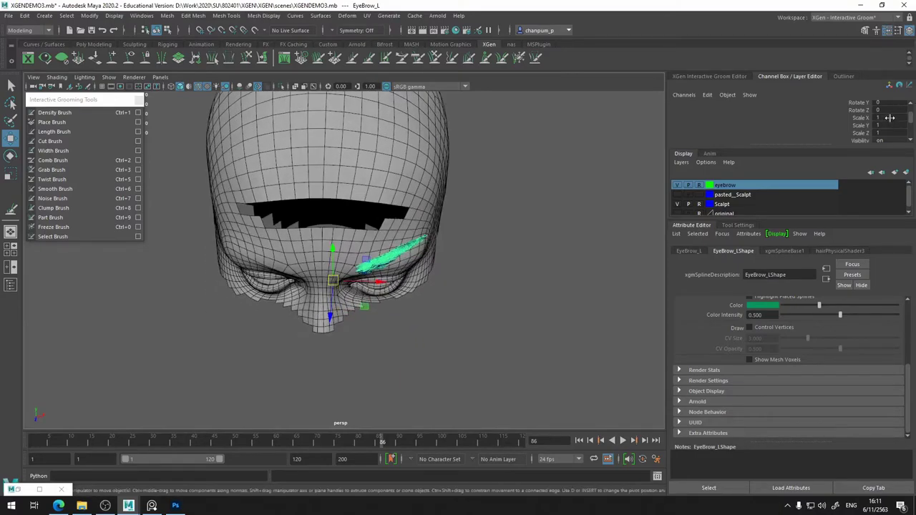
Enter -1 in EyeBrow_L's Scale X channel to mirror it across the face
click(890, 118)
key(Return)
drag(891, 131, 891, 118)
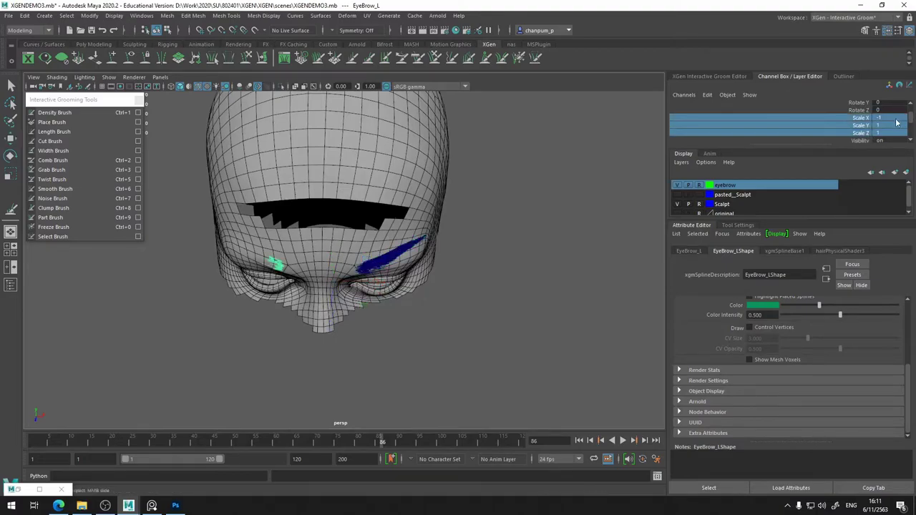
mouse_move(543, 247)
alt+mouse_down()
mouse_move(488, 233)
mouse_move(503, 207)
mouse_move(548, 202)
alt+mouse_up()
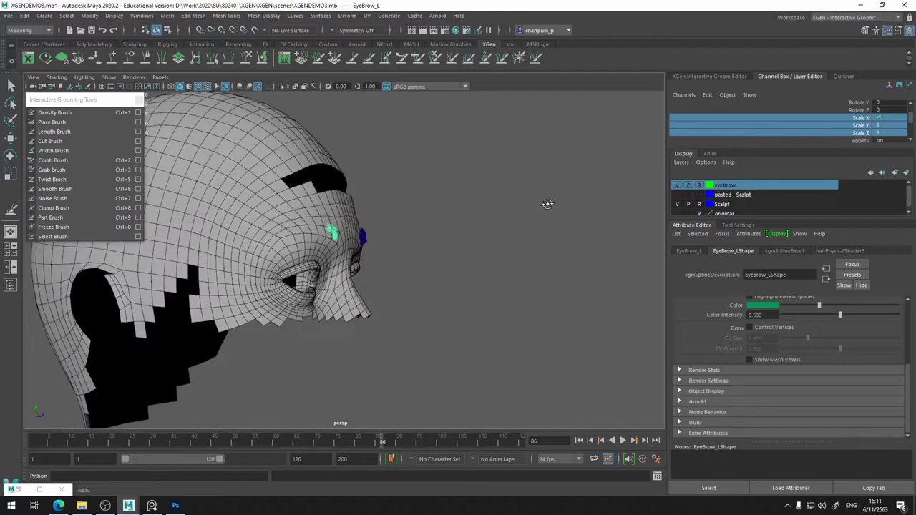
alt+middle_drag(422, 263, 459, 259)
alt+drag(458, 259, 437, 322)
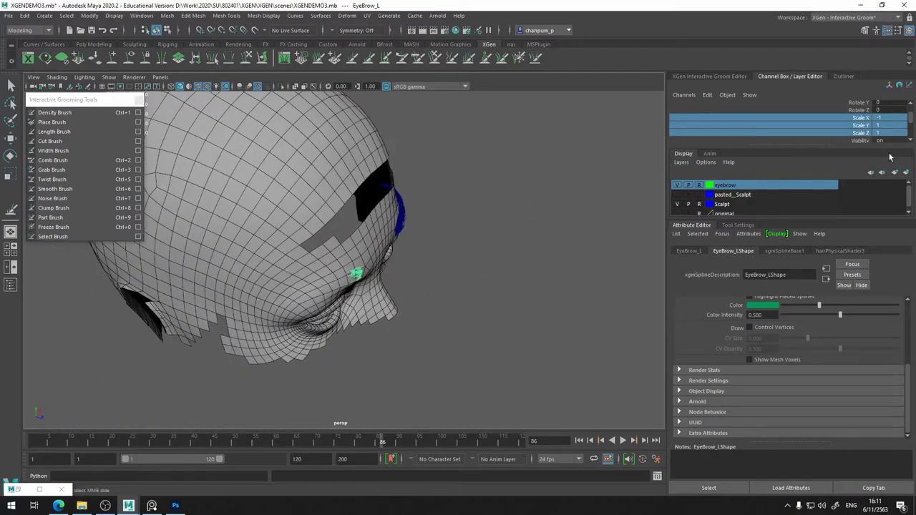
Undo an accidental manual X scale and recommit Scale X -1 on EyeBrow_L
click(862, 118)
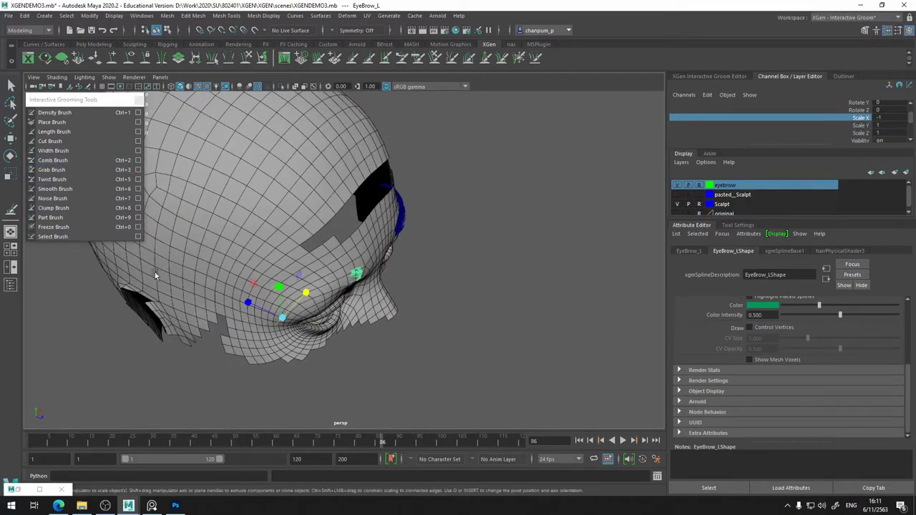
click(10, 138)
mouse_move(283, 317)
mouse_down()
mouse_move(324, 338)
mouse_move(328, 325)
mouse_up()
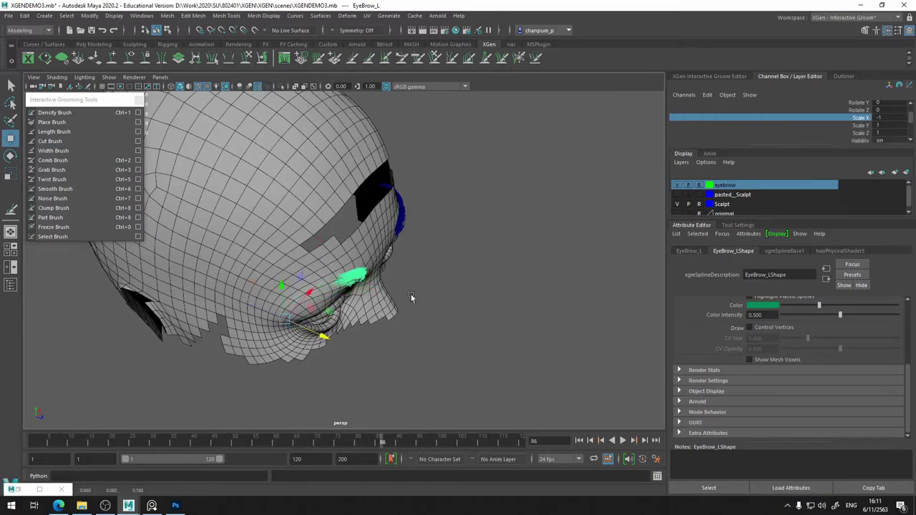
key(ctrl+z)
key(ctrl+z)
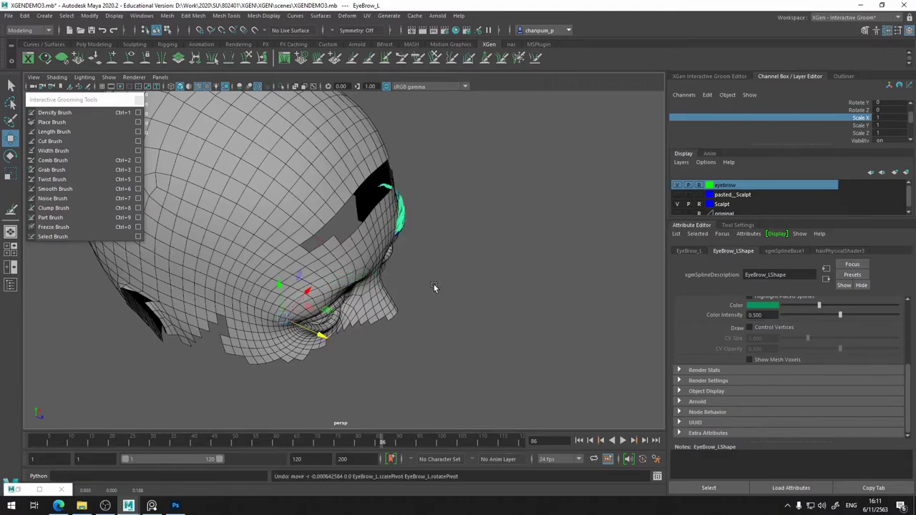
mouse_move(434, 287)
alt+mouse_down()
mouse_move(331, 312)
mouse_move(353, 319)
alt+mouse_up()
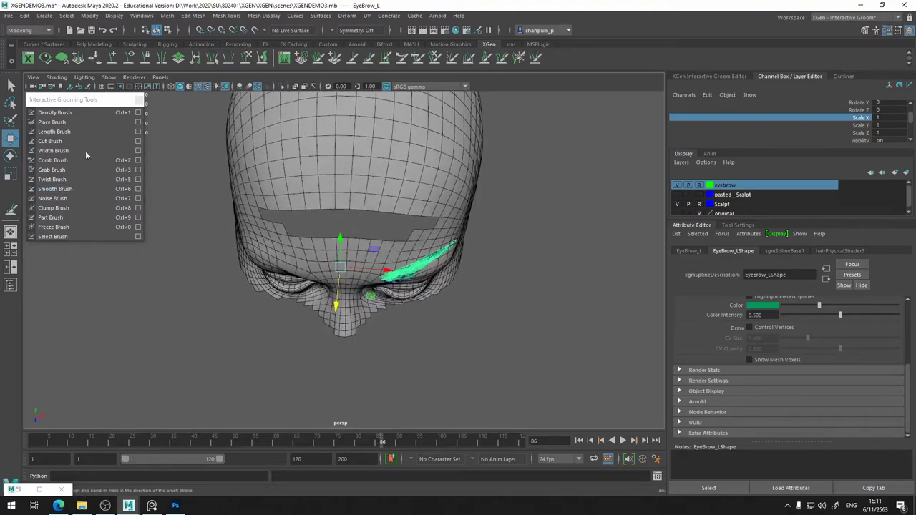
double_click(880, 117)
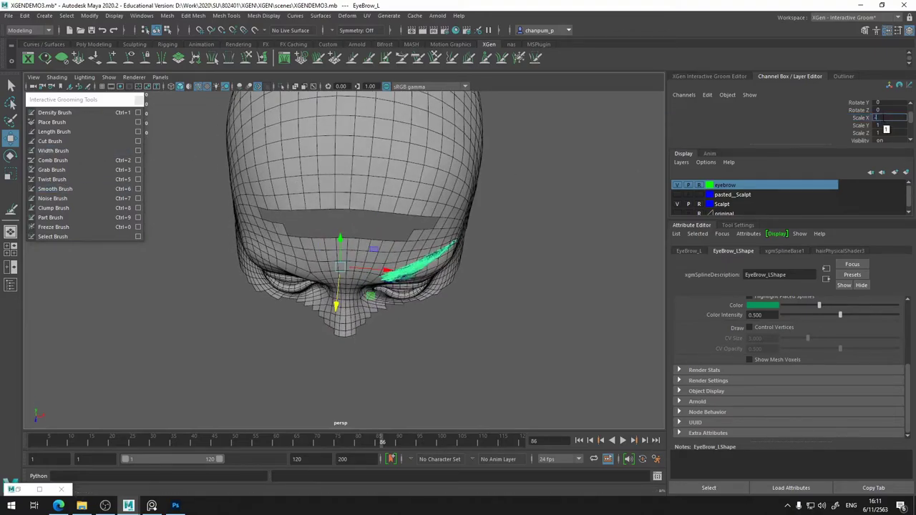
text(-1)
key(Return)
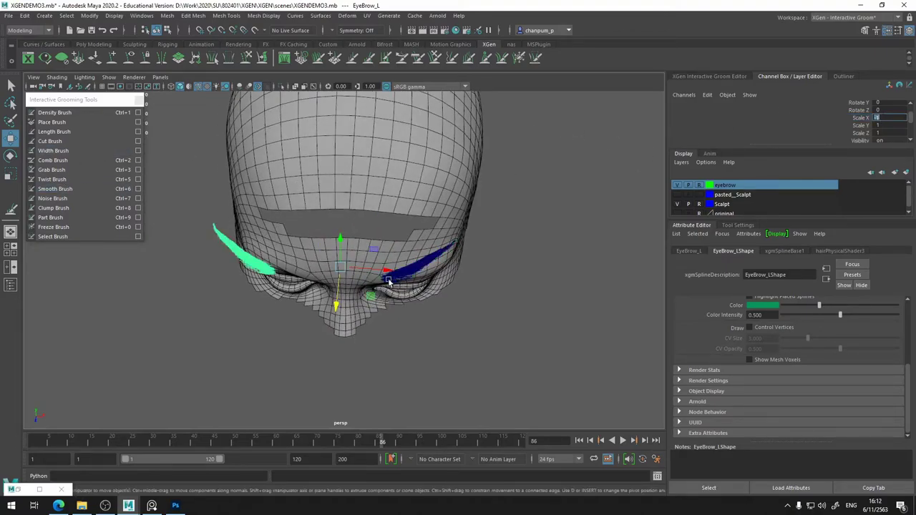
scroll(354, 286, up, 2)
mouse_move(354, 286)
alt+mouse_down()
mouse_move(357, 267)
mouse_move(419, 274)
mouse_move(411, 273)
alt+mouse_up()
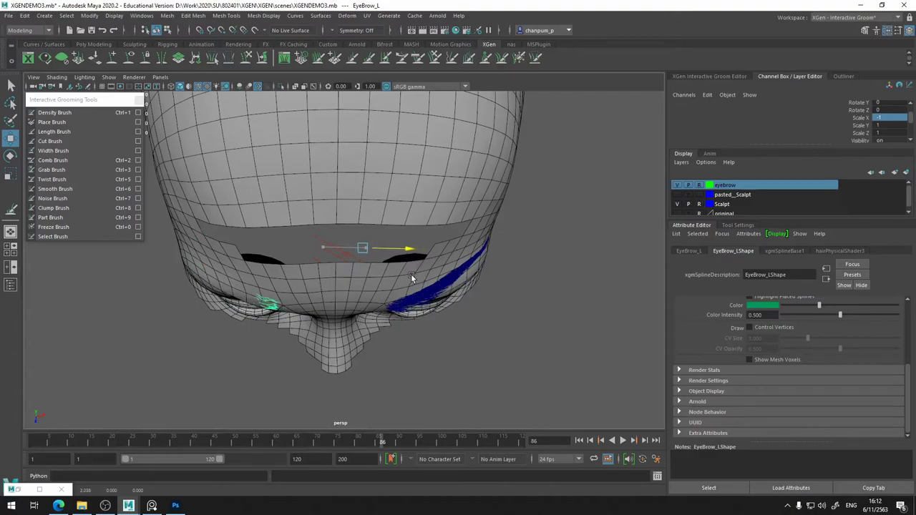
Center EyeBrow_L's pivot with Modify > Center Pivot
click(25, 15)
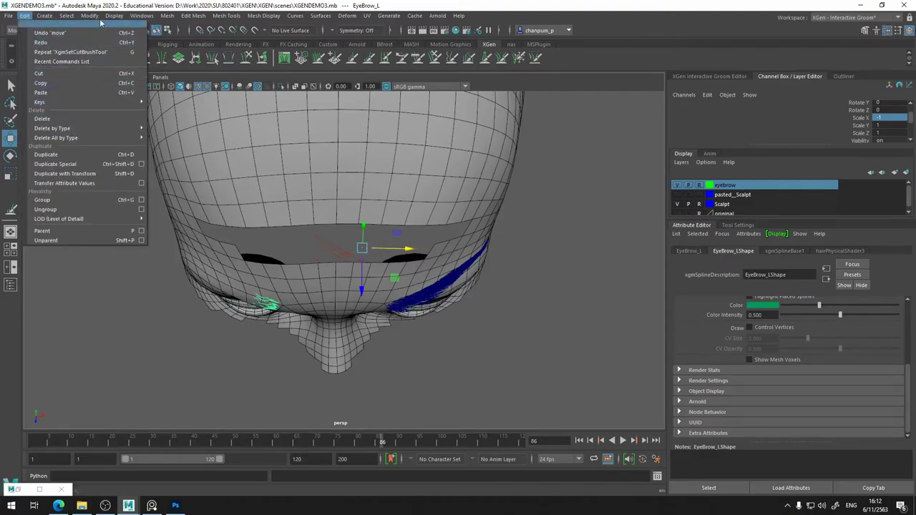
mouse_move(89, 15)
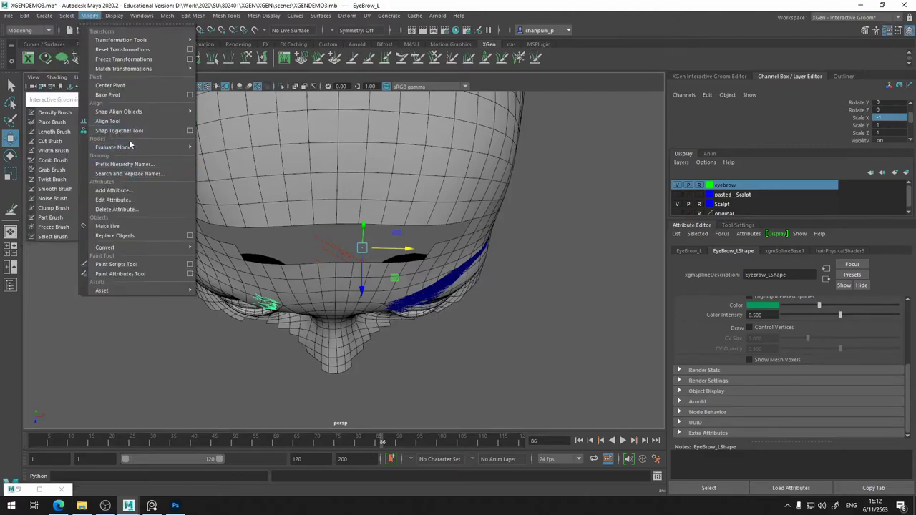
click(133, 87)
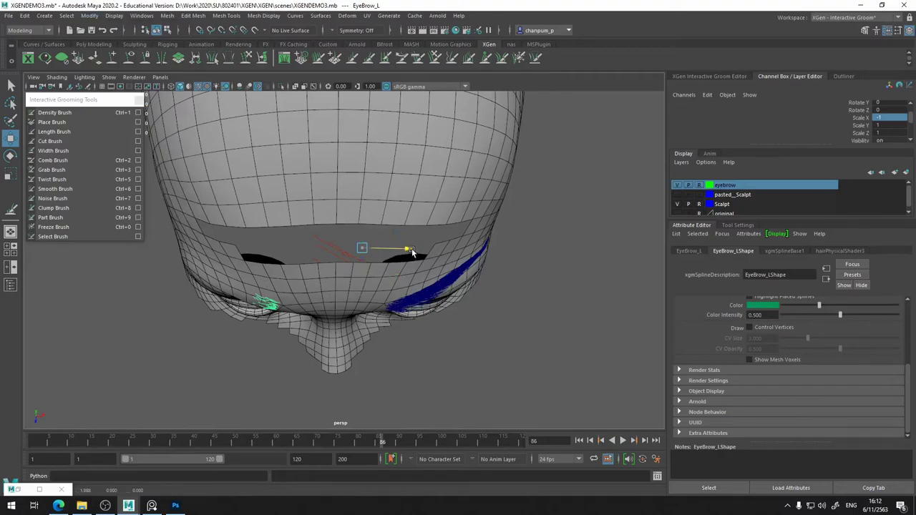
alt+drag(419, 250, 360, 239)
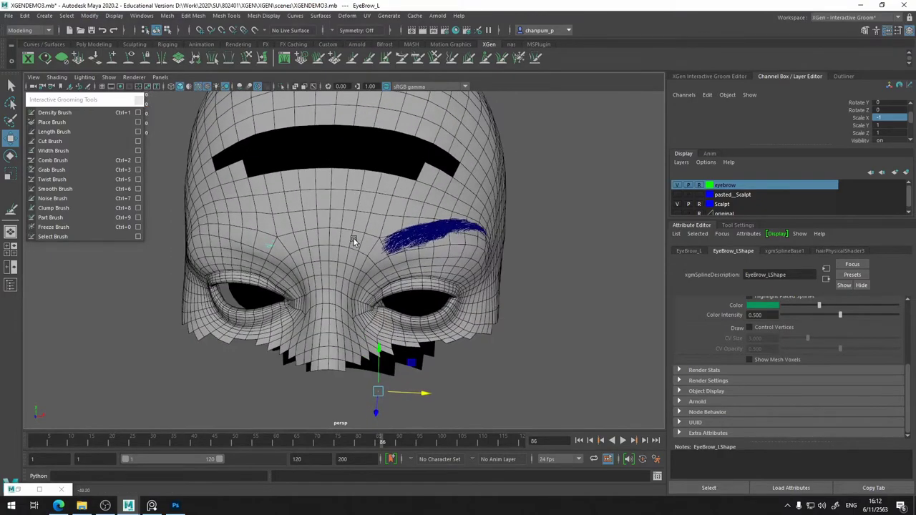
alt+drag(380, 143, 304, 217)
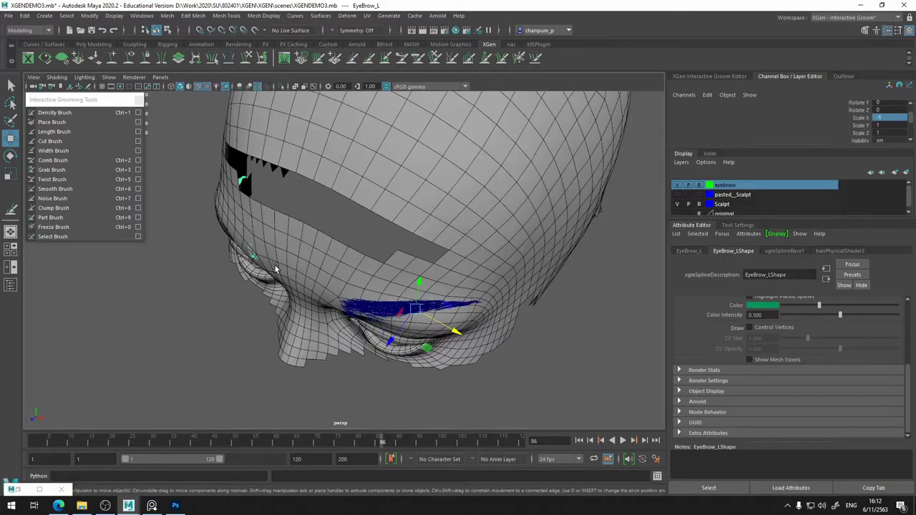
Rotate EyeBrow_L to Rotate Y 20.051 and scale it to fit the brow ridge
key(e)
drag(380, 329, 392, 334)
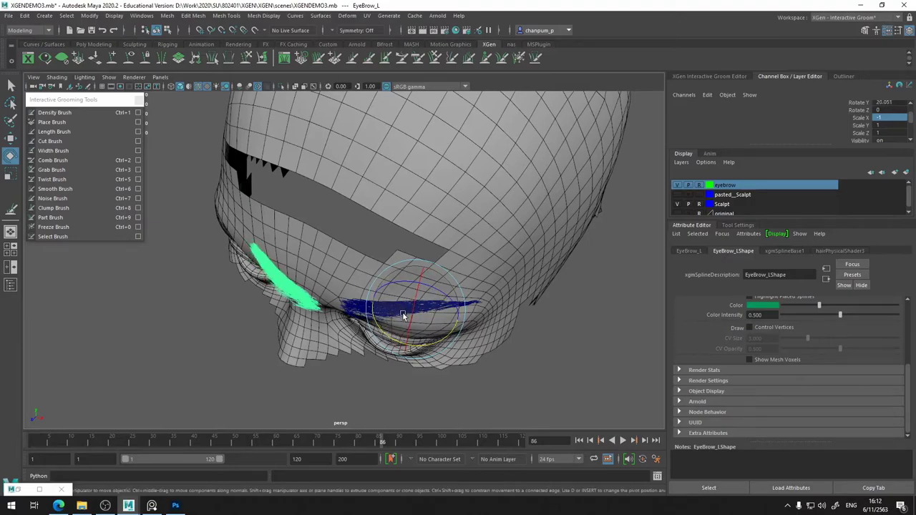
key(r)
mouse_move(451, 331)
mouse_down()
mouse_move(422, 312)
mouse_move(297, 306)
mouse_move(336, 293)
mouse_move(363, 265)
mouse_move(327, 238)
mouse_up()
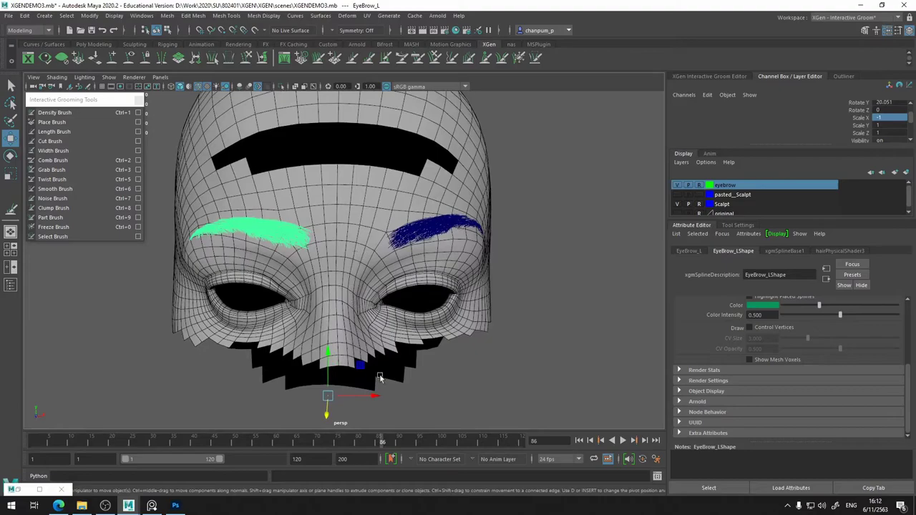
Move EyeBrow_L's pivot to the eyebrow's root
mouse_move(372, 397)
mouse_down()
mouse_move(422, 364)
mouse_move(407, 368)
mouse_up()
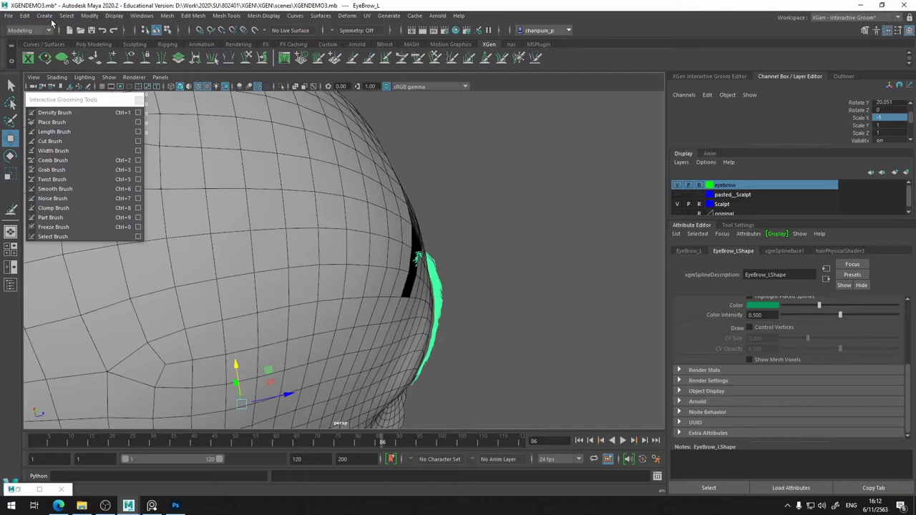
scroll(793, 130, up, 3)
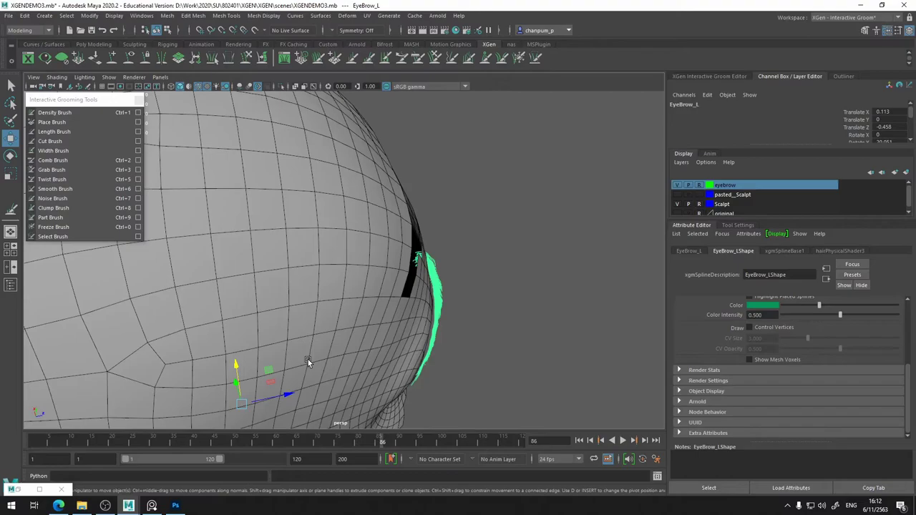
key(d)
mouse_move(369, 328)
alt+mouse_down()
mouse_move(317, 342)
mouse_move(401, 308)
alt+mouse_up()
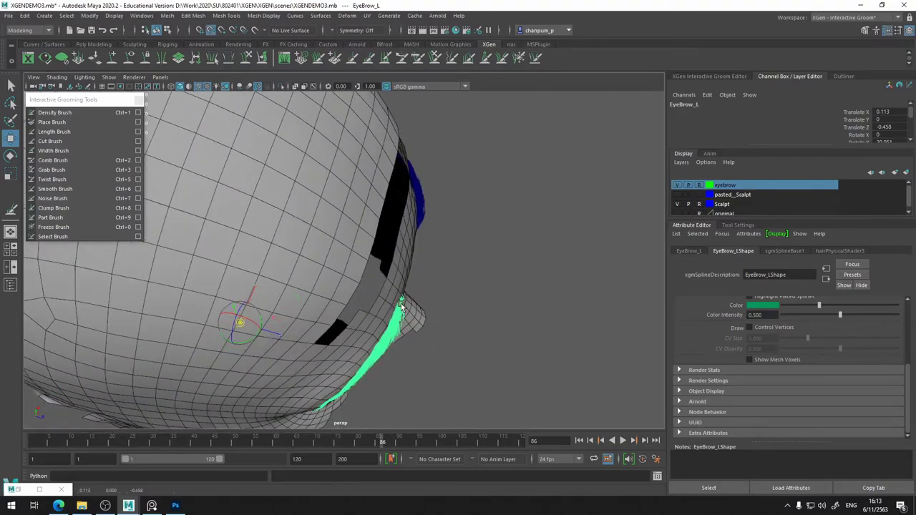
click(402, 298)
mouse_move(387, 365)
alt+mouse_down()
mouse_move(346, 354)
mouse_move(307, 323)
mouse_move(314, 311)
mouse_move(328, 322)
alt+mouse_up()
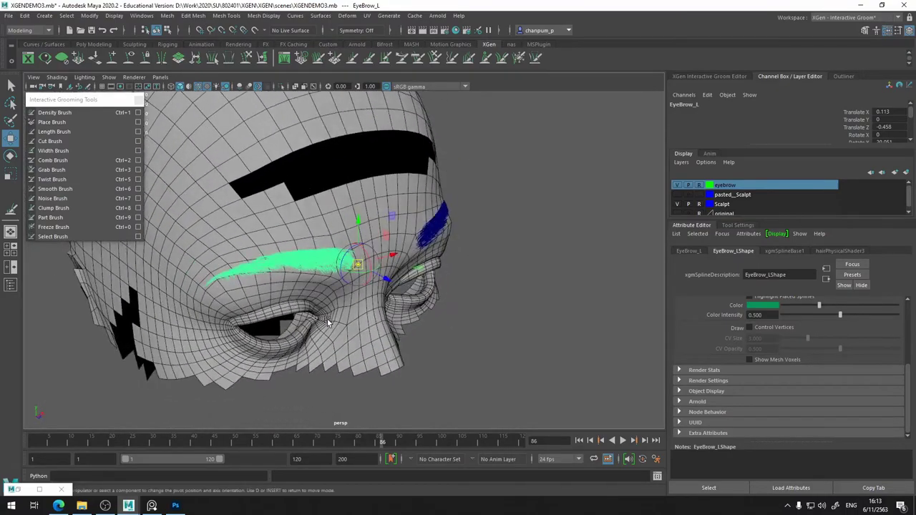
key(Insert)
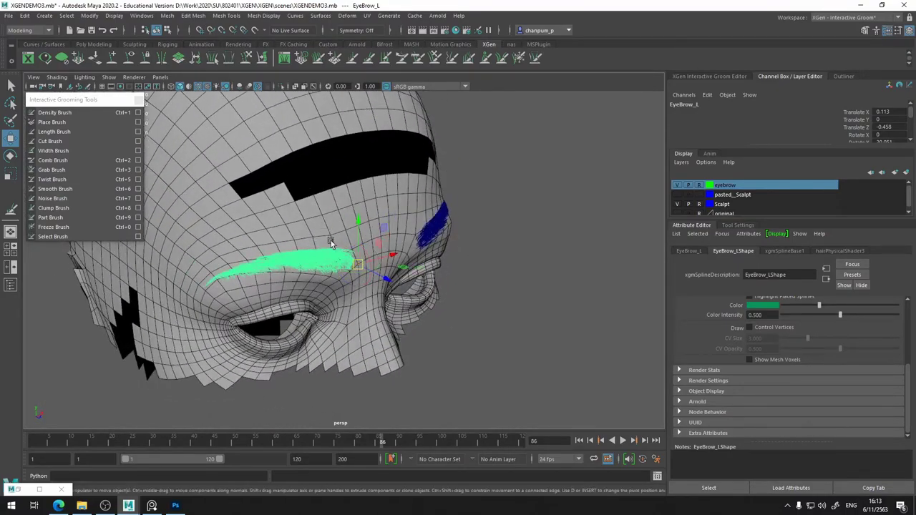
Ease EyeBrow_L's rotation further, then deselect to compare the brow pair
key(r)
mouse_move(329, 305)
alt+mouse_down()
mouse_move(352, 342)
mouse_move(399, 349)
mouse_move(214, 347)
alt+mouse_up()
key(e)
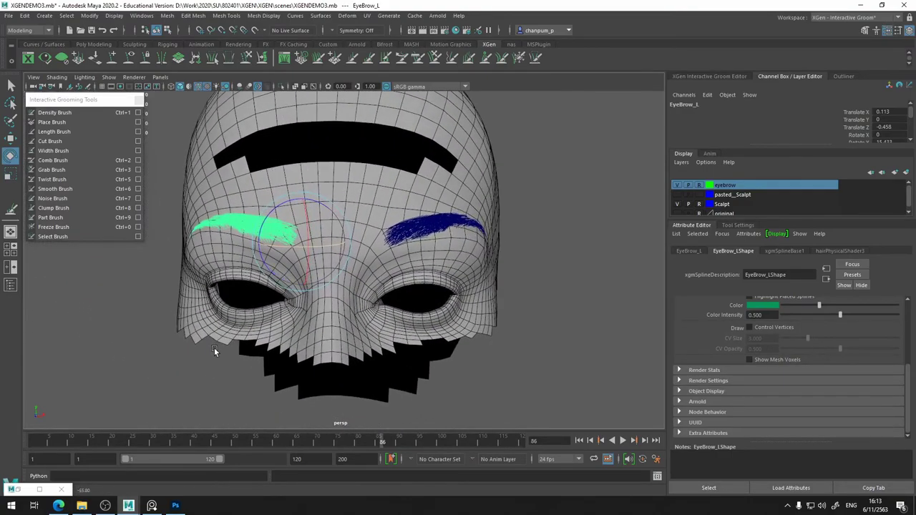
click(511, 313)
mouse_move(511, 313)
alt+mouse_down()
mouse_move(499, 358)
mouse_move(581, 362)
mouse_move(562, 377)
mouse_move(538, 364)
mouse_move(606, 351)
mouse_move(503, 348)
mouse_move(474, 310)
alt+mouse_up()
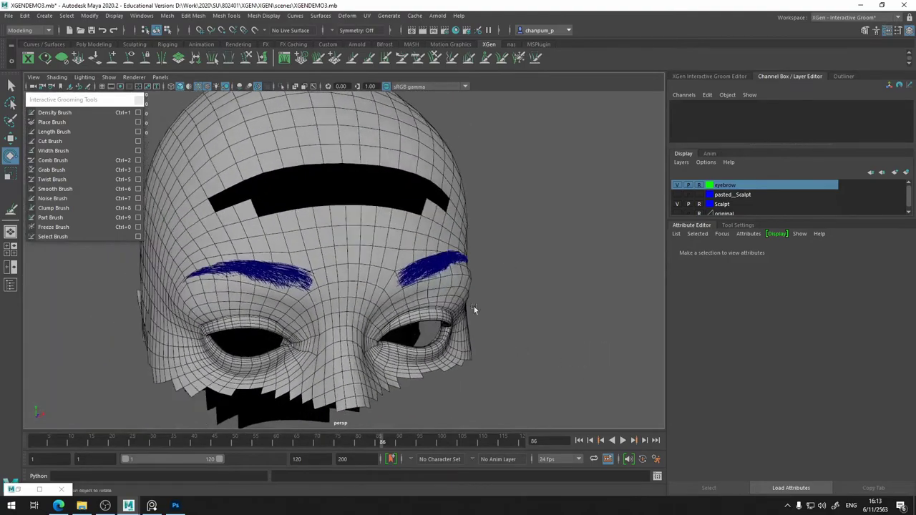
Show the groom editor listing Longhair, EyeBrow_R and EyeBrow_L, and zoom out to the whole head
click(714, 77)
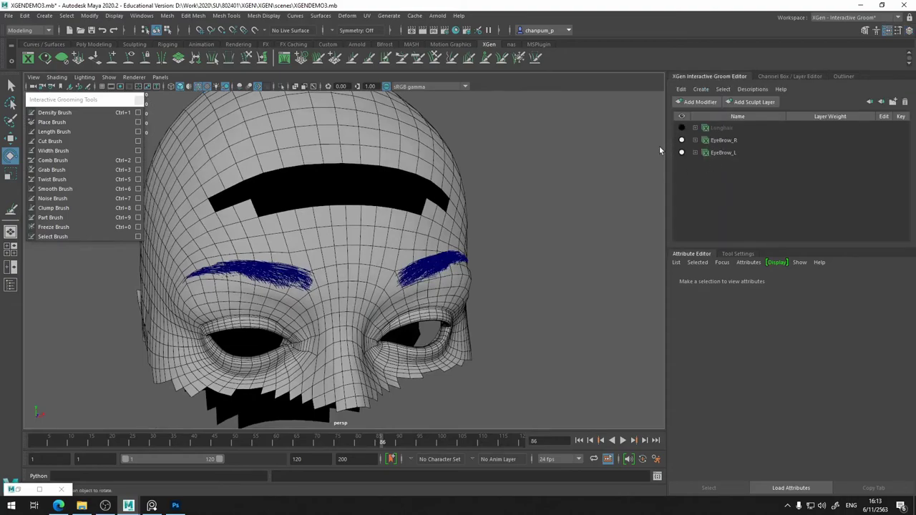
scroll(430, 243, down, 3)
mouse_move(430, 244)
alt+mouse_down()
mouse_move(415, 259)
mouse_move(297, 266)
mouse_move(384, 272)
alt+mouse_up()
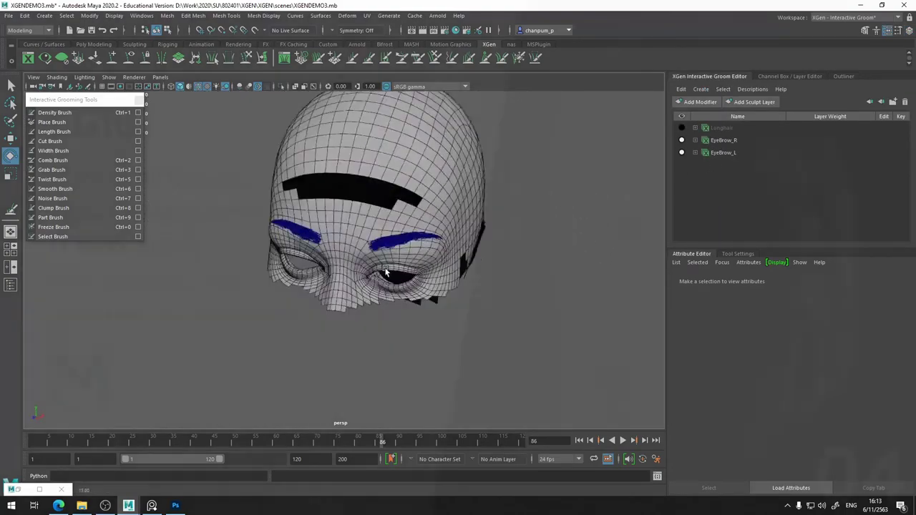